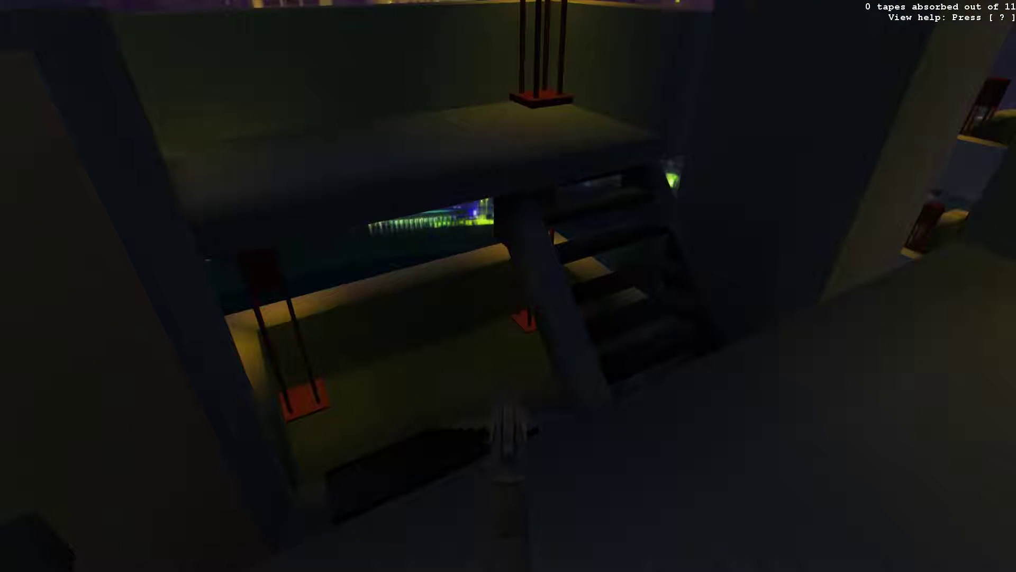
key("question")
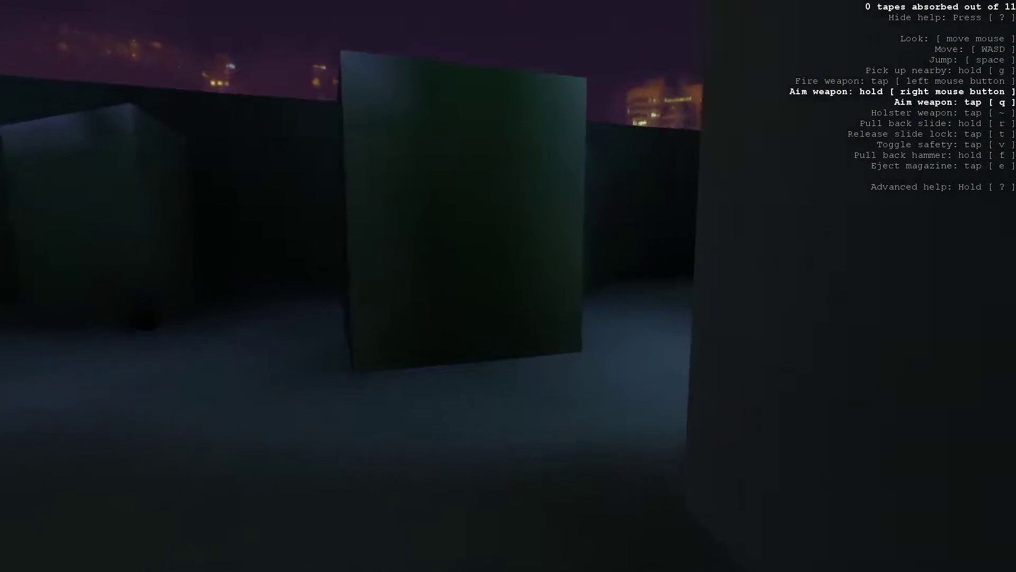
key("w")
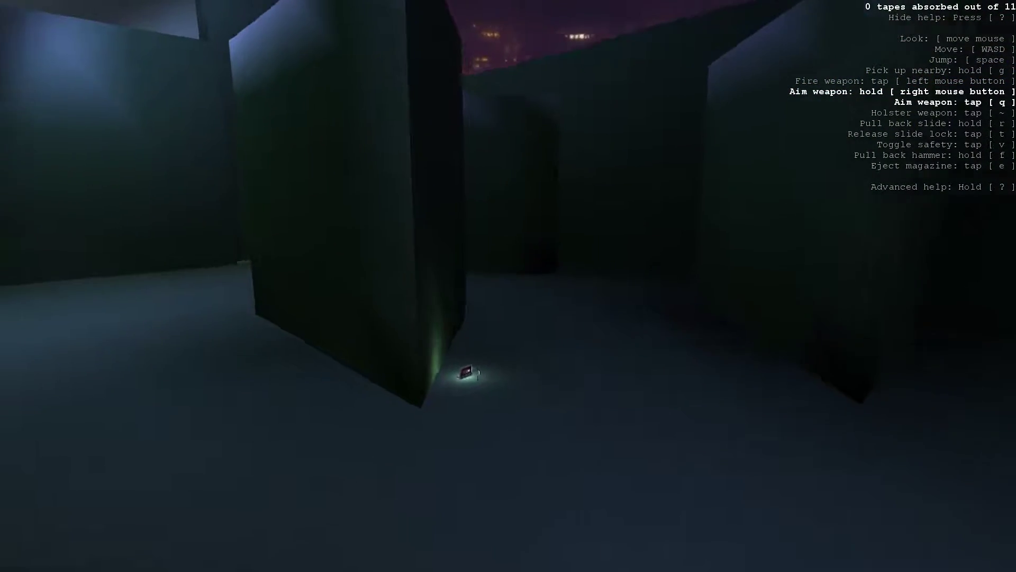
key("w")
key("w")
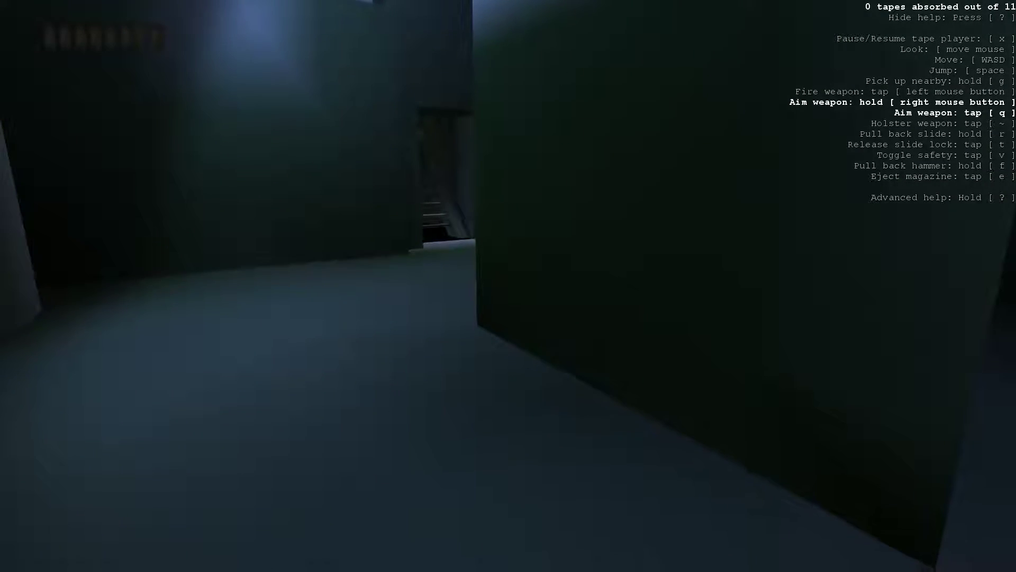
key("w")
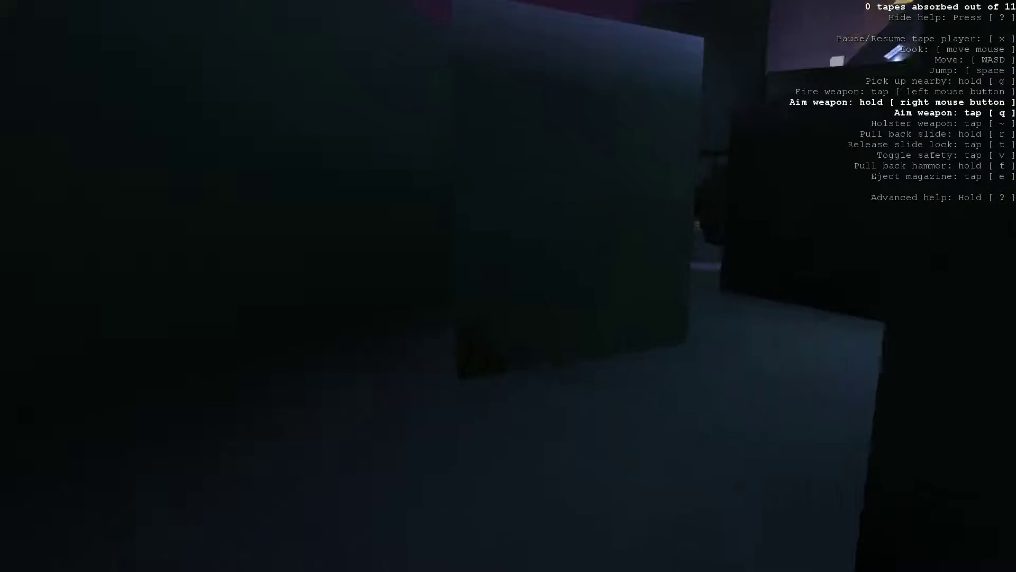
key("w")
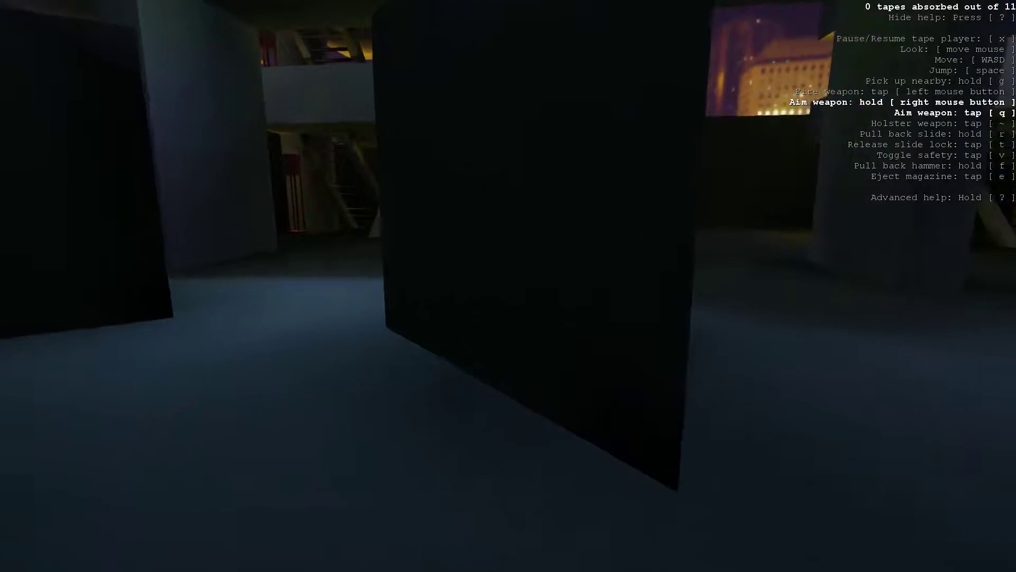
key("w")
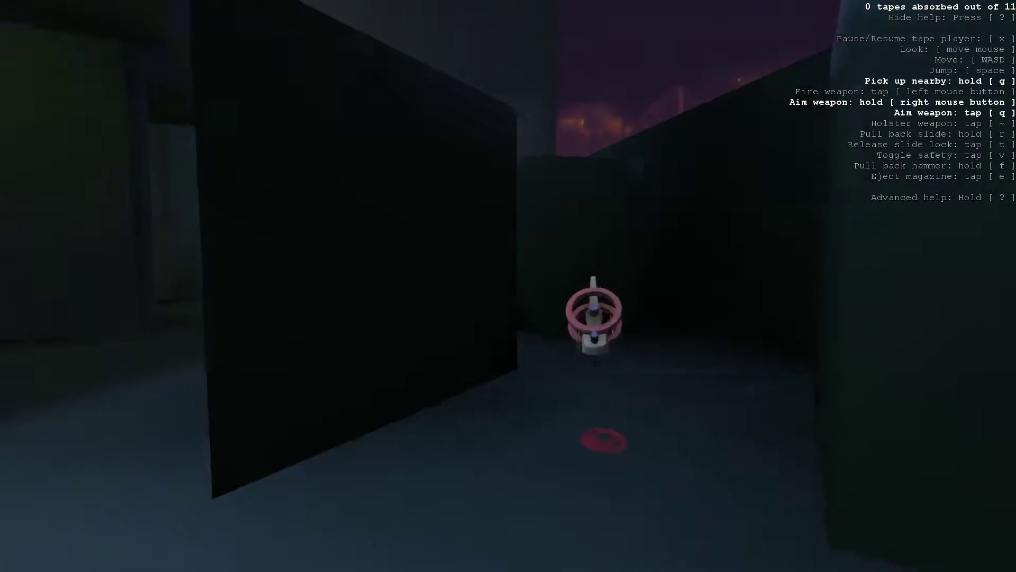
key("g")
key("q")
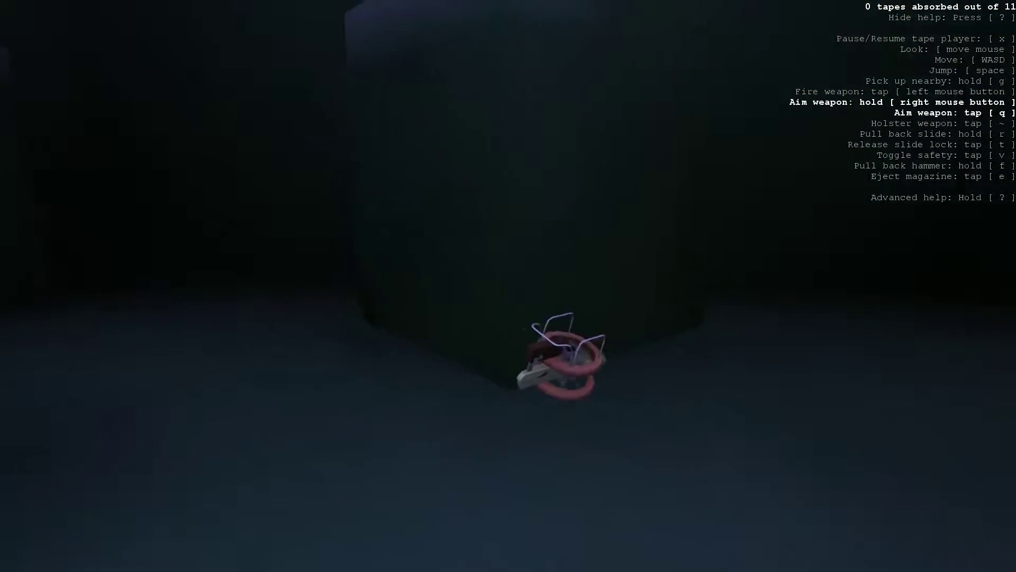
key("w")
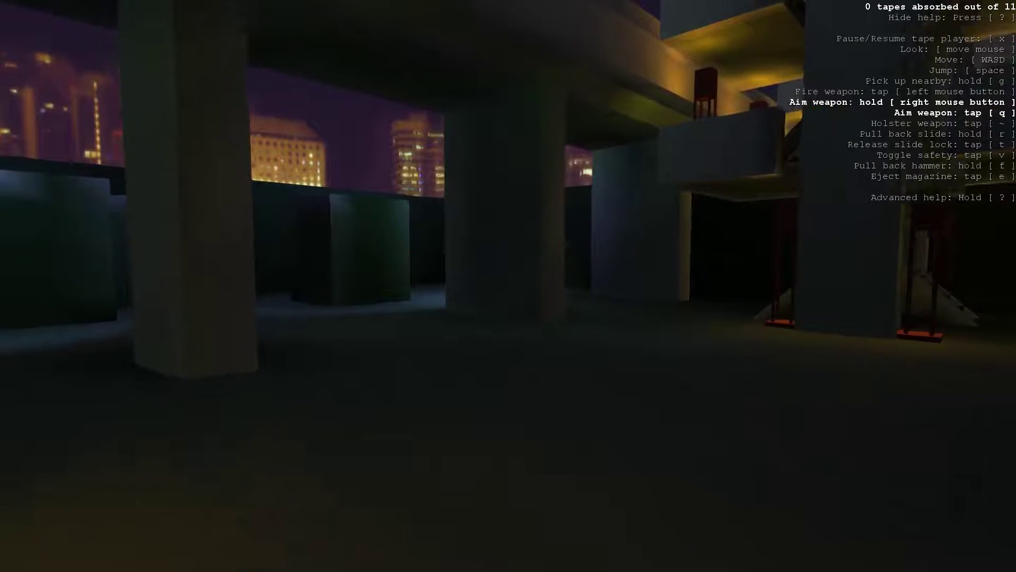
key("w")
key("e")
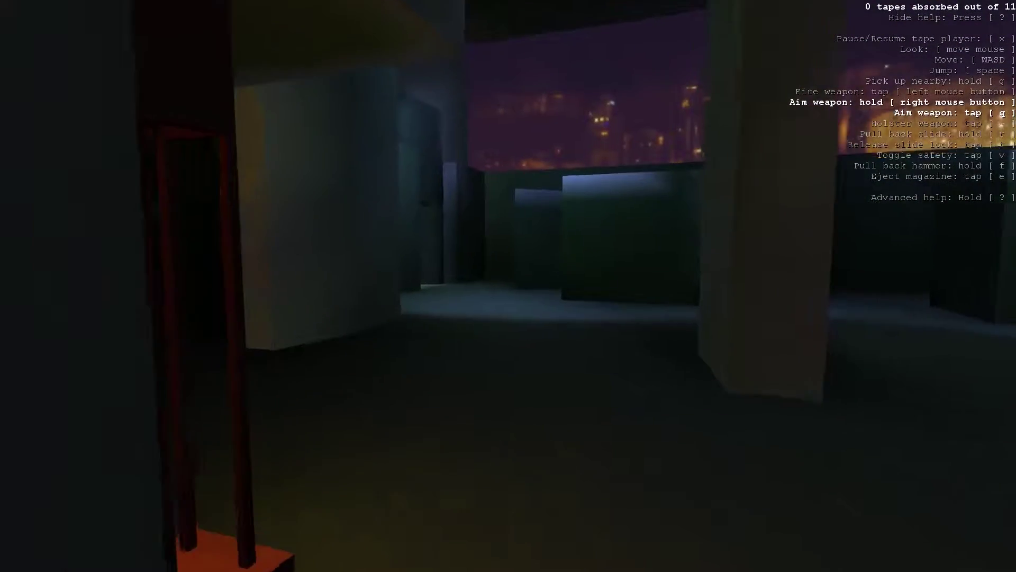
key("w")
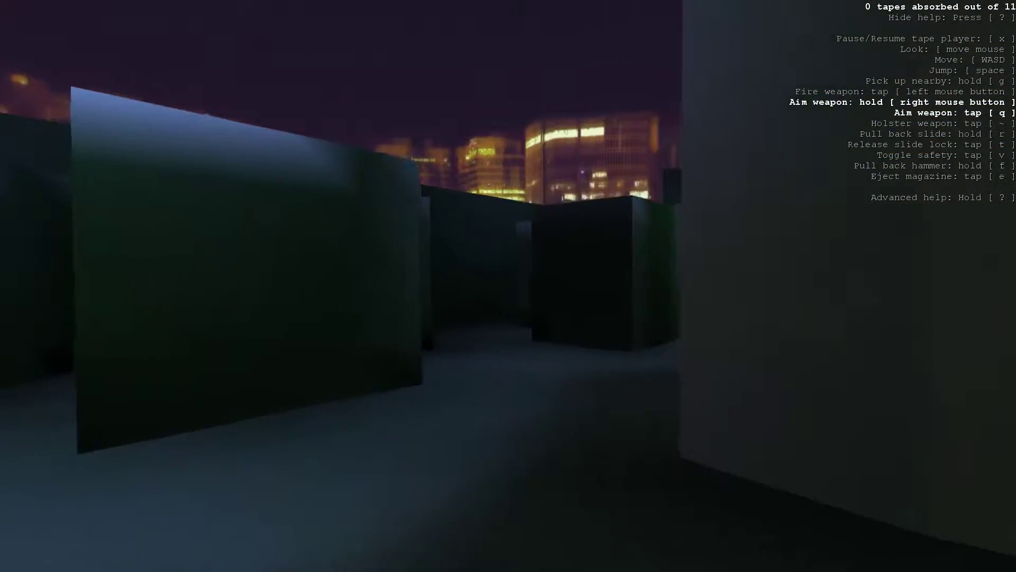
key("w")
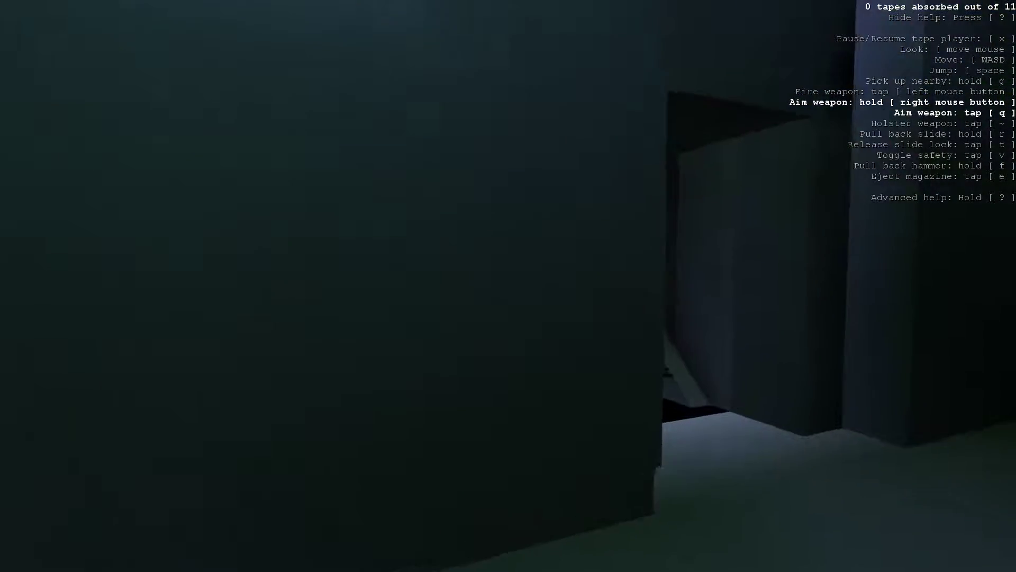
key("w")
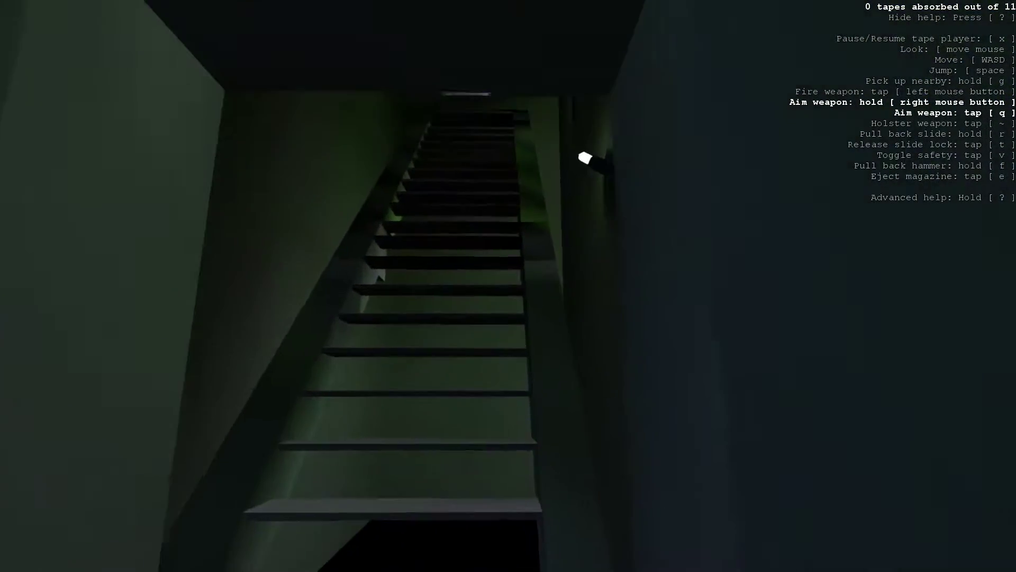
key("w")
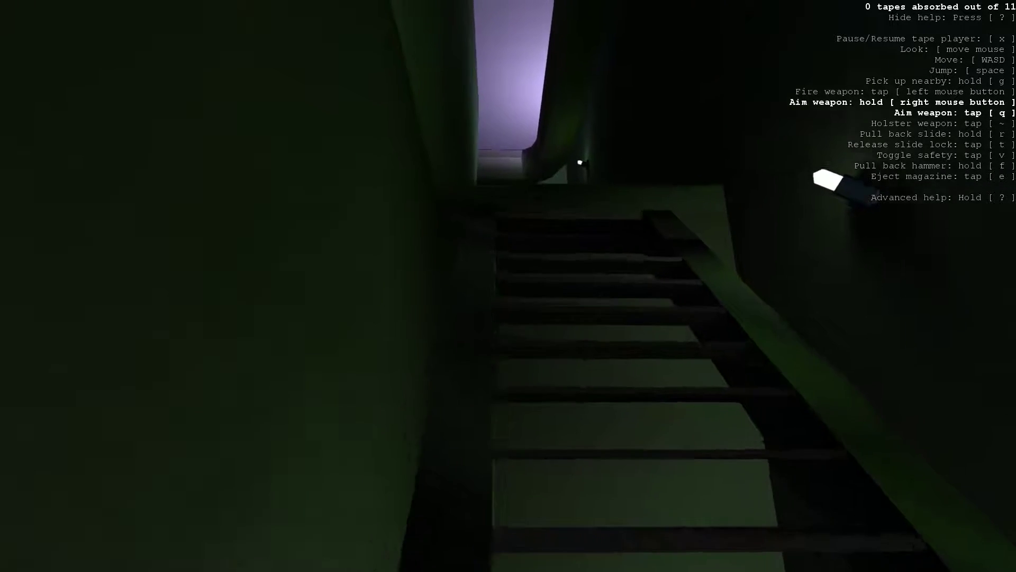
key("w")
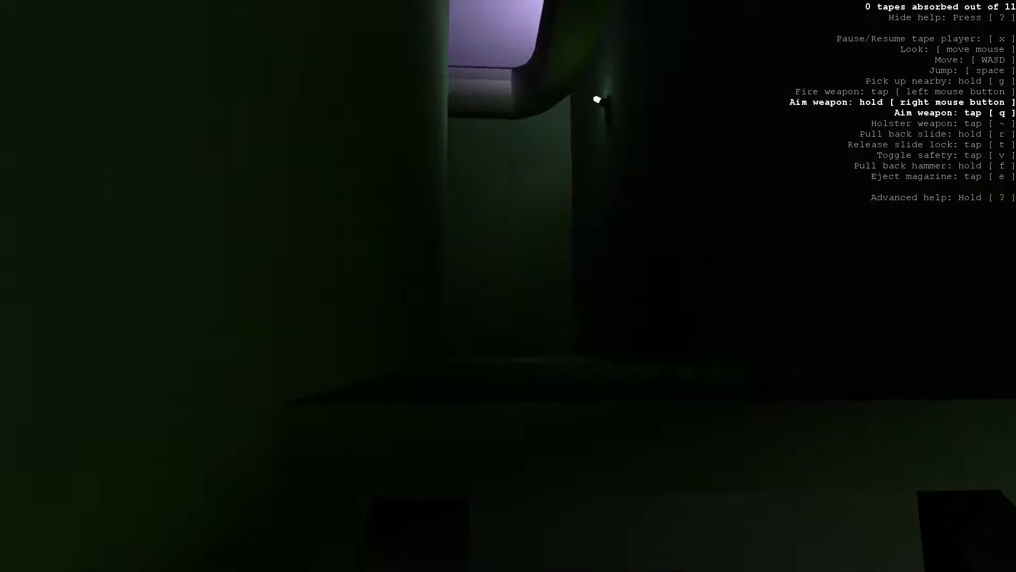
key("w")
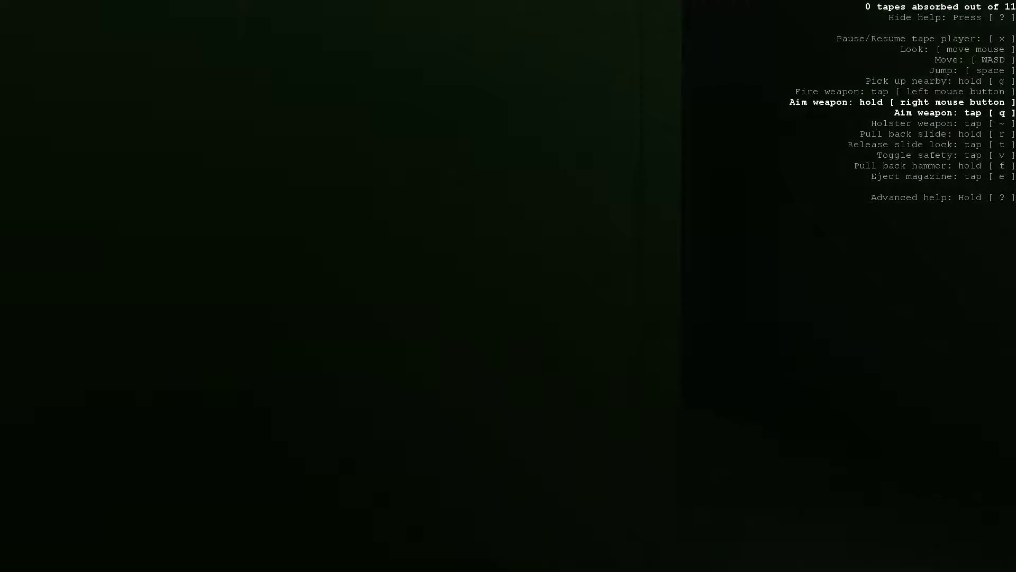
key("w")
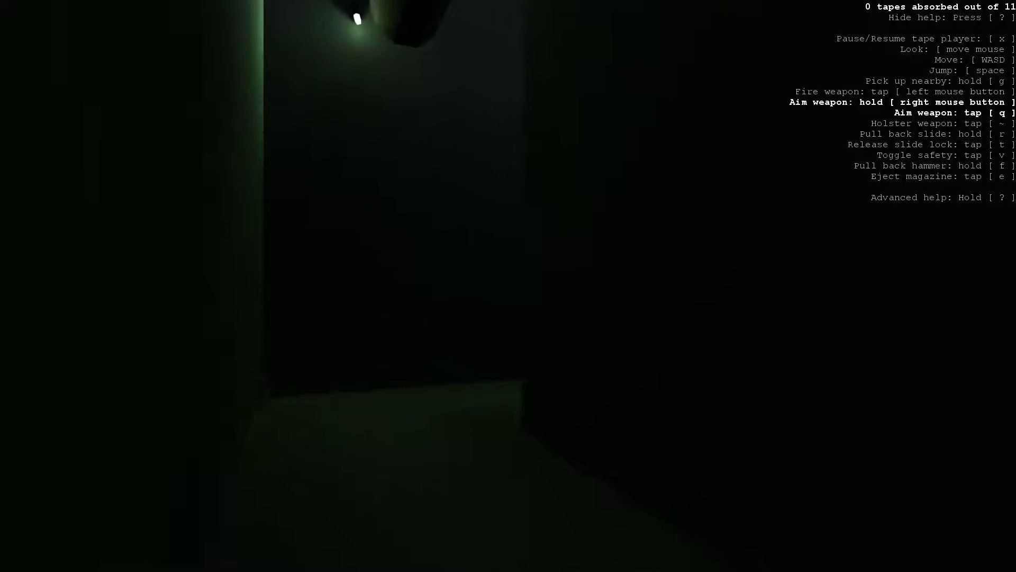
key("w")
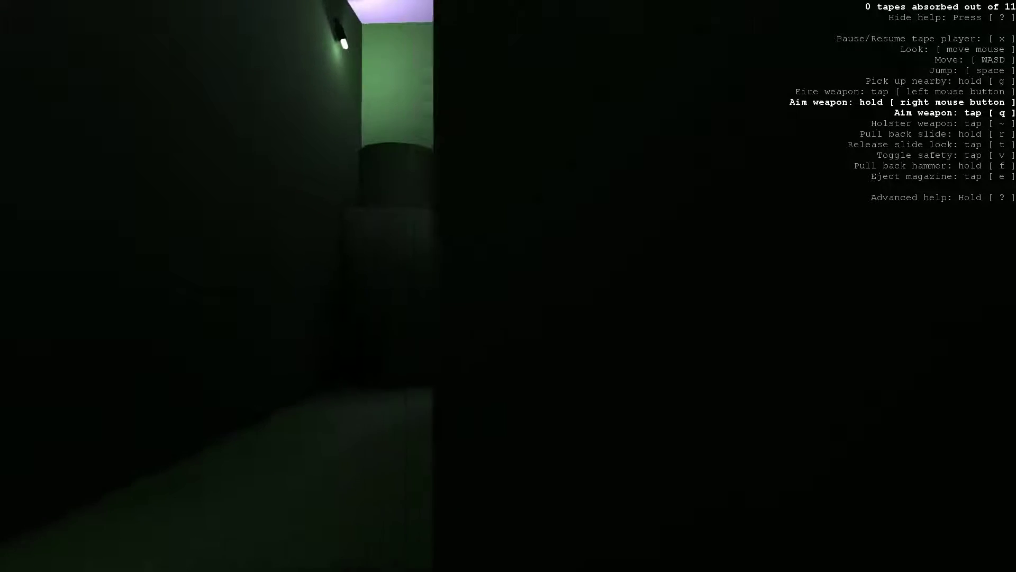
key("w")
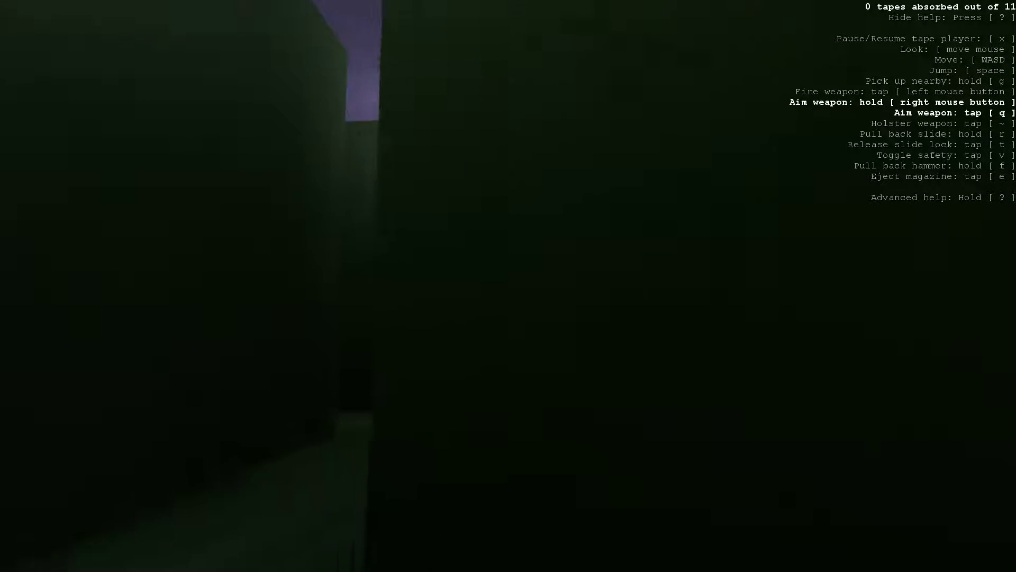
key("w")
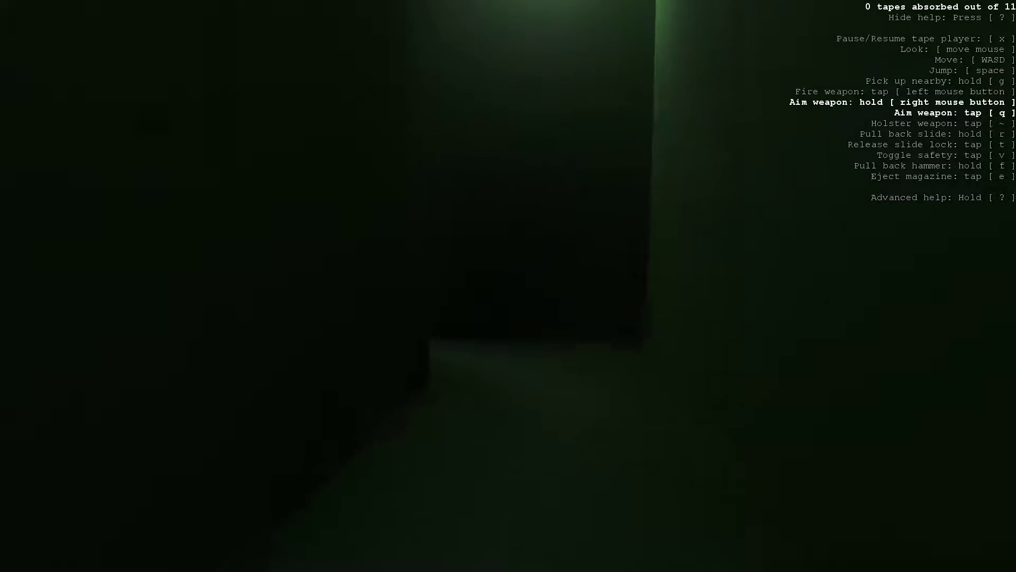
key("w")
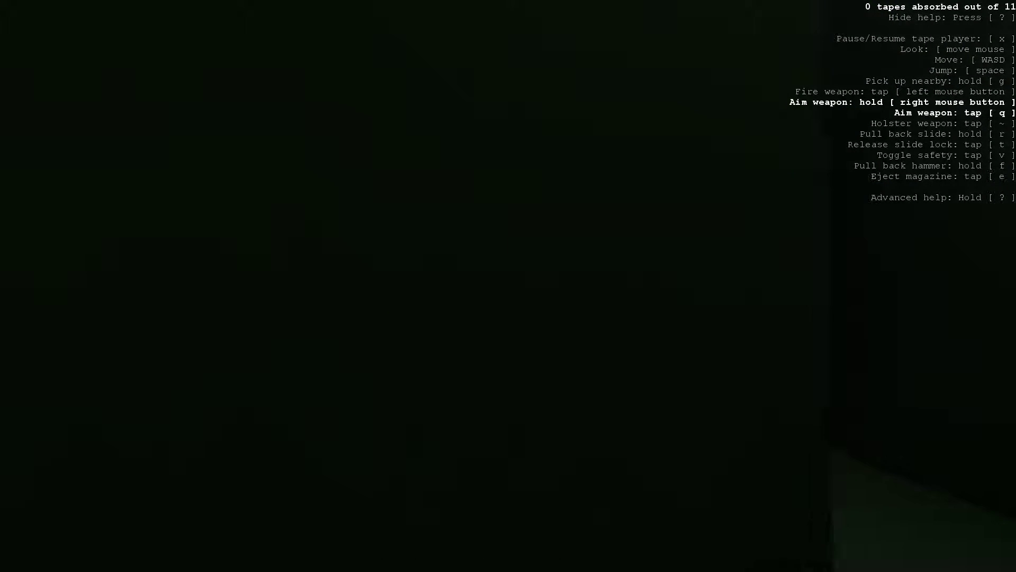
key("w")
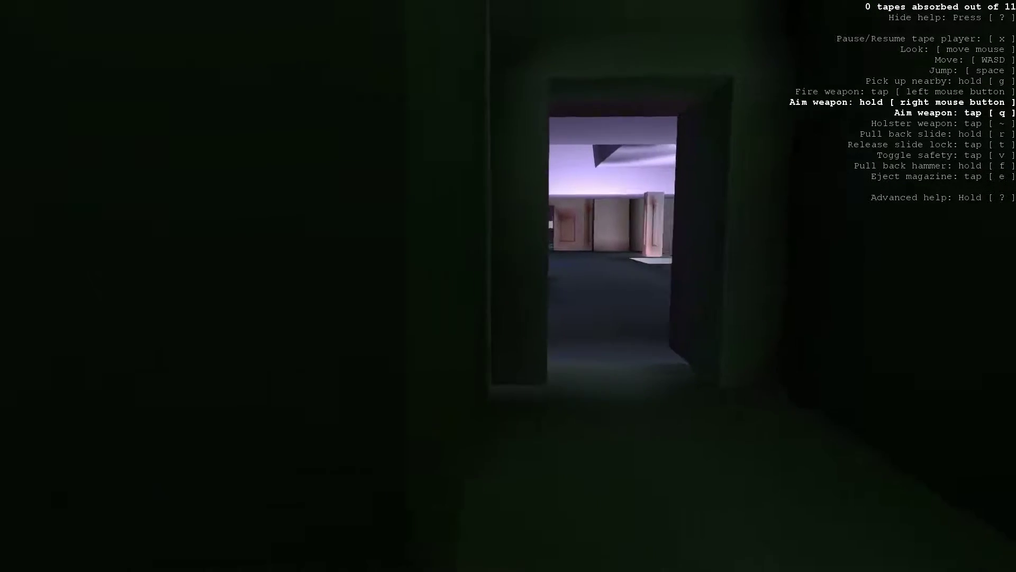
key("w")
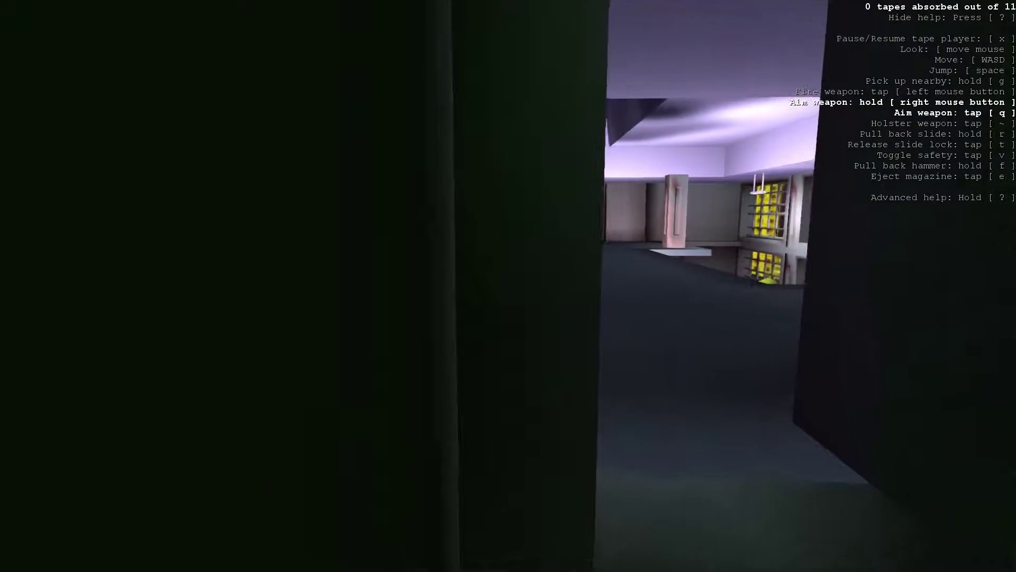
key("d")
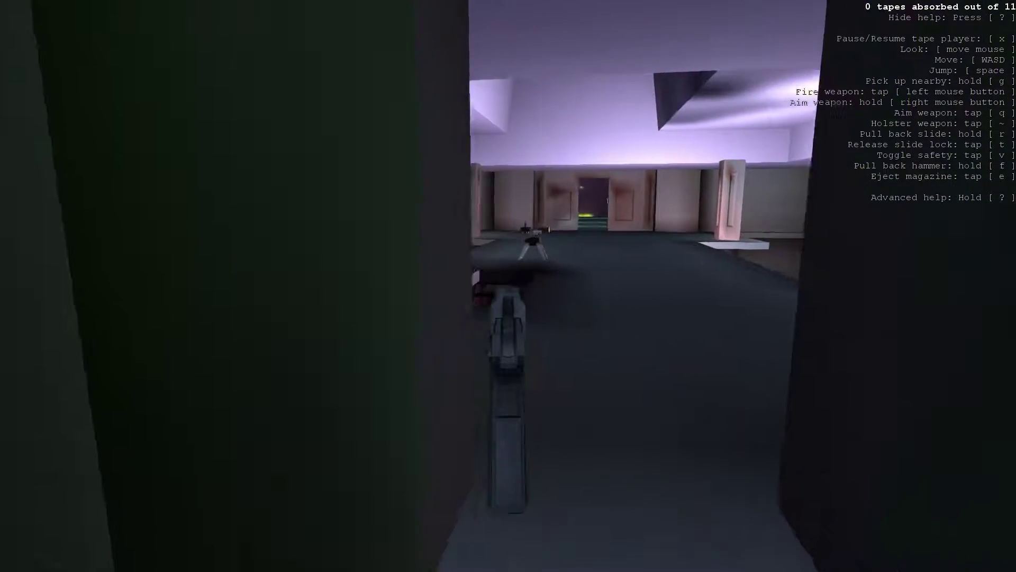
key("a")
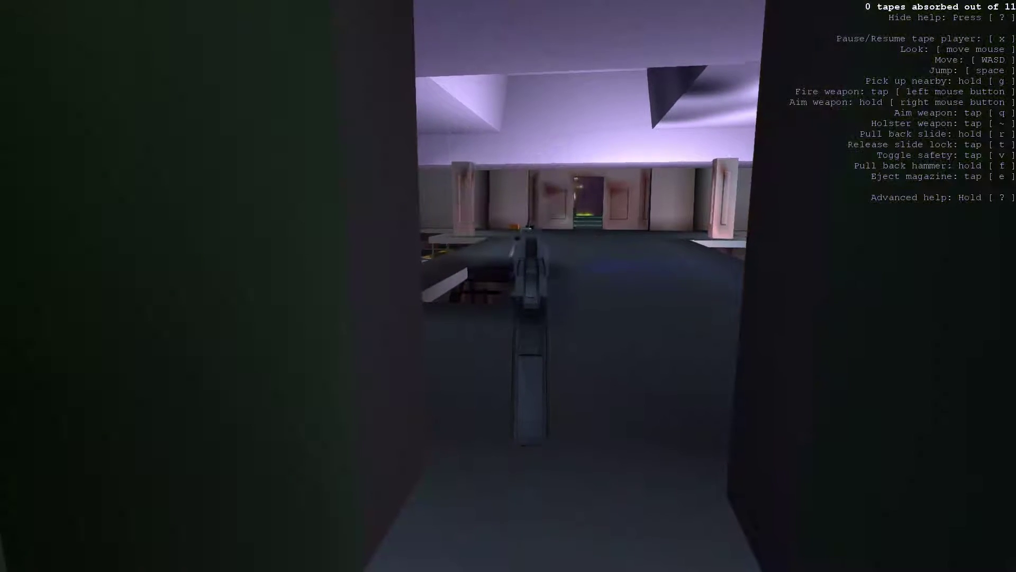
key("a")
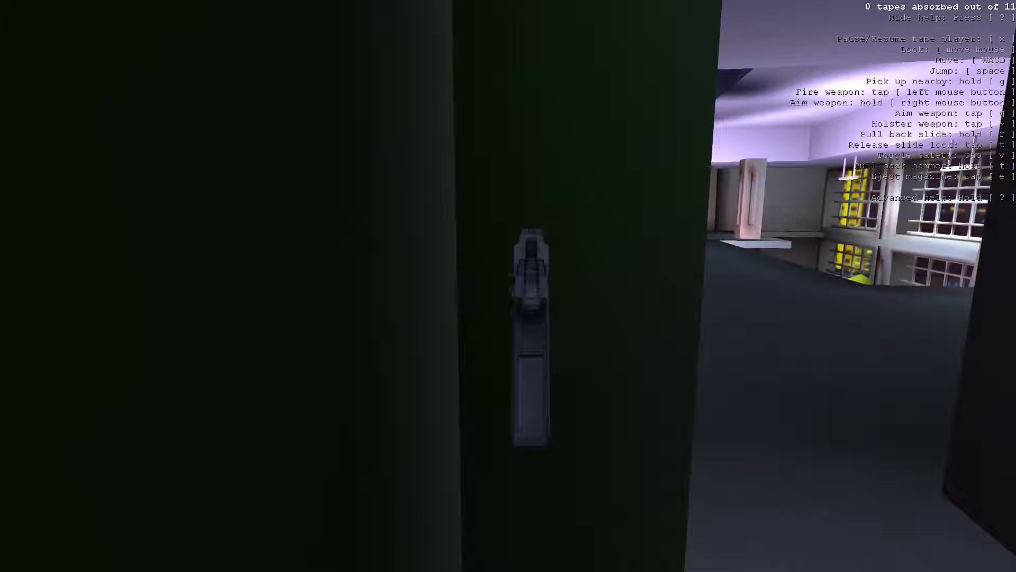
key("d")
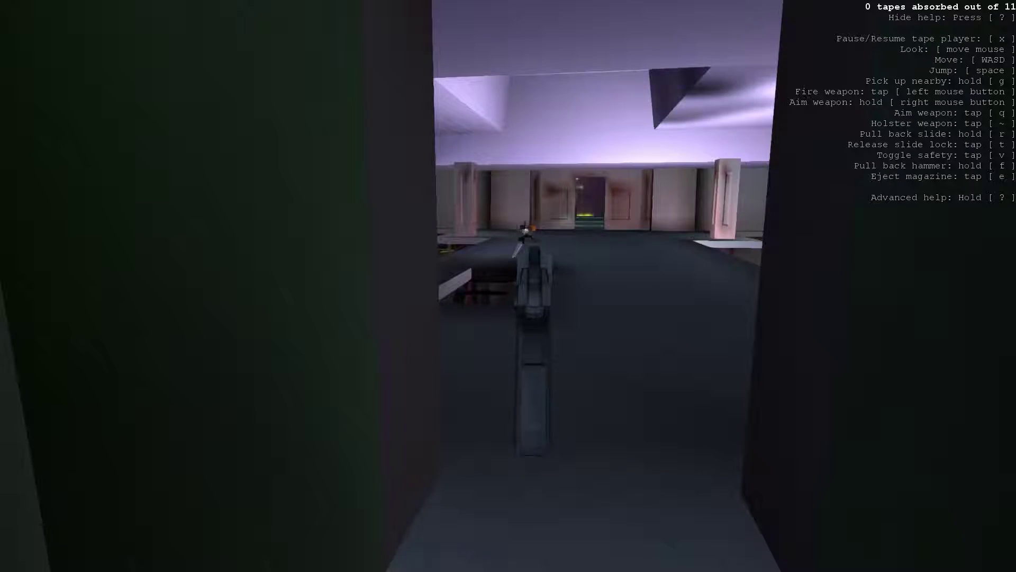
key("w")
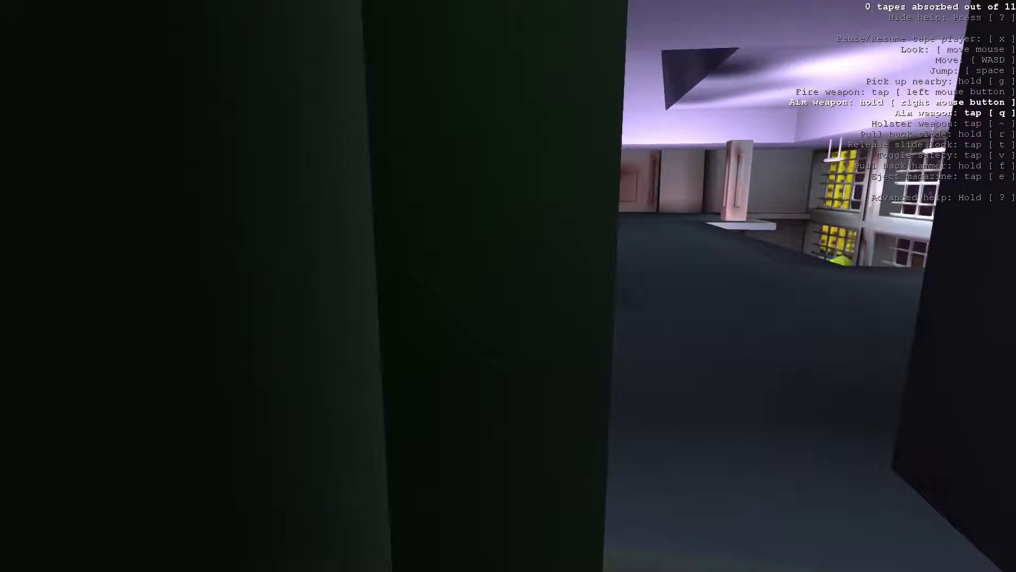
key("w")
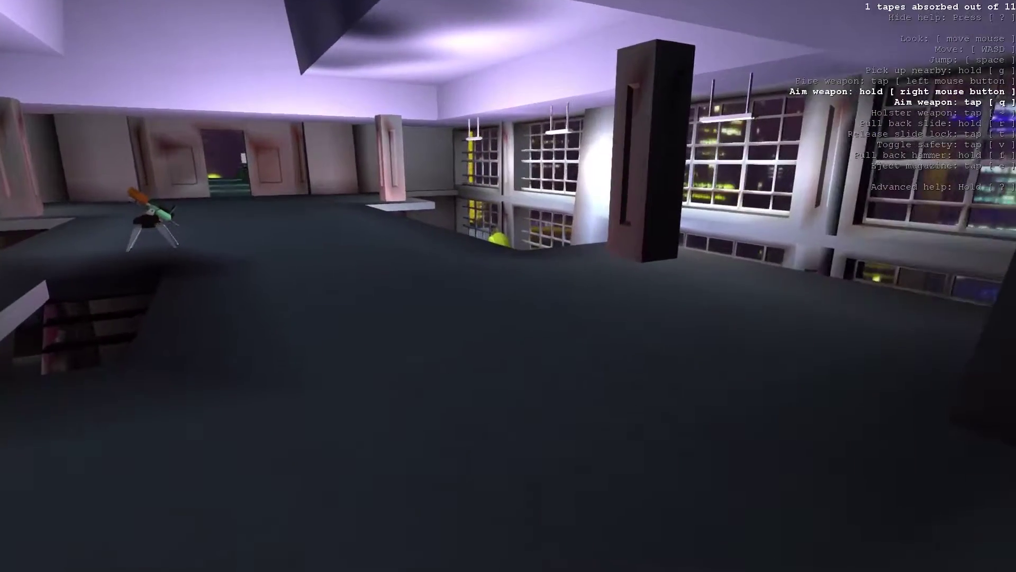
key("w")
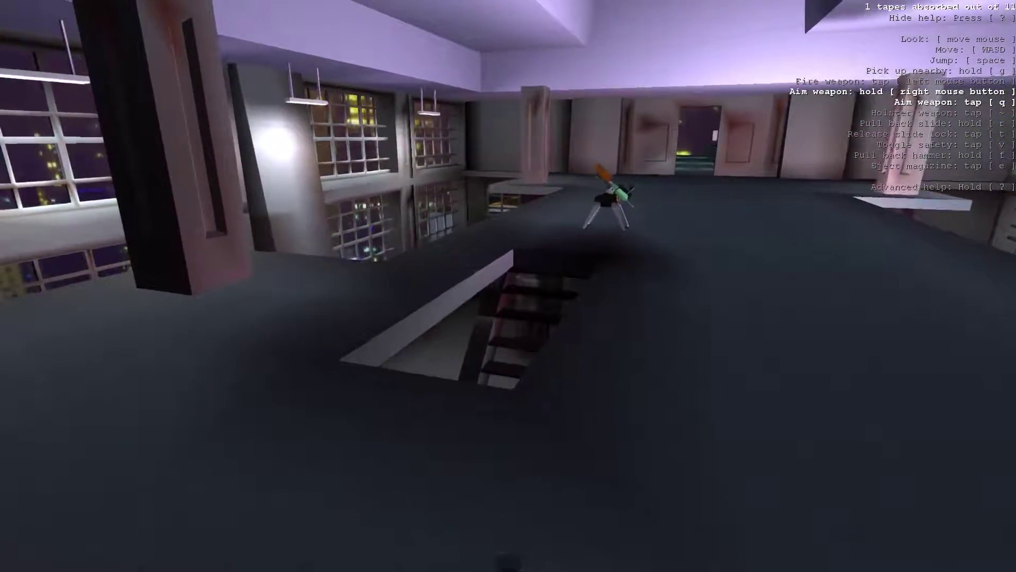
key("a")
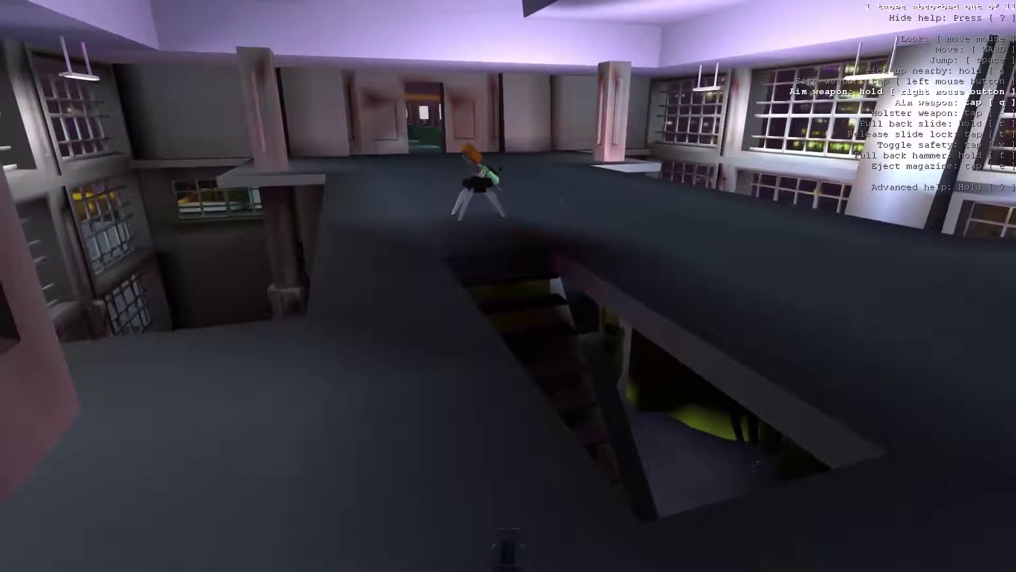
key("a")
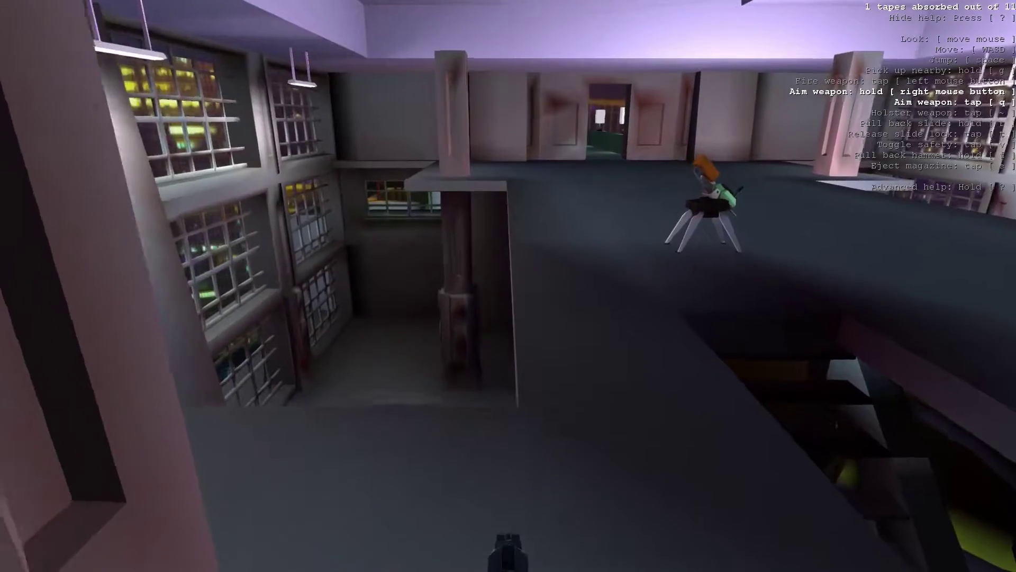
key("a")
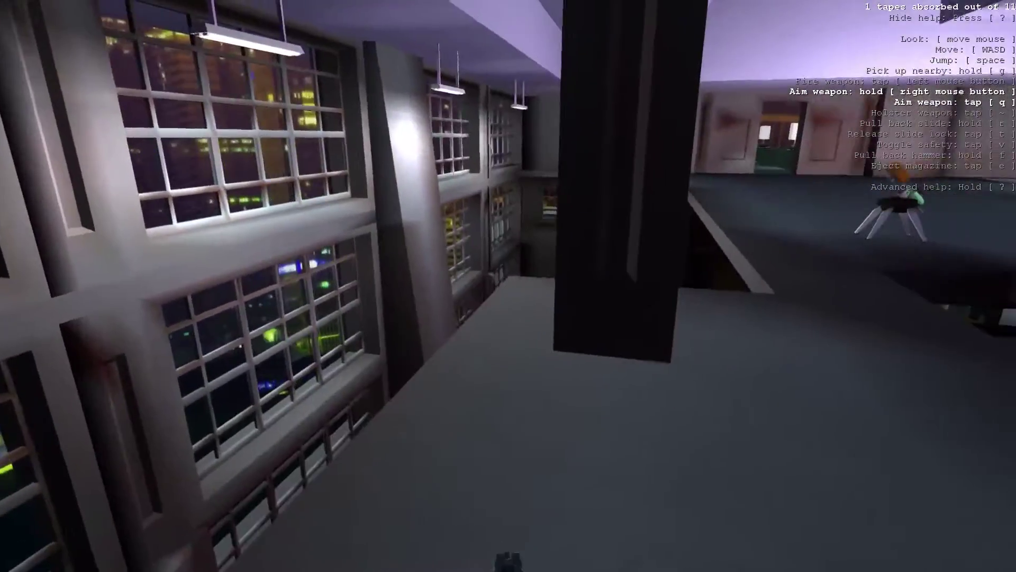
key("w")
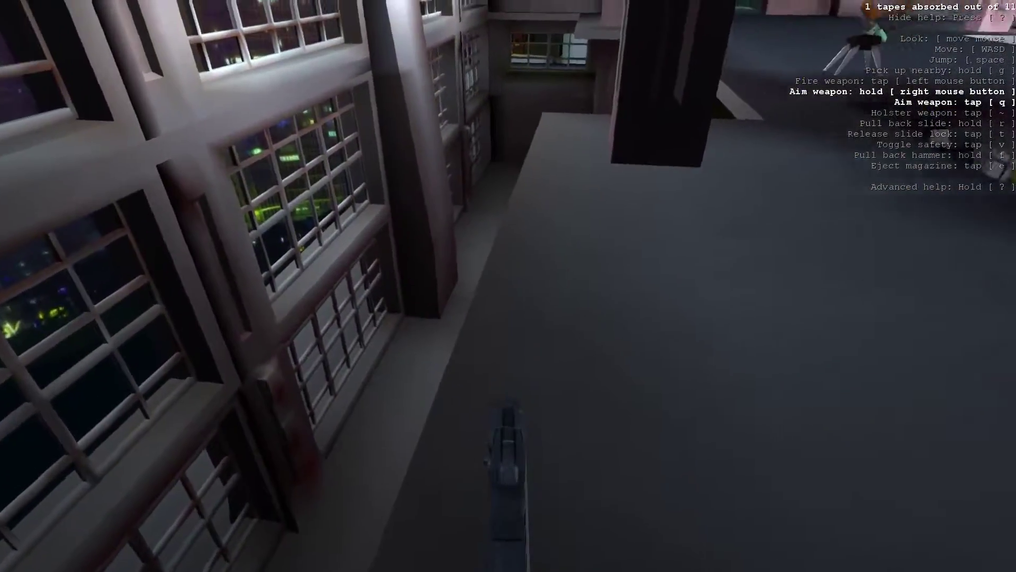
key("w")
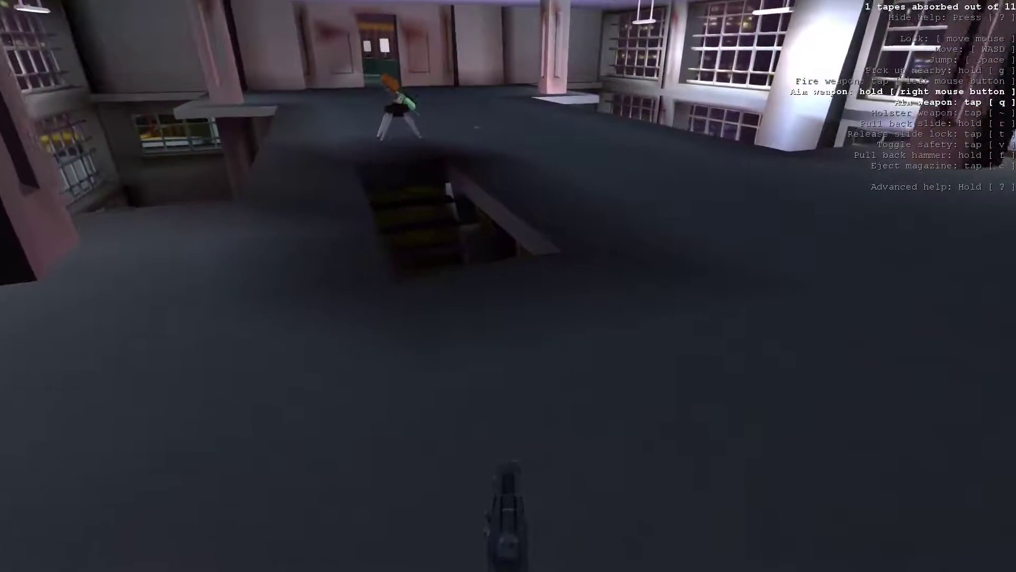
key("w")
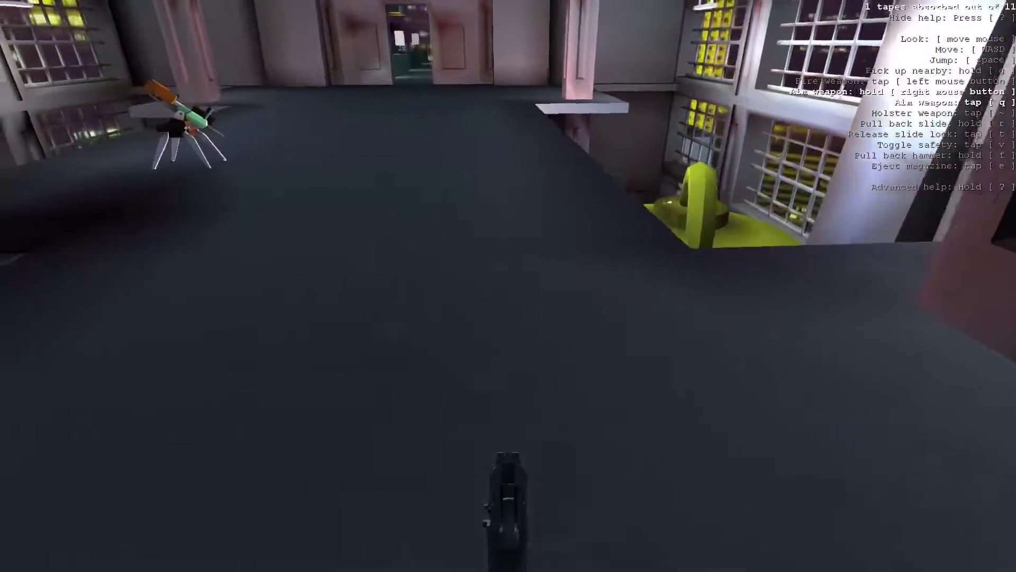
key("w")
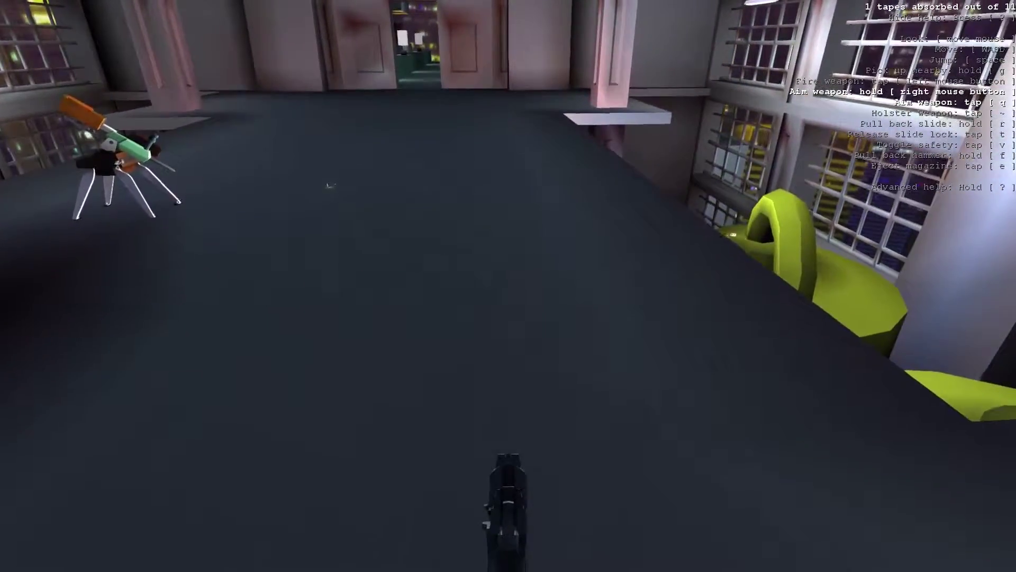
key("w")
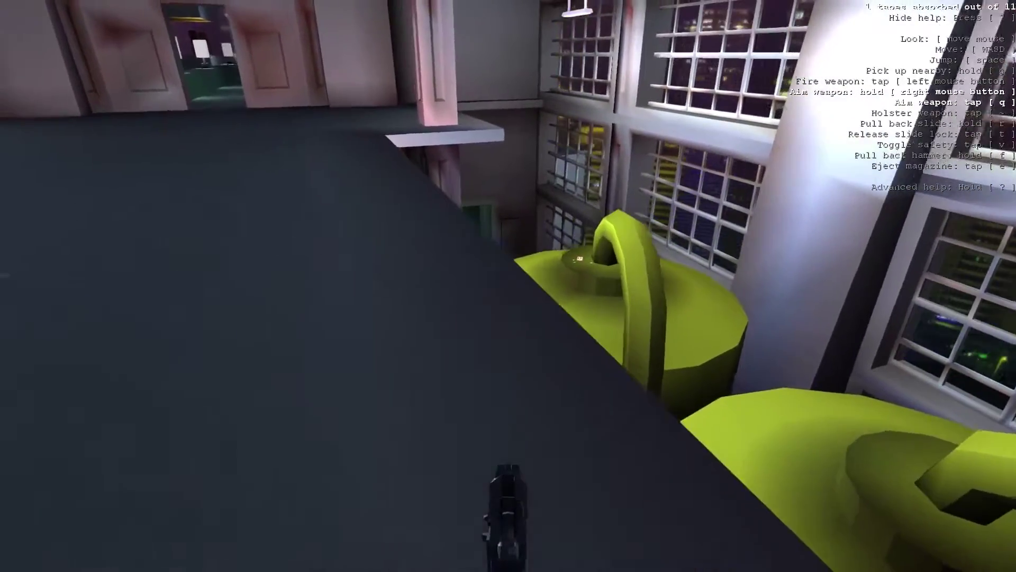
key("w")
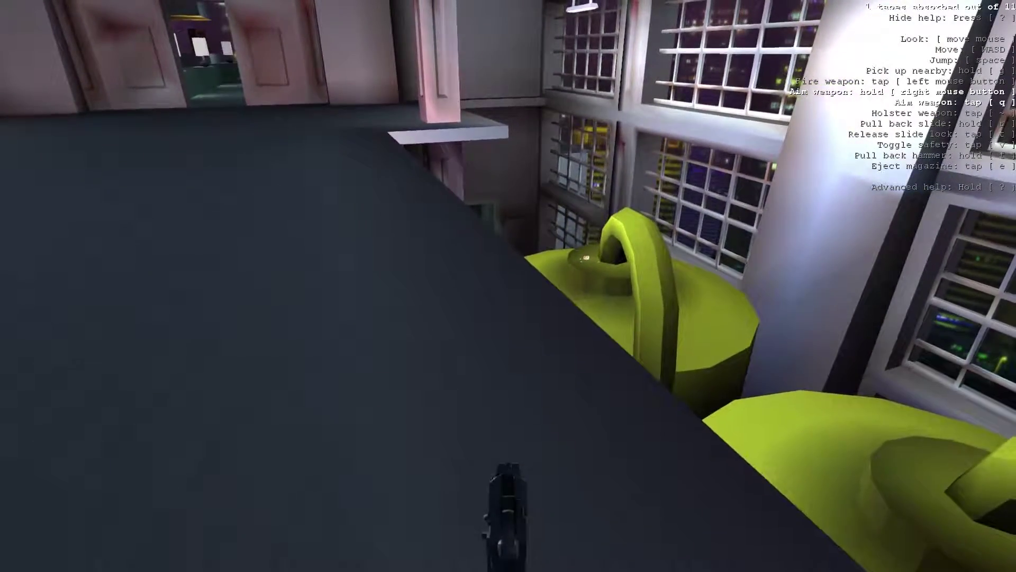
key("w")
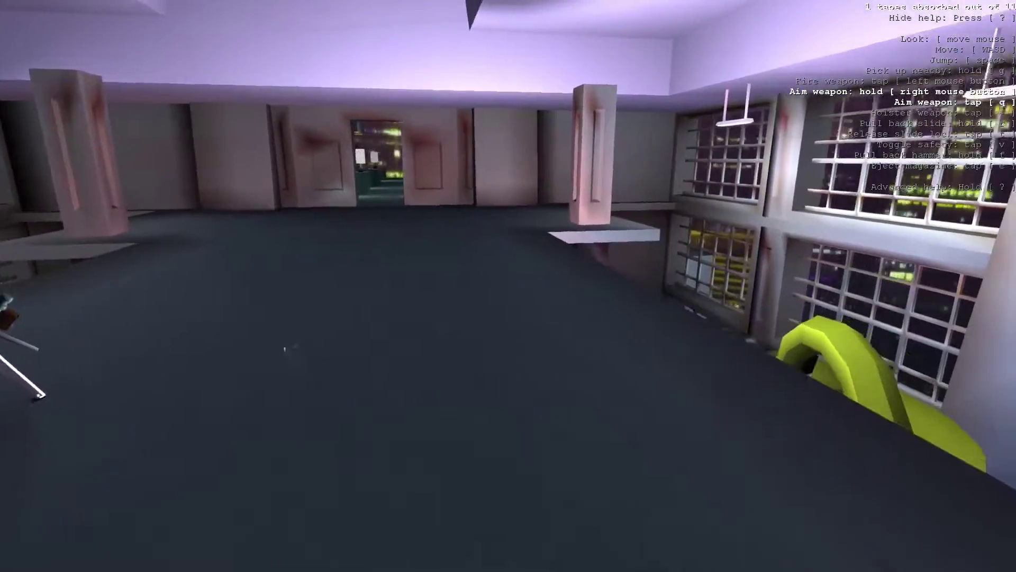
key("w")
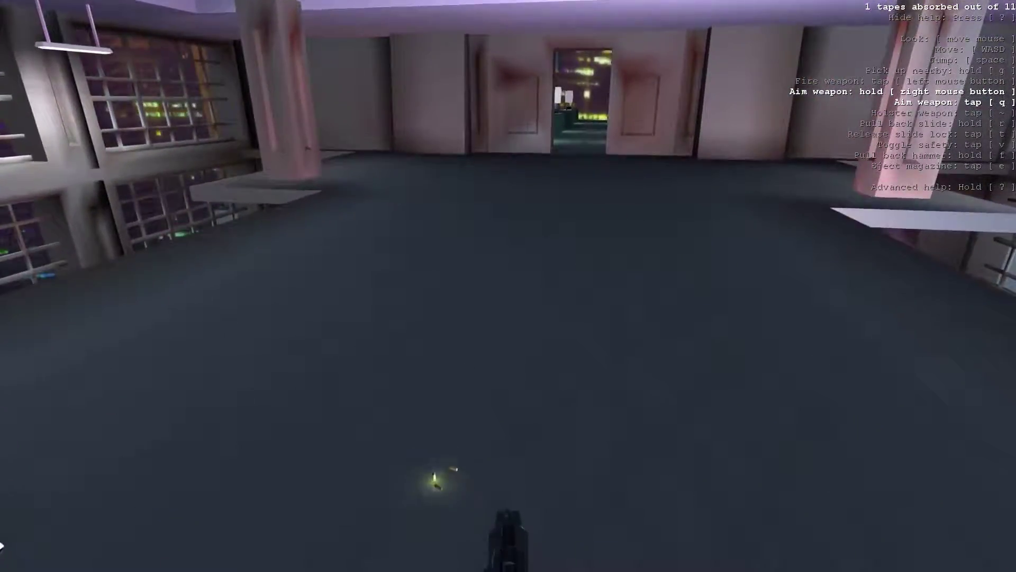
key("w")
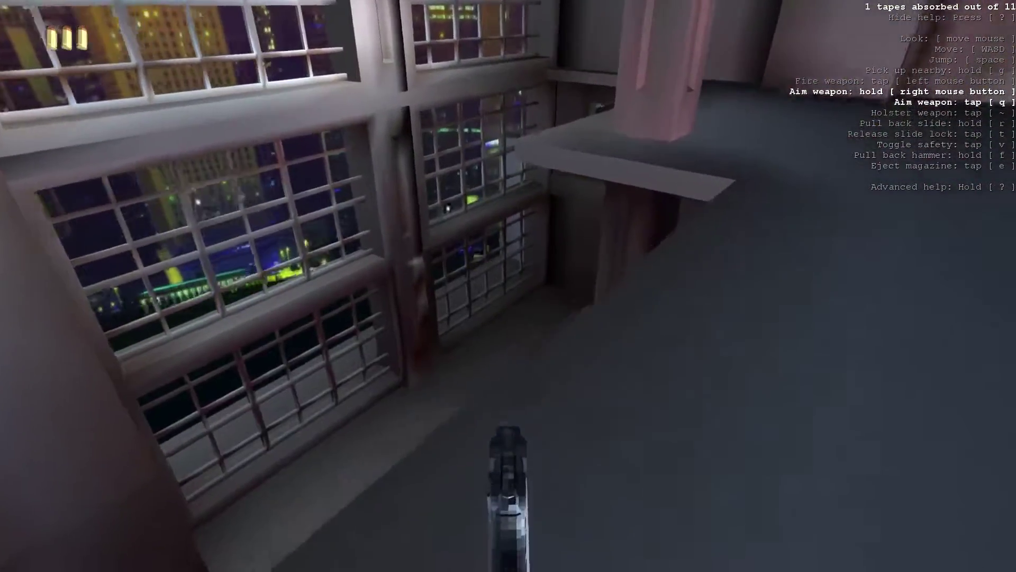
key("w")
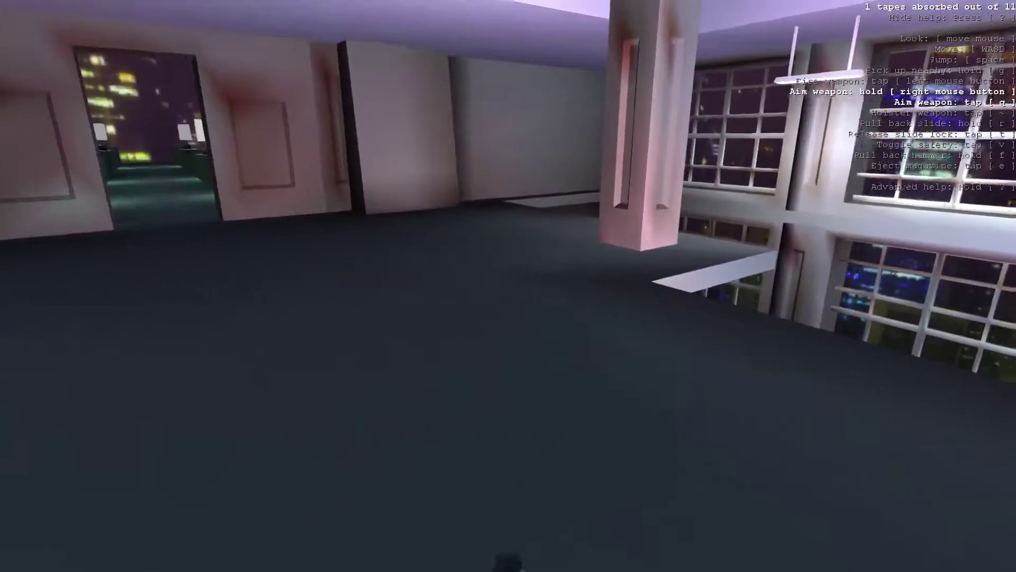
key("w")
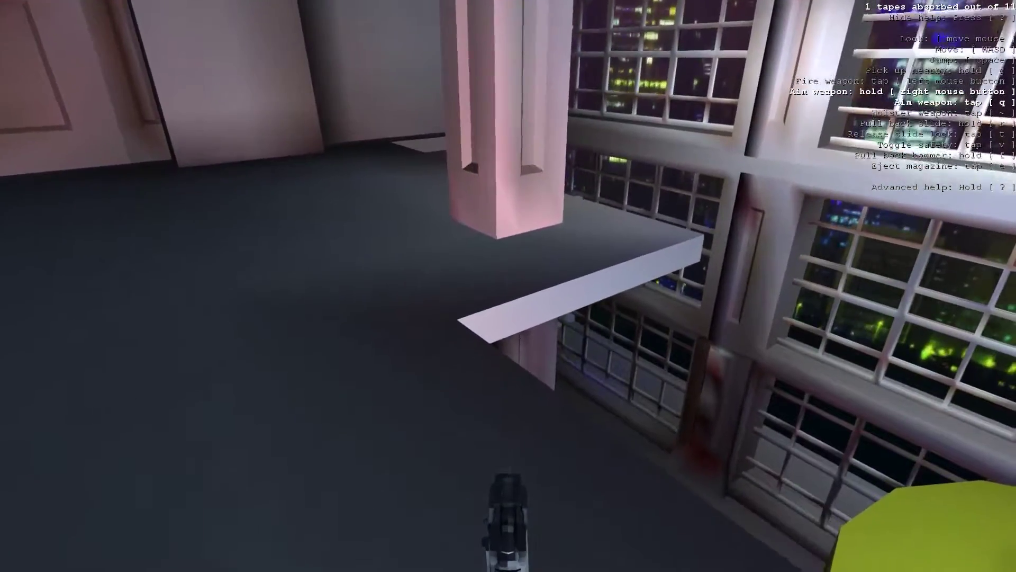
key("w")
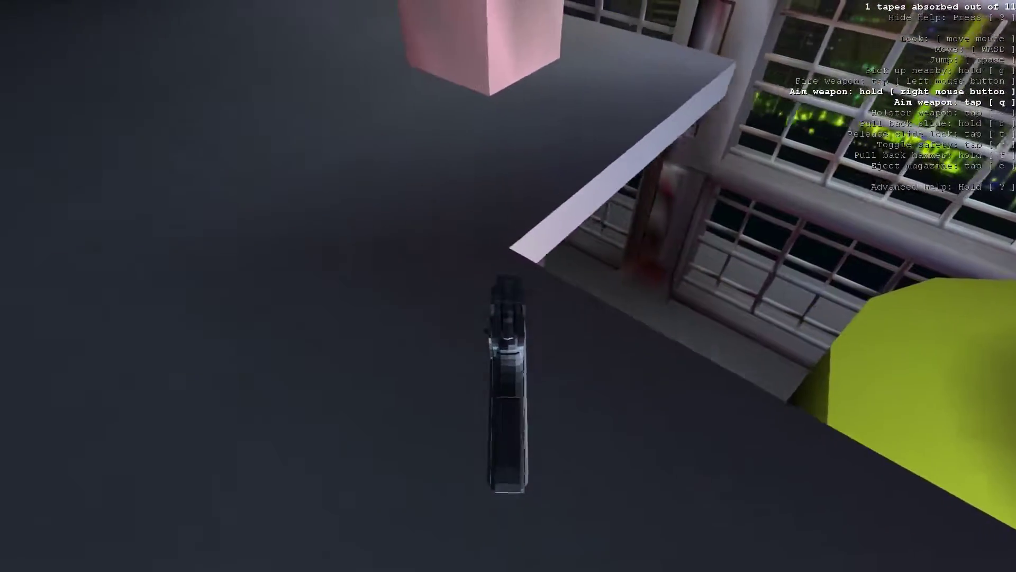
key("w")
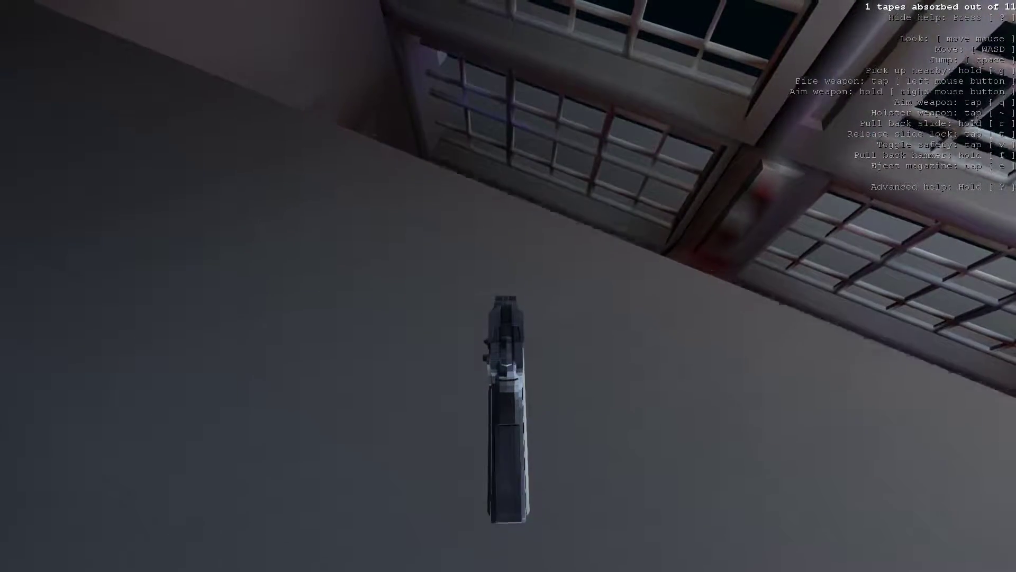
left_click(508, 286)
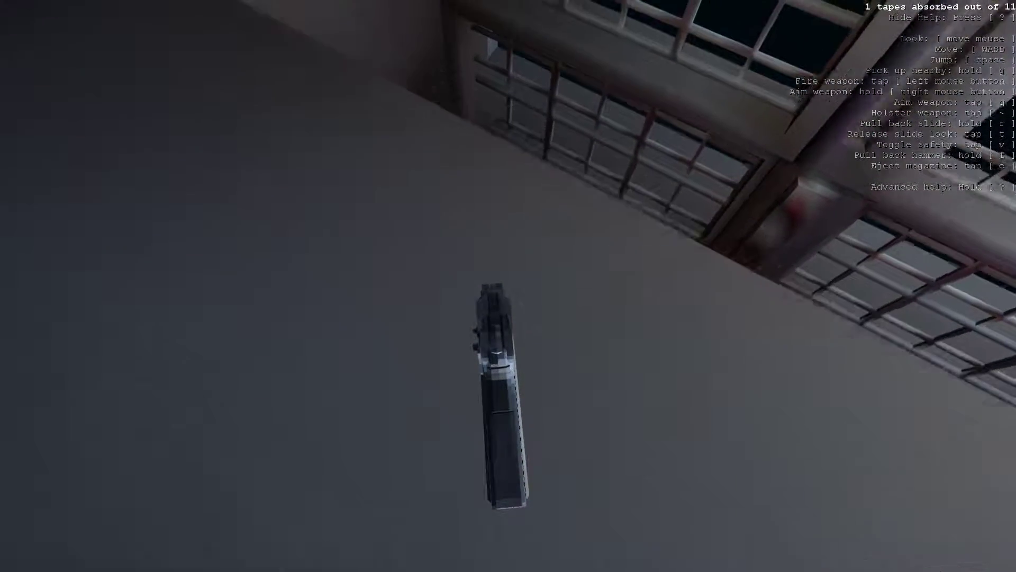
left_click(509, 286)
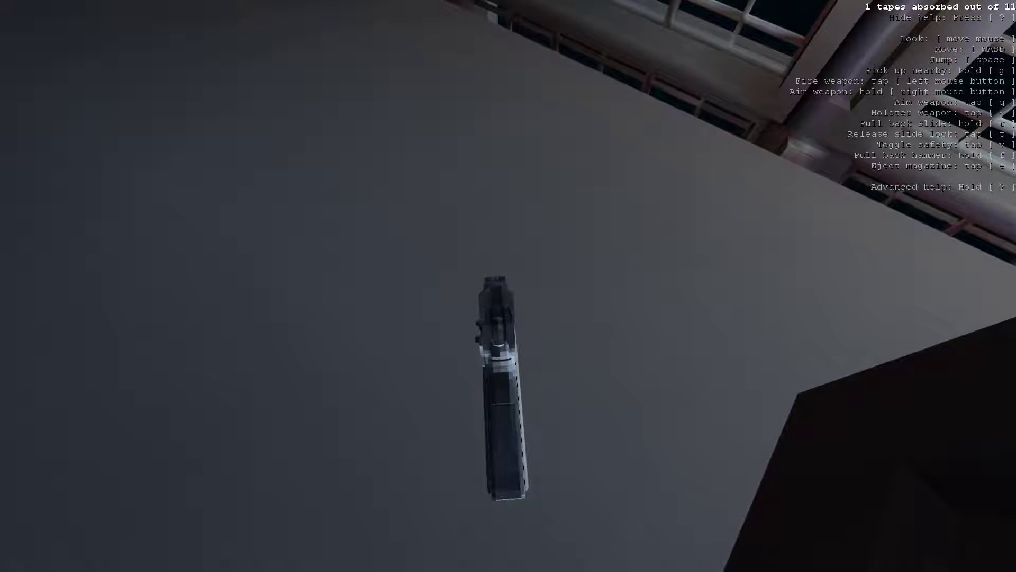
left_click(509, 286)
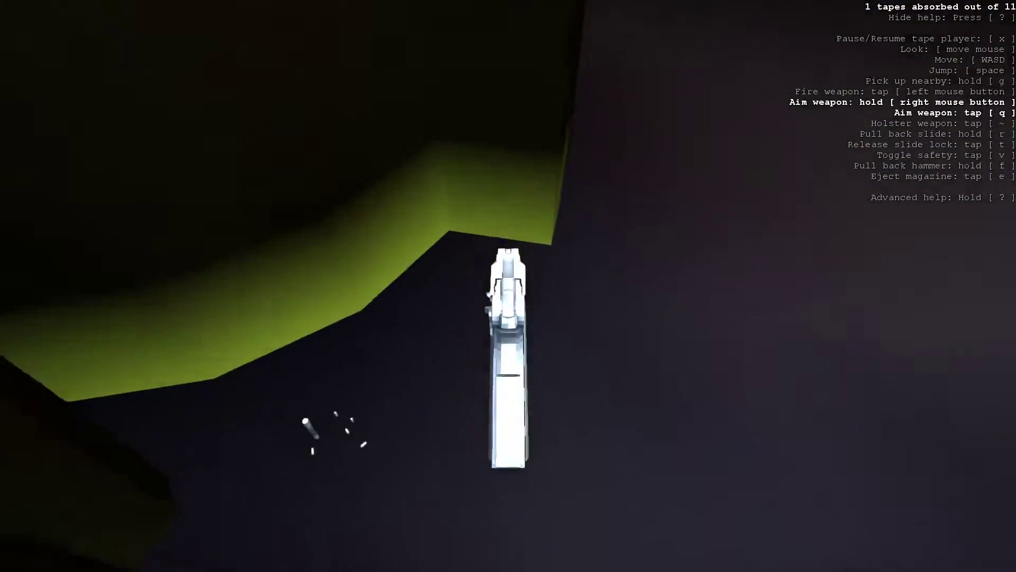
key("g")
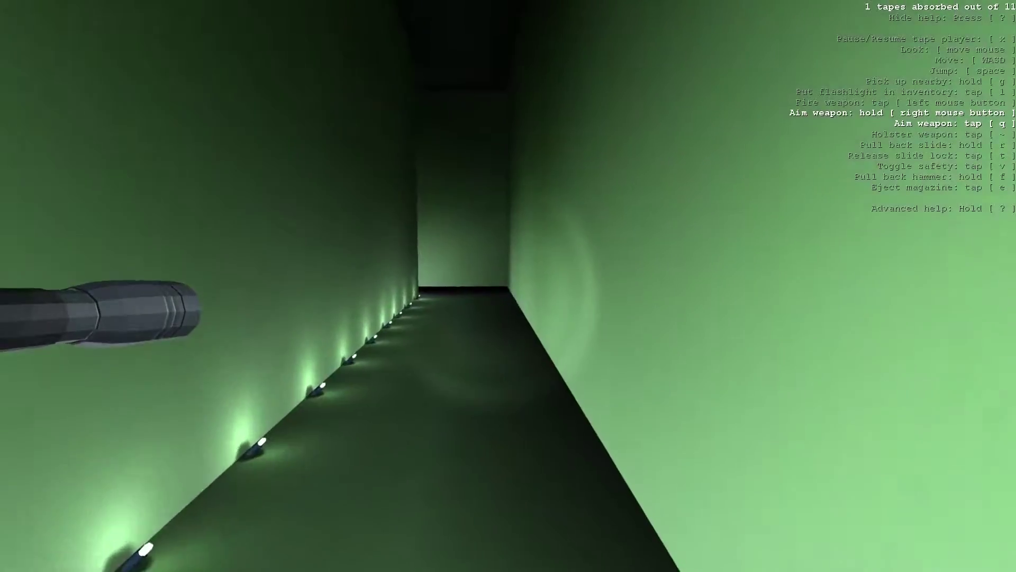
key("w")
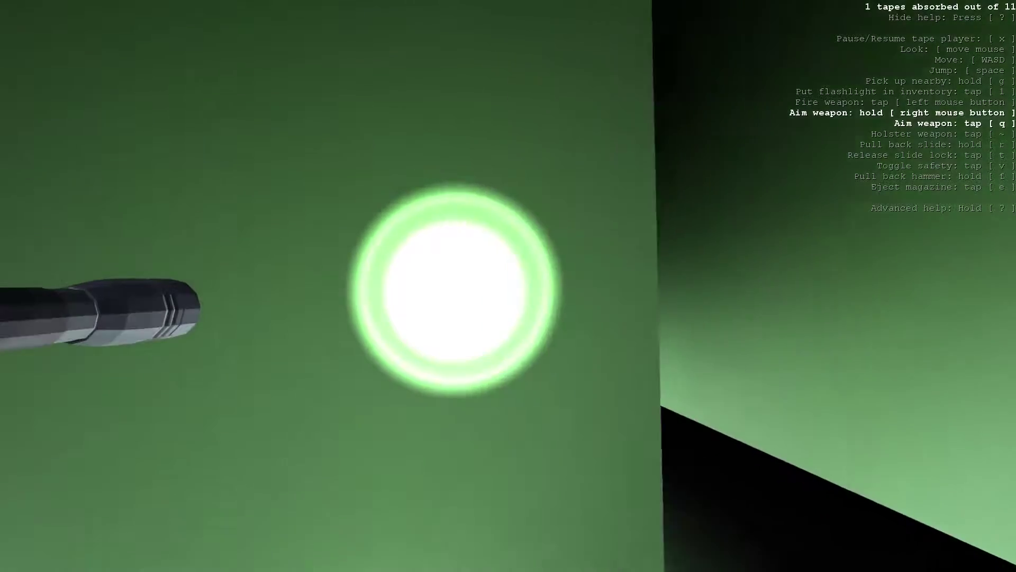
key("w")
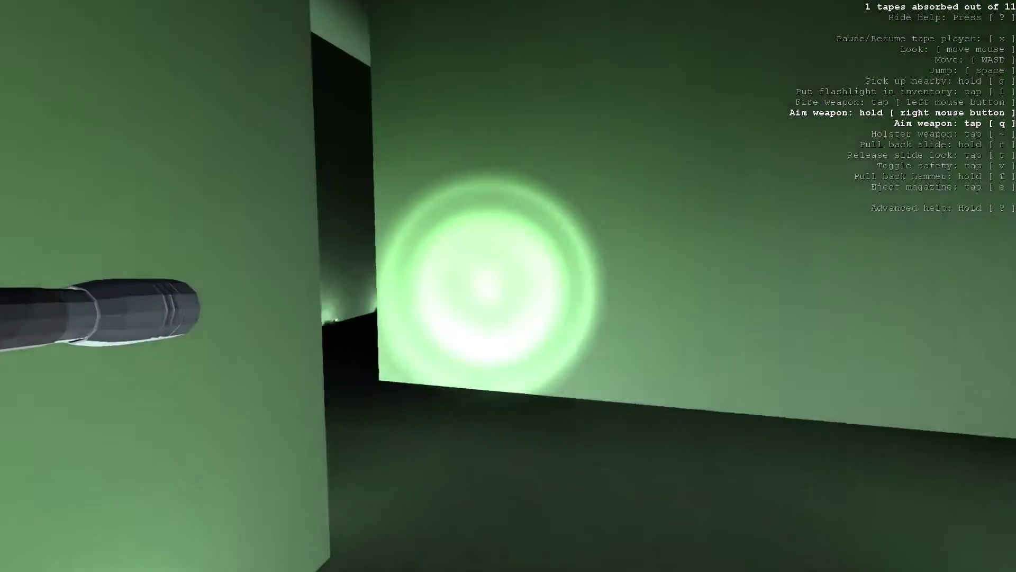
key("w")
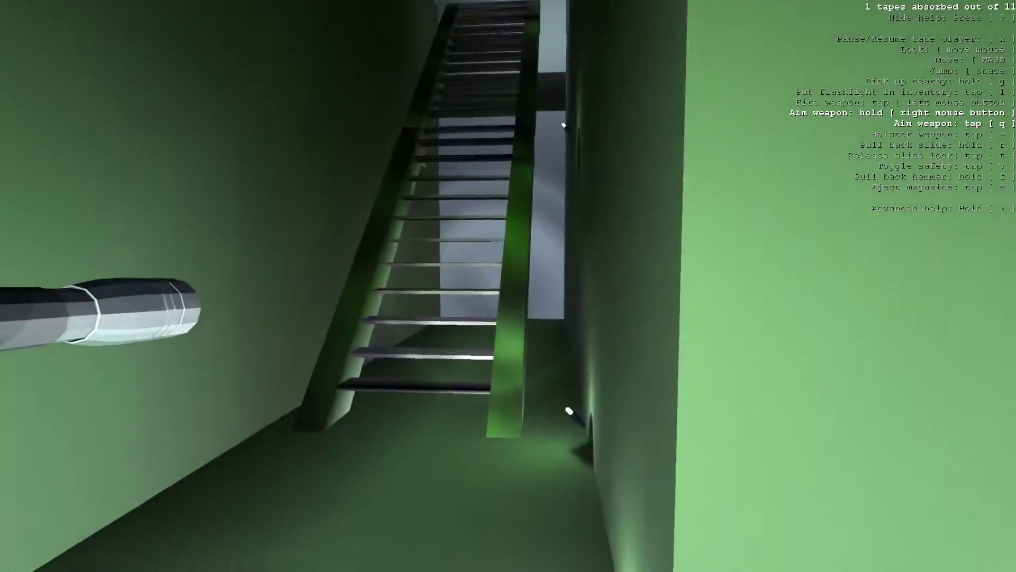
key("w")
key("w")
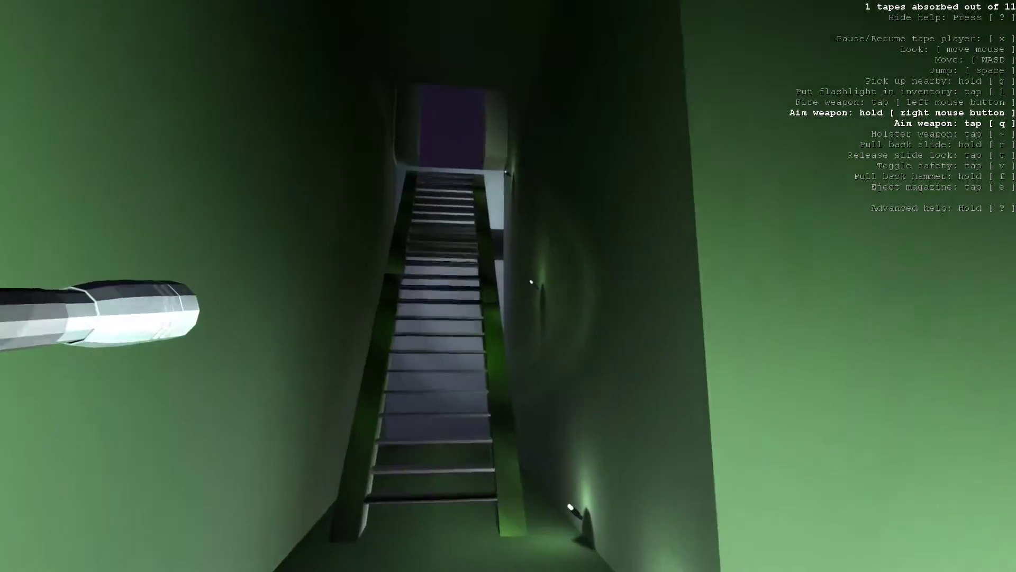
right_click(509, 287)
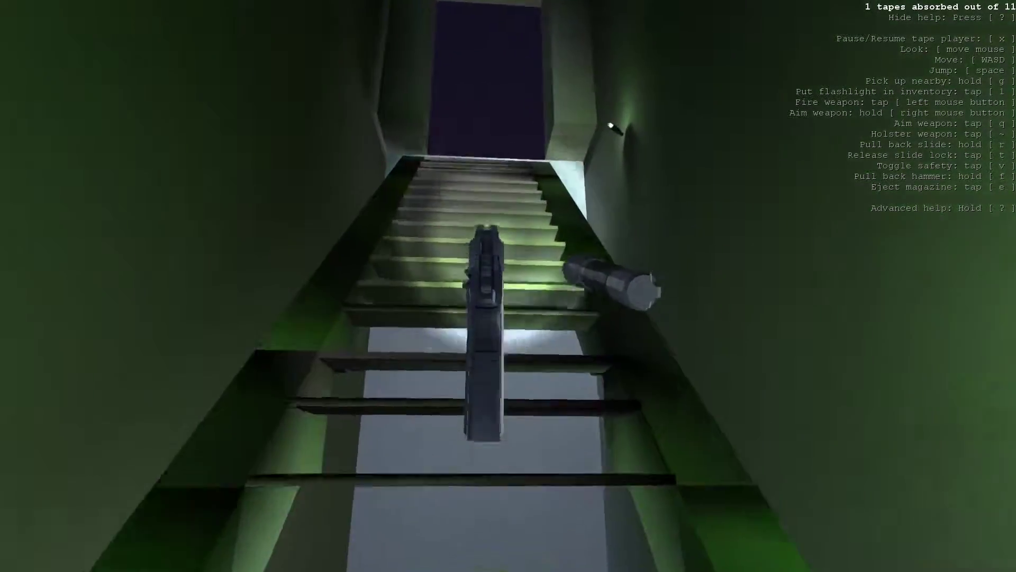
key("q")
key("w")
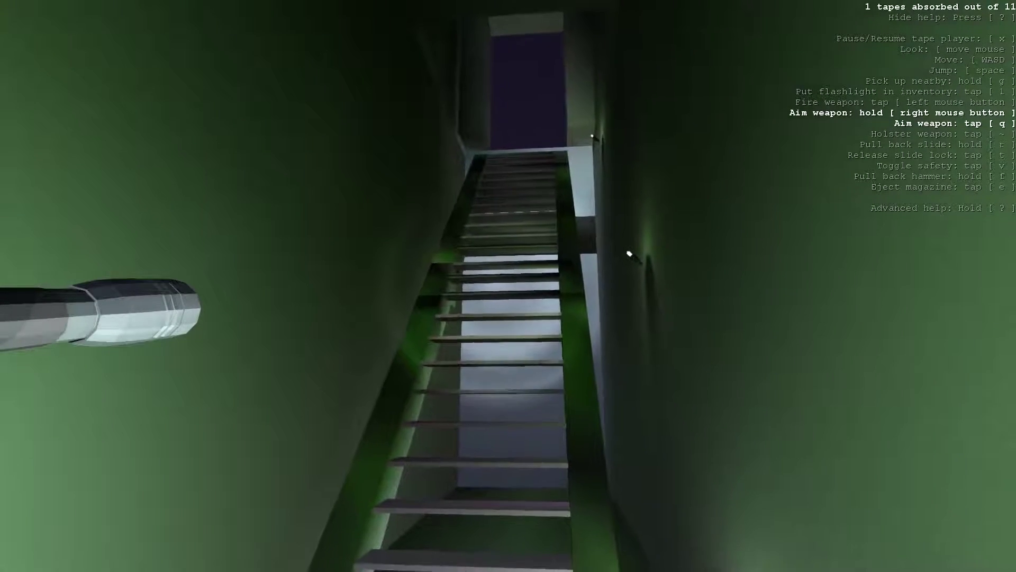
key("grave")
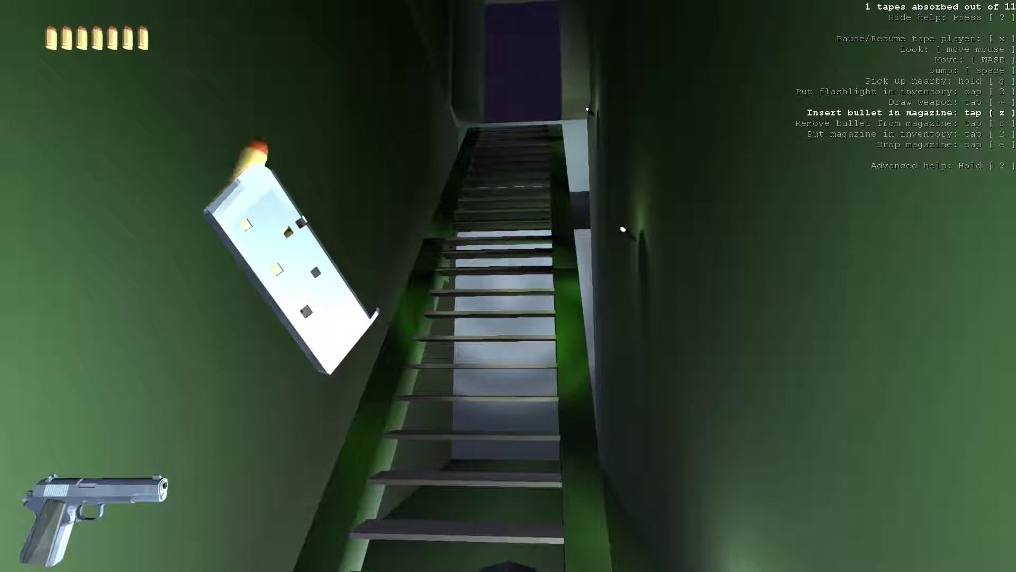
key("z")
key("z")
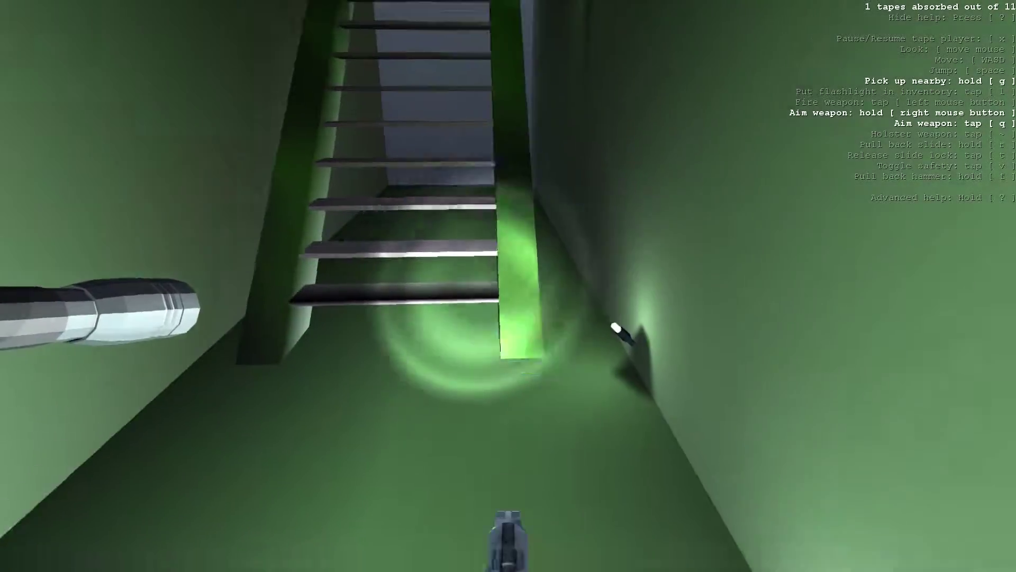
key("z")
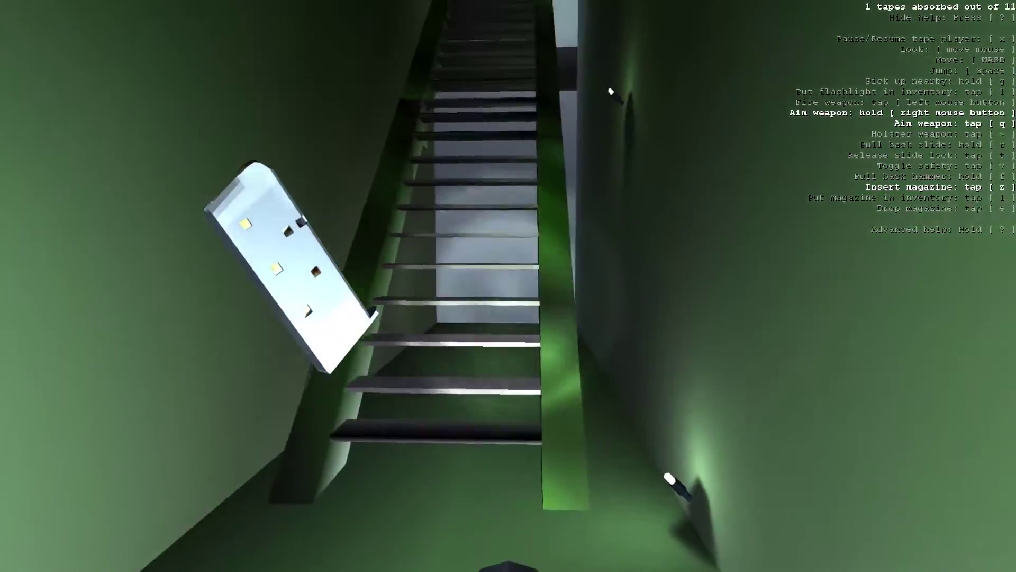
key("w")
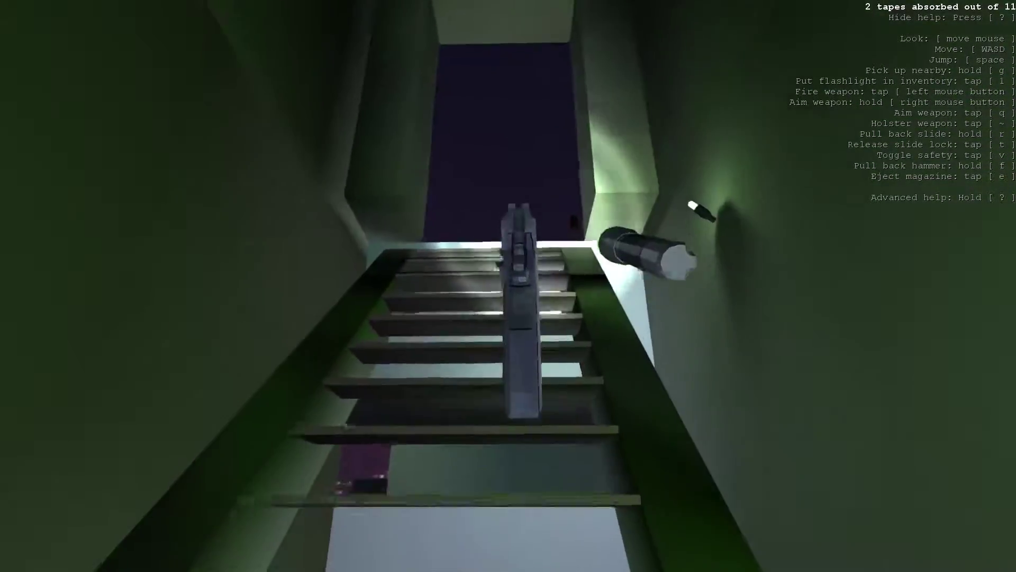
key("w")
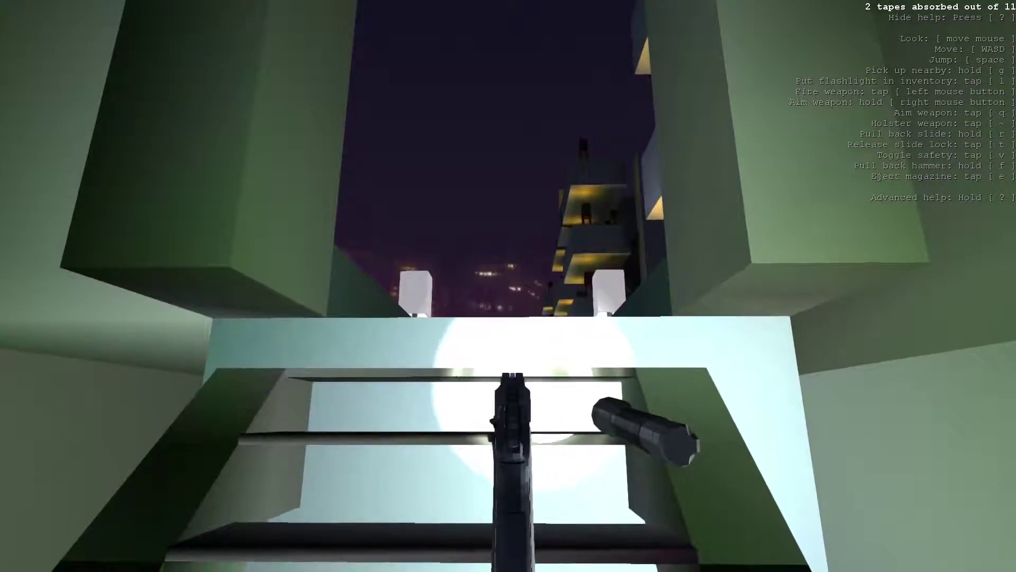
key("w")
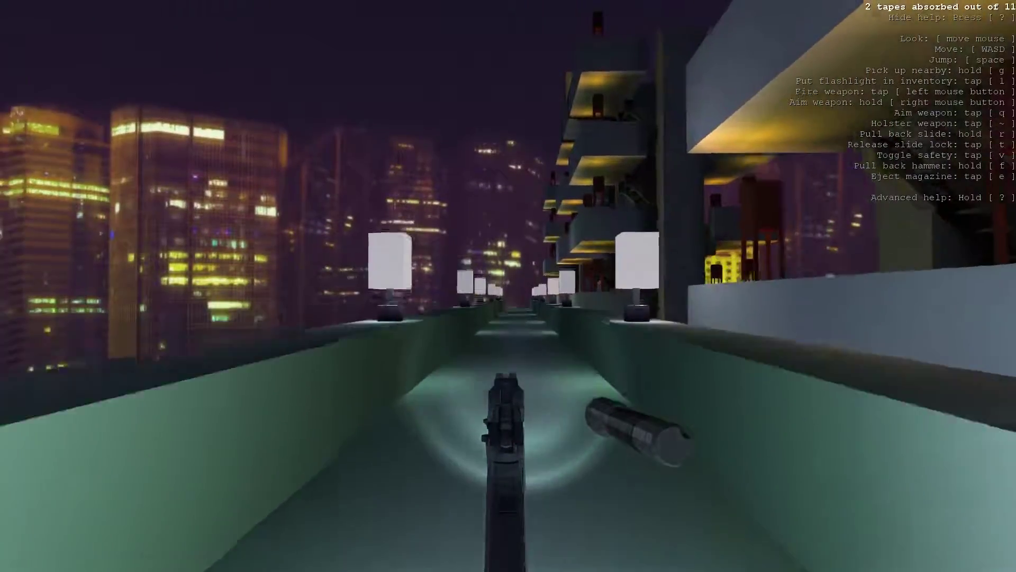
key("w")
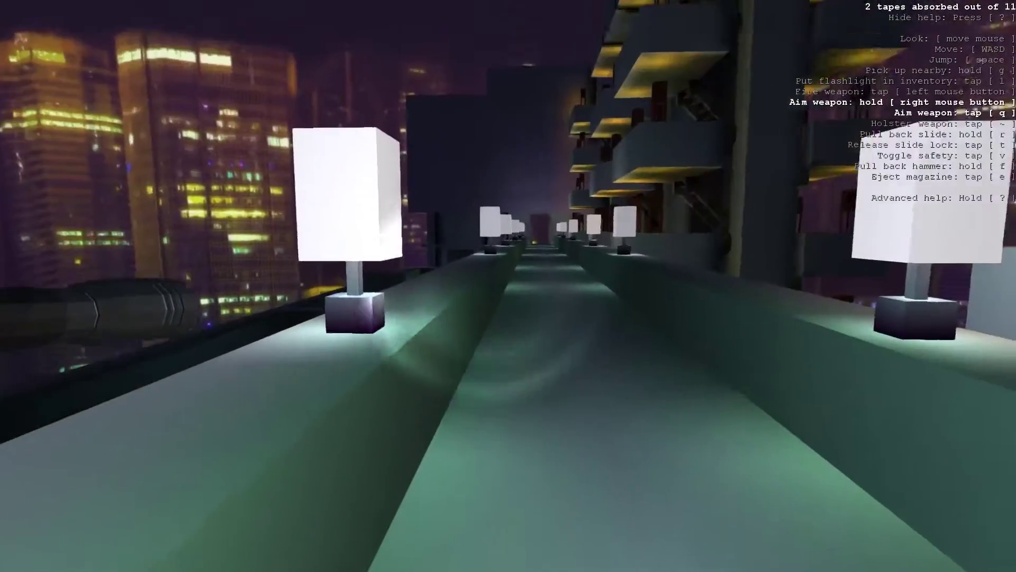
key("w")
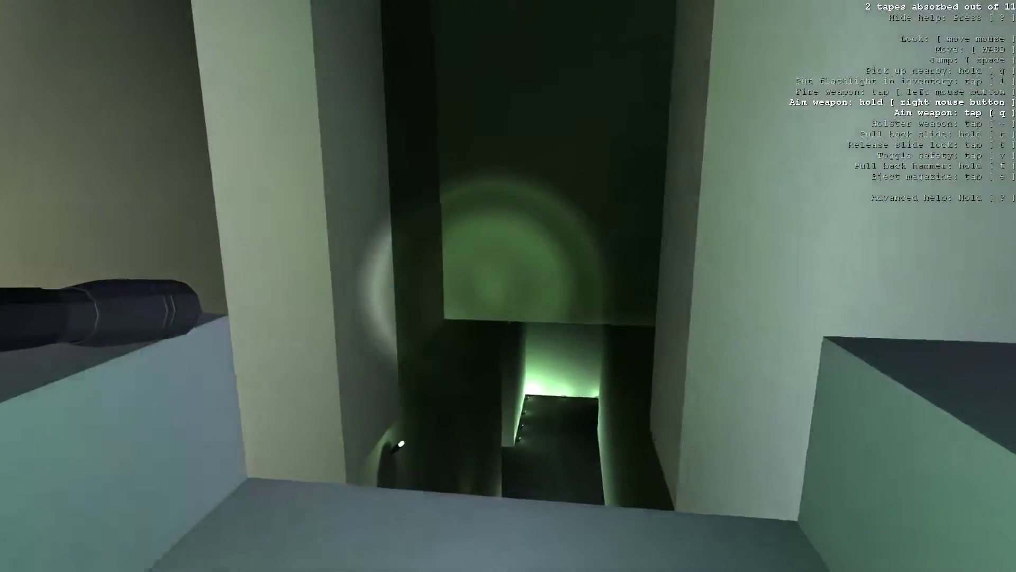
key("q")
key("w")
key("w")
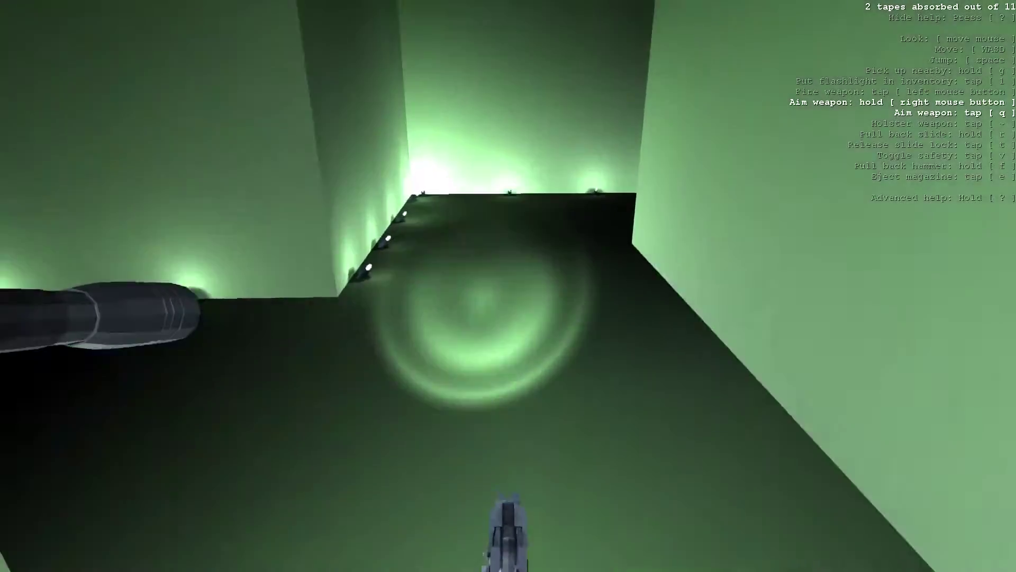
key("w")
key("w")
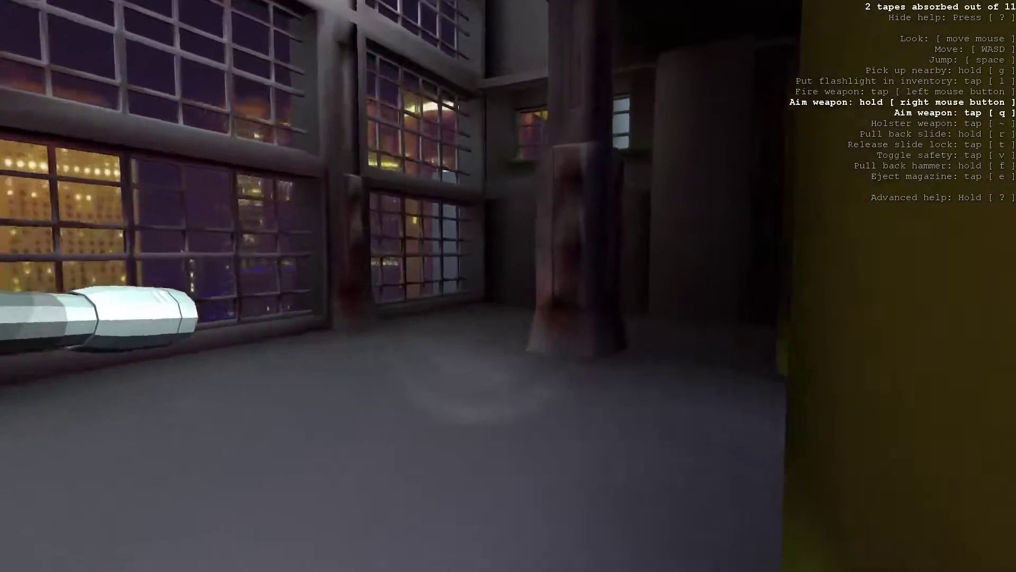
key("w")
key("w")
key("w")
key("w")
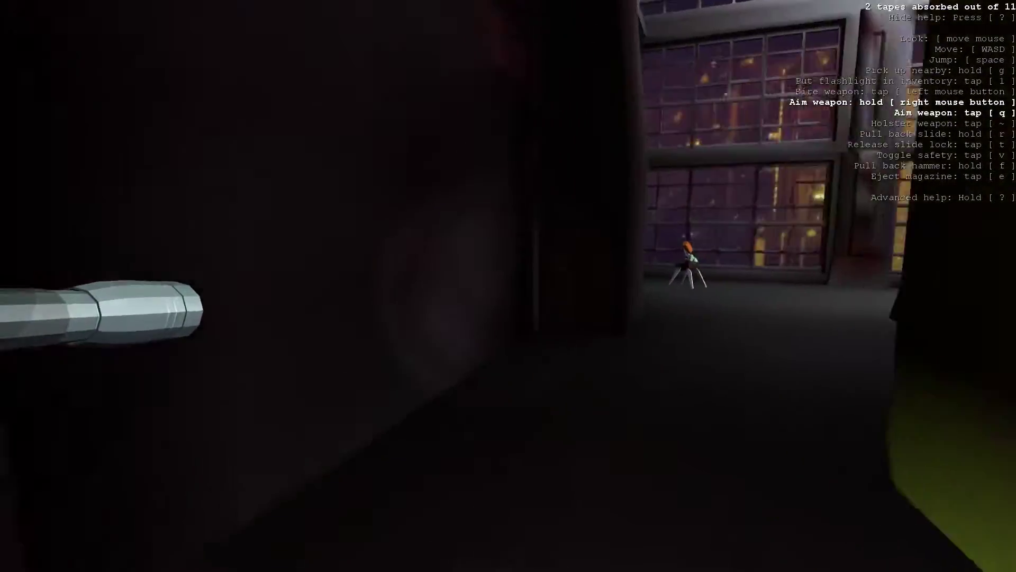
key("w")
key("w")
key("w")
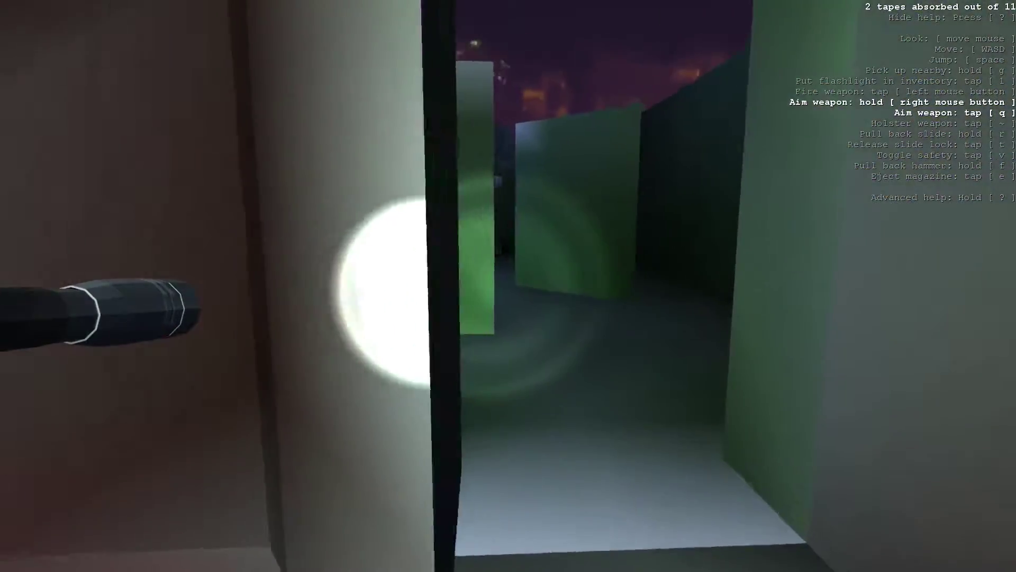
key("w")
key("w")
key("w")
key("w")
key("w")
key("w")
key("w")
key("w")
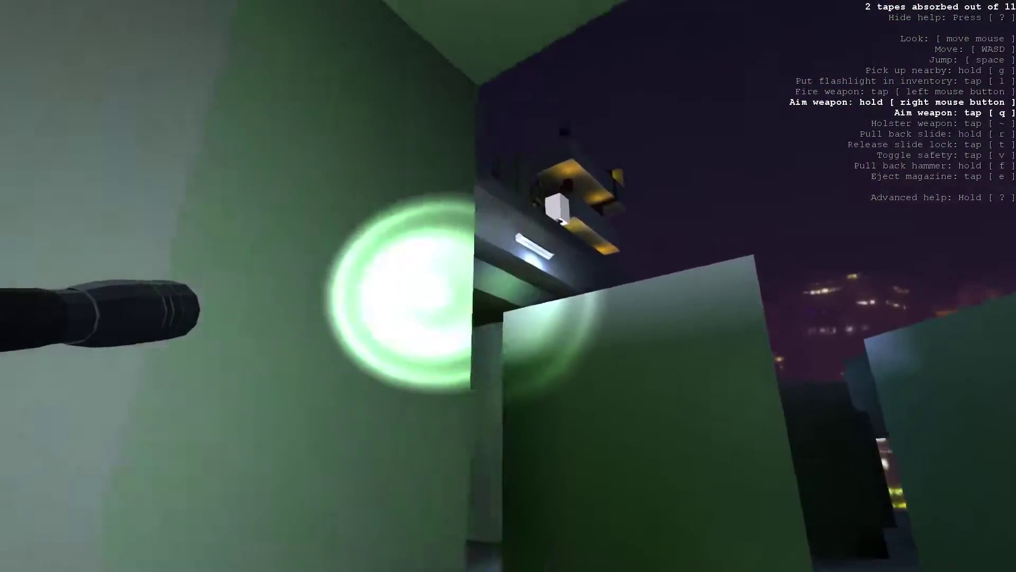
key("w")
key("w")
key("w")
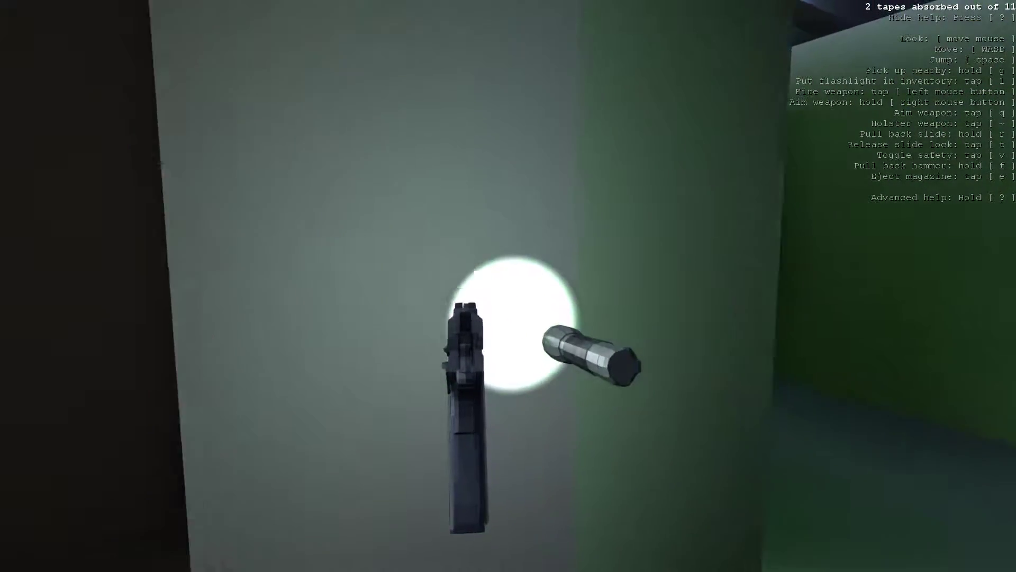
key("a")
key("d")
key("a")
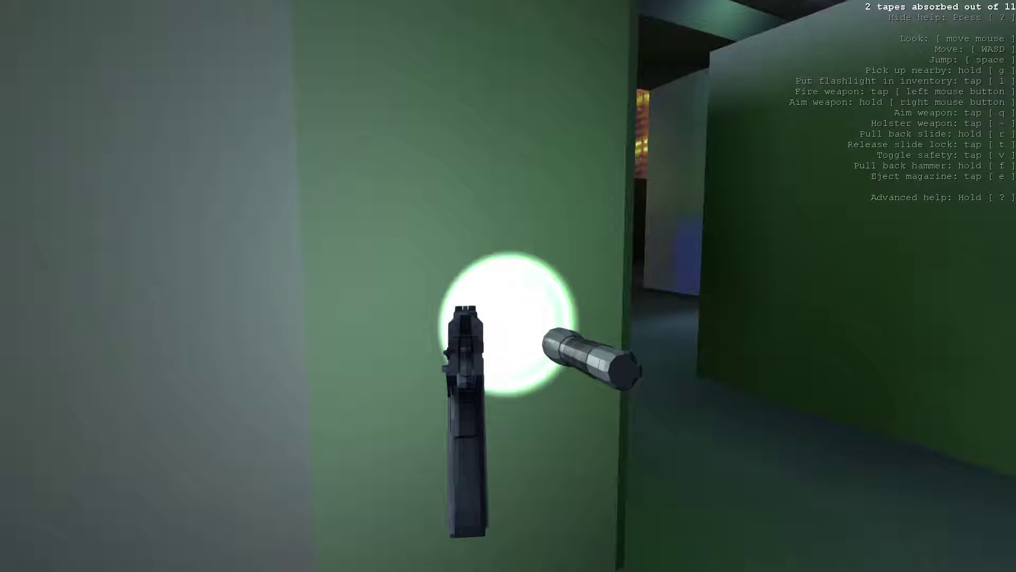
key("d")
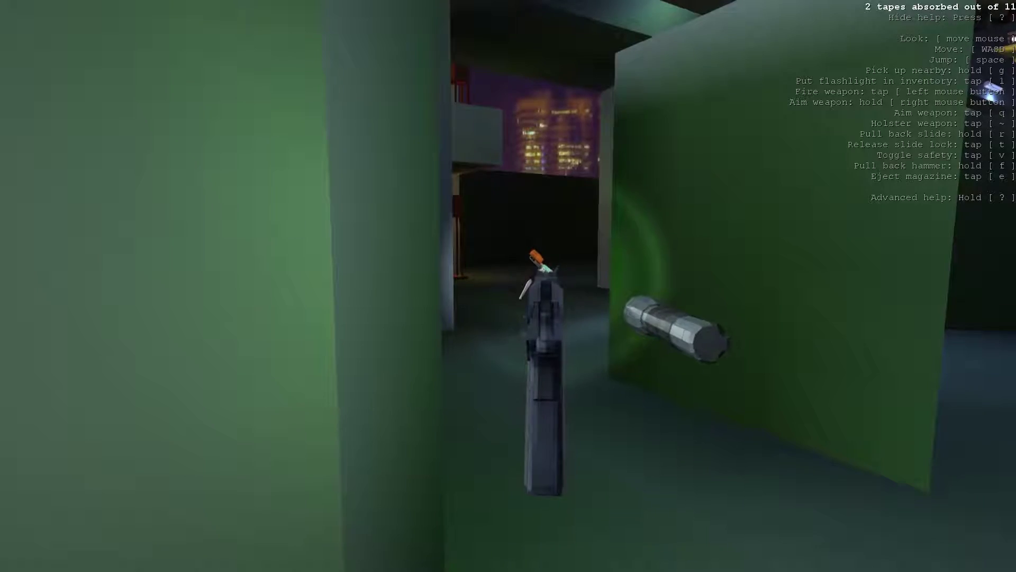
key("s")
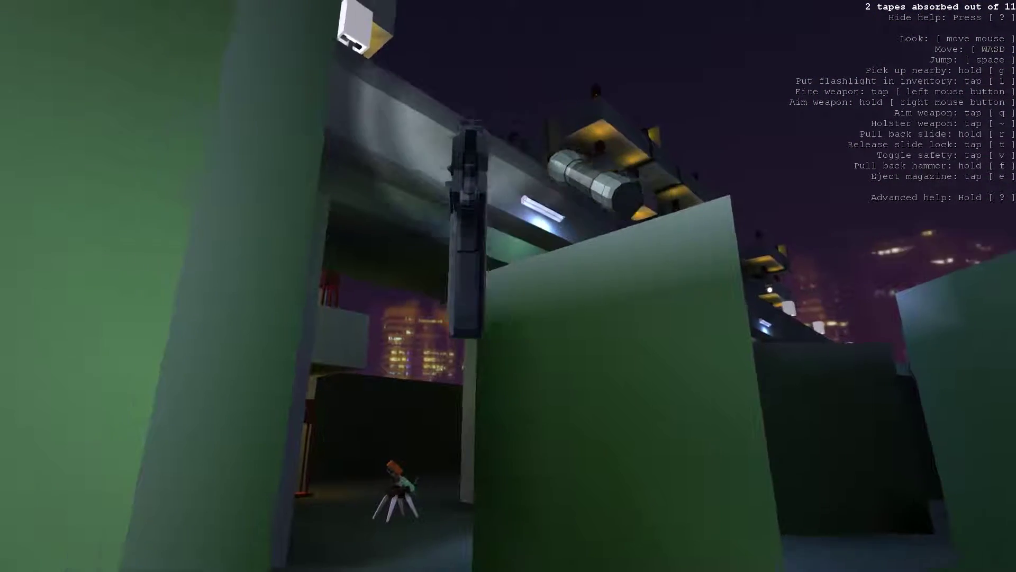
key("a")
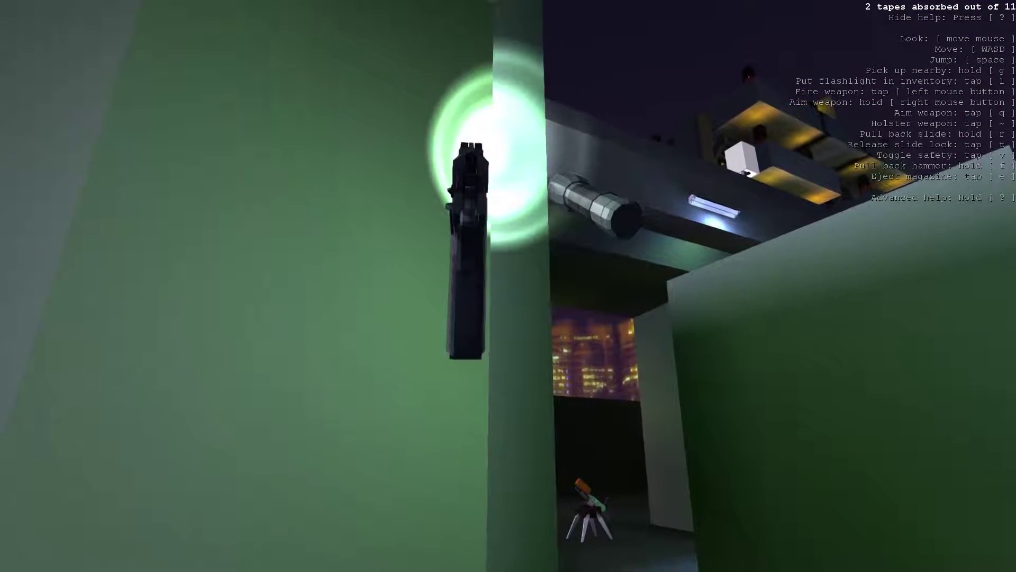
key("1")
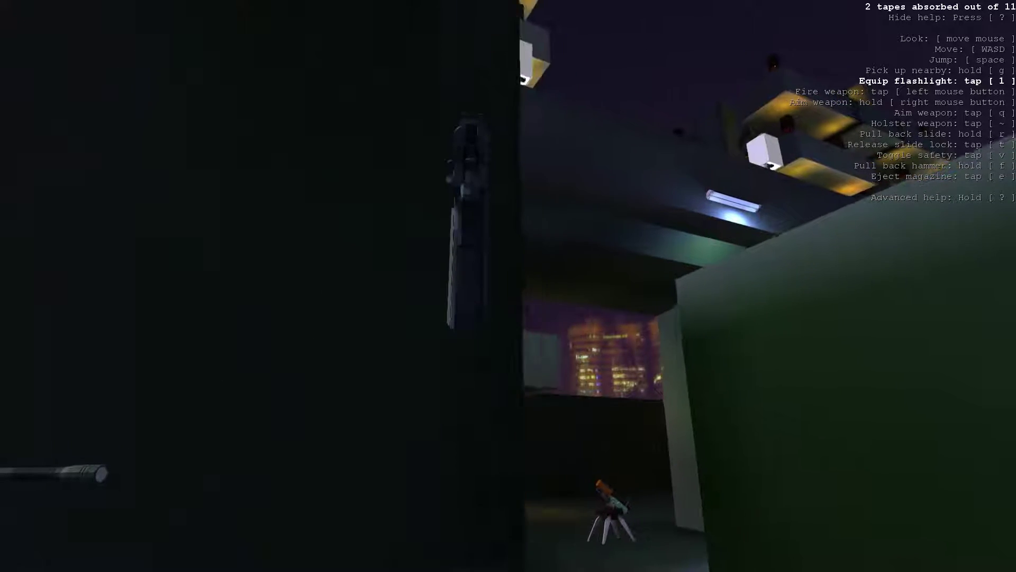
key("d")
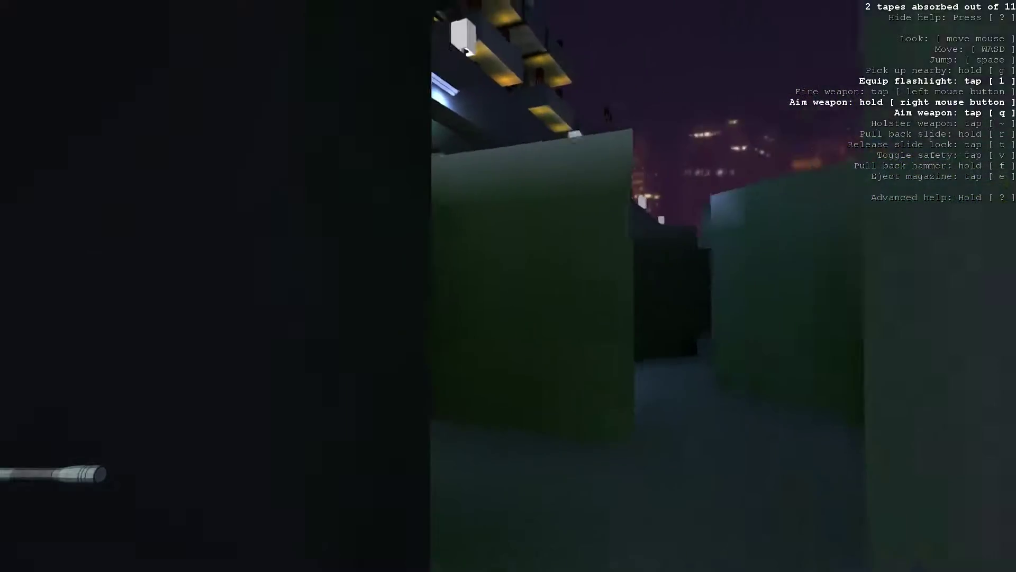
key("w")
key("s")
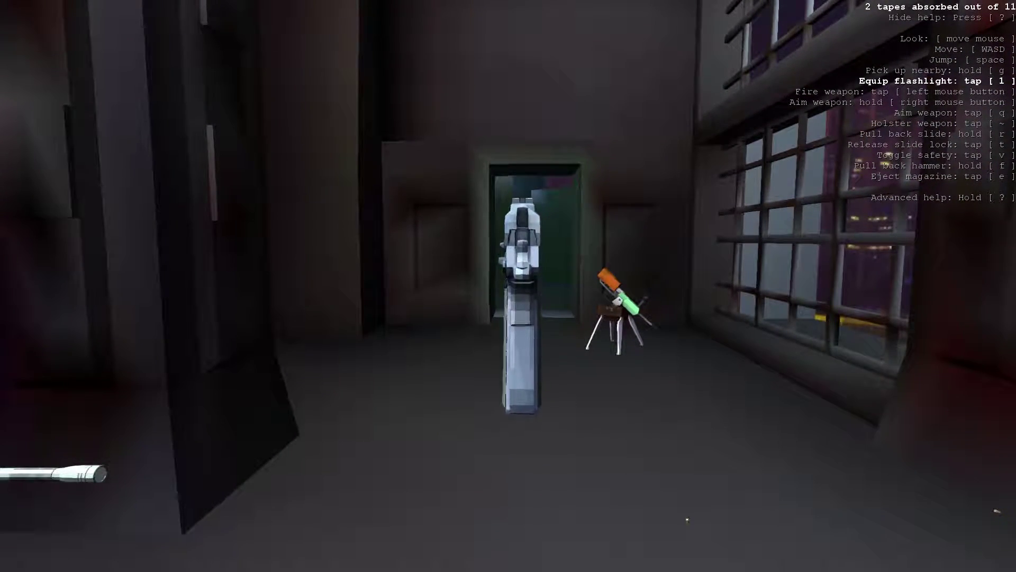
key("s")
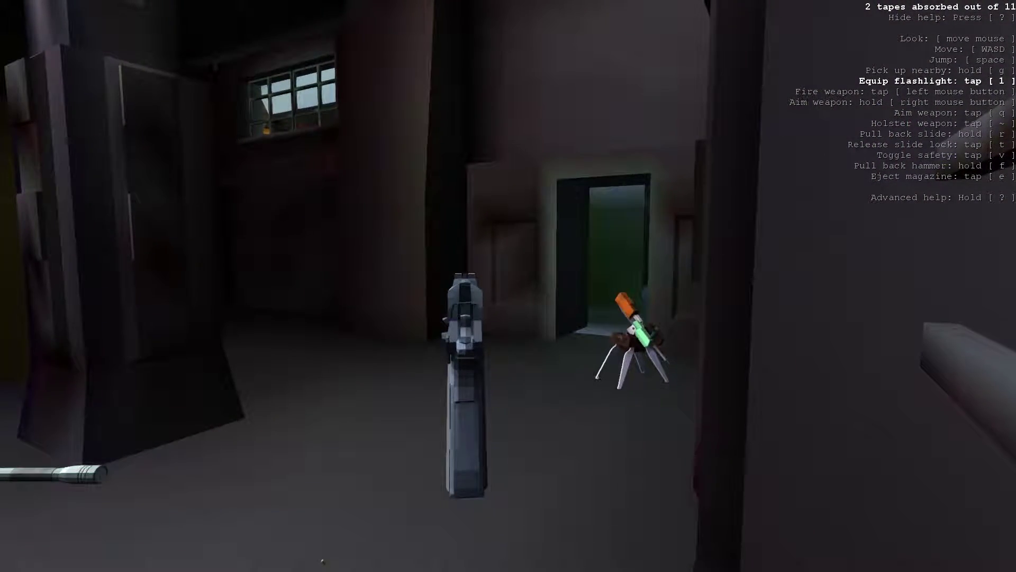
key("w")
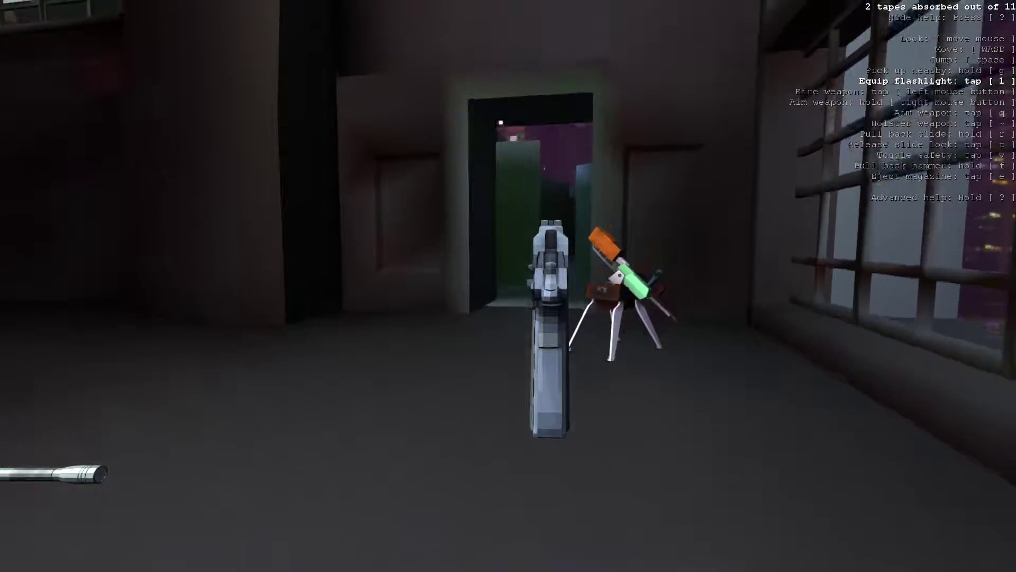
key("w")
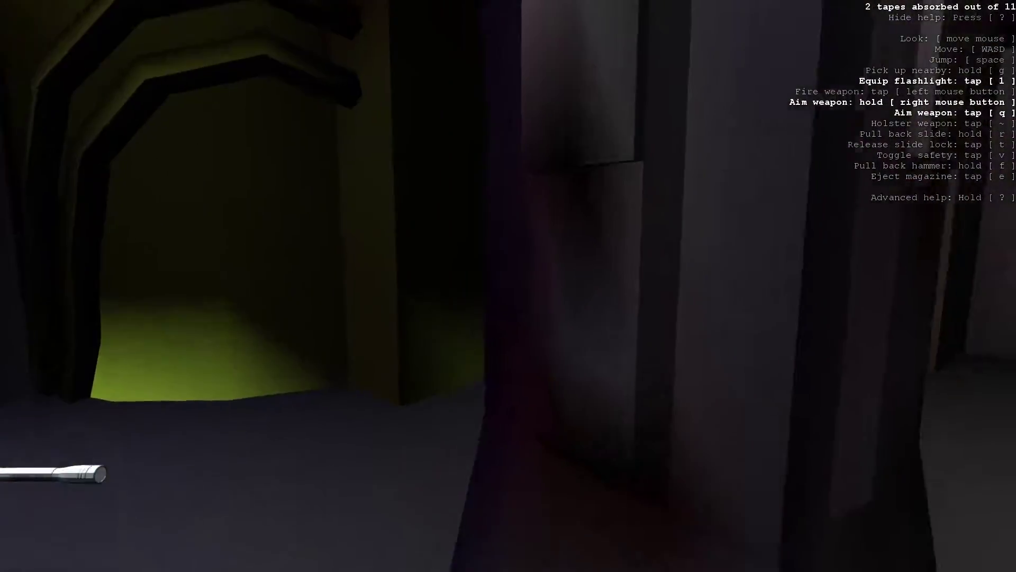
key("w")
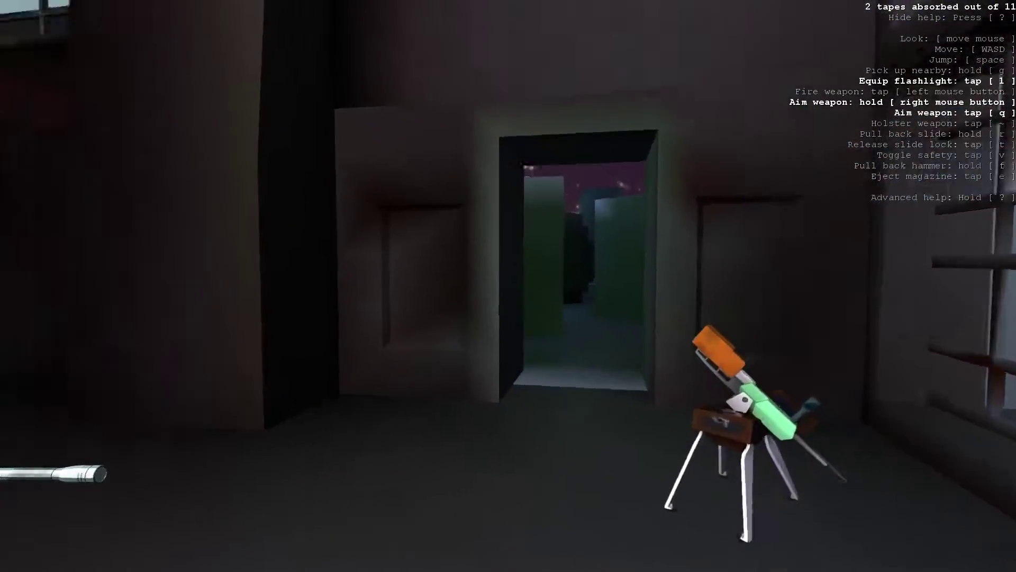
key("w")
right_click(508, 286)
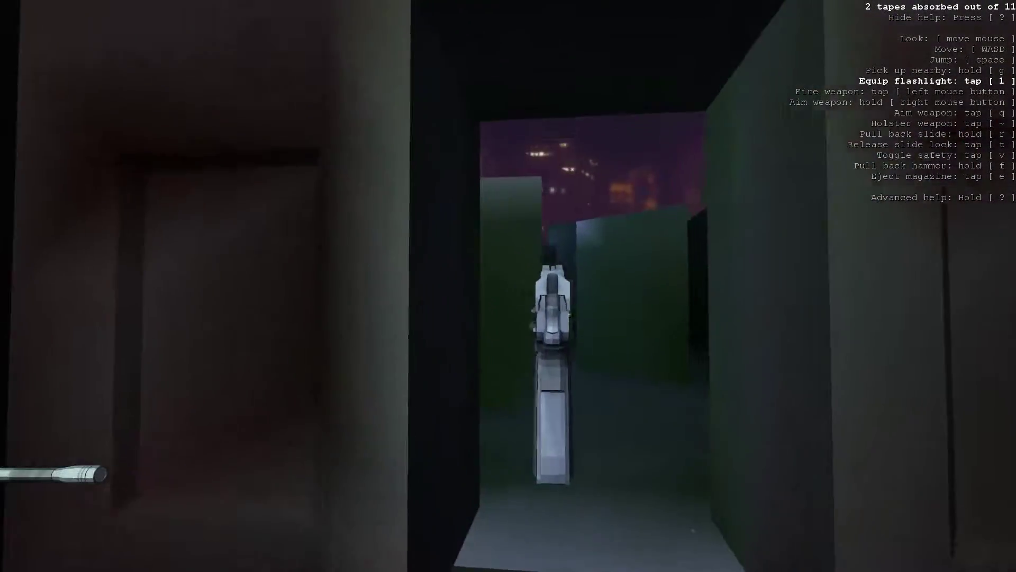
key("w")
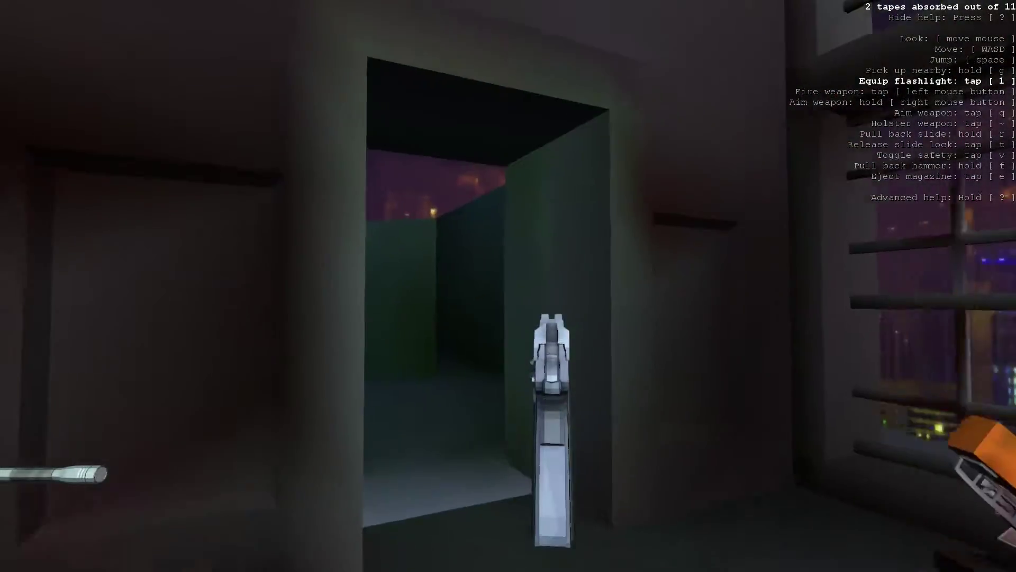
key("s")
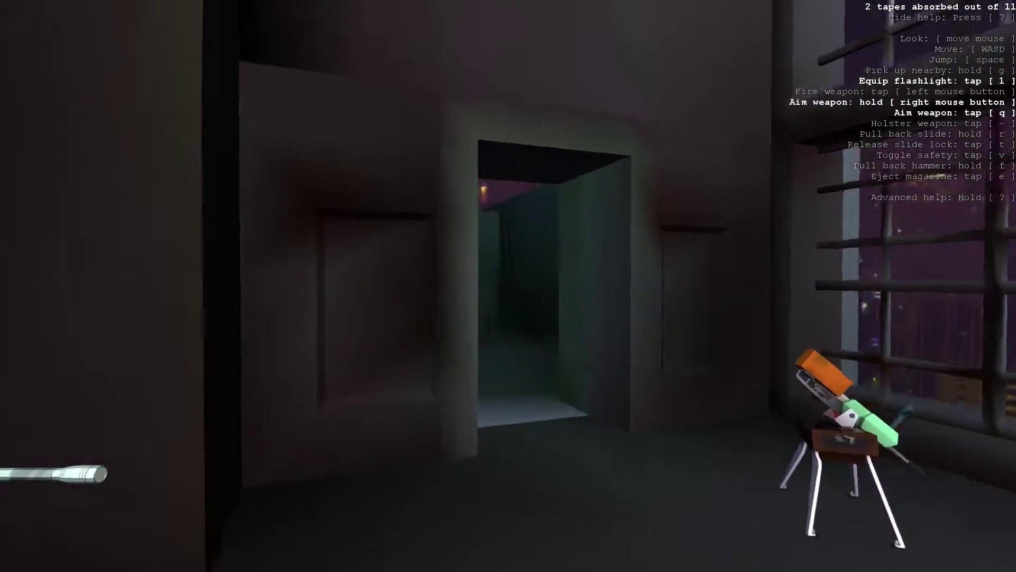
key("w")
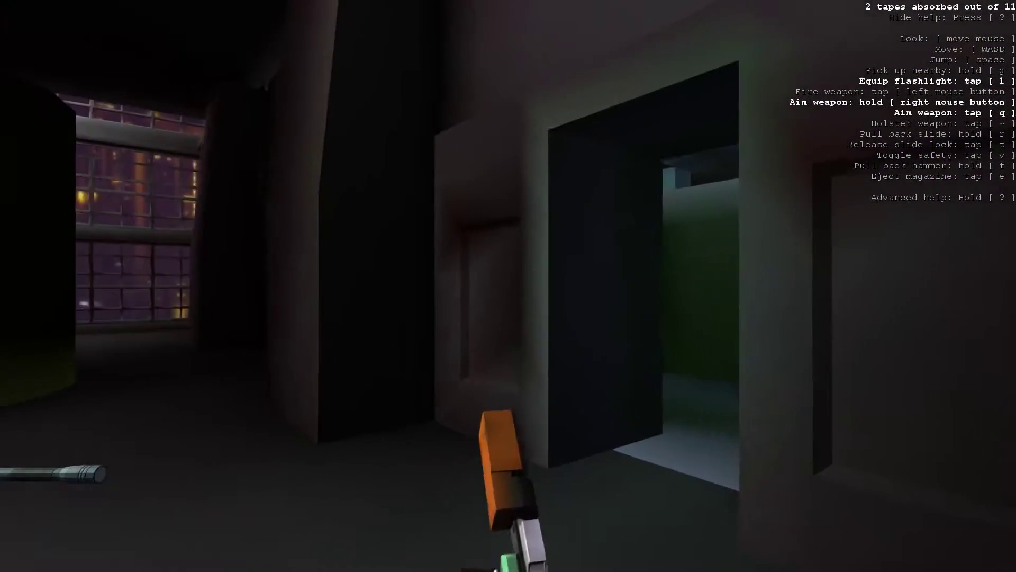
key("w")
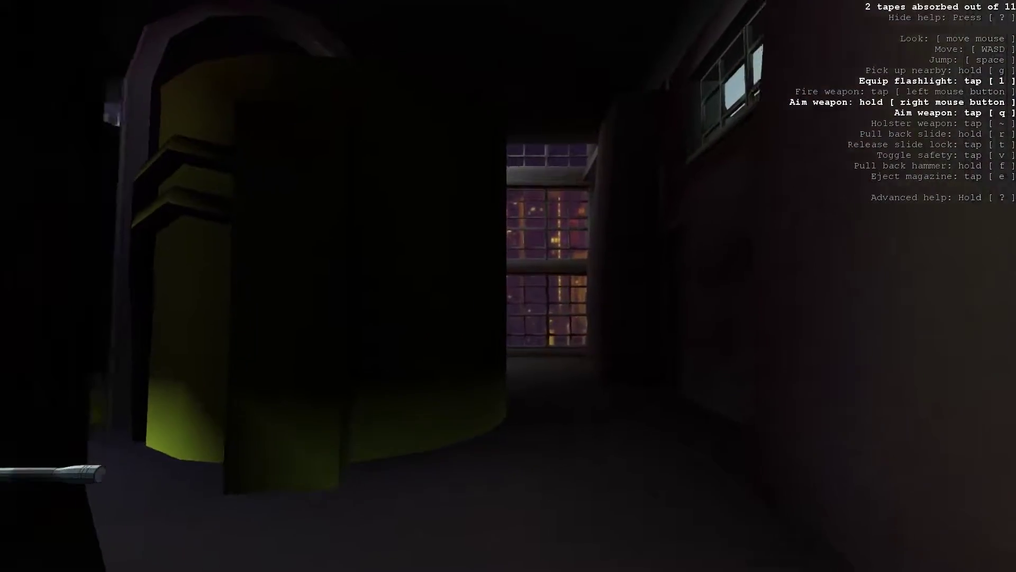
key("w")
key("w")
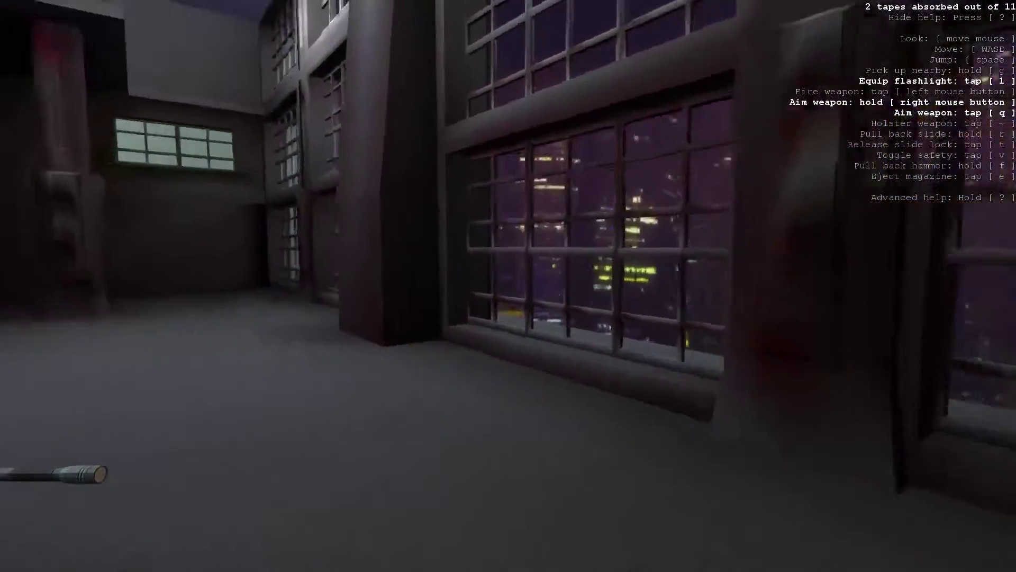
key("w")
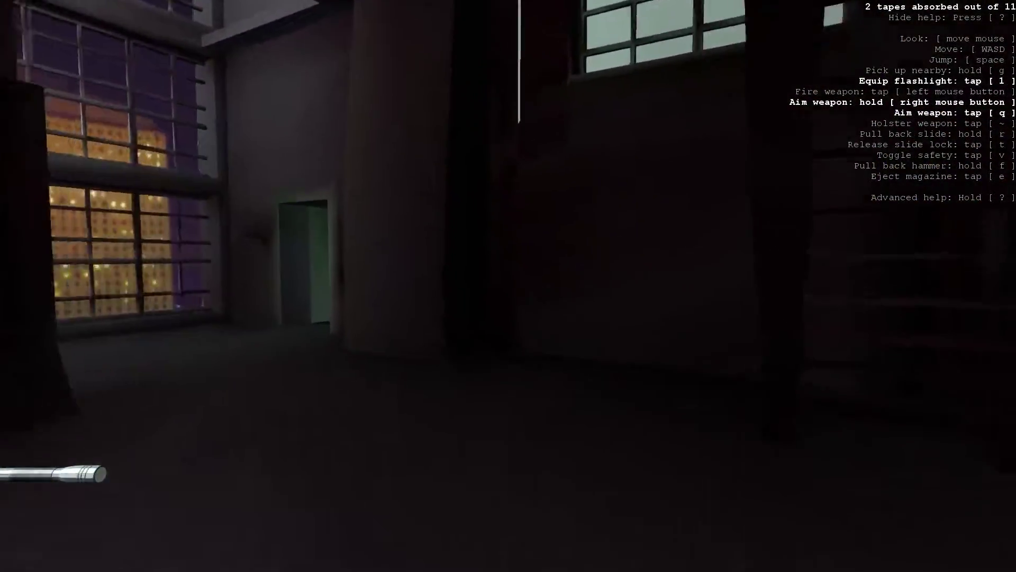
key("w")
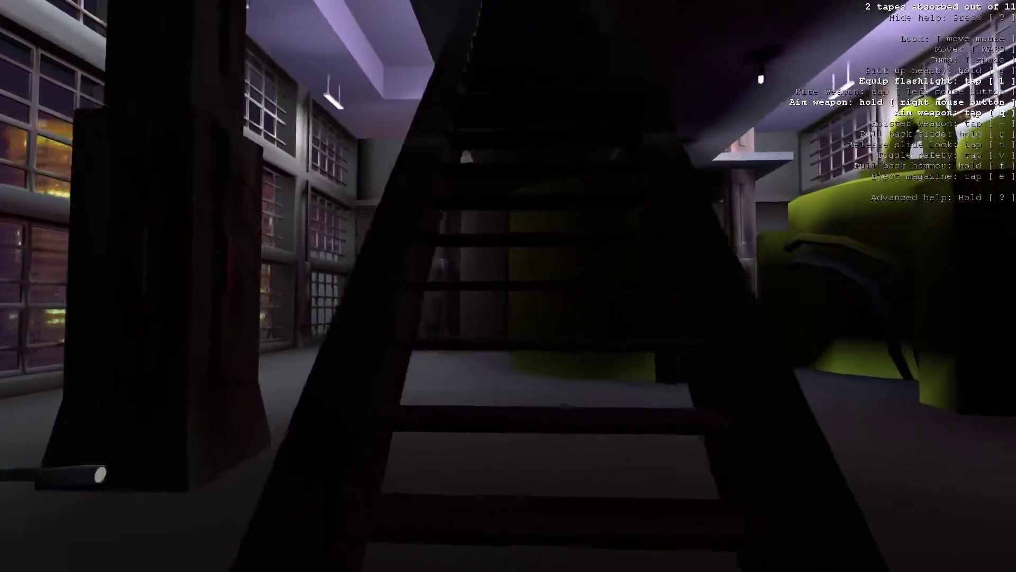
key("w")
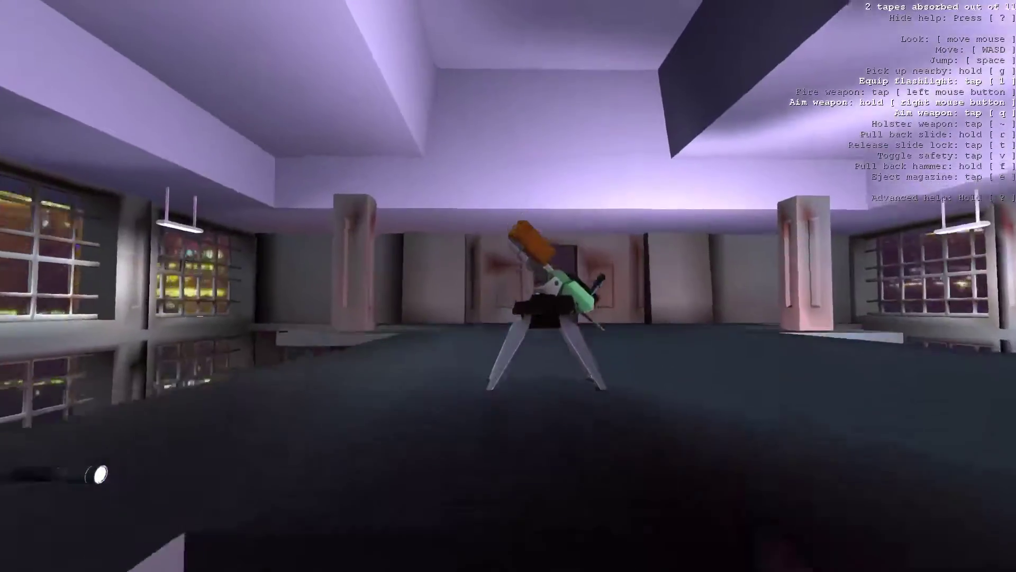
key("w")
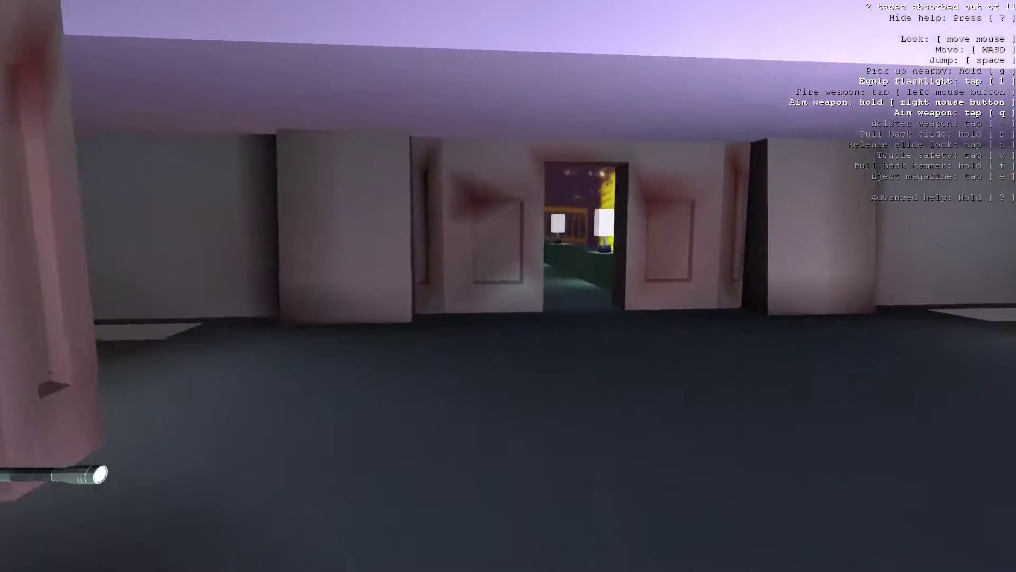
key("w")
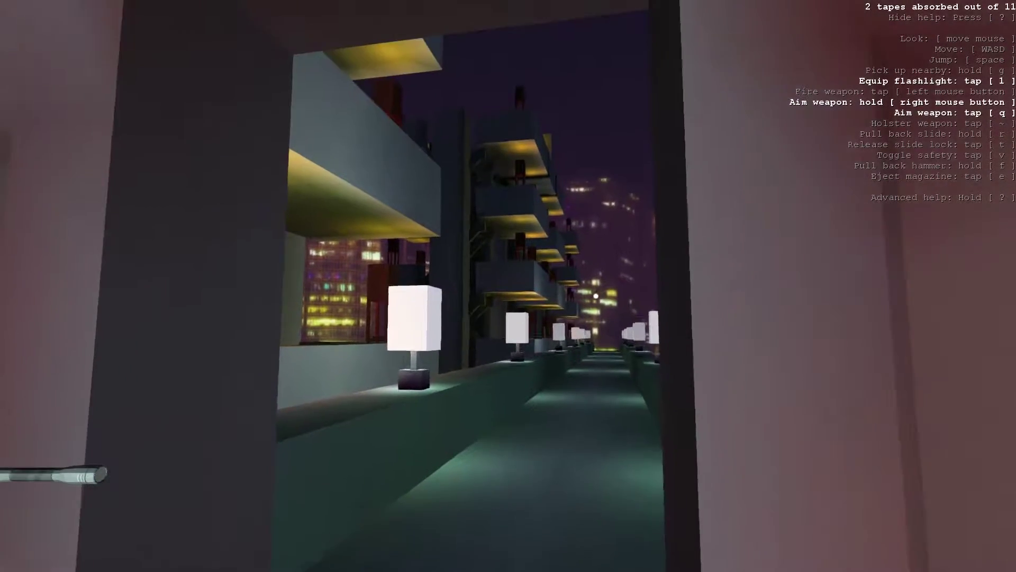
key("w")
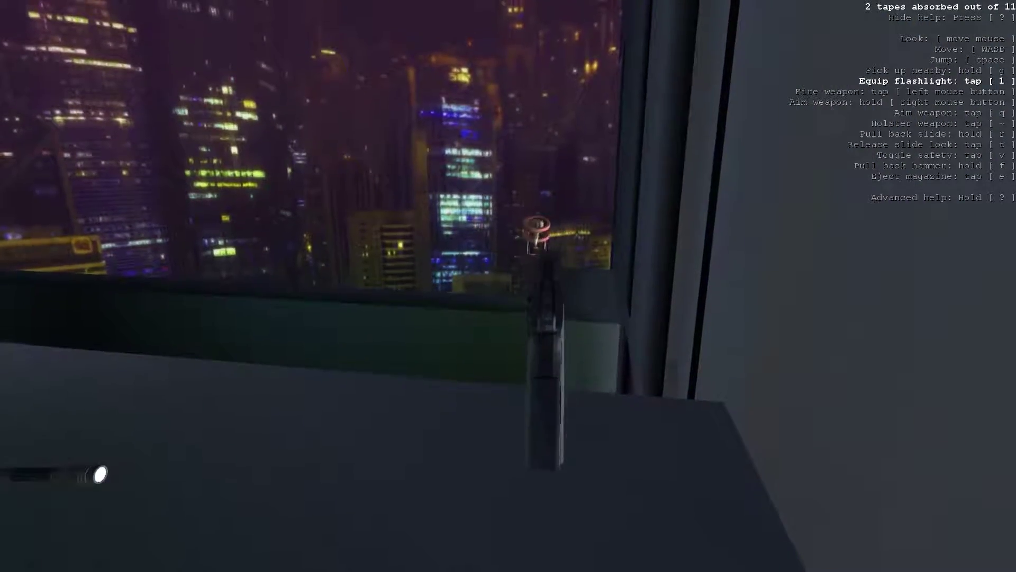
key("s")
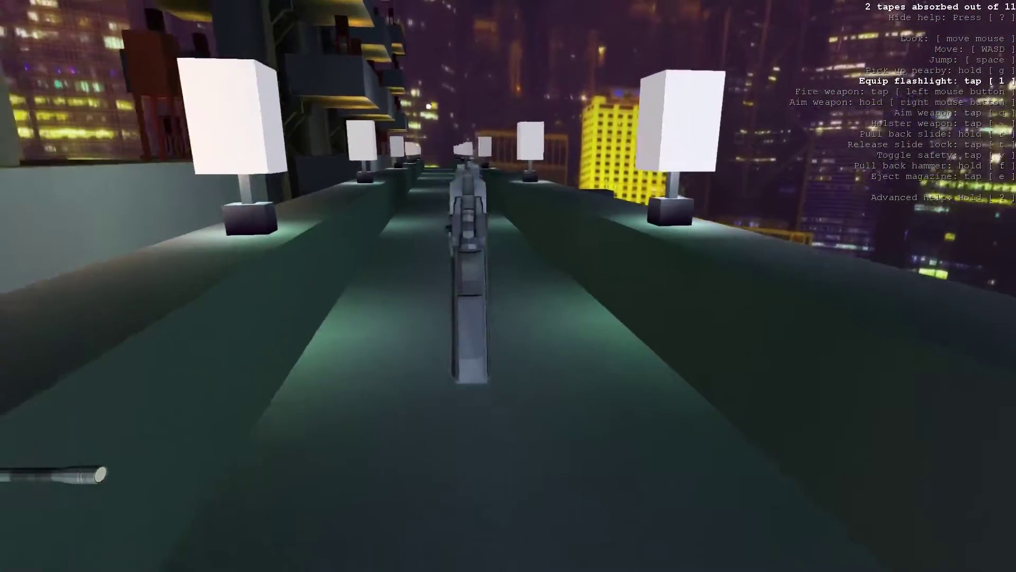
key("w")
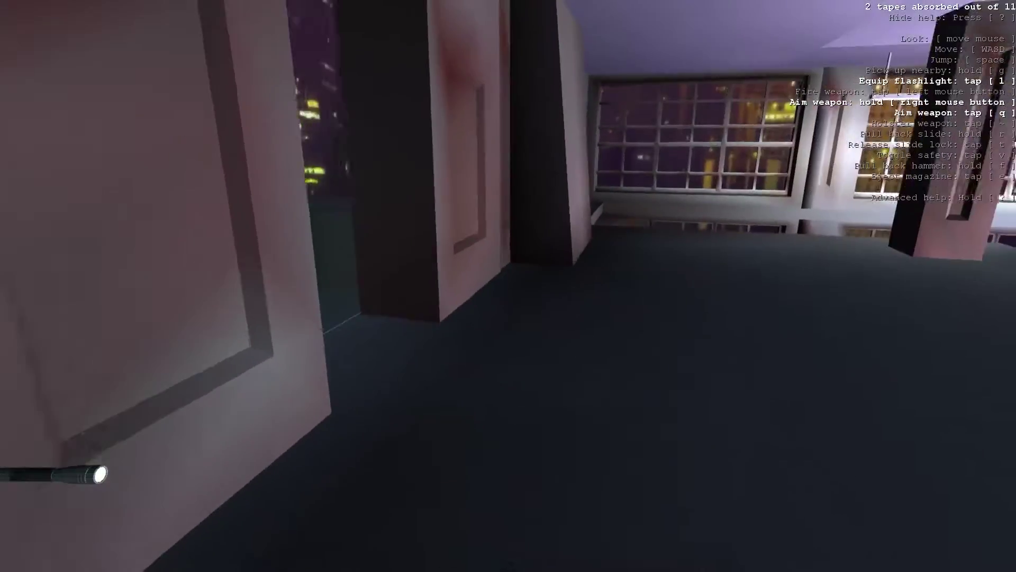
key("w")
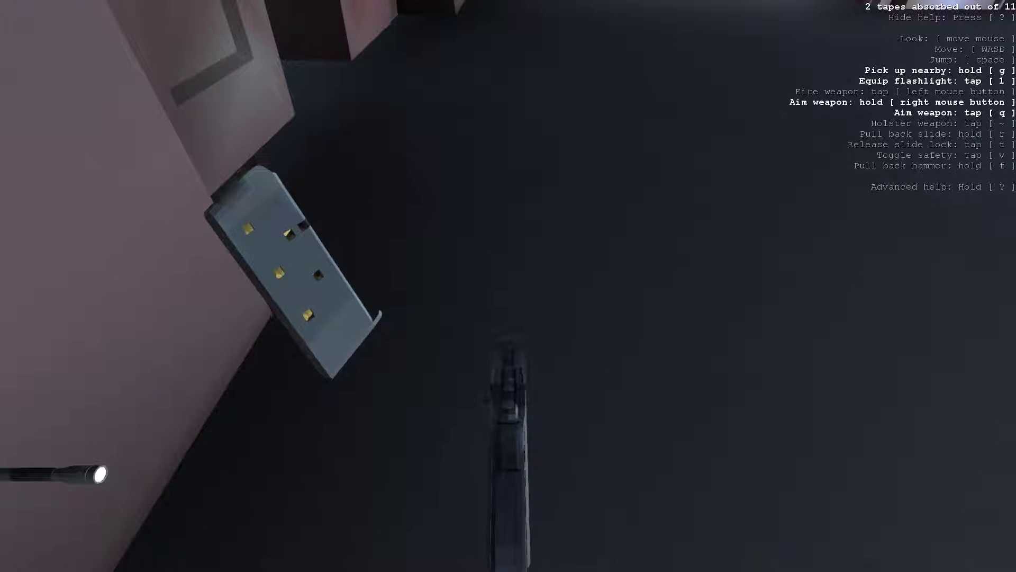
key("w")
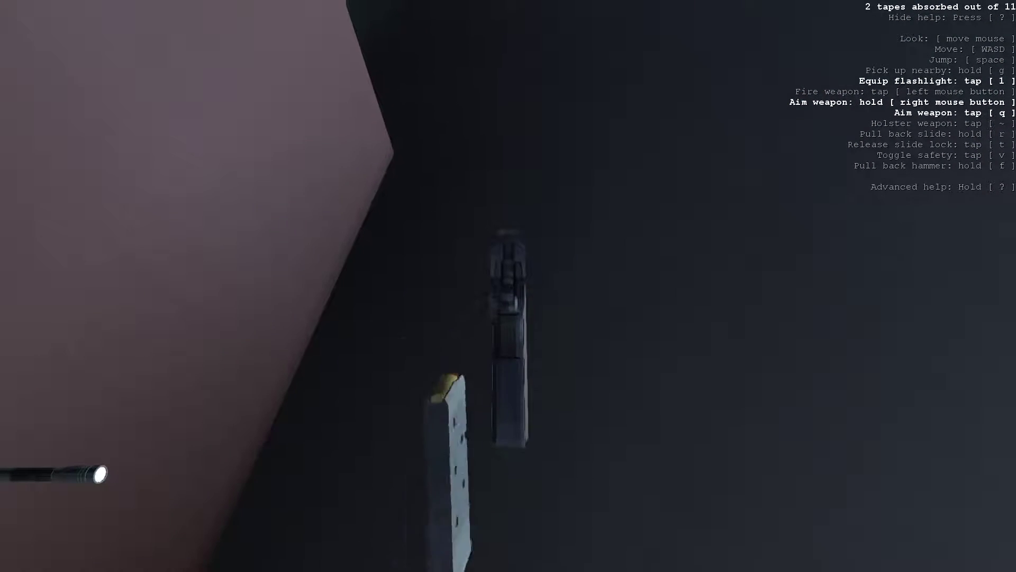
key("w")
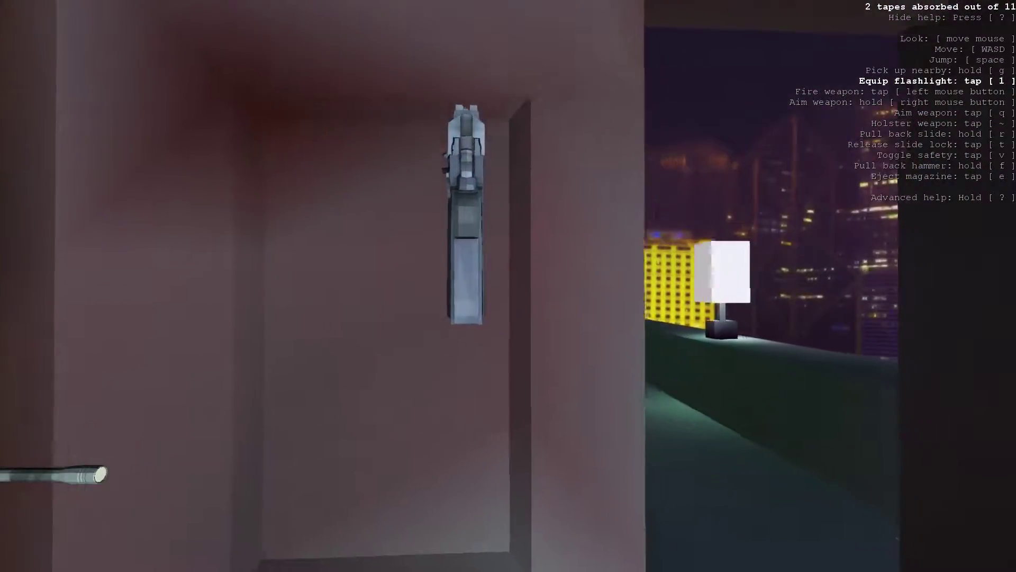
key("w")
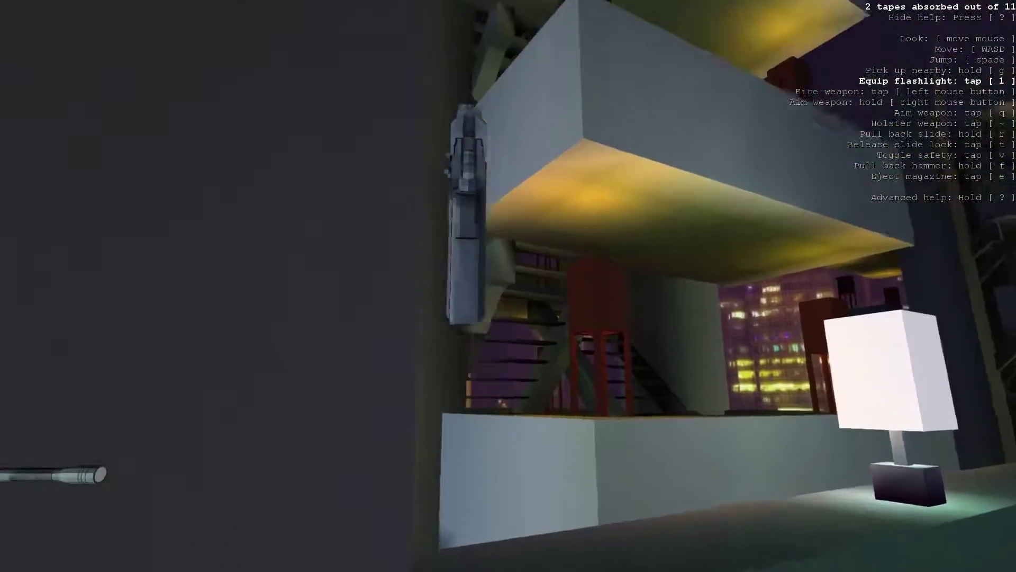
key("w")
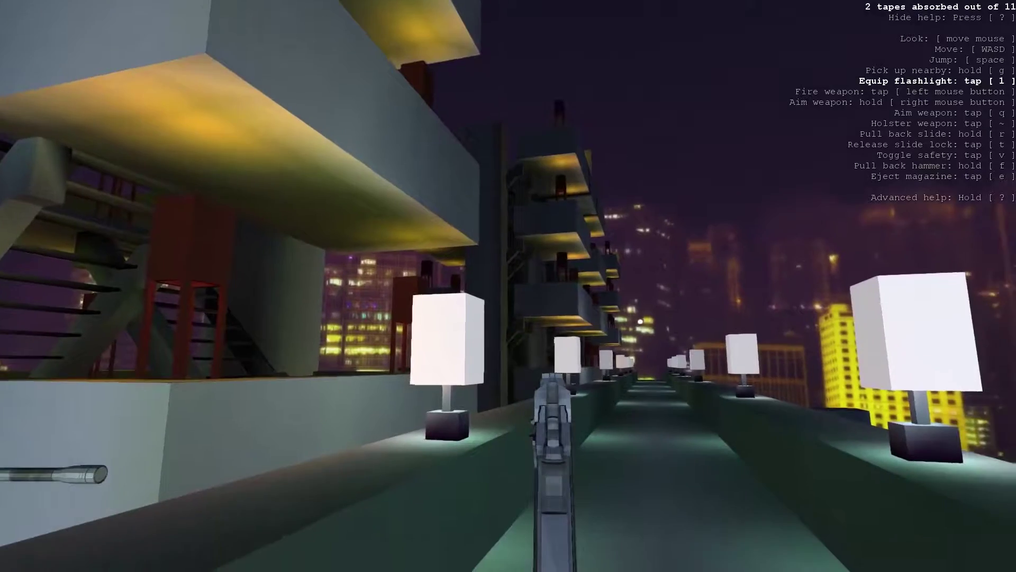
key("w")
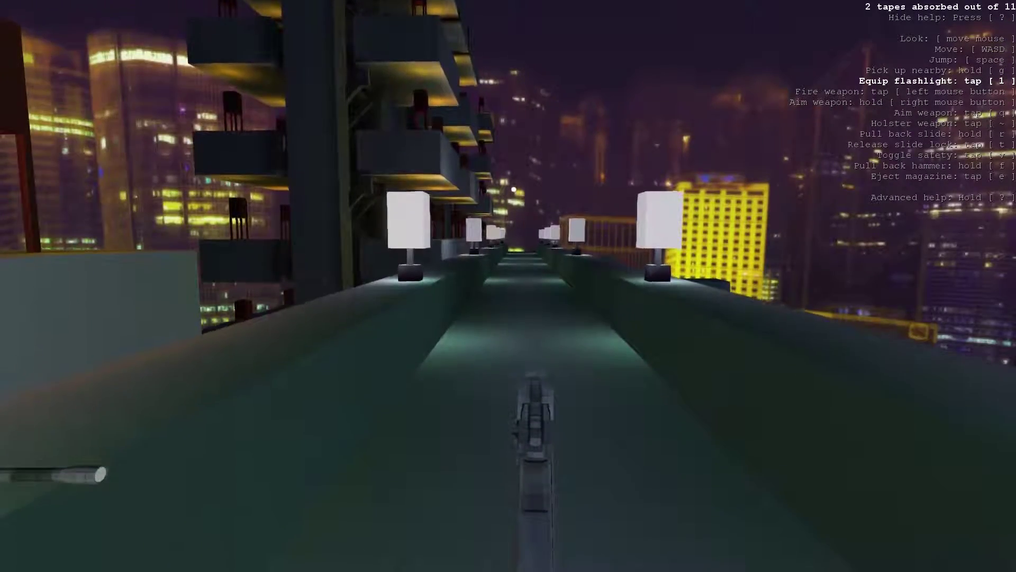
key("w")
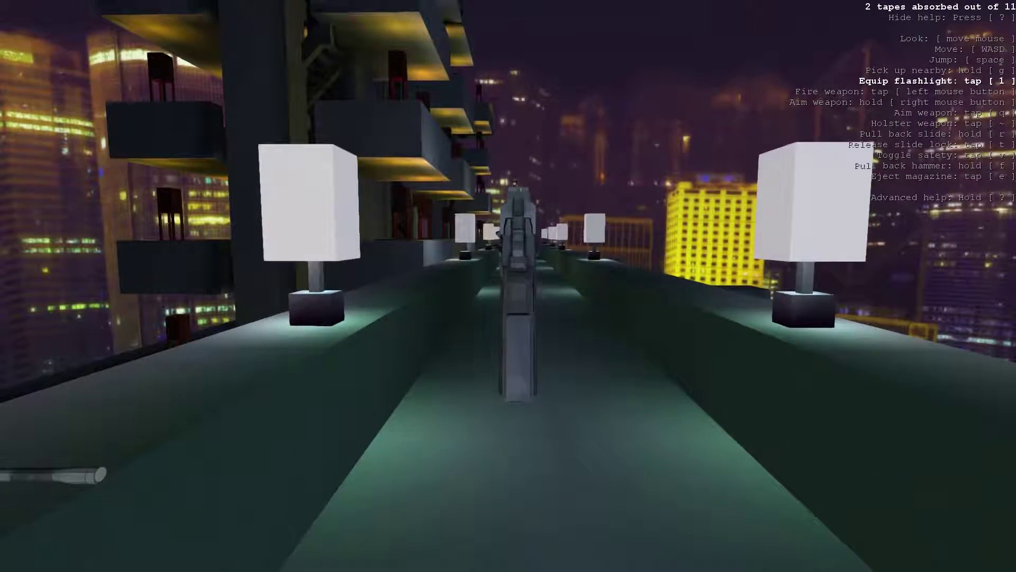
key("w")
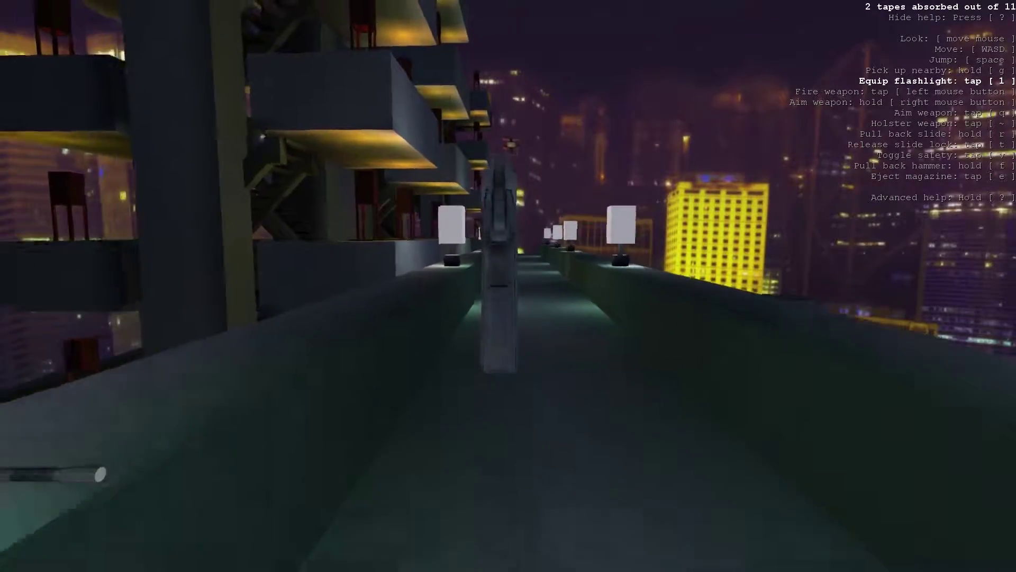
key("w")
key("w")
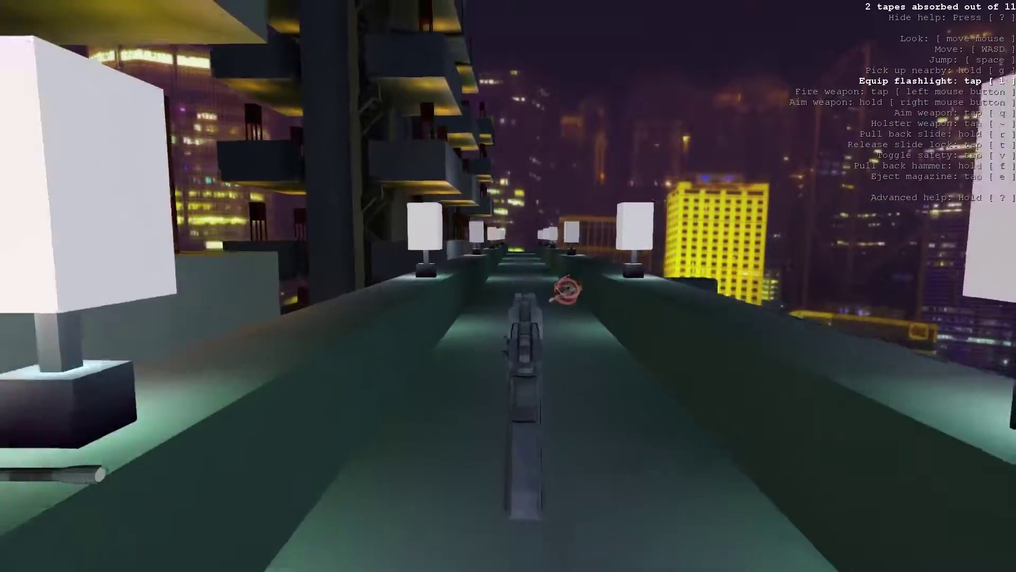
key("w")
key("w")
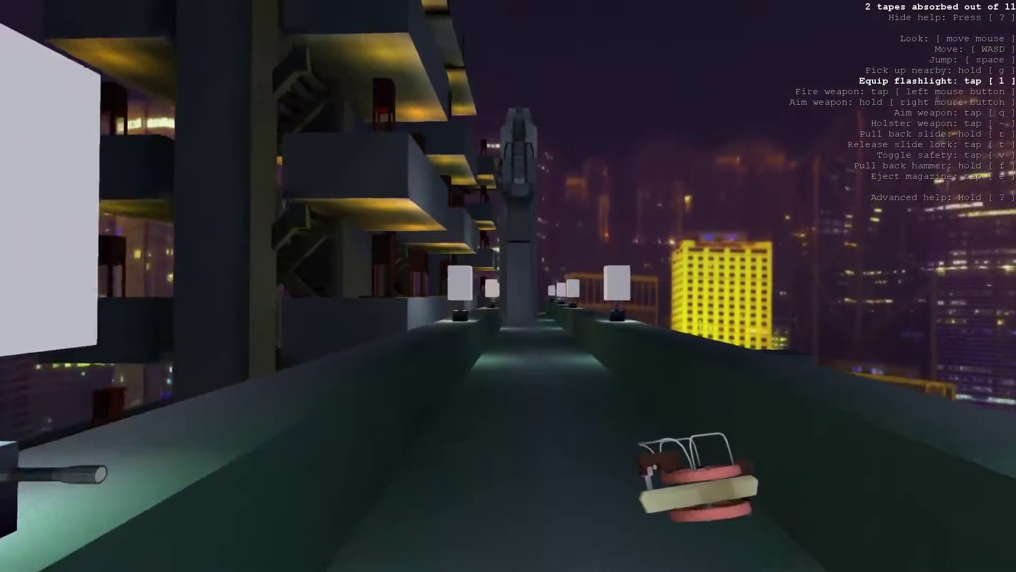
key("w")
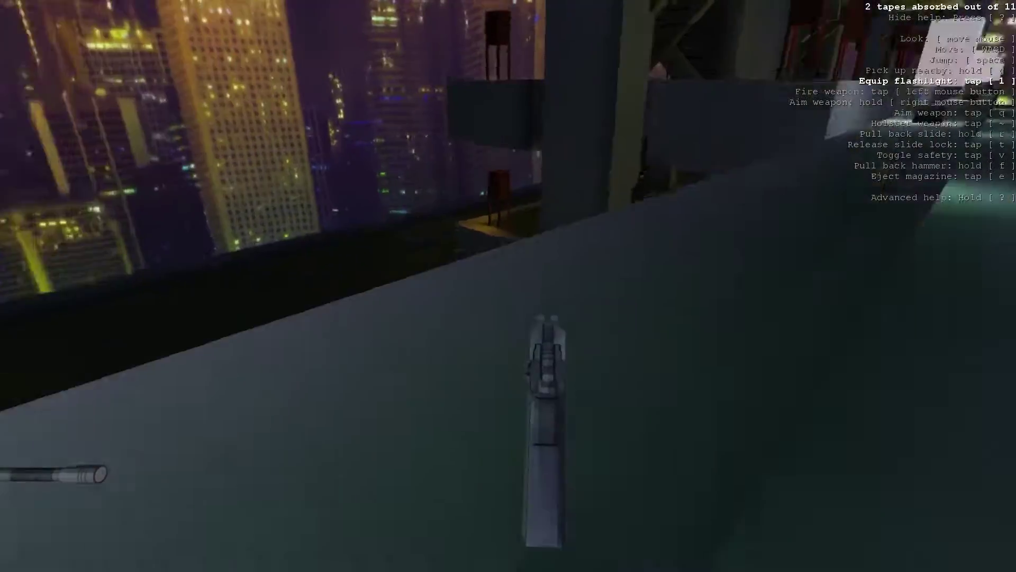
key("w")
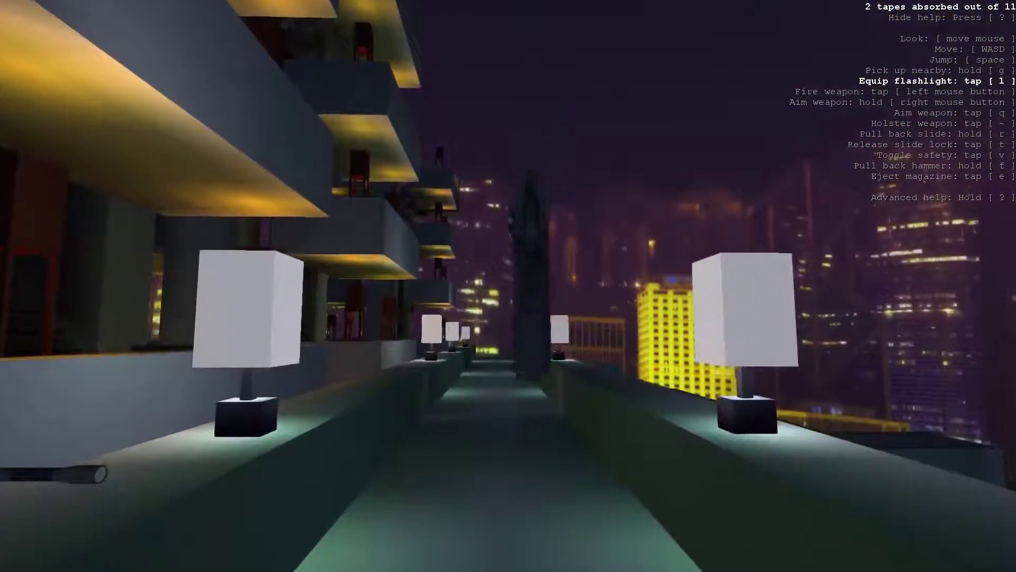
key("w")
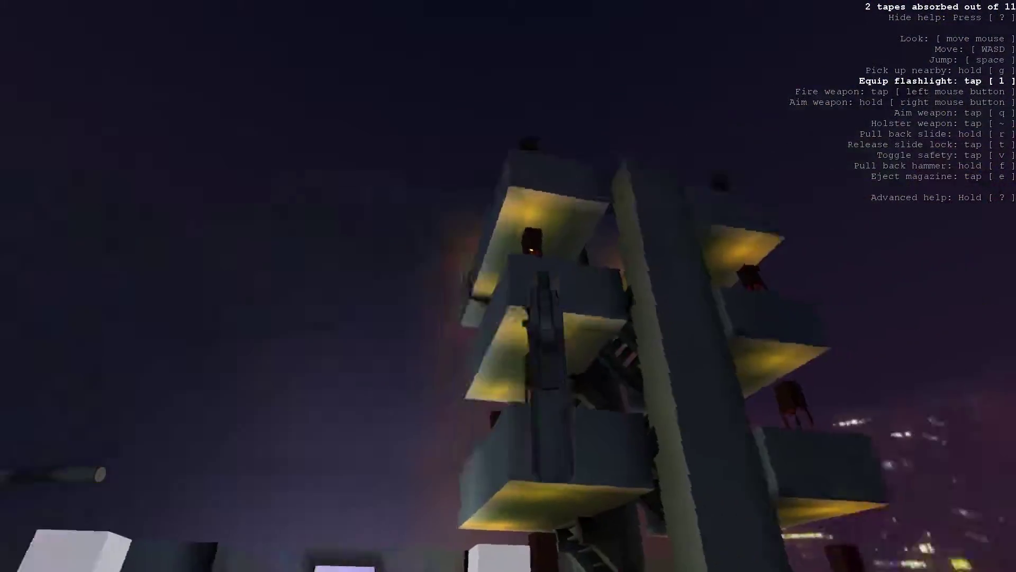
key("w")
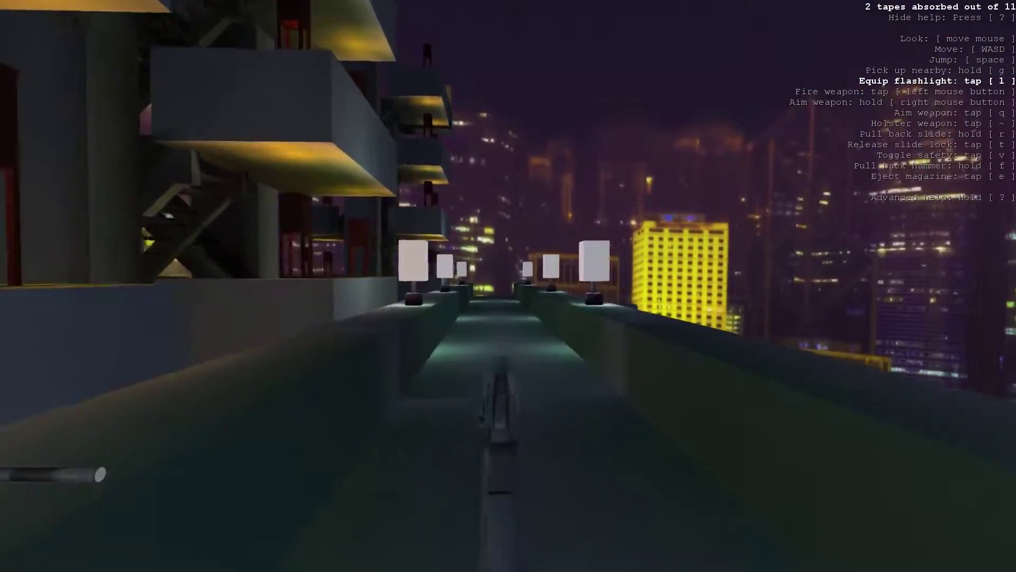
key("w")
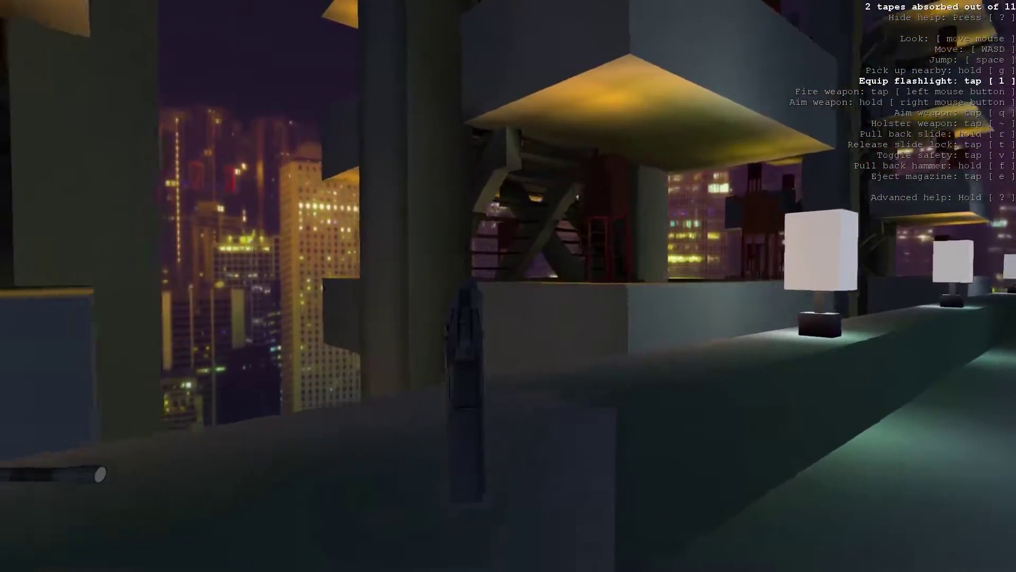
key("w")
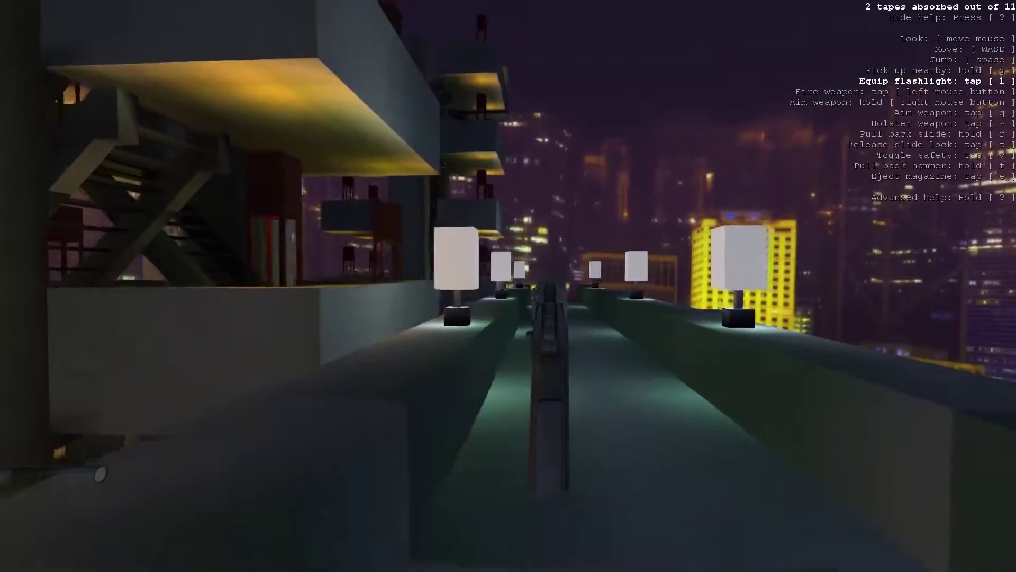
key("w")
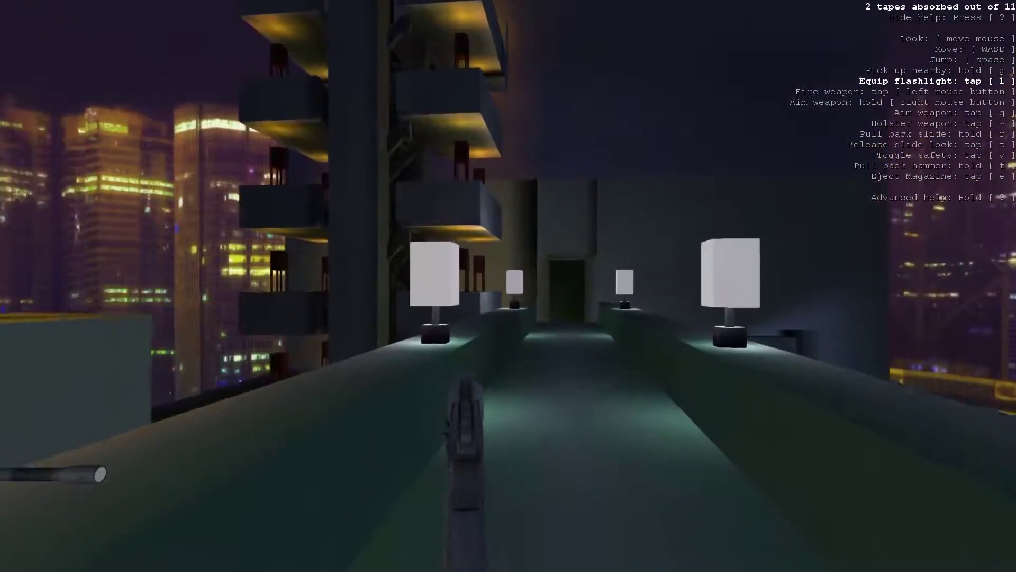
key("w")
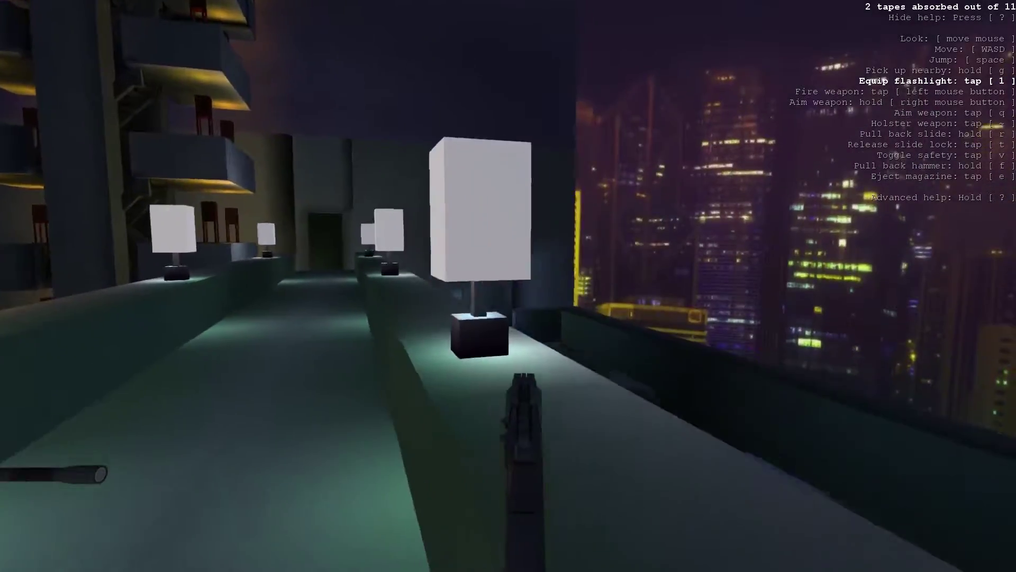
key("w")
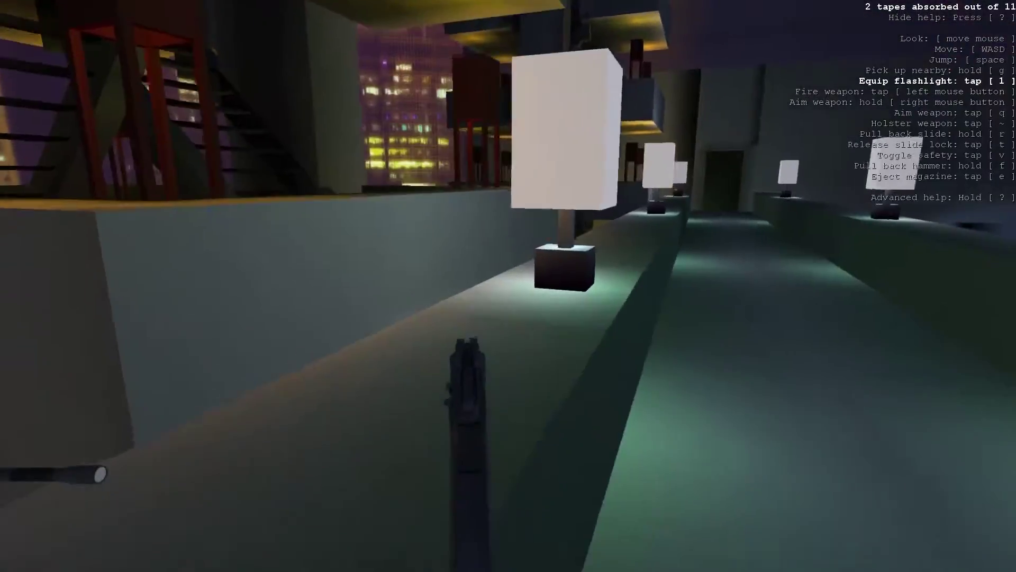
key("w")
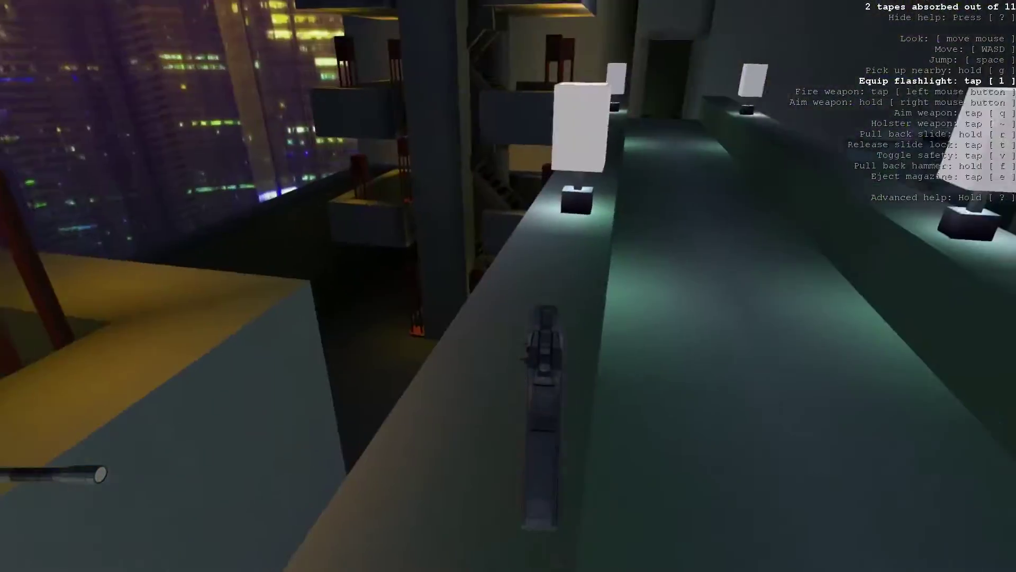
key("w")
key("w")
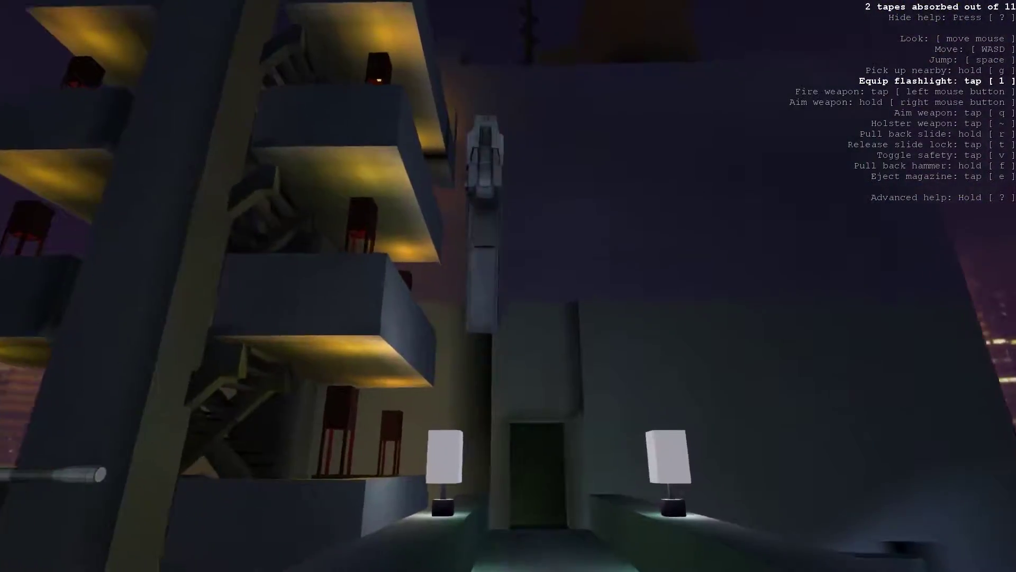
key("w")
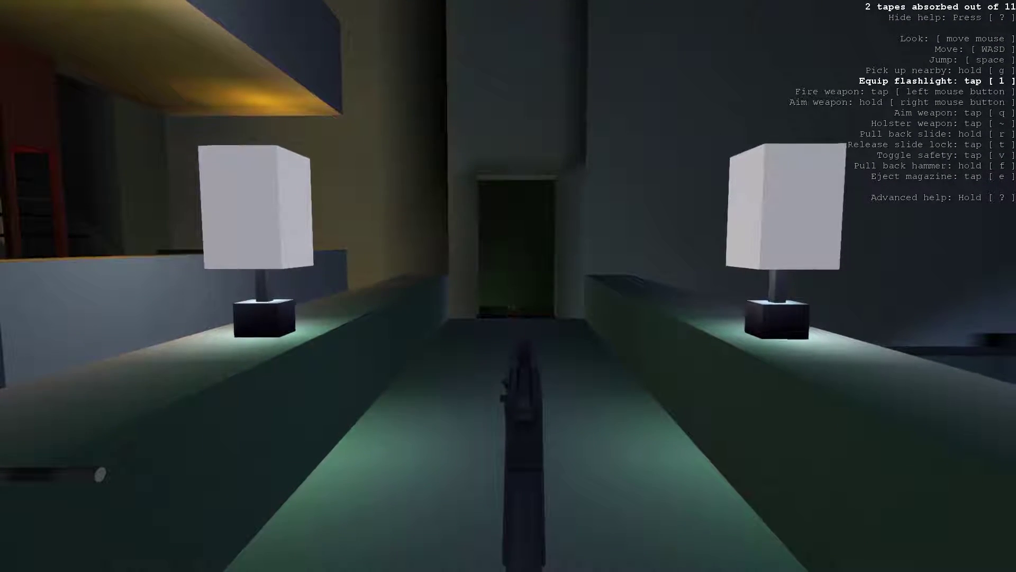
key("s")
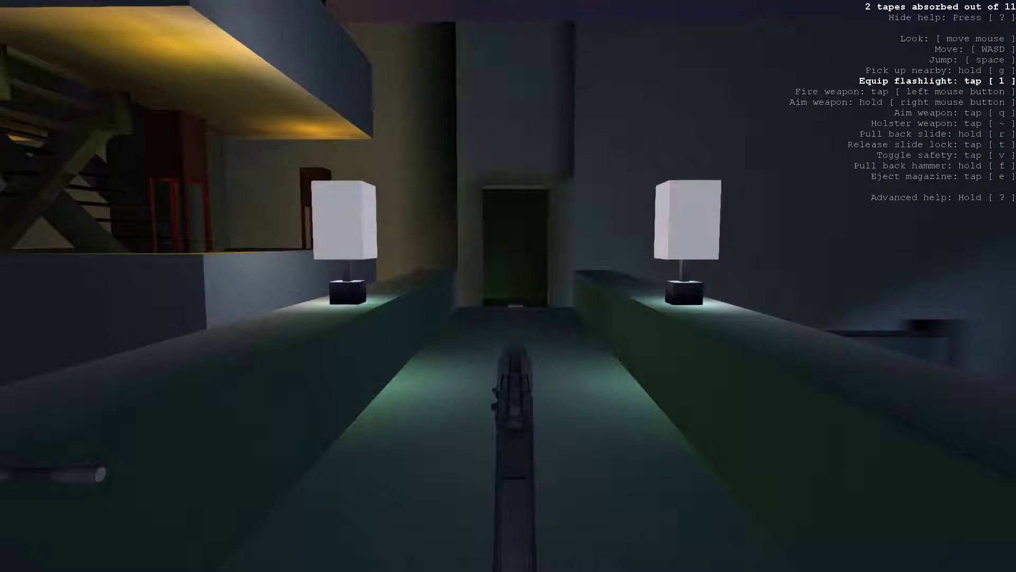
key("s")
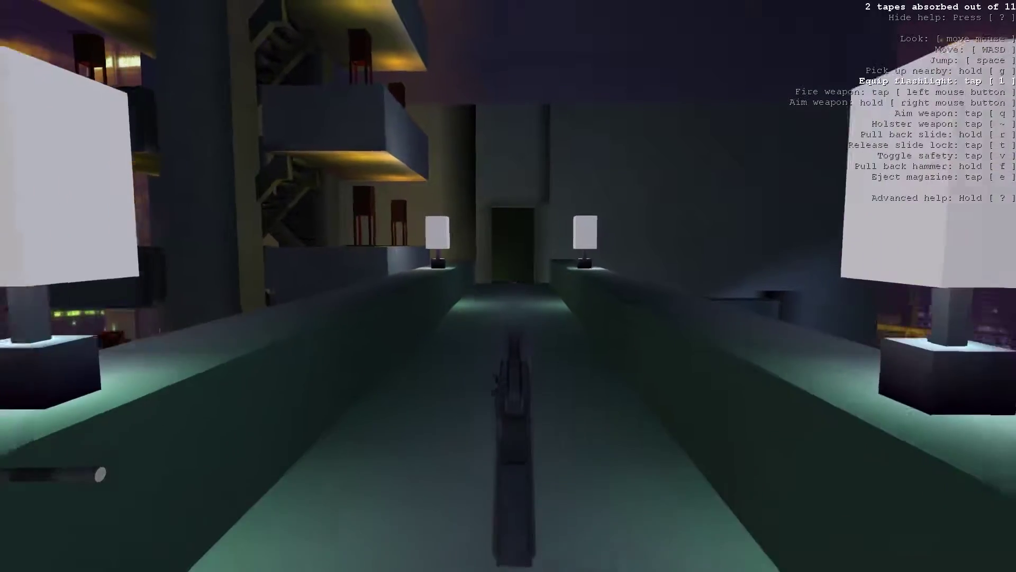
key("s")
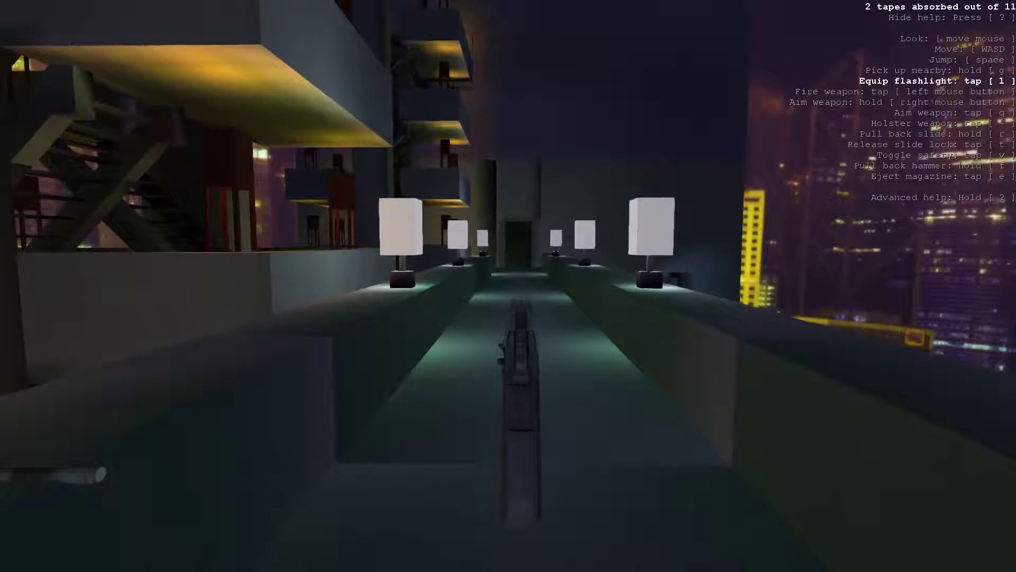
key("1")
key("2")
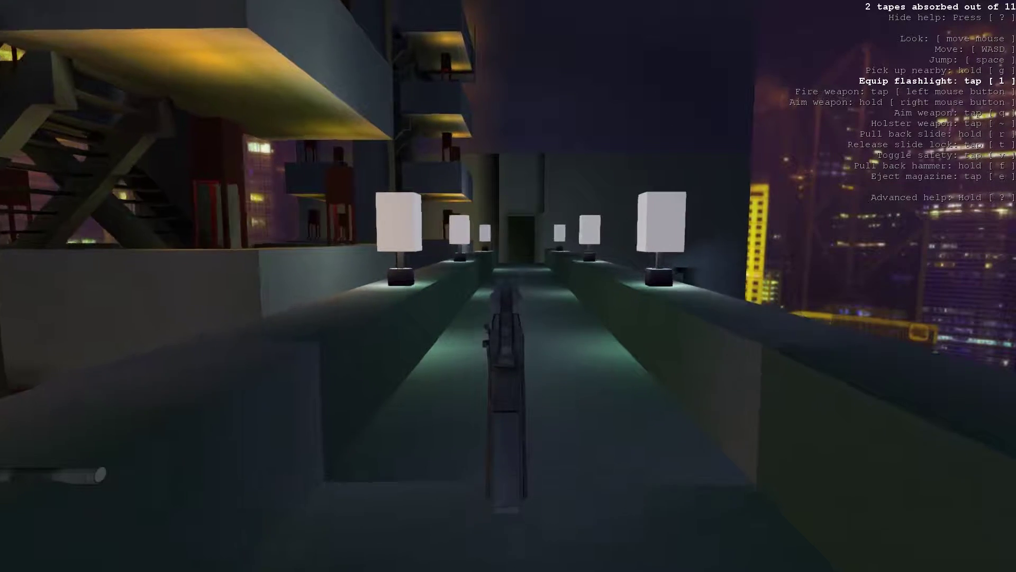
key("w")
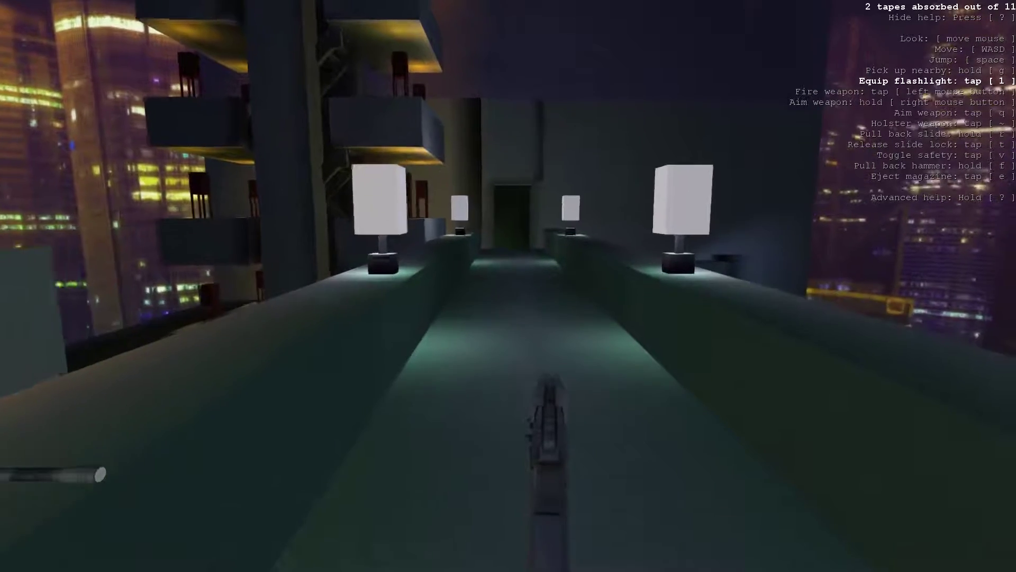
key("w")
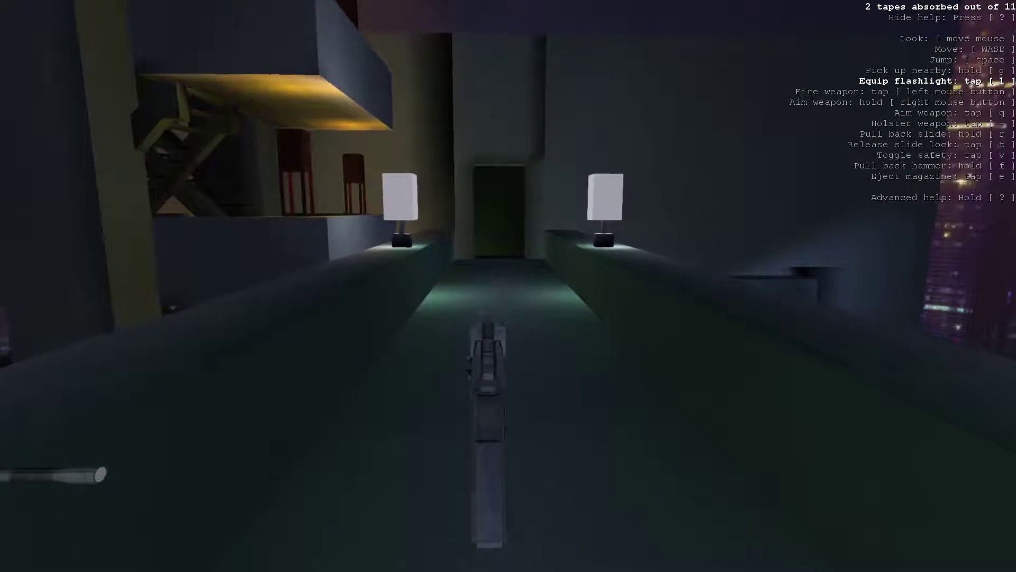
key("w")
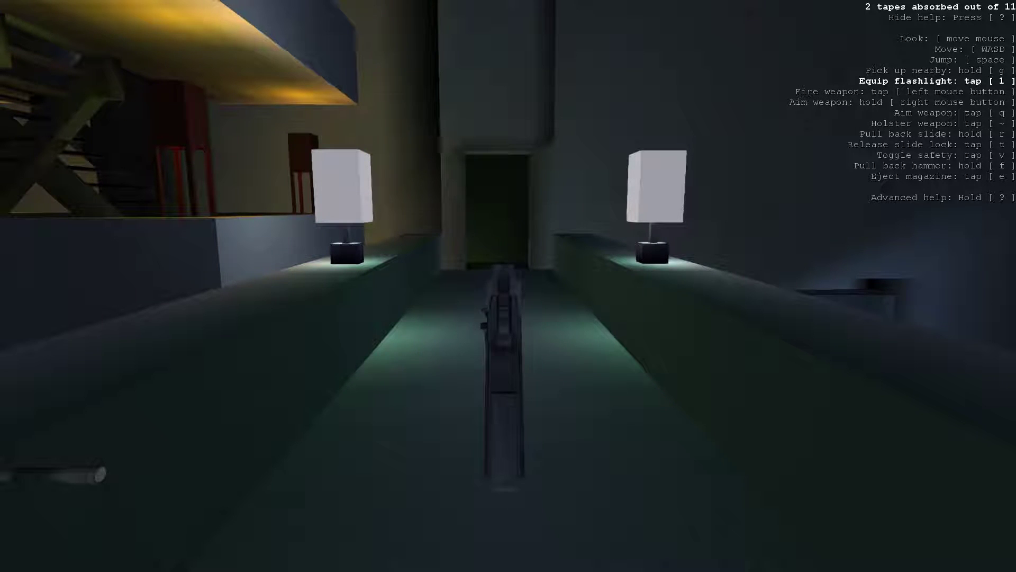
key("w")
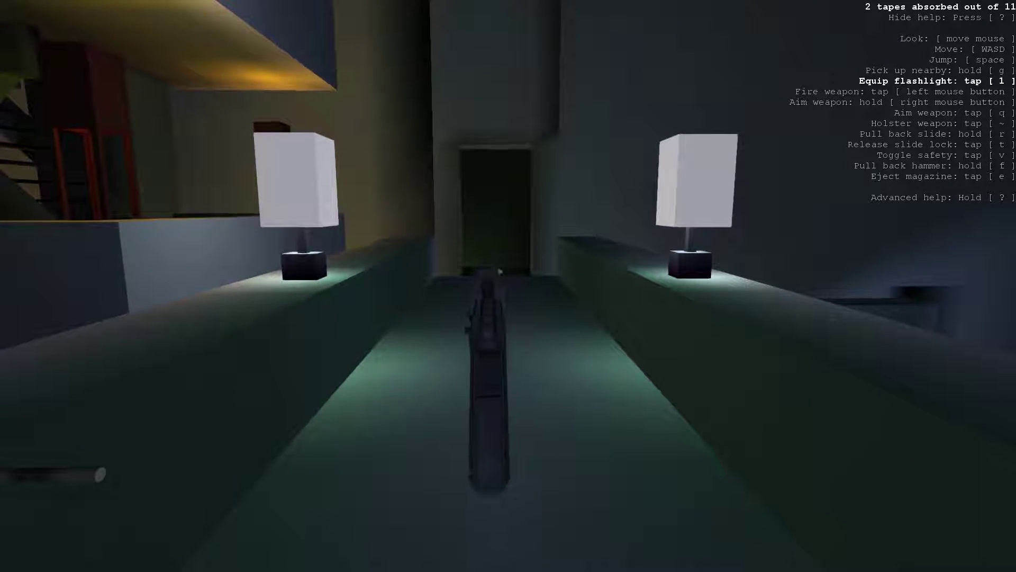
key("w")
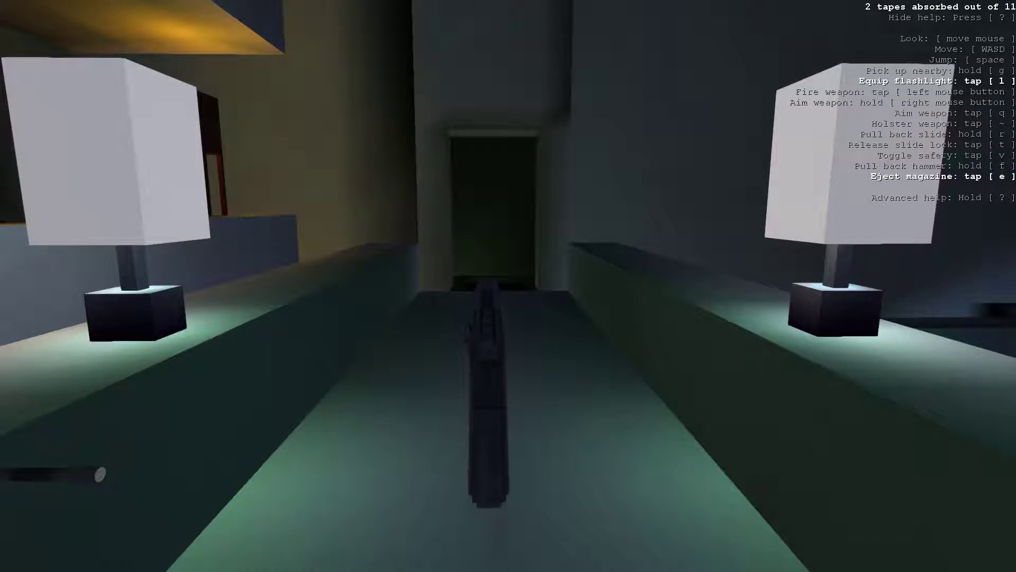
key("w")
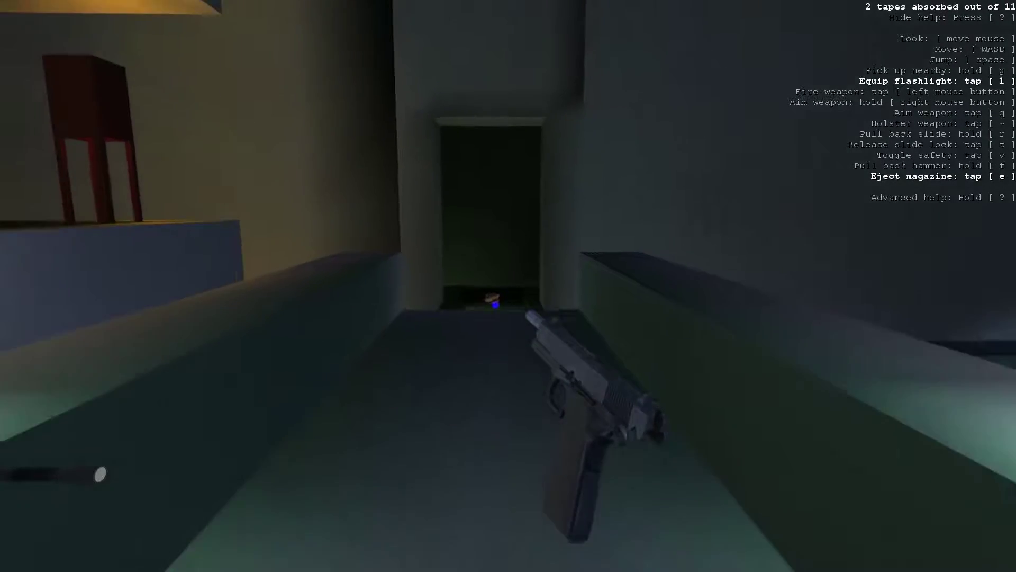
key("w")
key("w")
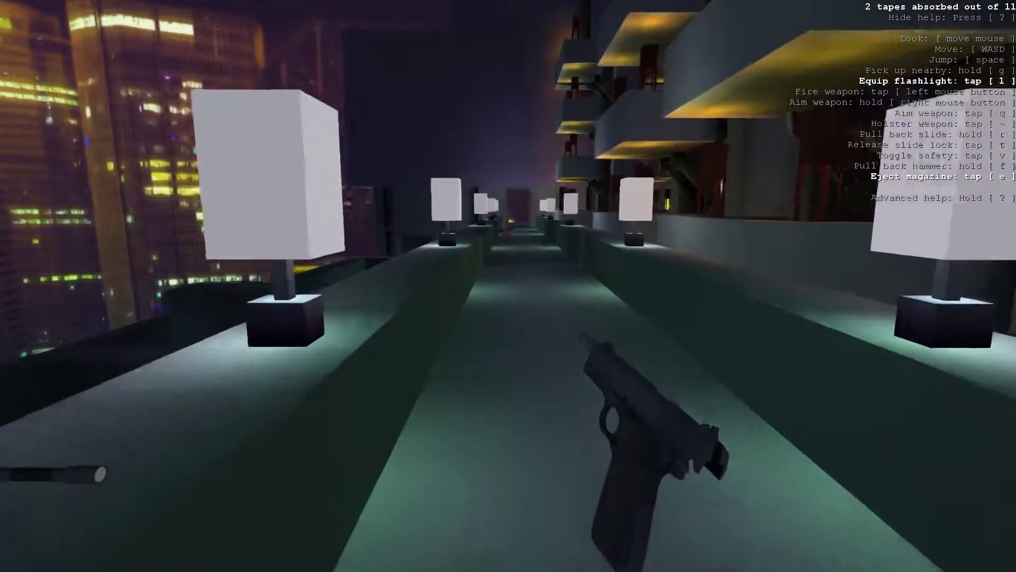
key("w")
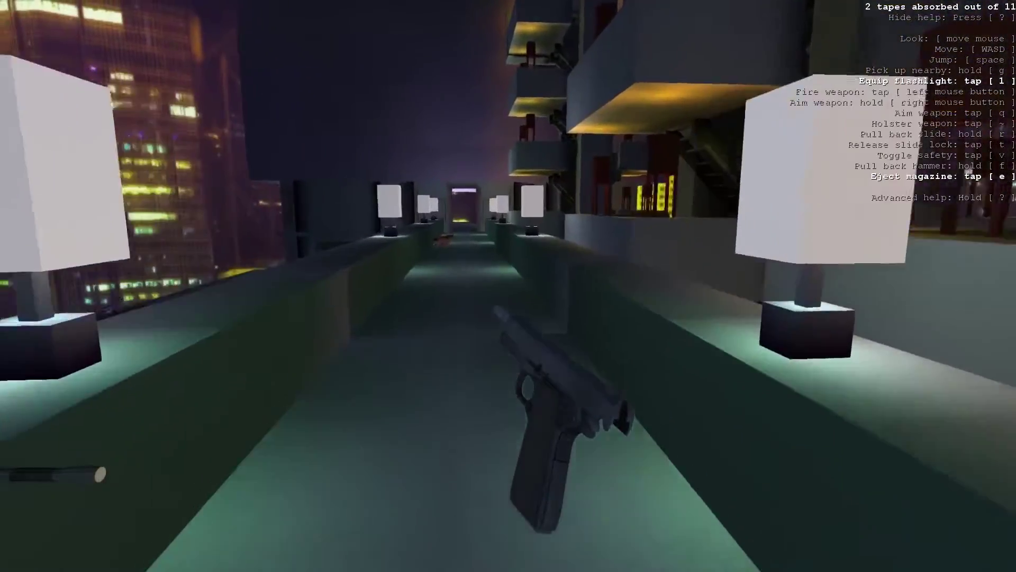
key("w")
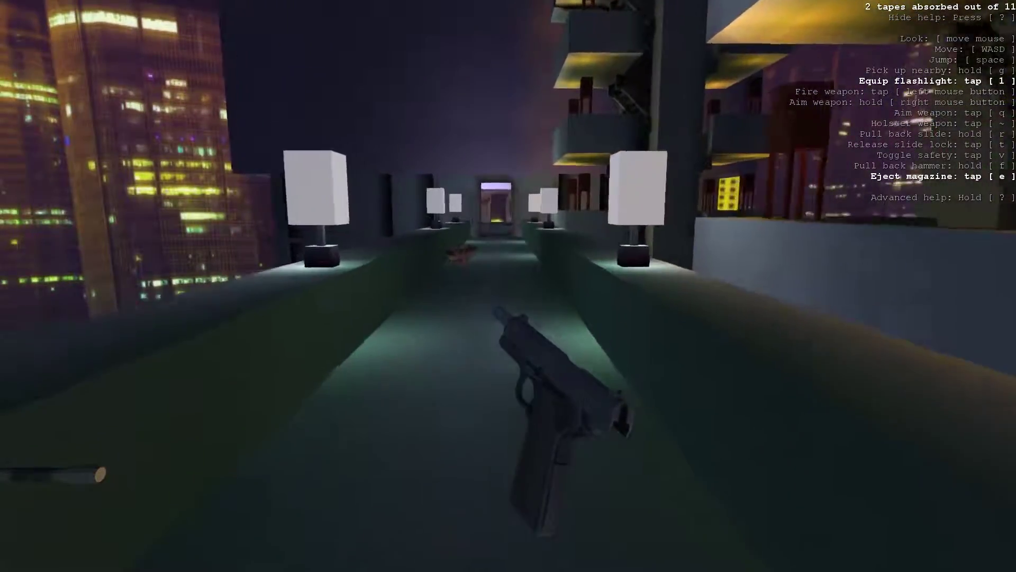
key("w")
key("w")
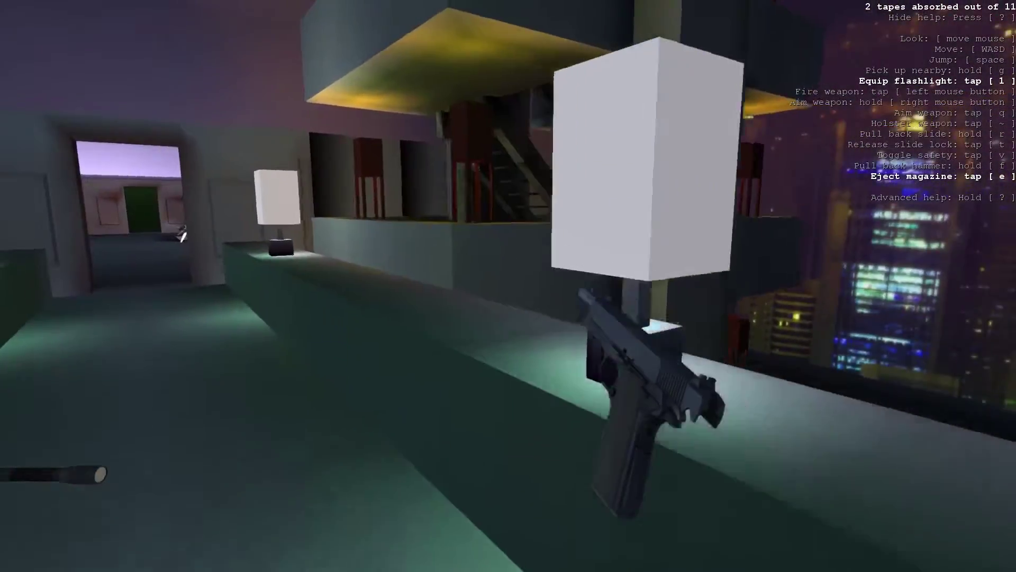
key("w")
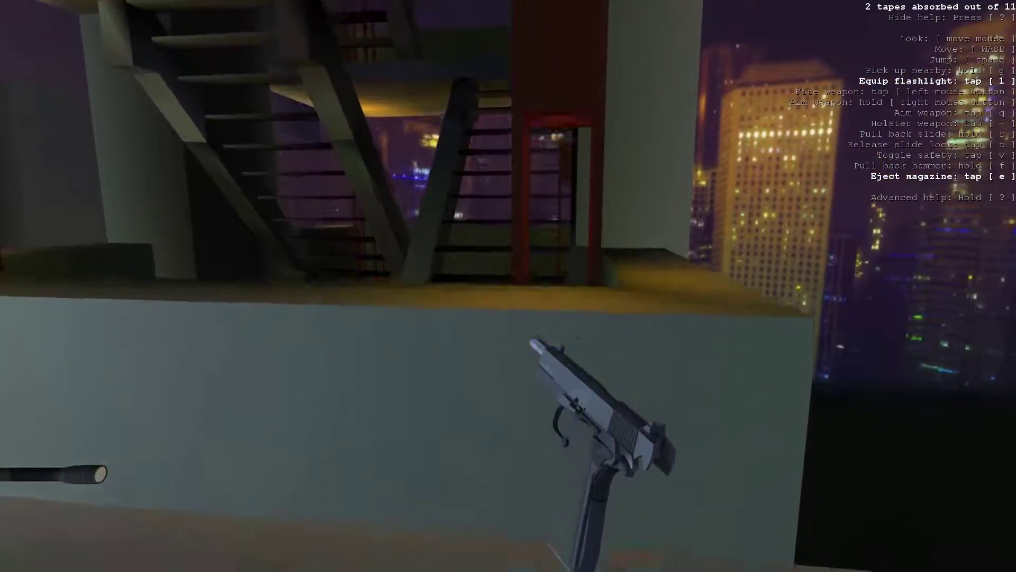
key("w")
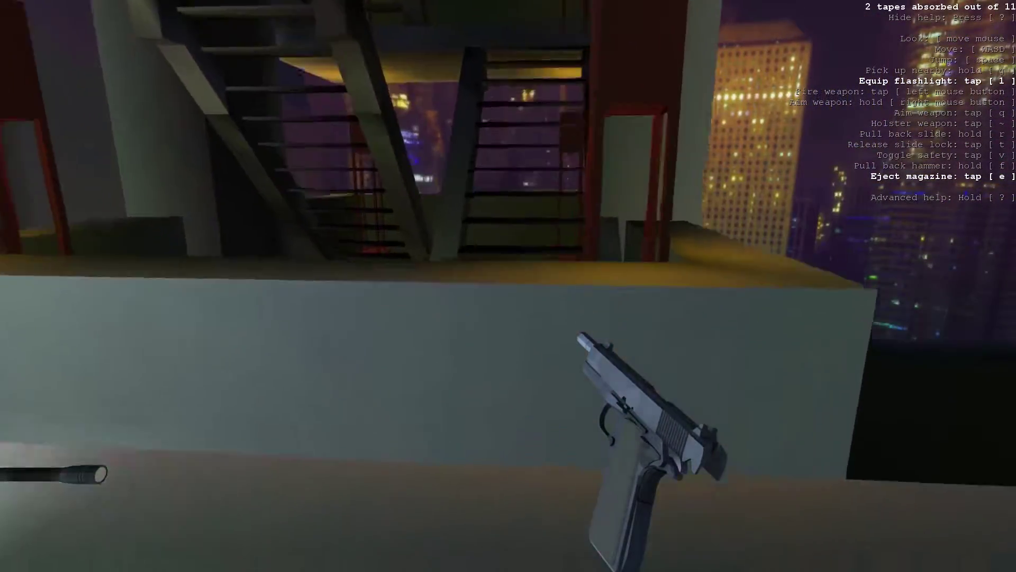
key("w")
key("w")
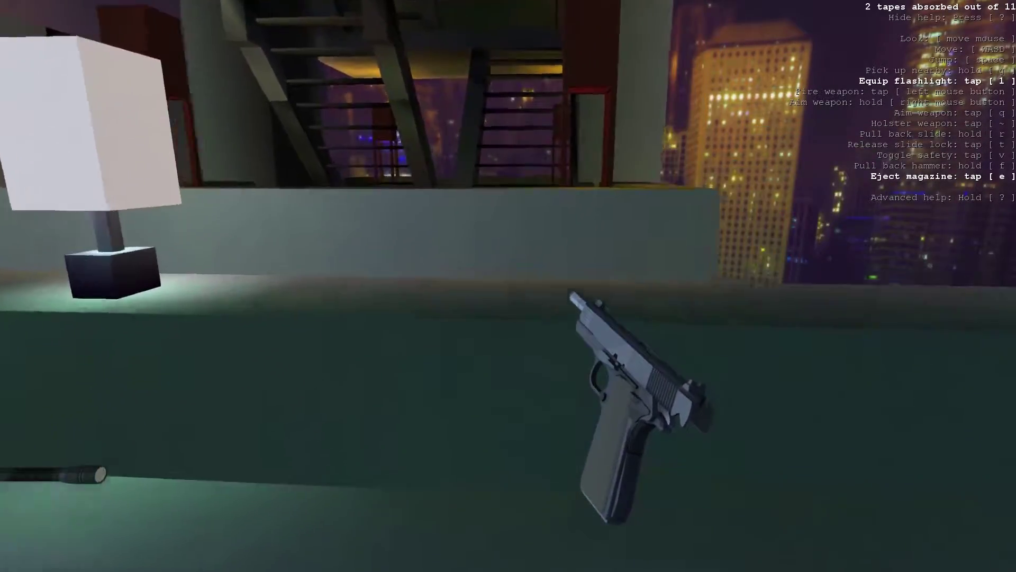
key("w")
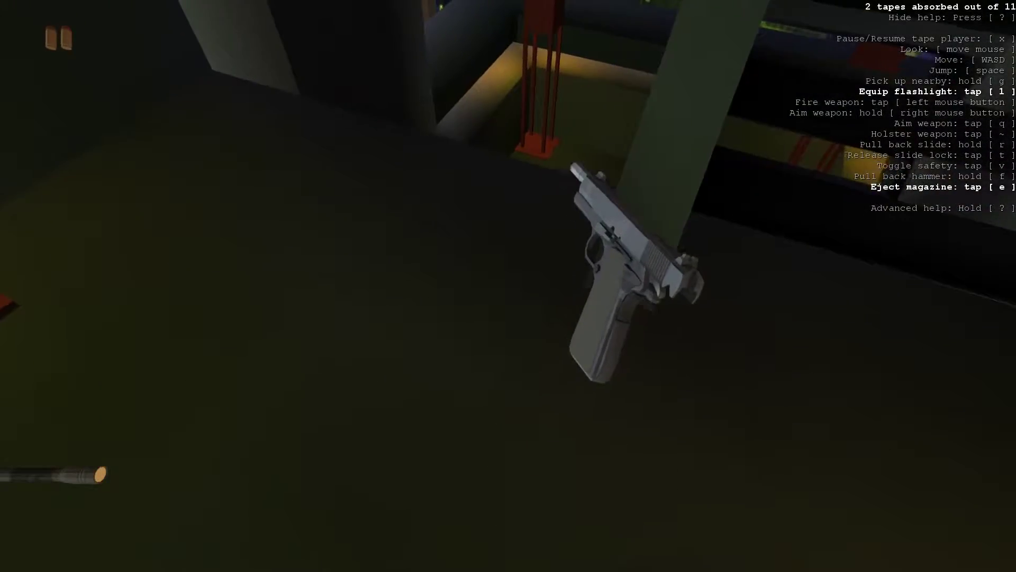
key("w")
key("w")
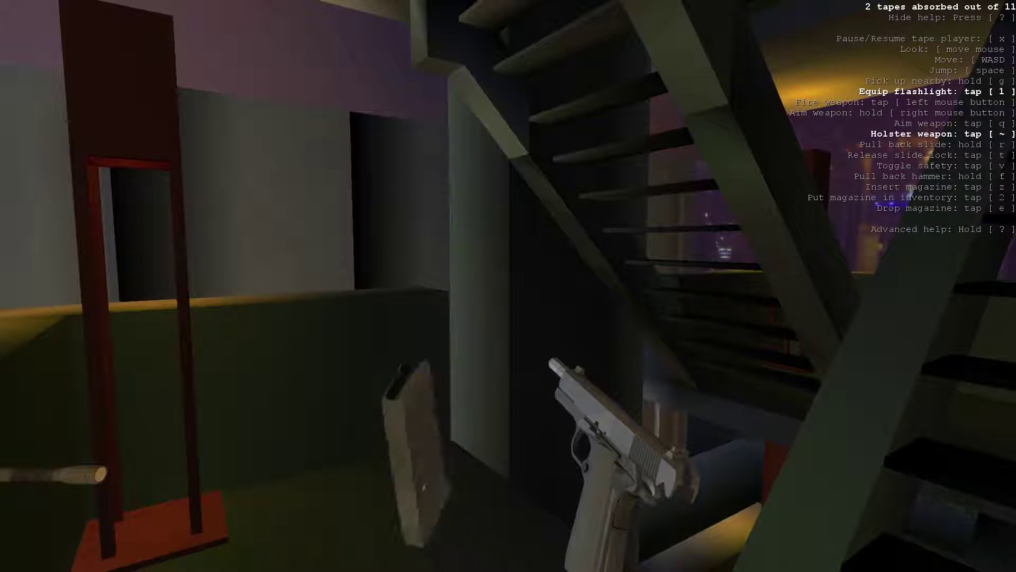
key("asciitilde")
key("a")
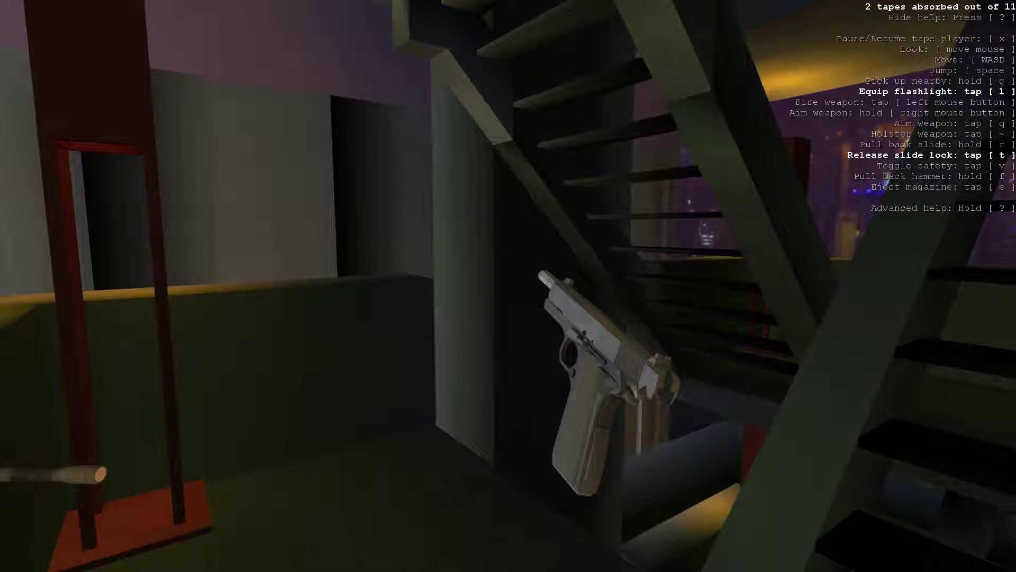
key("w")
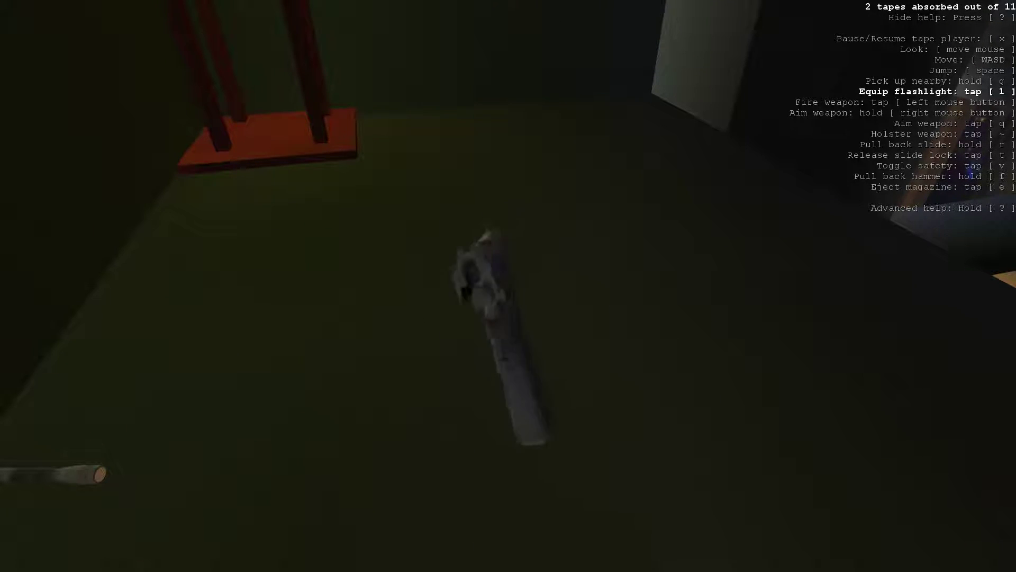
key("w")
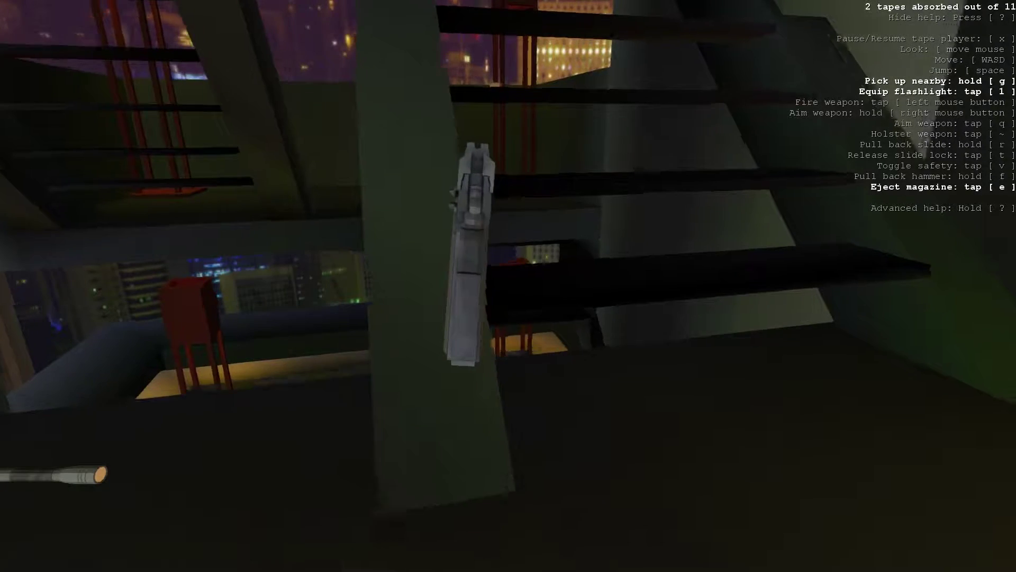
key("w")
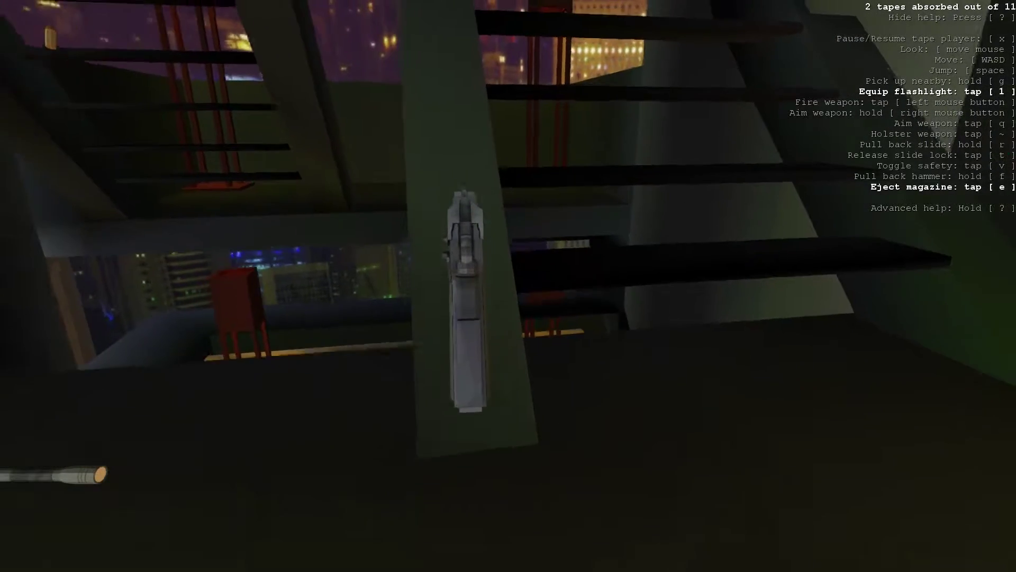
key("w")
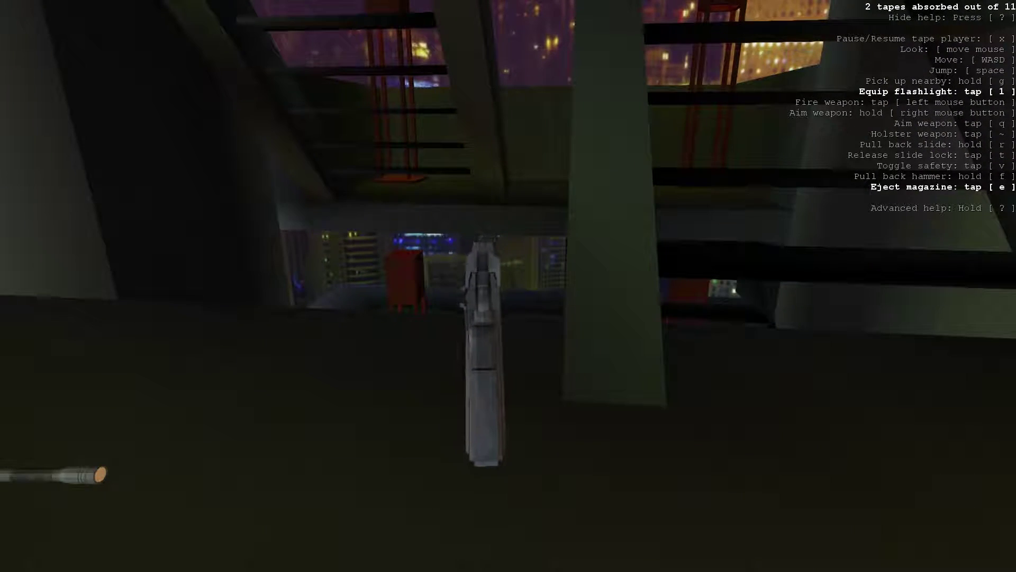
key("asciitilde")
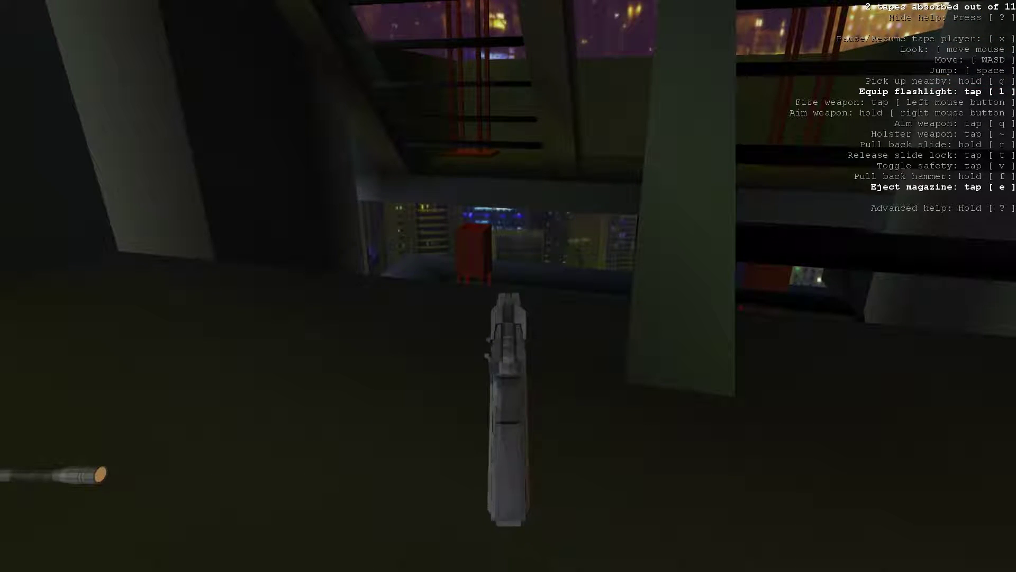
key("e")
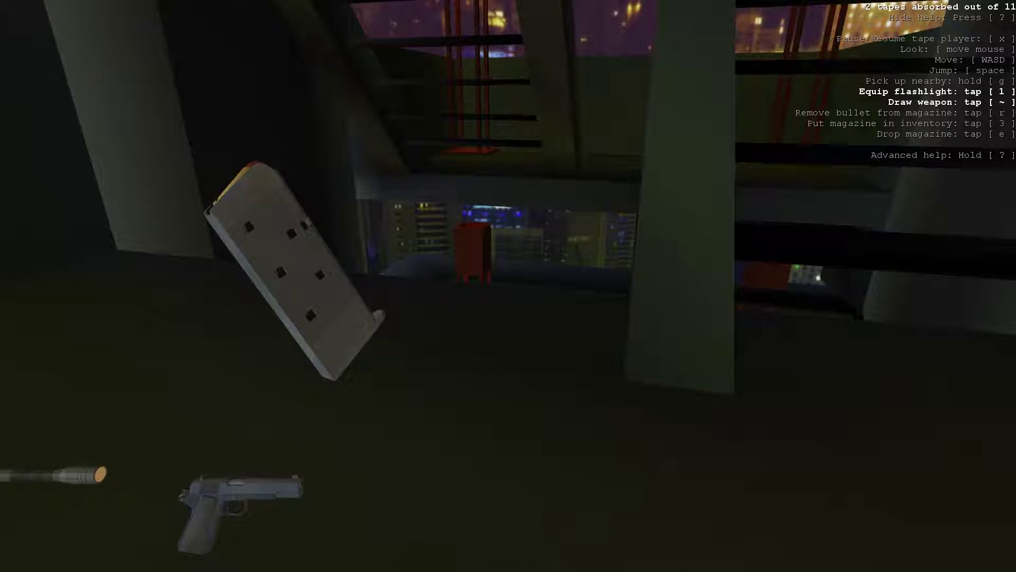
key("z")
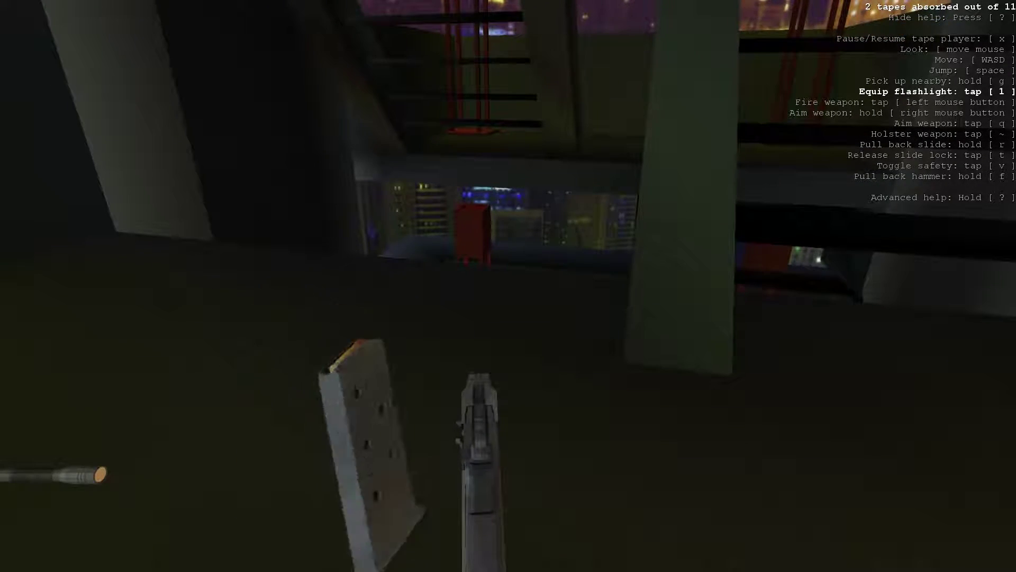
key("w")
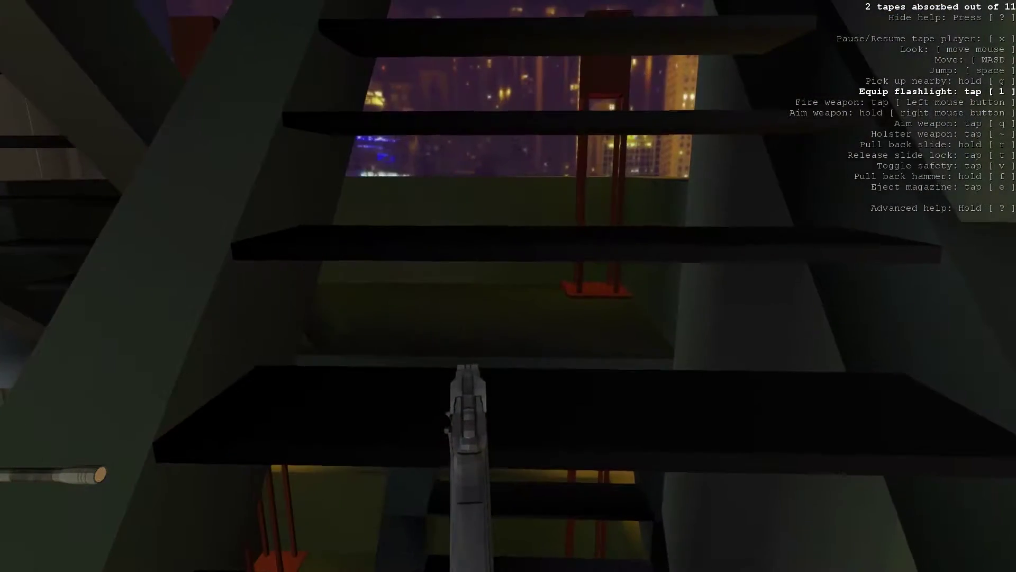
key("w")
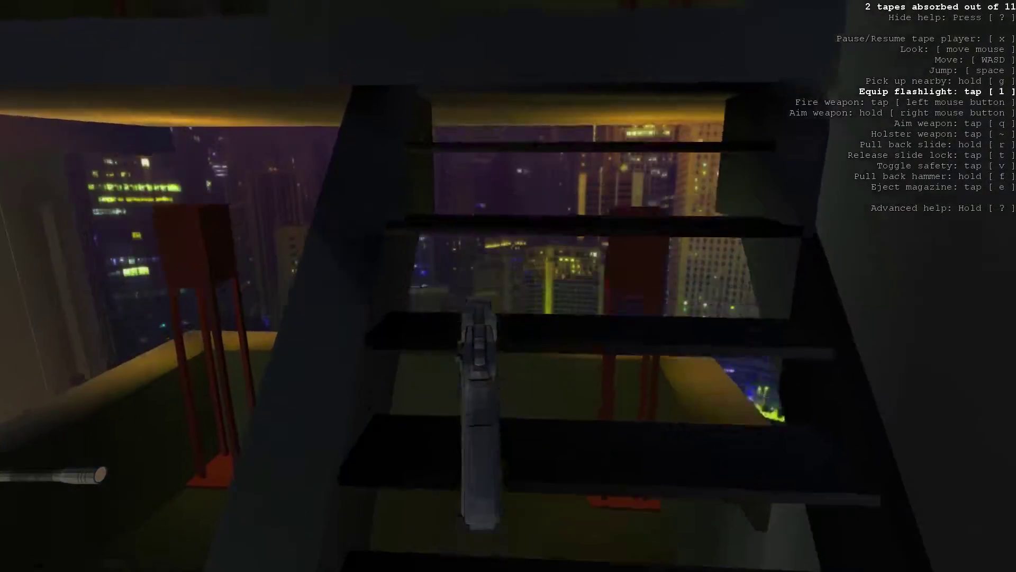
key("w")
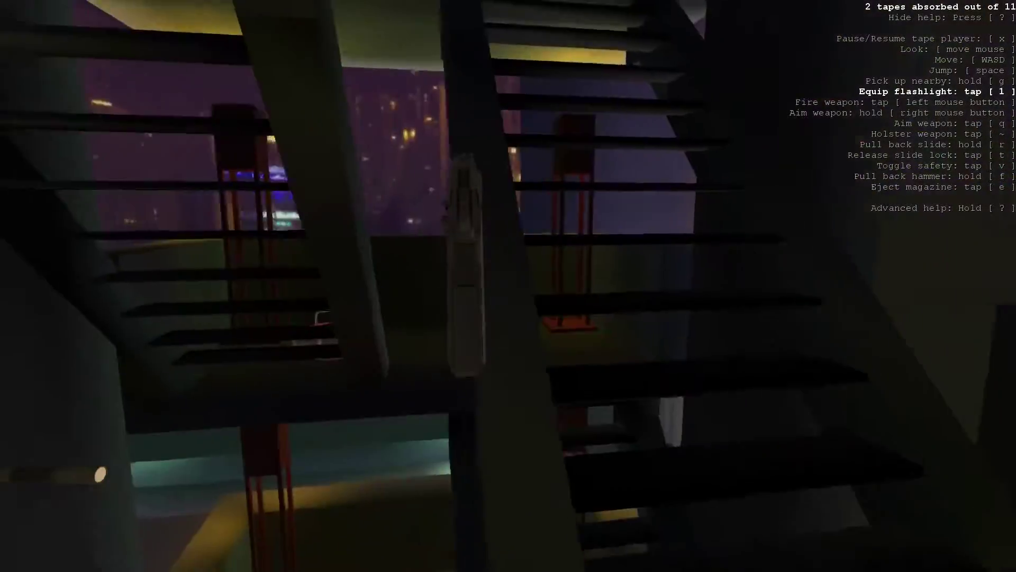
key("w")
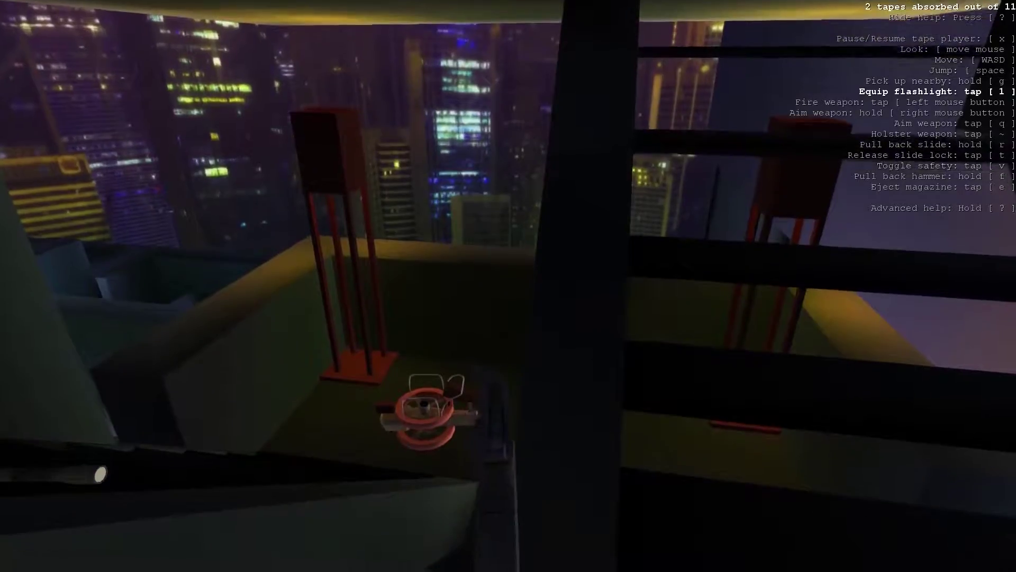
key("w")
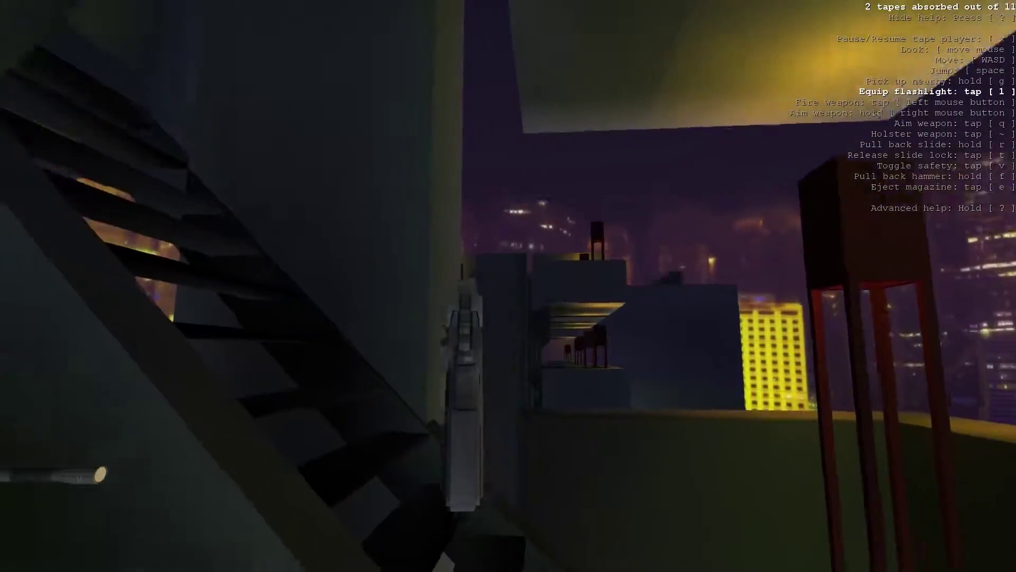
key("w")
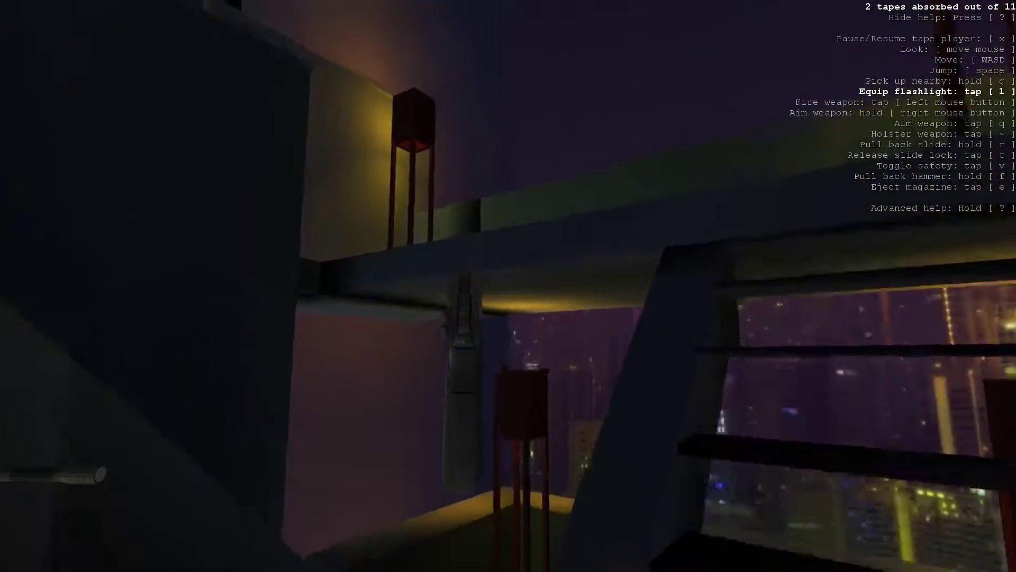
key("w")
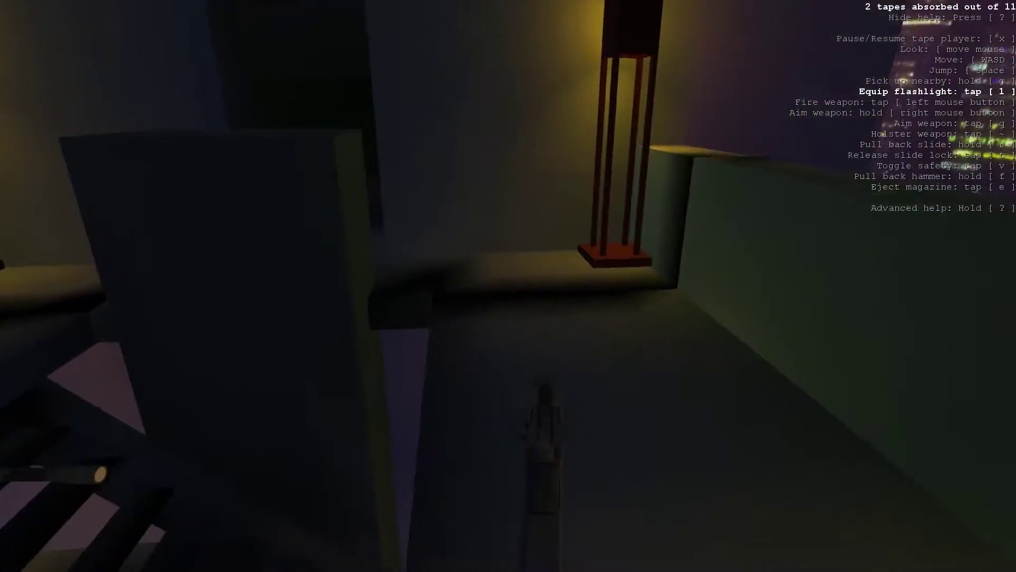
key("w")
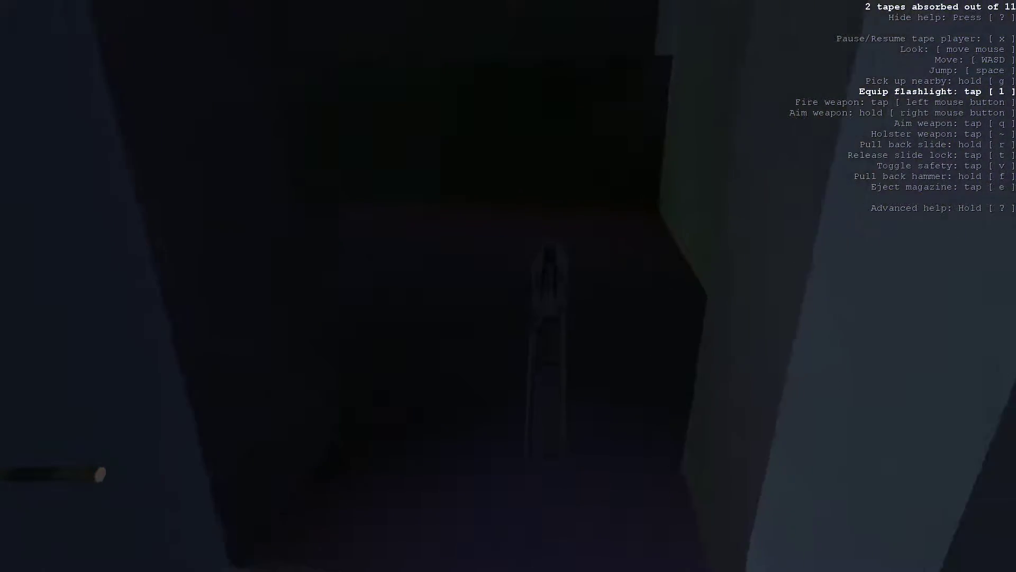
key("w")
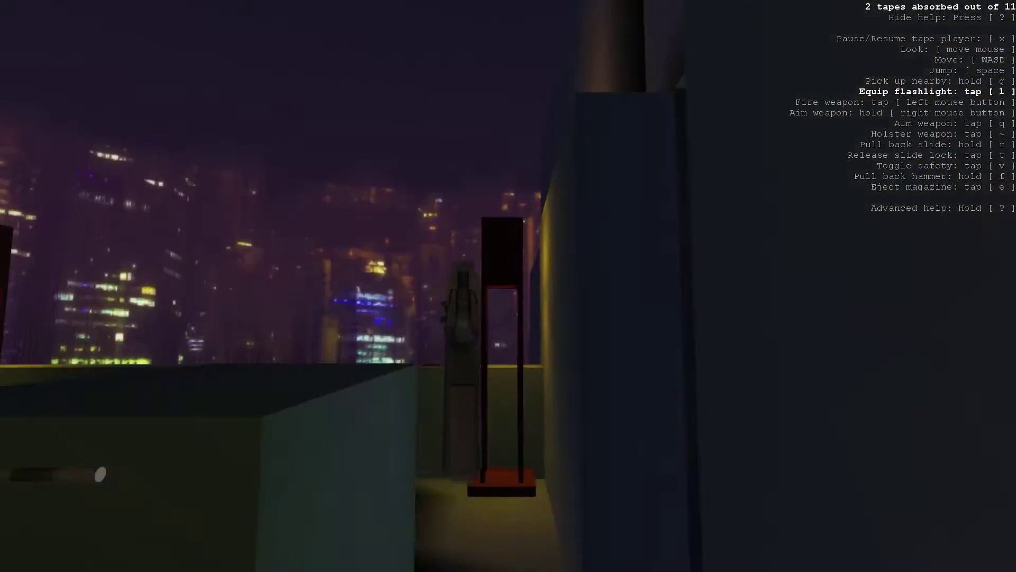
key("1")
key("w")
key("w")
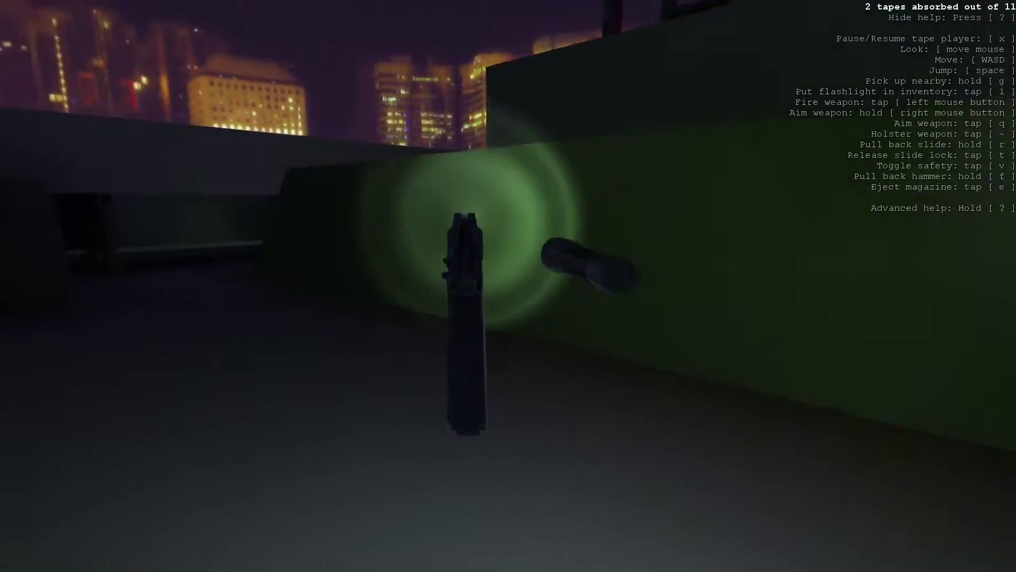
key("w")
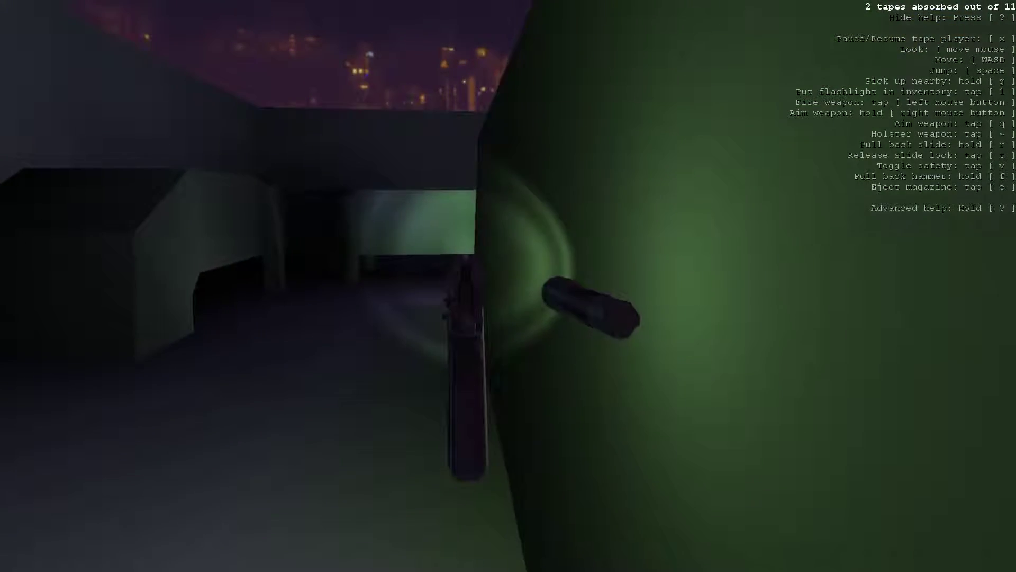
key("w")
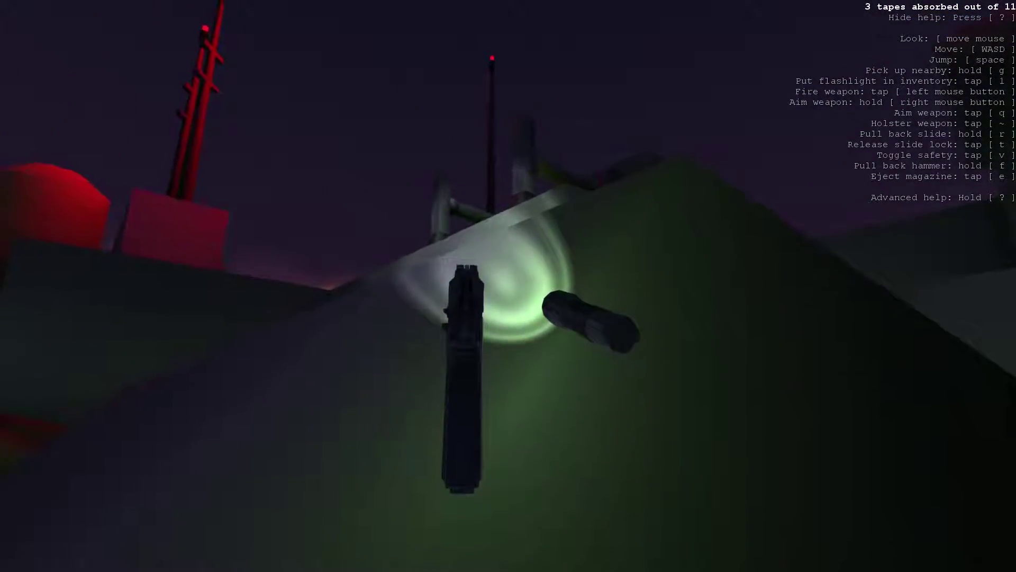
key("w")
key("w")
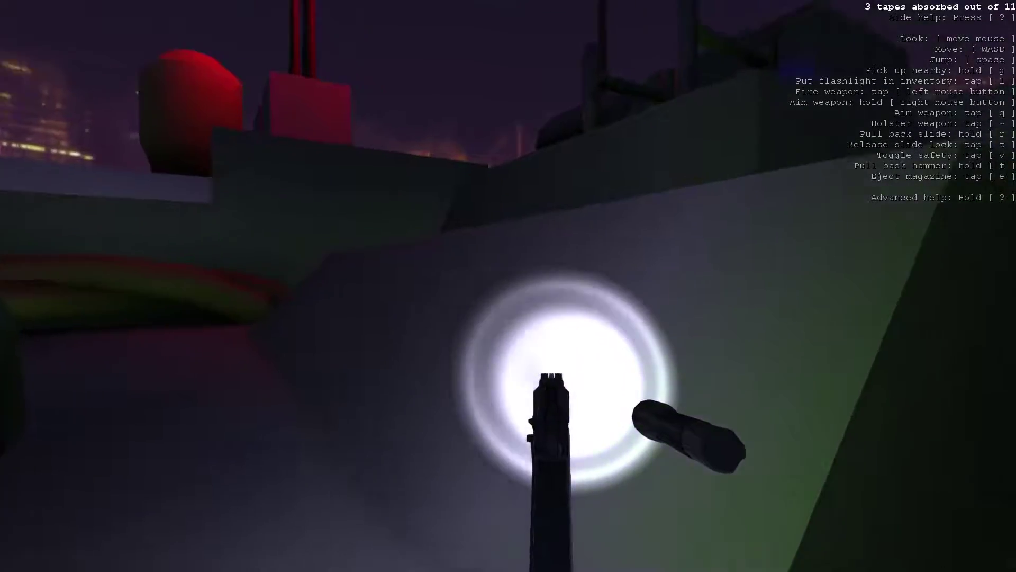
key("w")
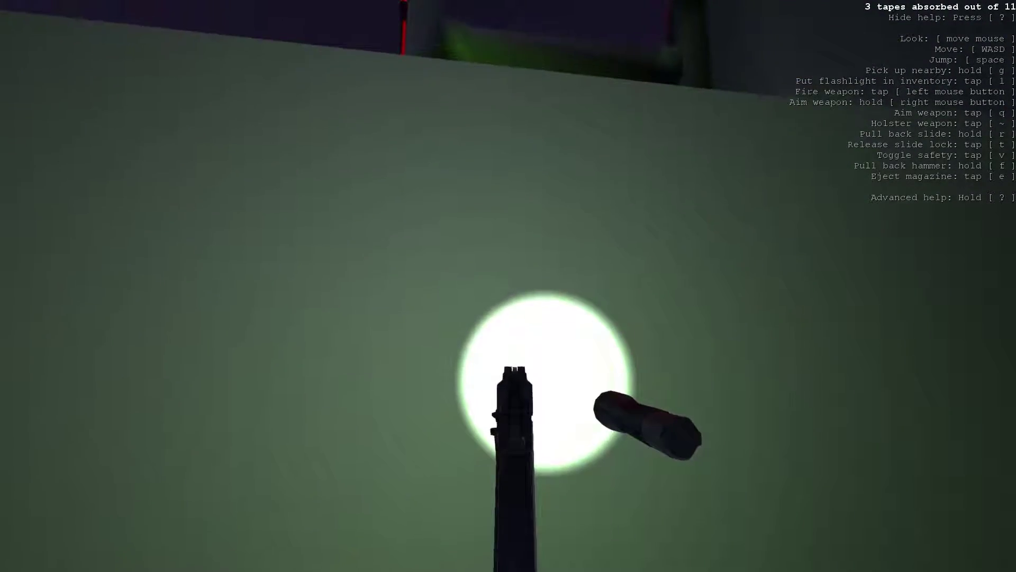
key("w")
key("w")
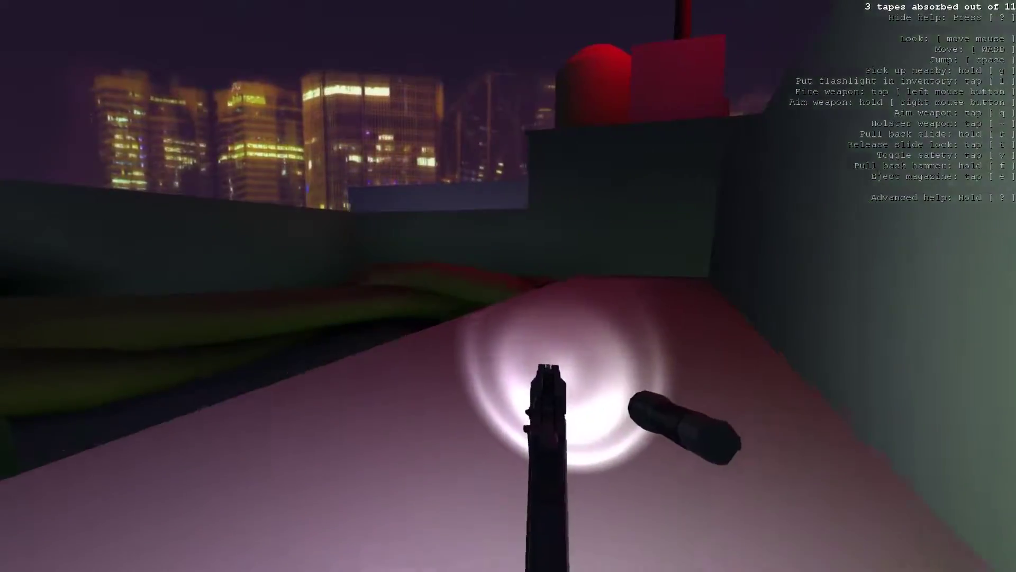
key("w")
key("w")
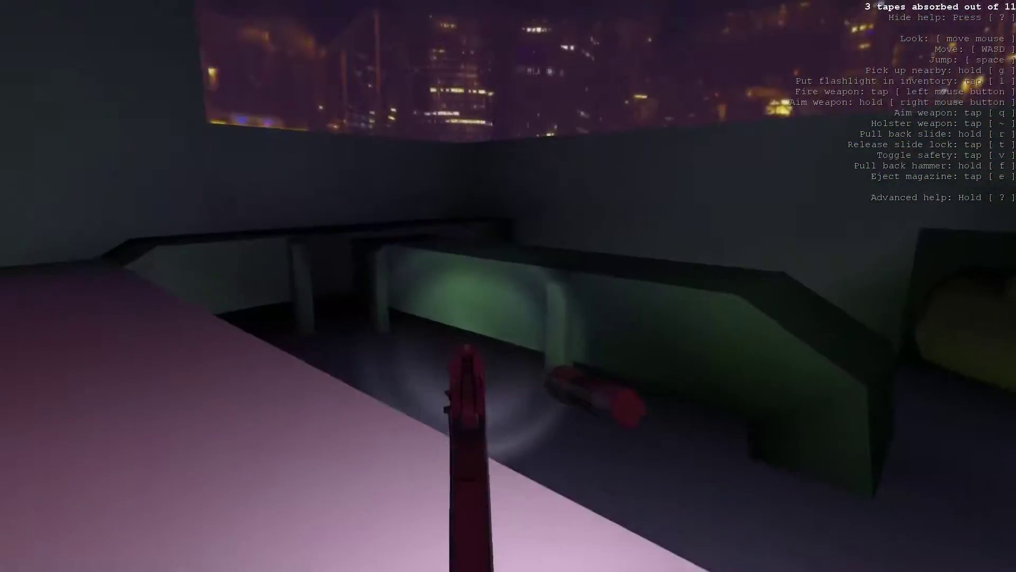
key("w")
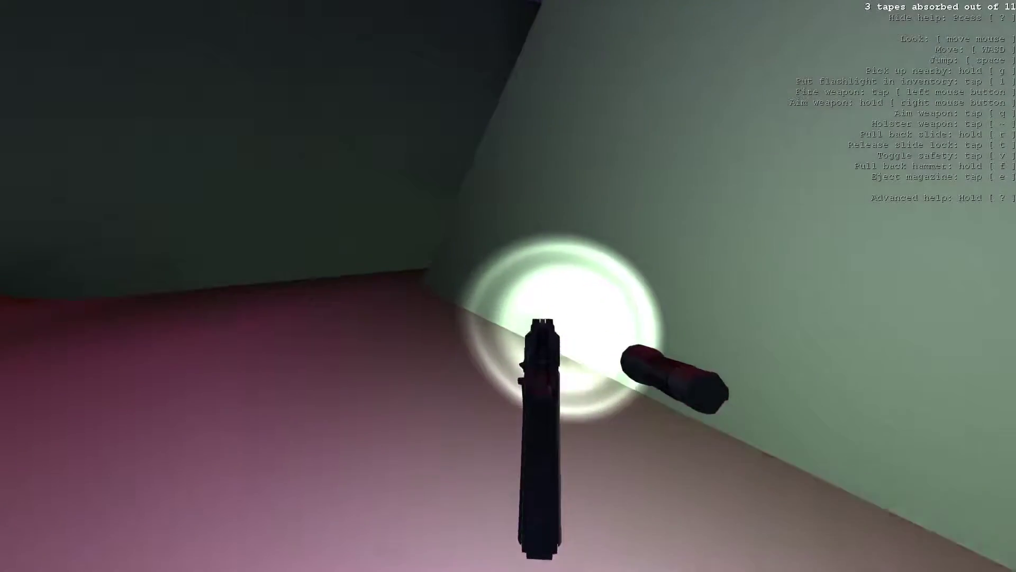
key("w")
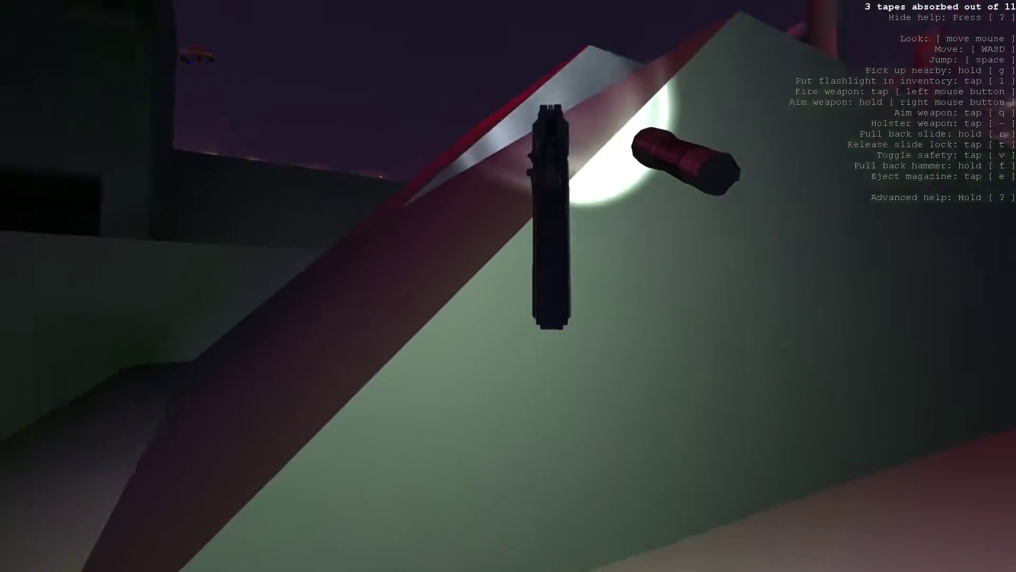
key("w")
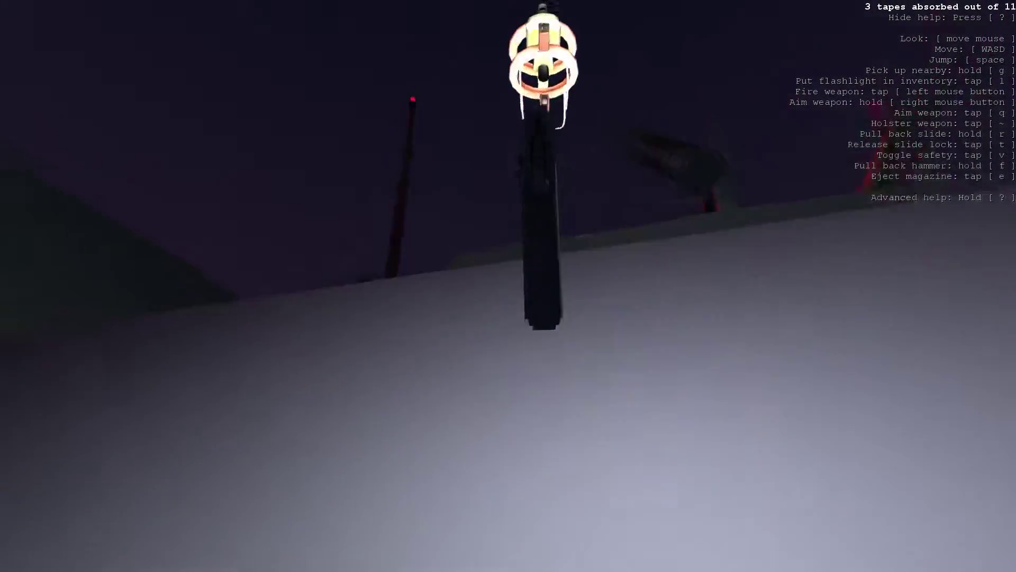
key("e")
key("q")
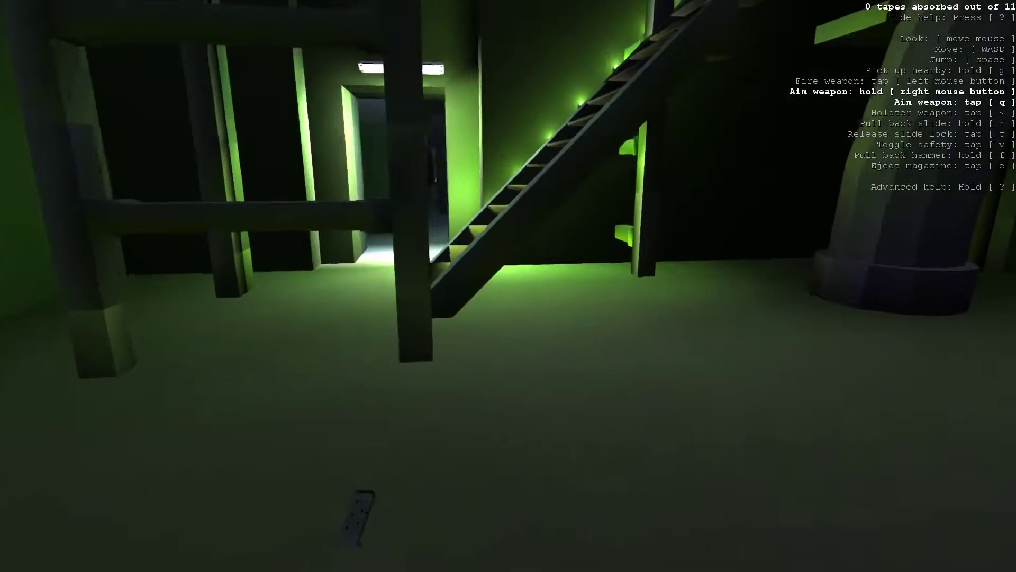
key("w")
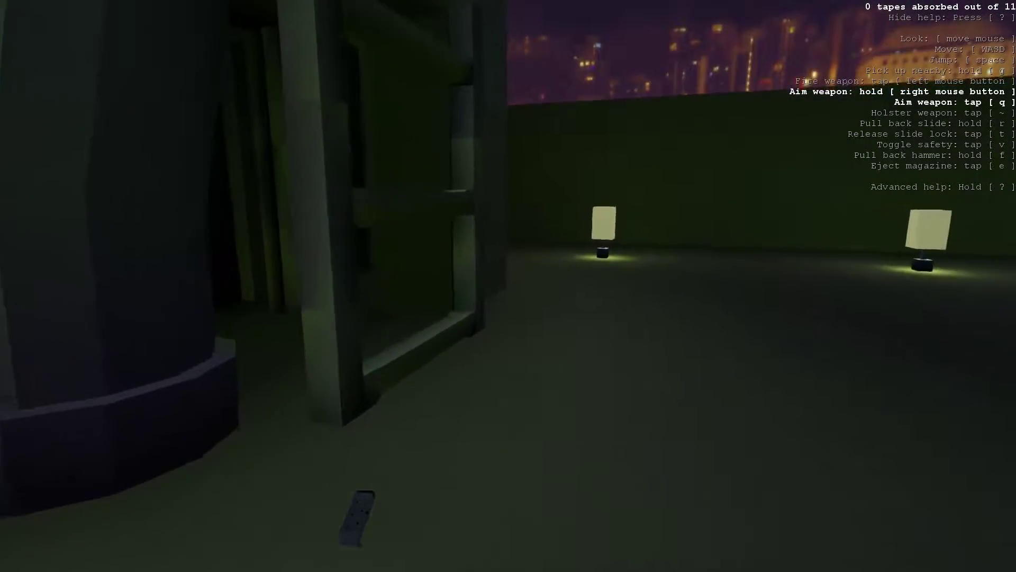
key("w")
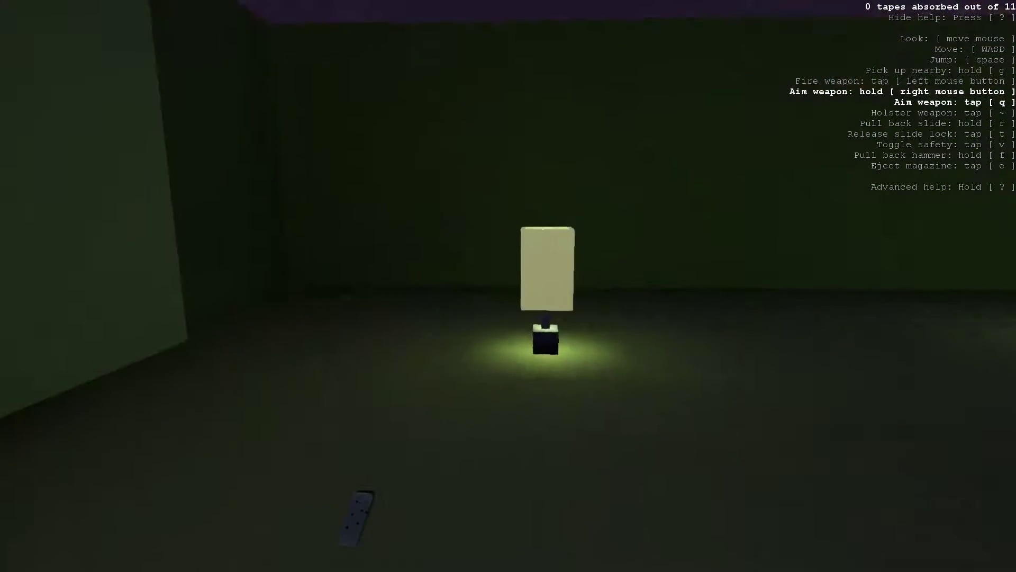
key("w")
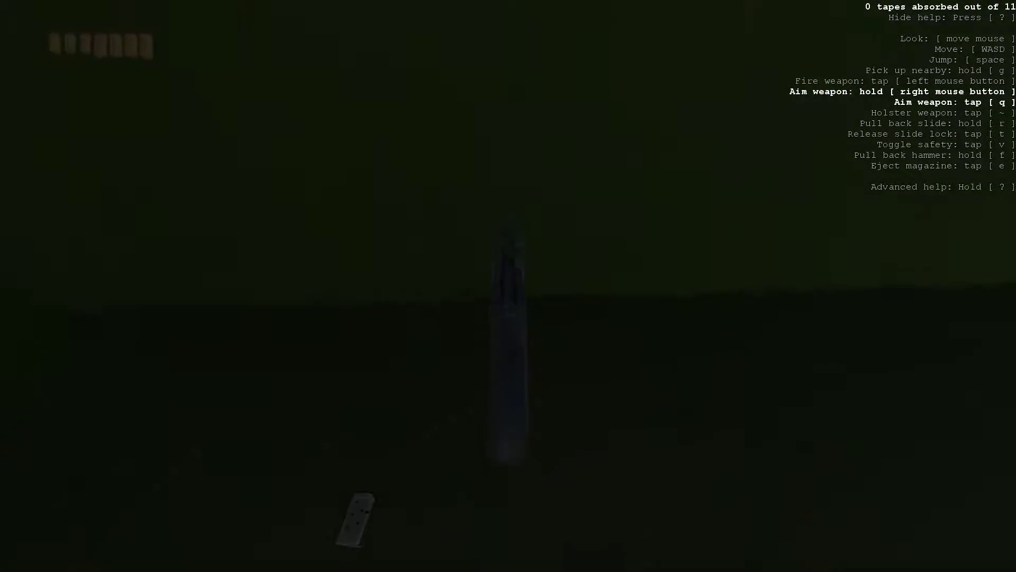
key("w")
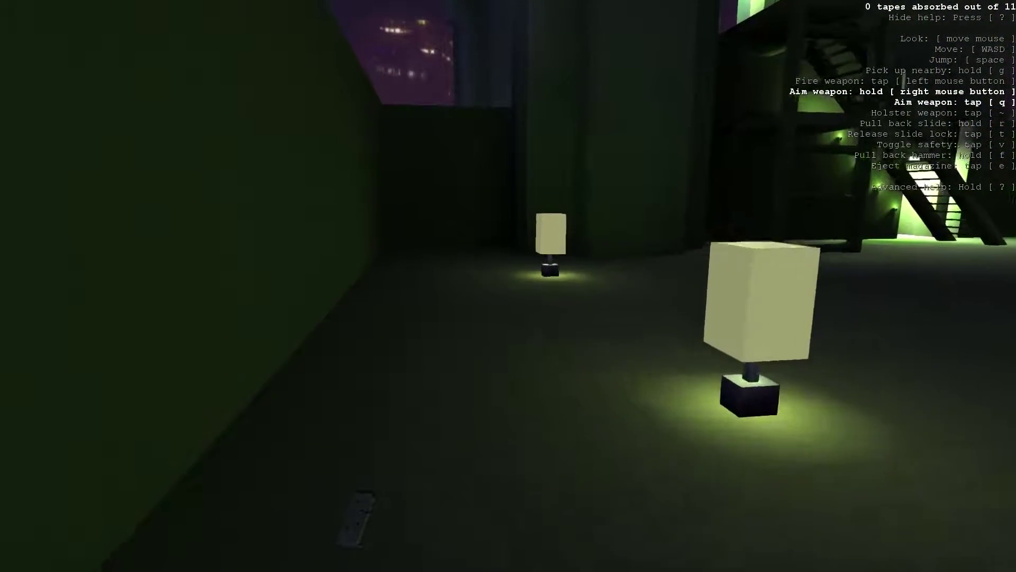
key("w")
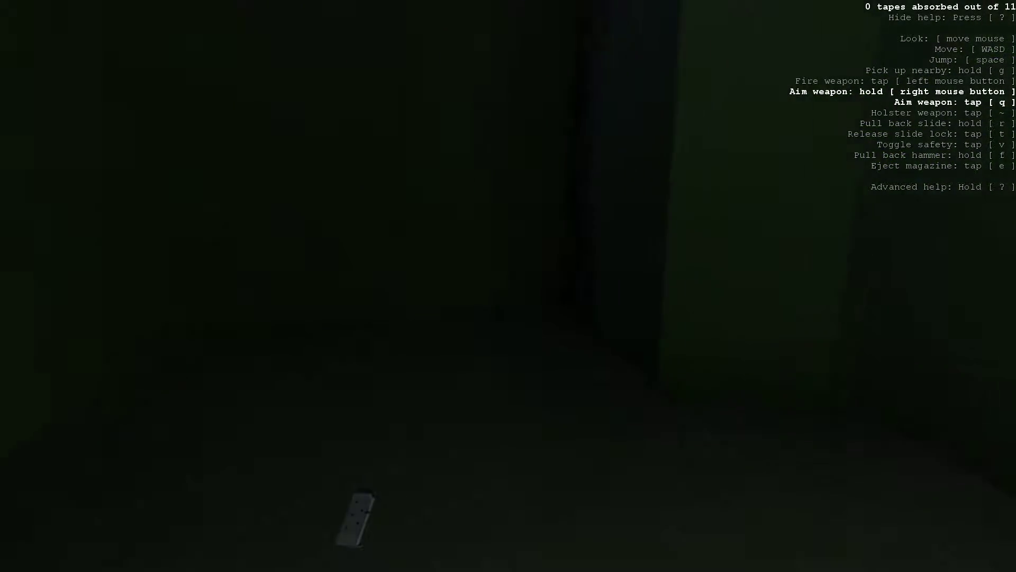
key("w")
key("w")
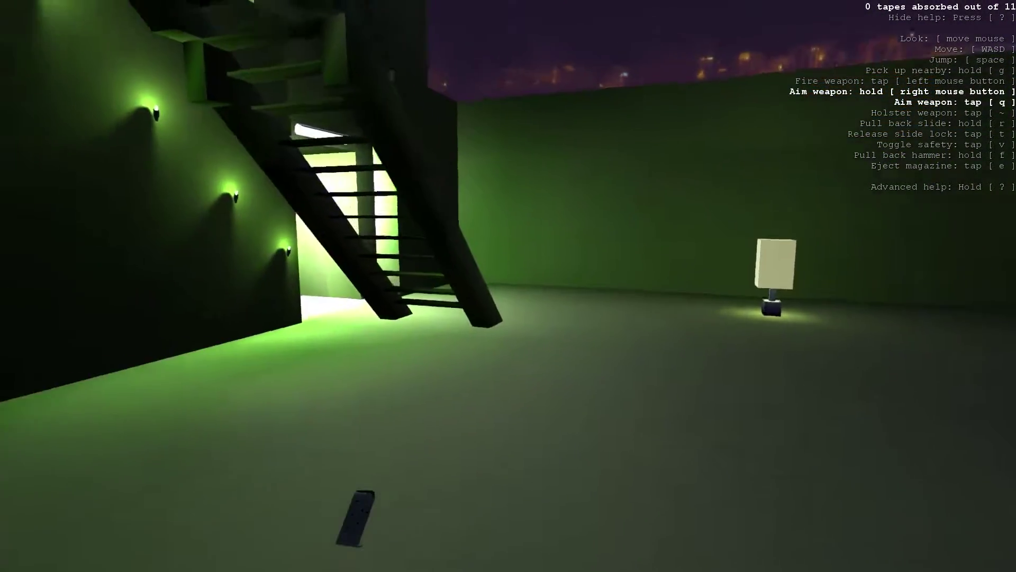
key("w")
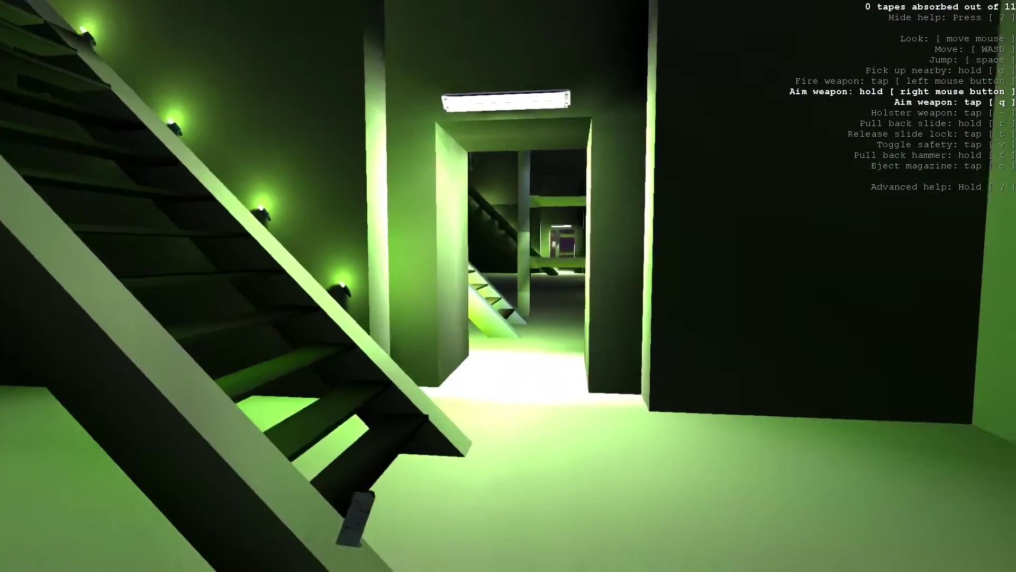
key("w")
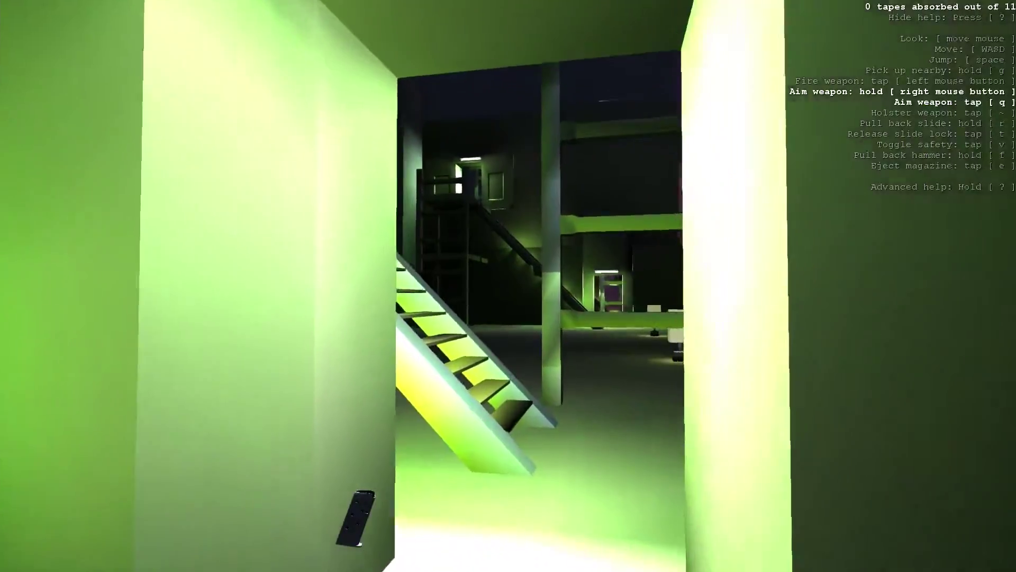
key("w")
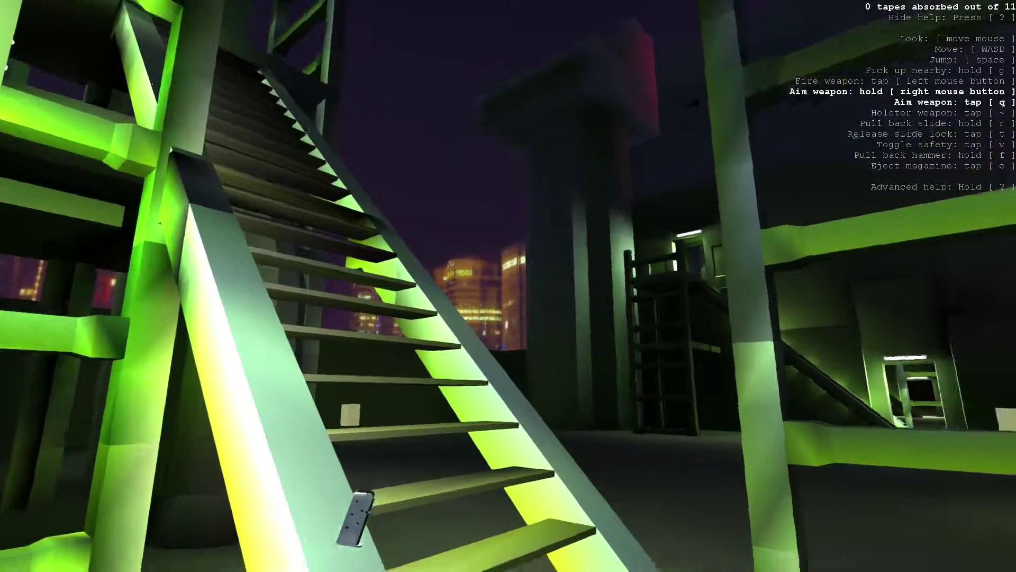
key("w")
key("w")
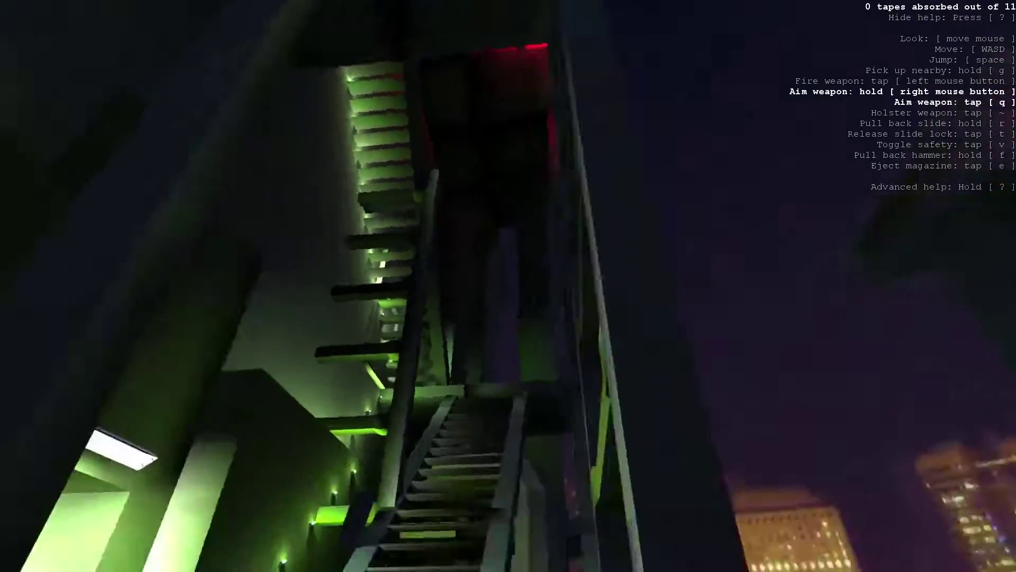
key("w")
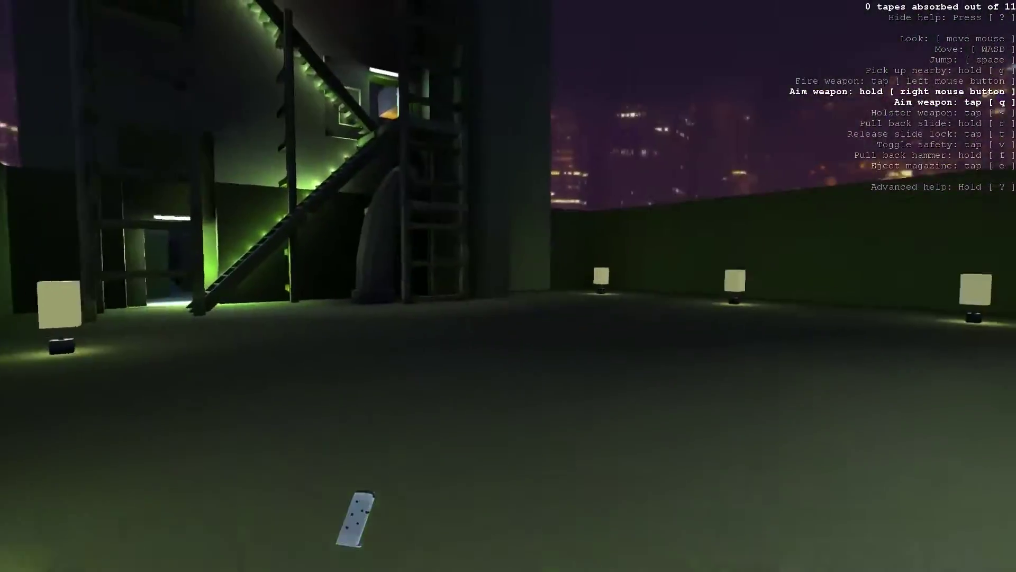
key("w")
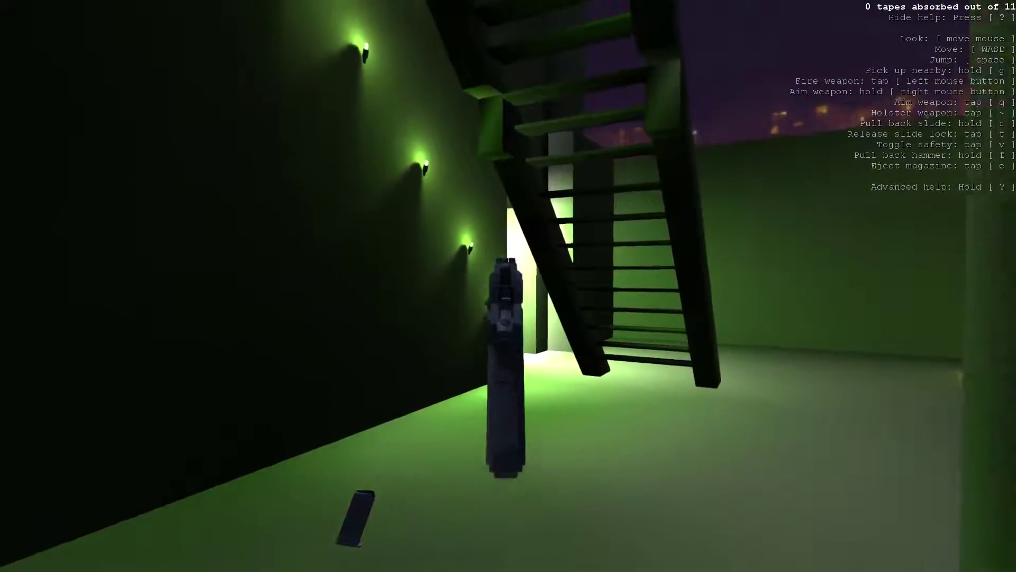
key("q")
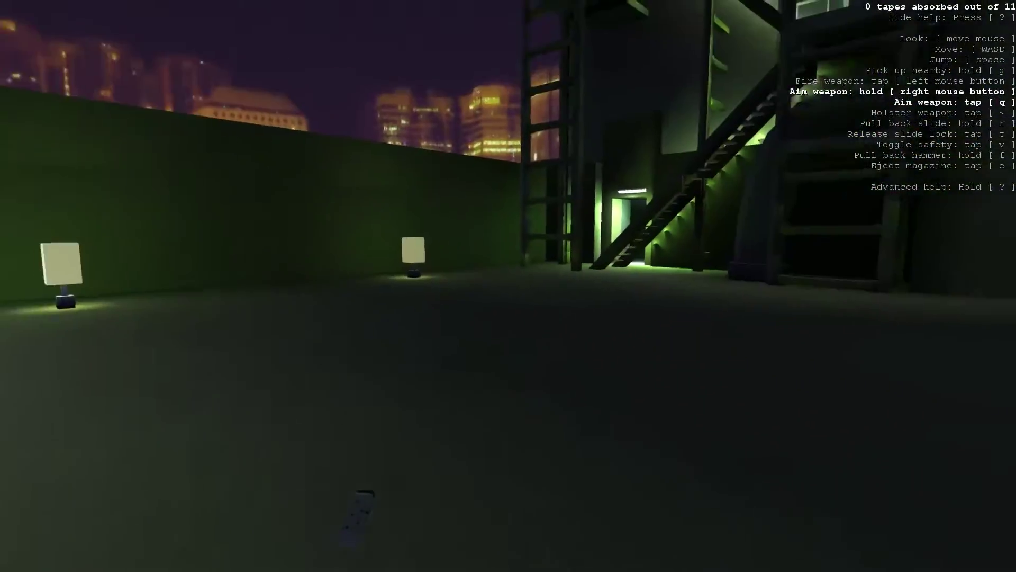
key("w")
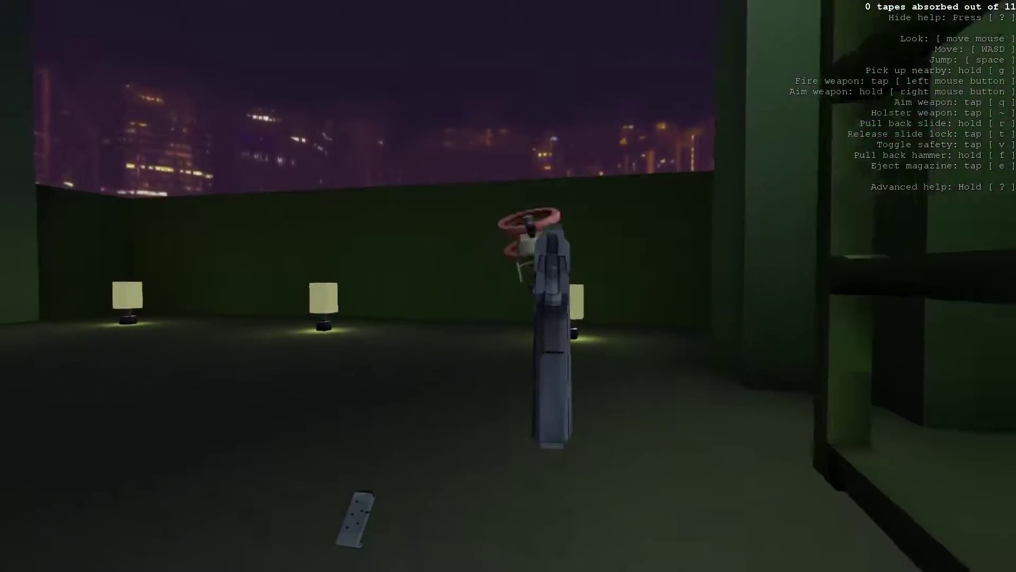
key("q")
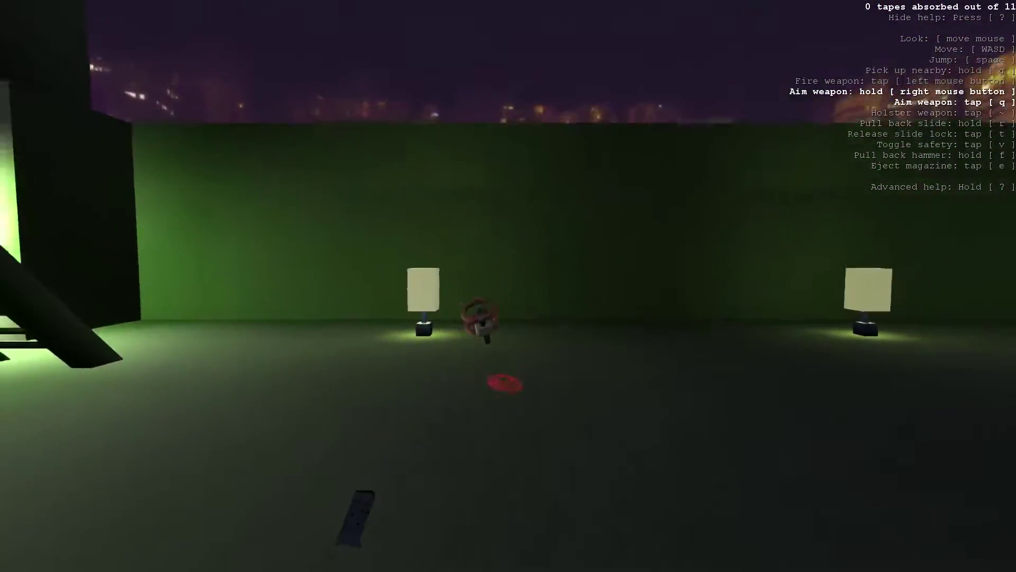
key("w")
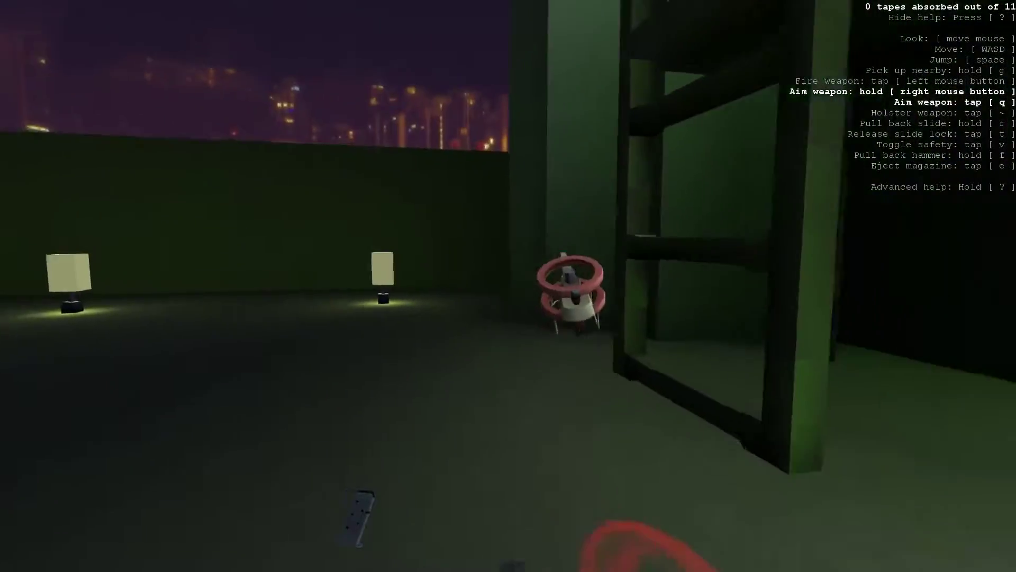
key("w")
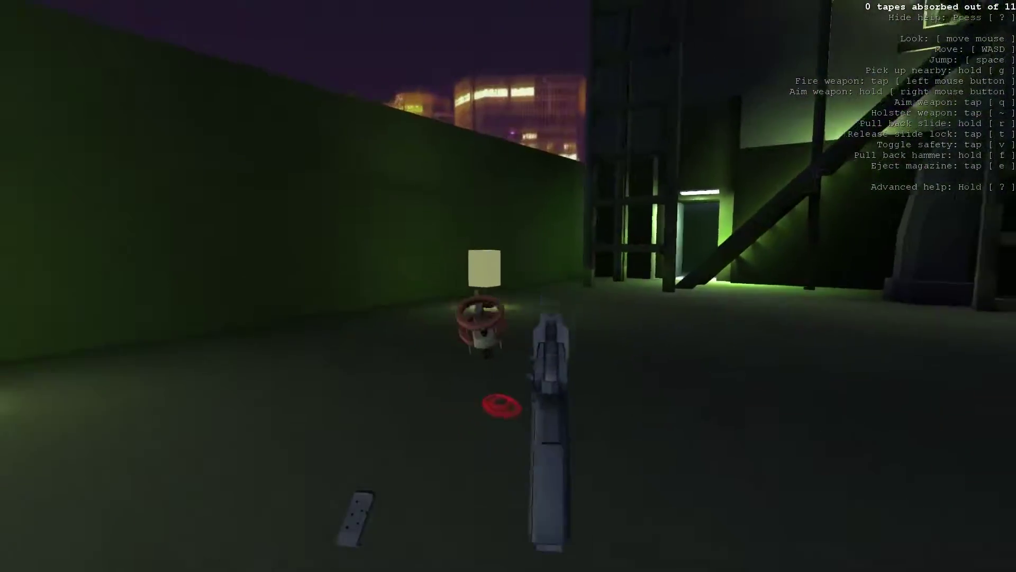
key("w")
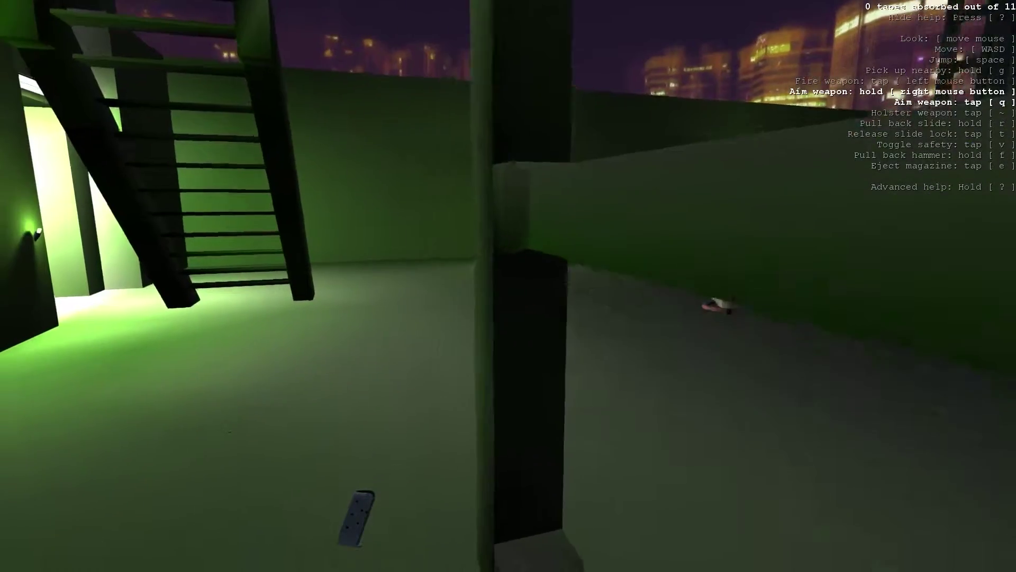
key("w")
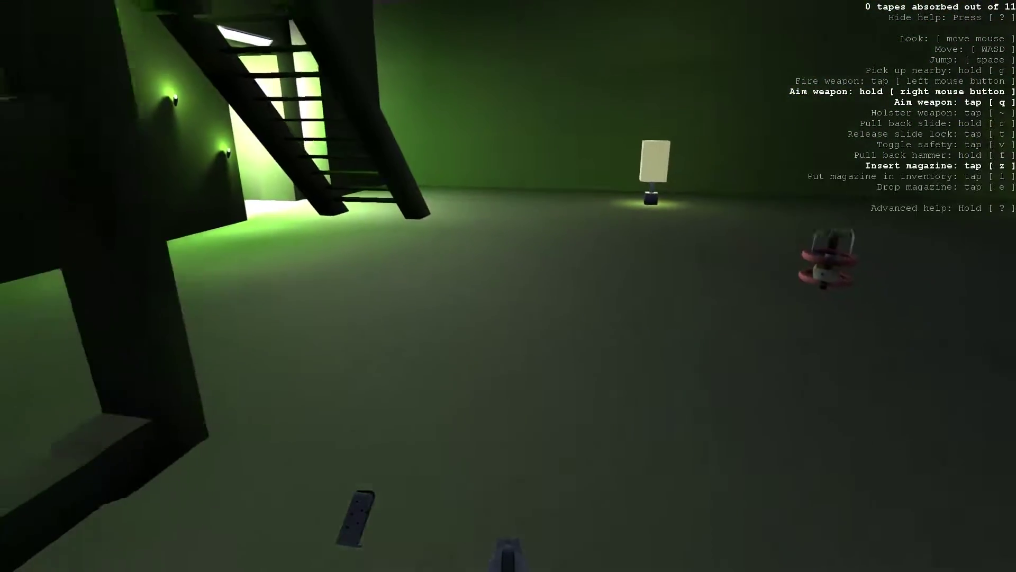
key("e")
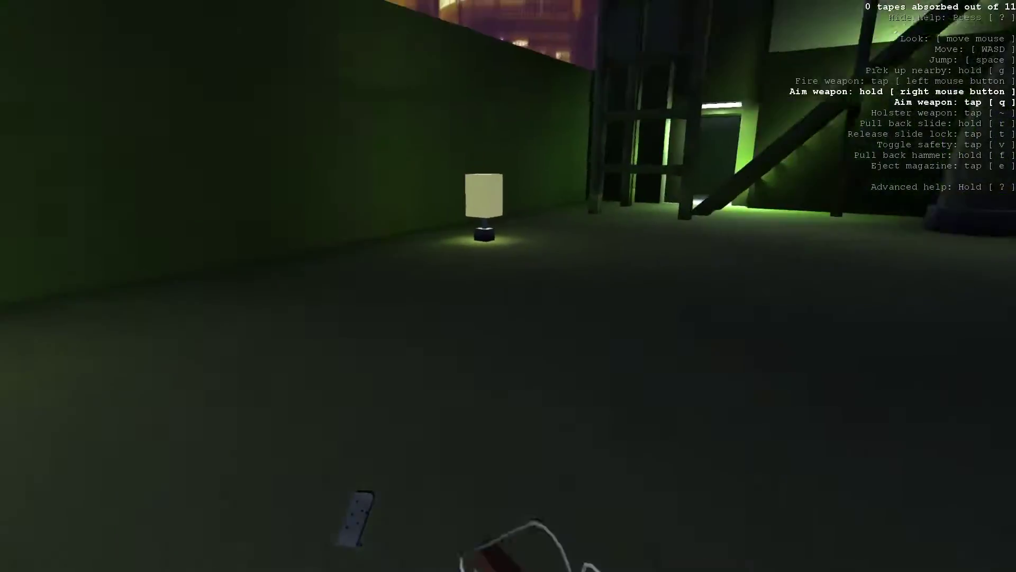
key("w")
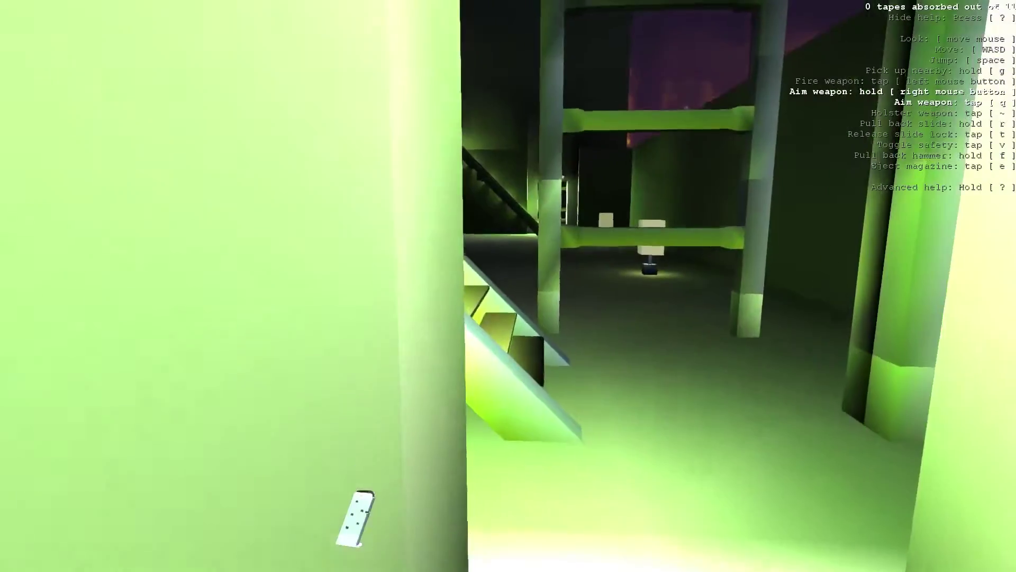
key("w")
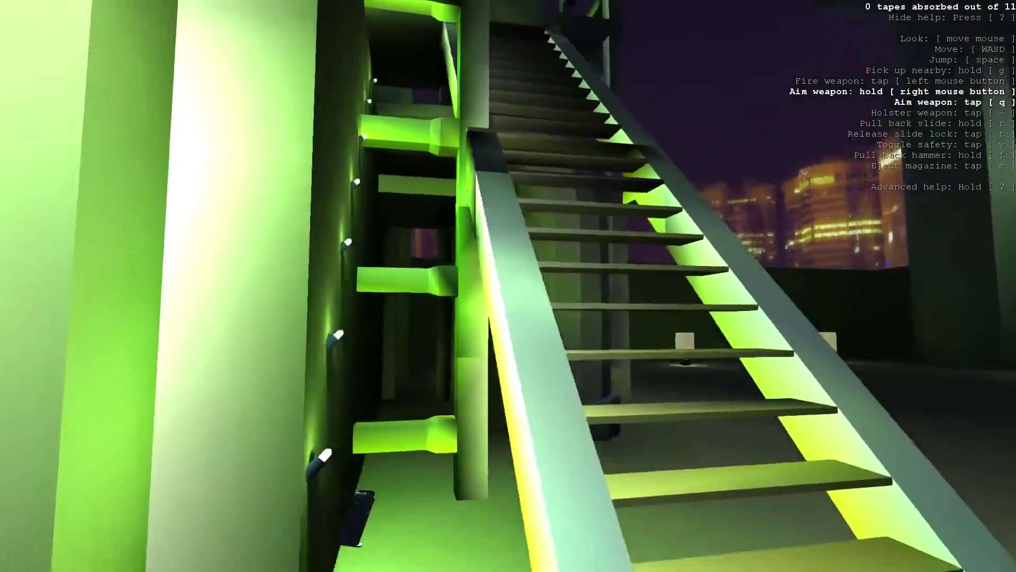
key("w")
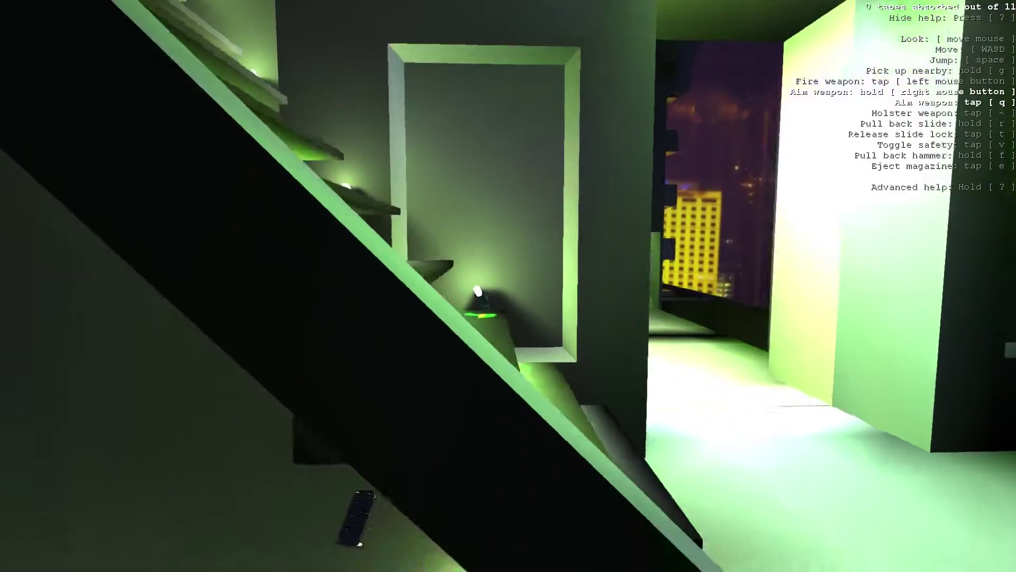
key("w")
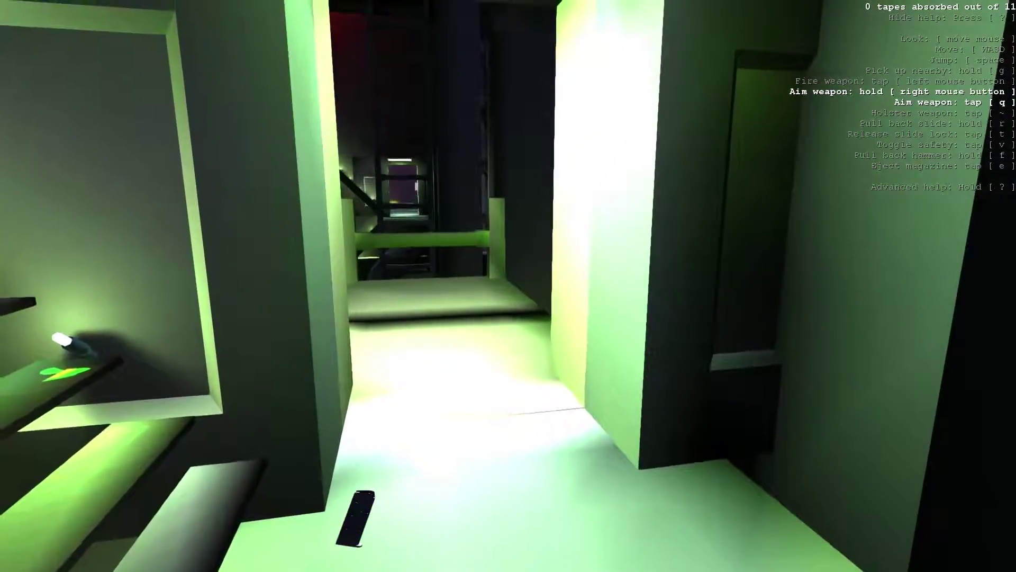
key("w")
key("w")
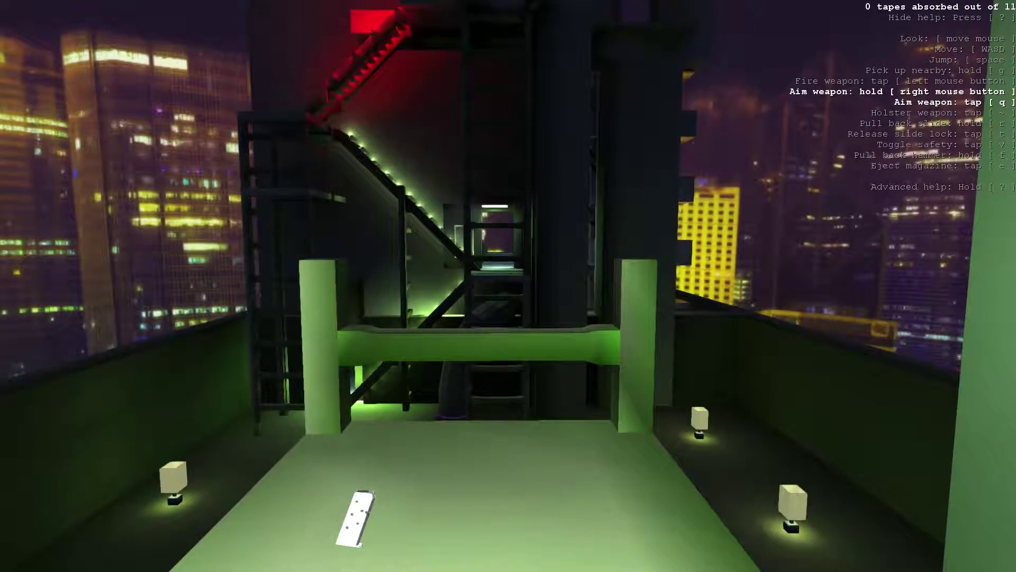
key("w")
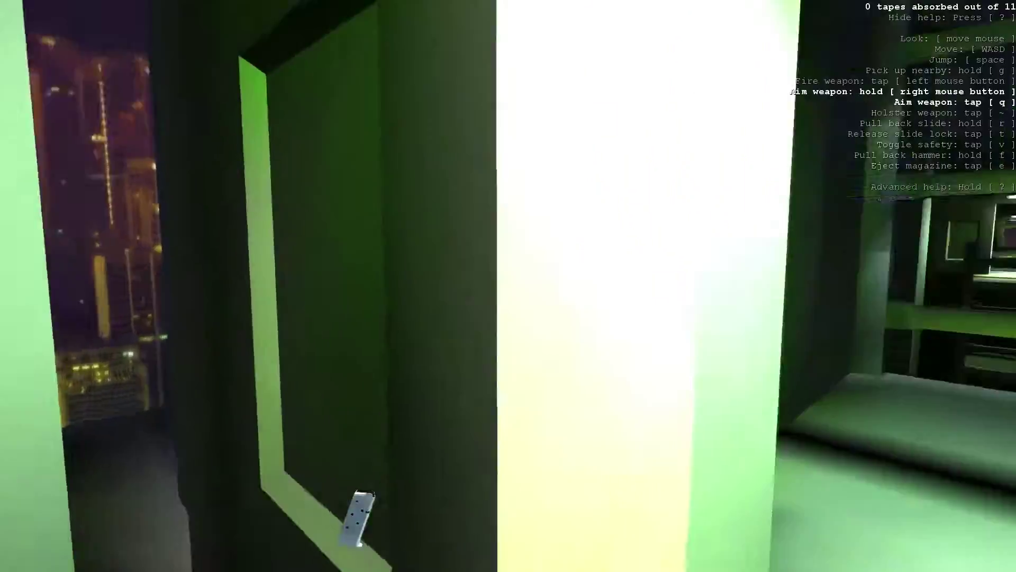
key("w")
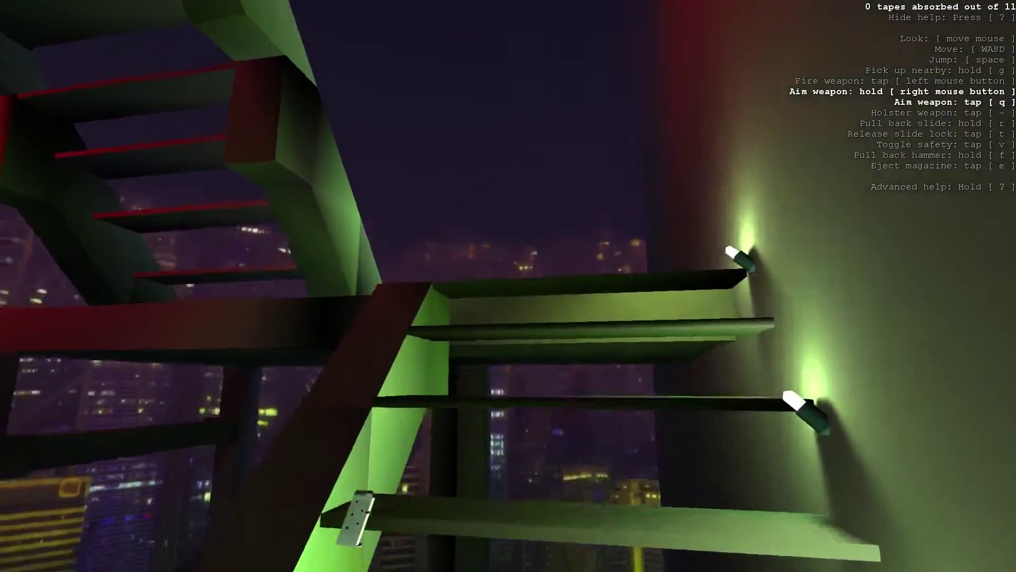
key("w")
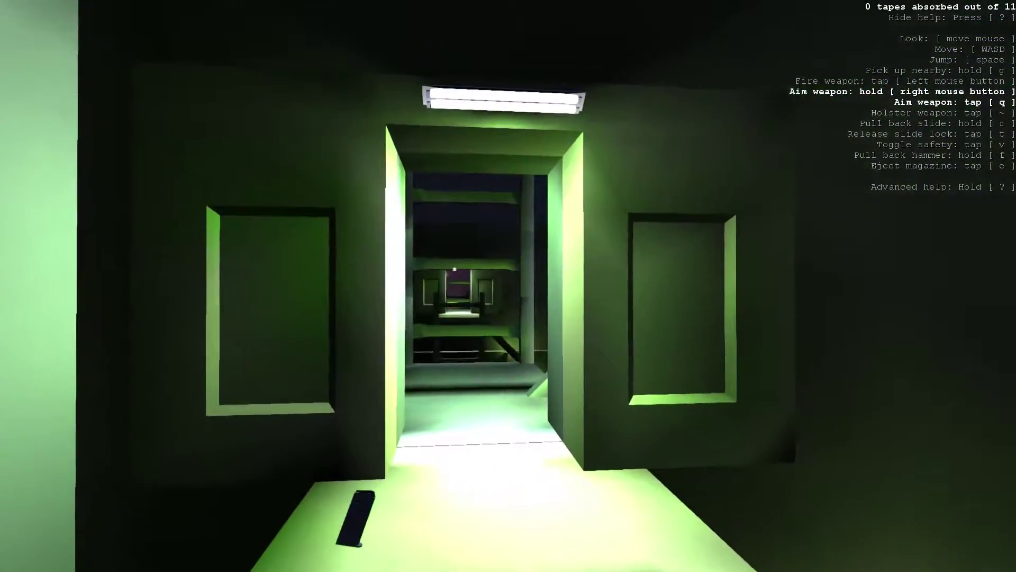
key("w")
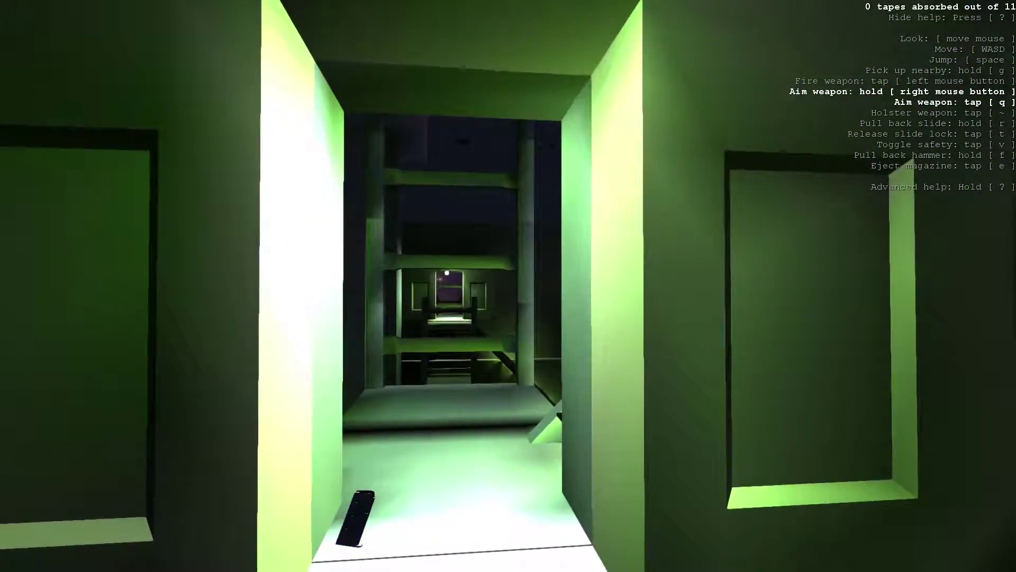
key("w")
key("w")
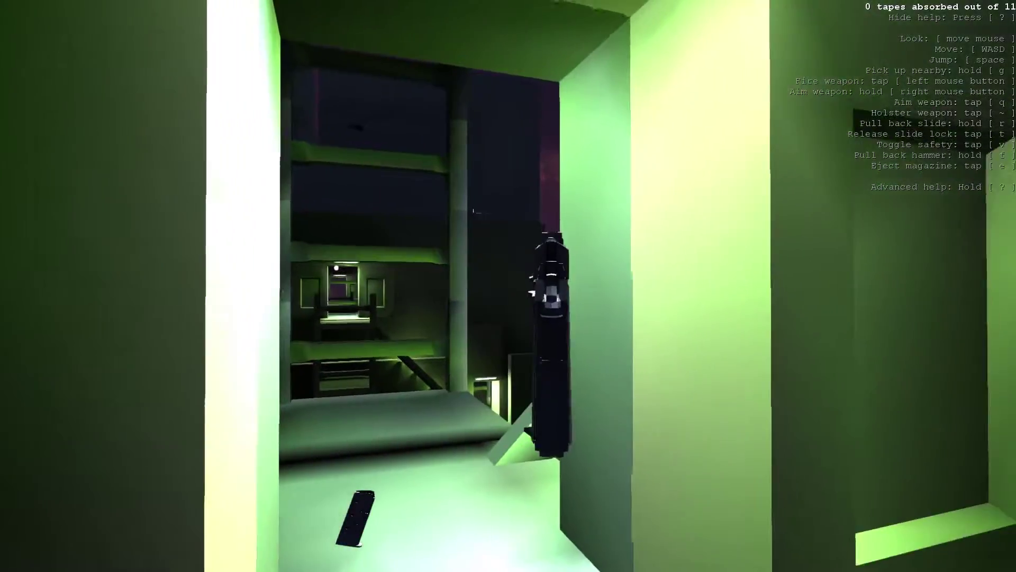
key("w")
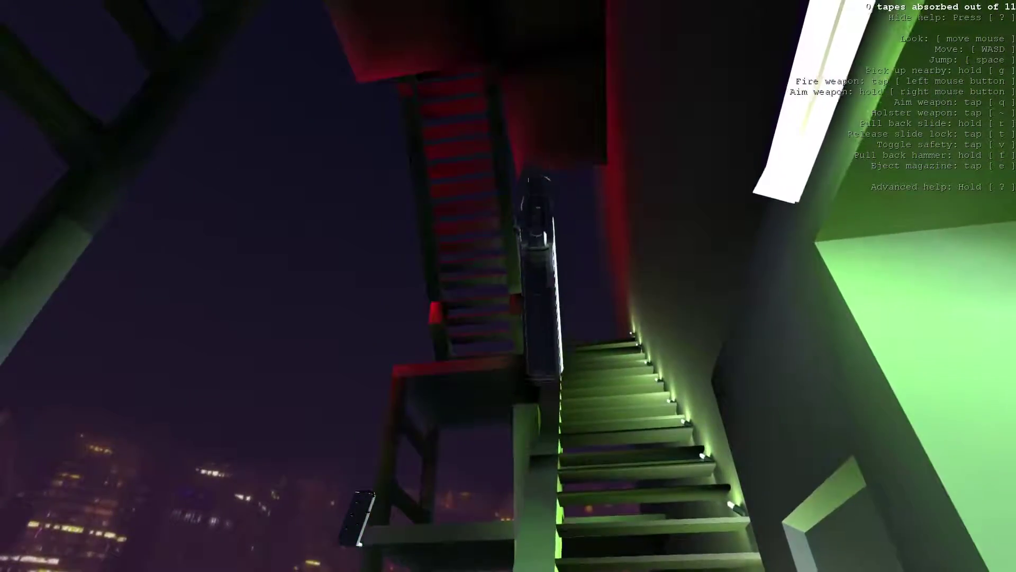
key("w")
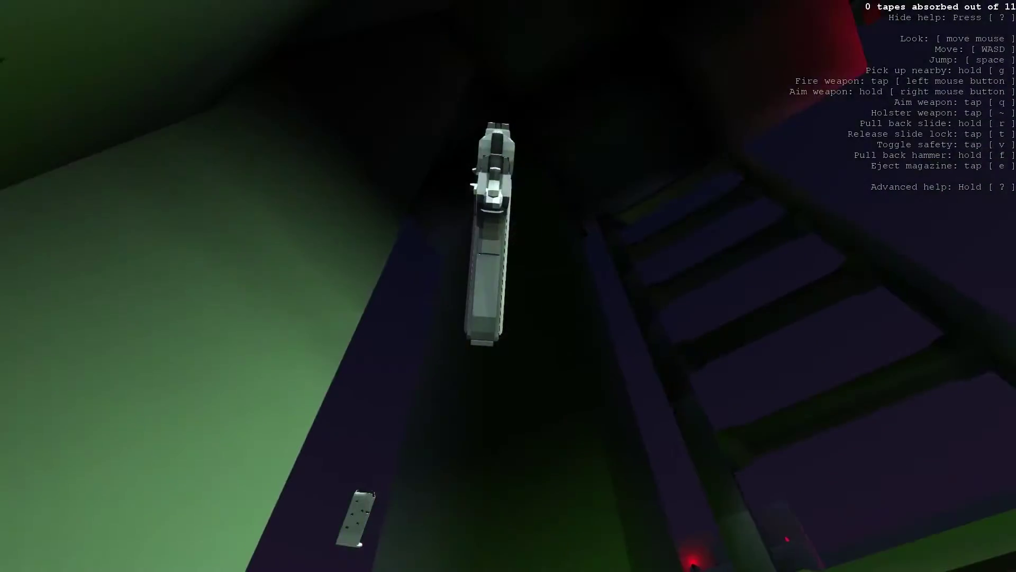
key("w")
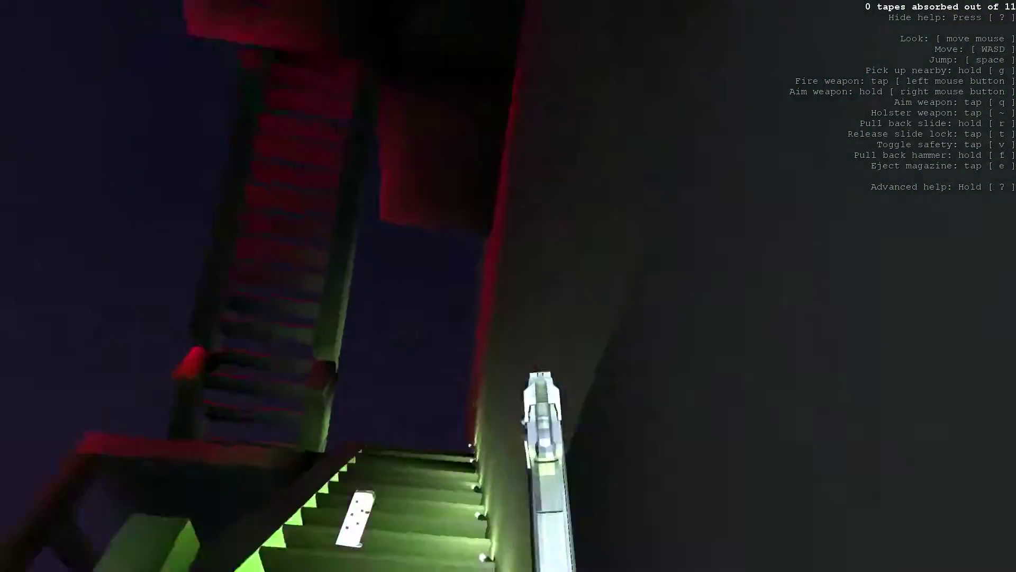
key("w")
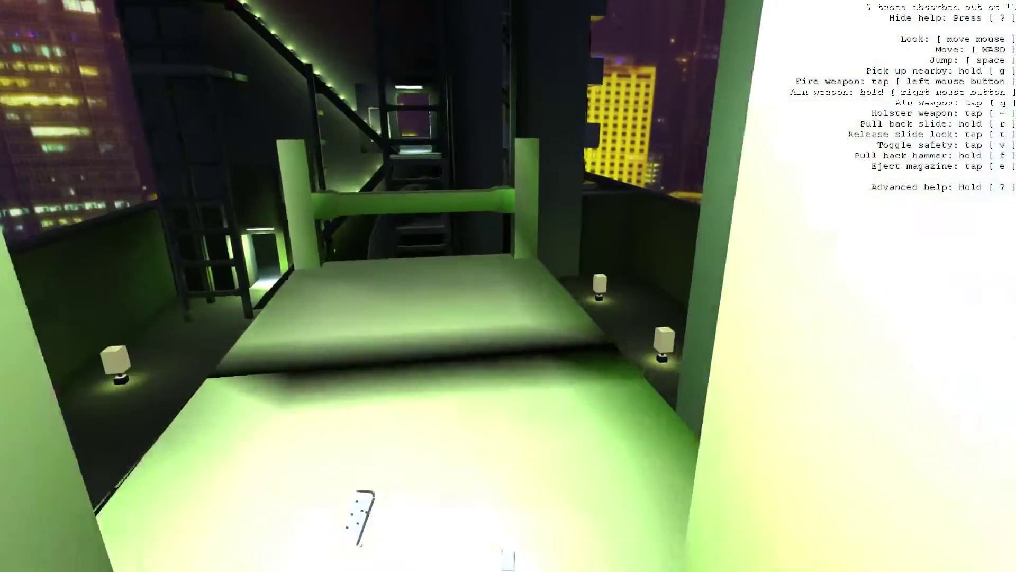
key("w")
key("q")
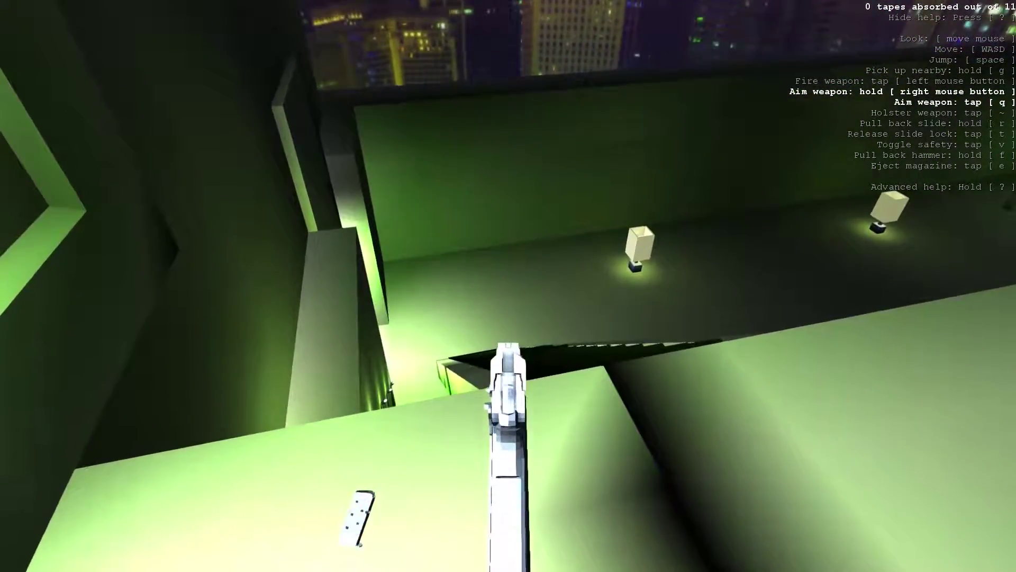
key("w")
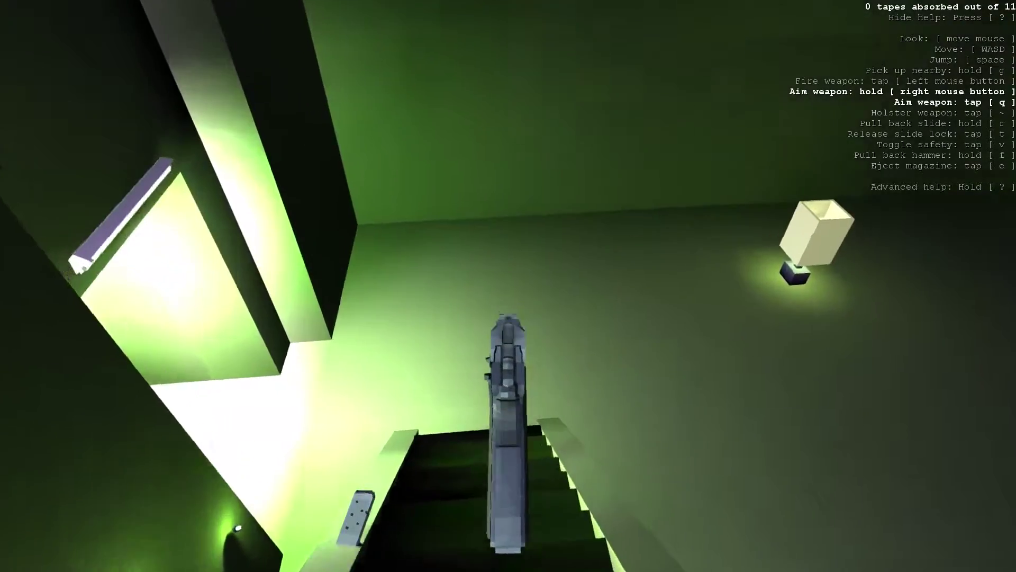
key("w")
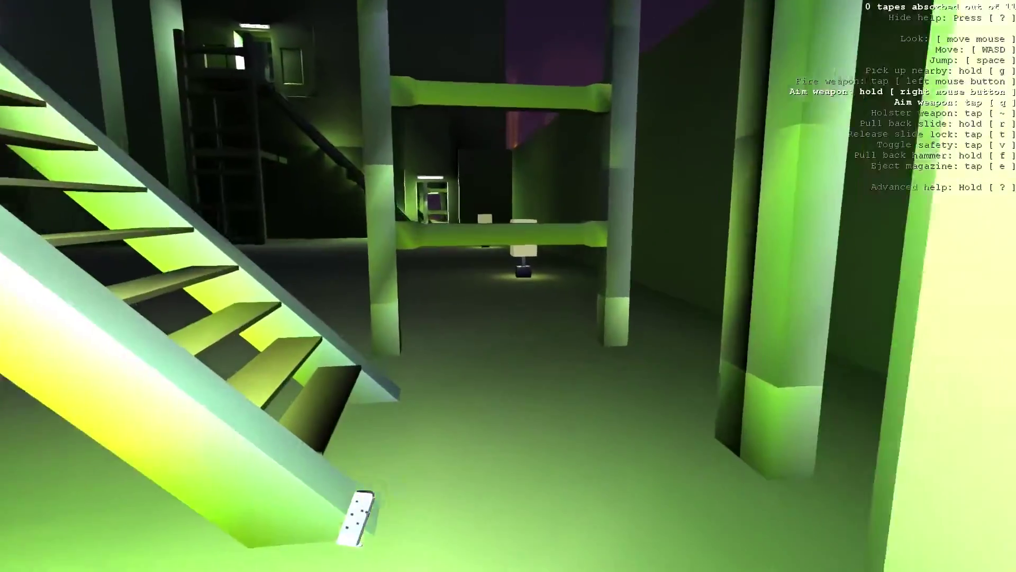
key("w")
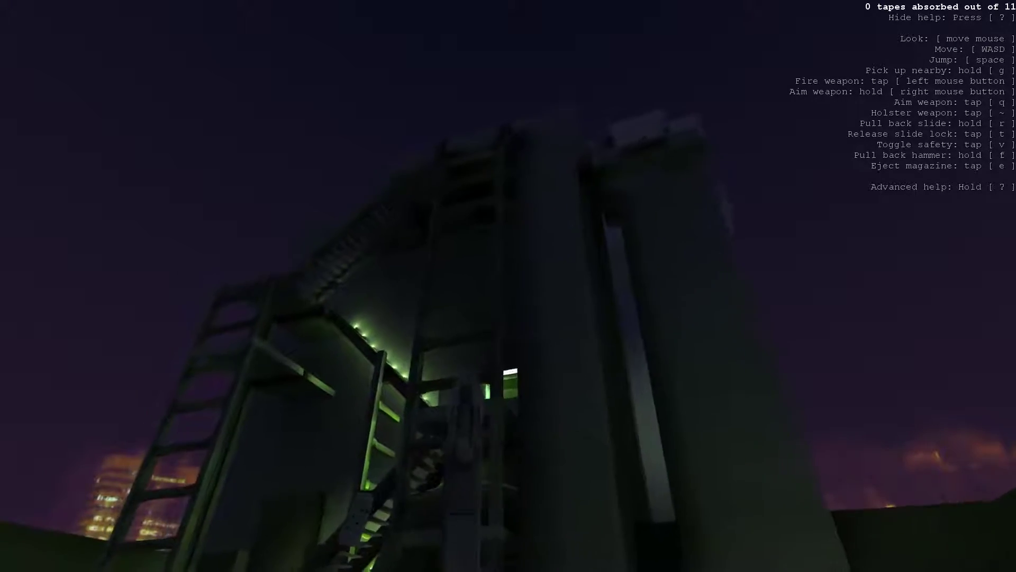
right_click(508, 286)
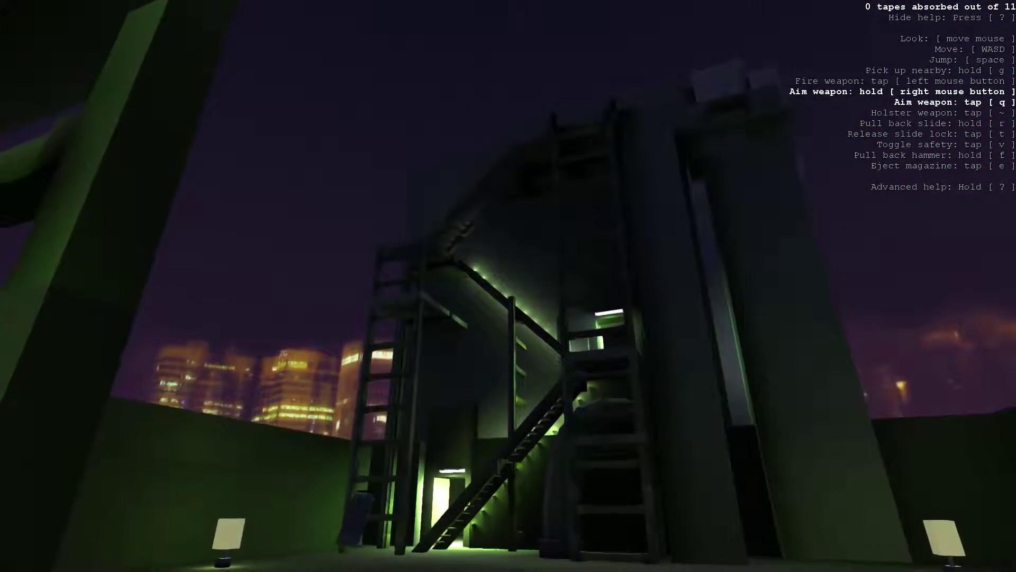
key("w")
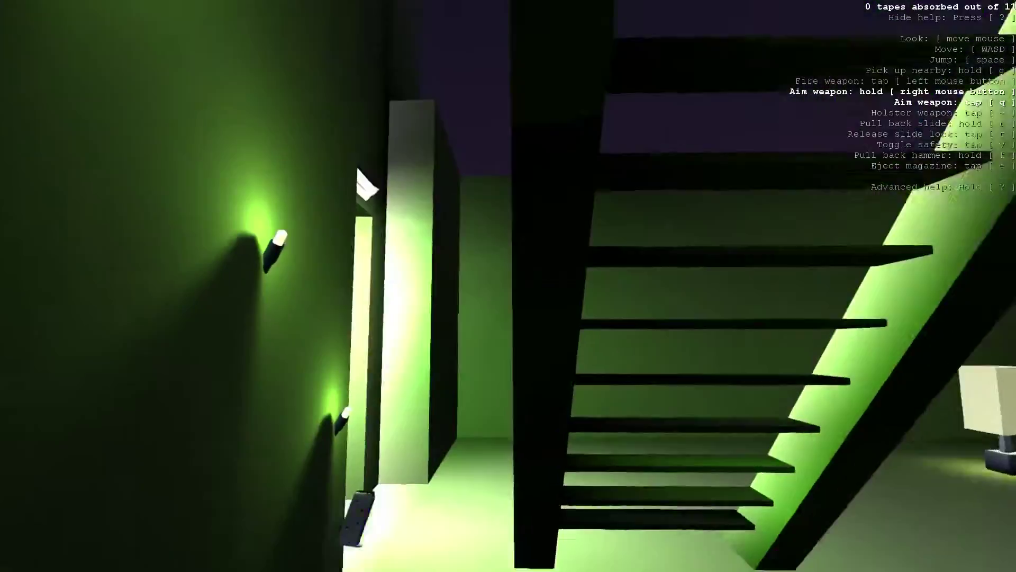
key("w")
key("w")
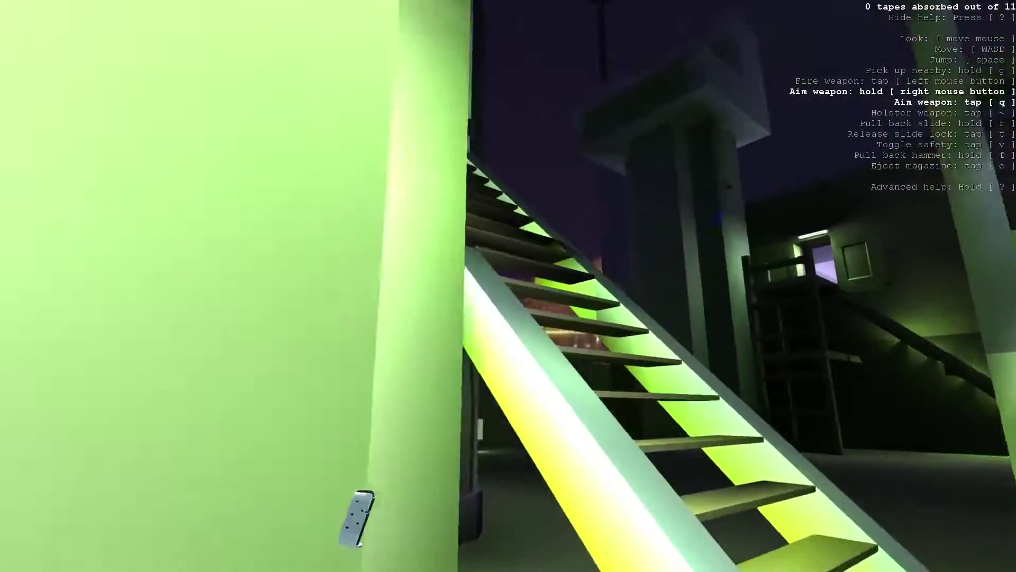
key("w")
key("w")
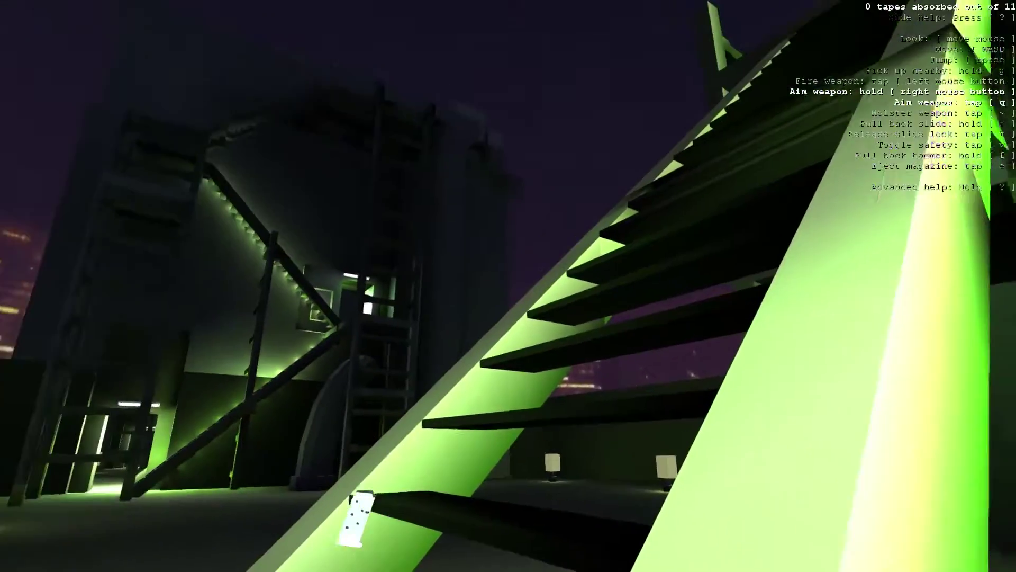
key("w")
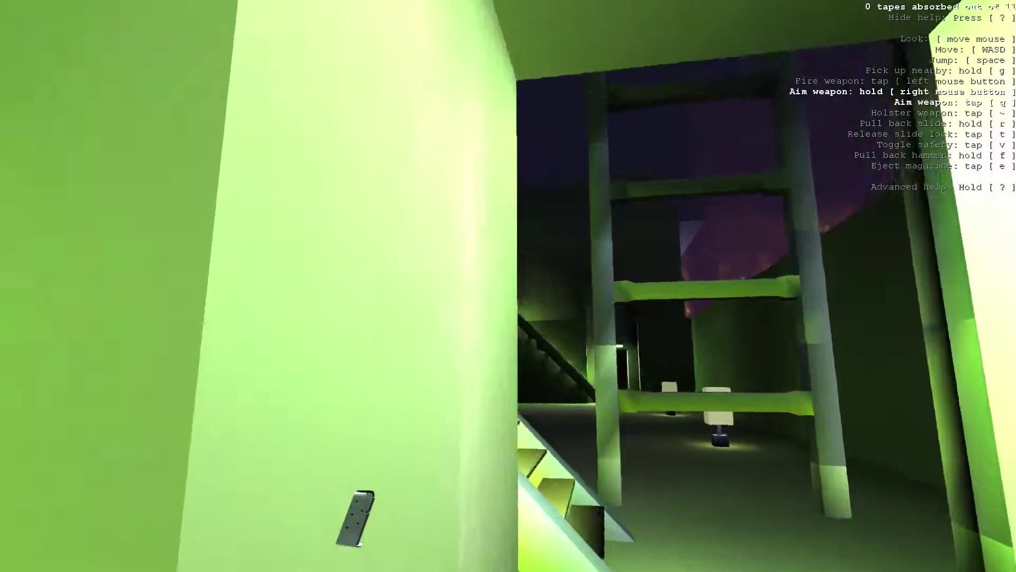
key("w")
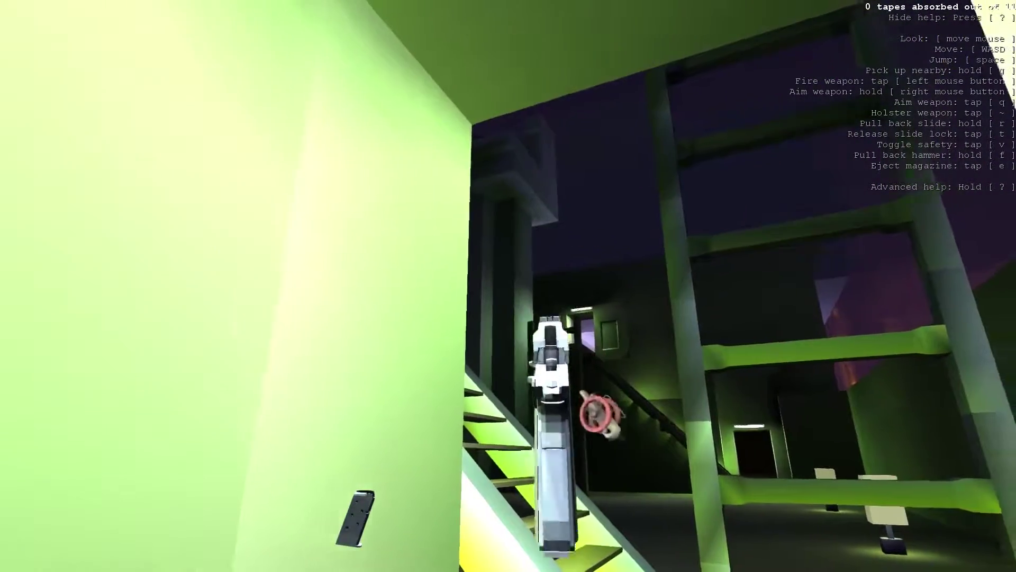
key("w")
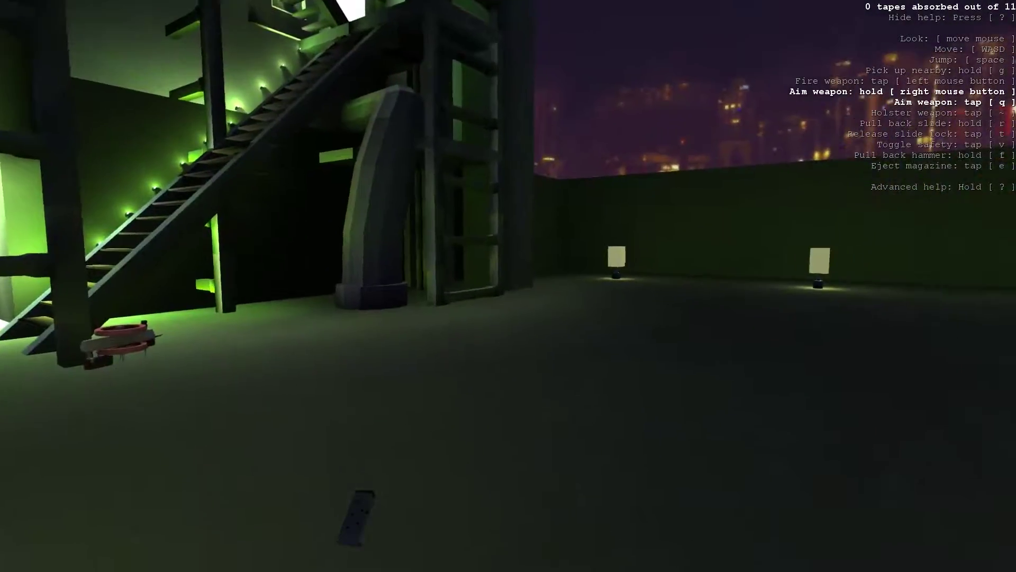
key("w")
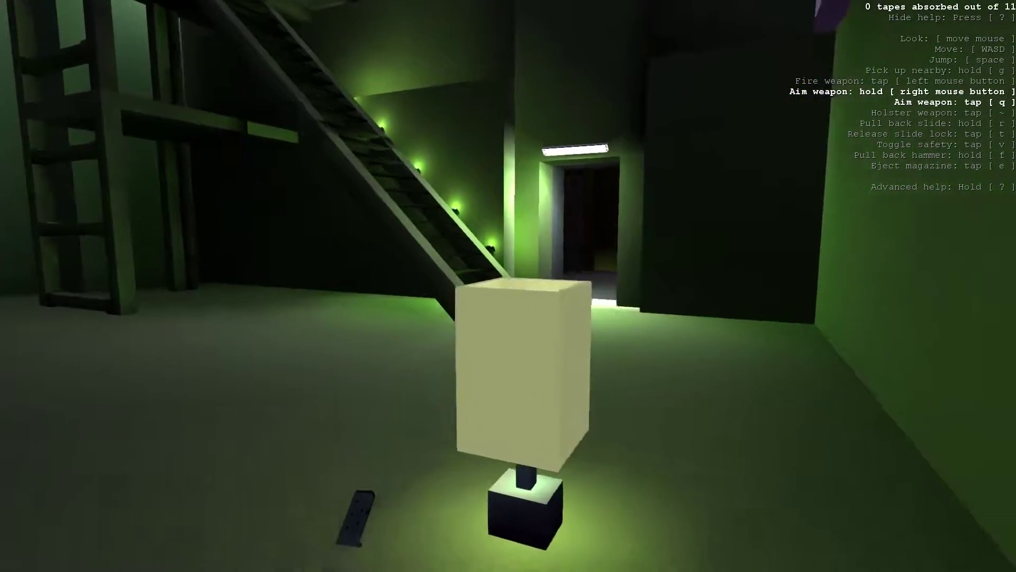
key("w")
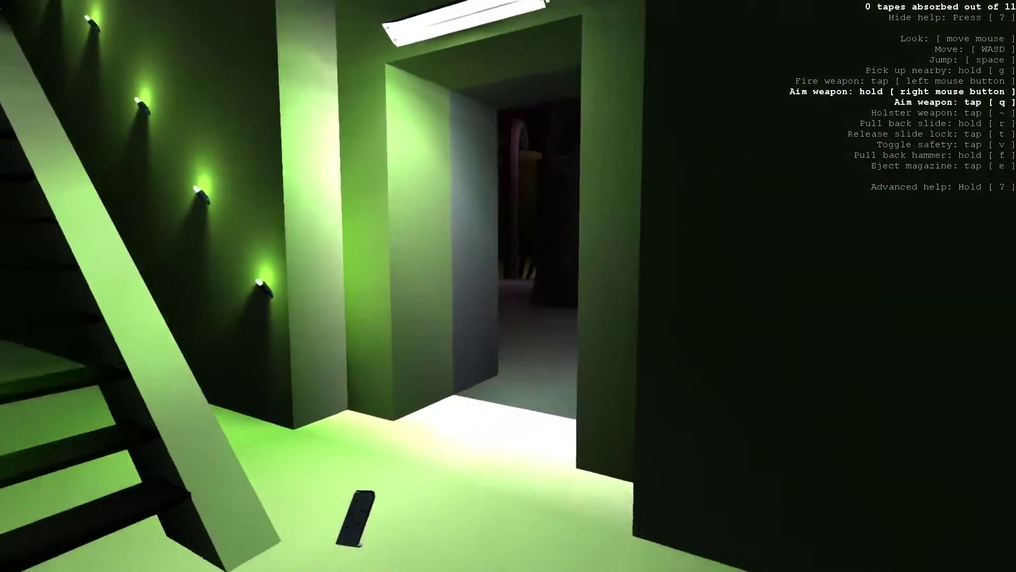
key("w")
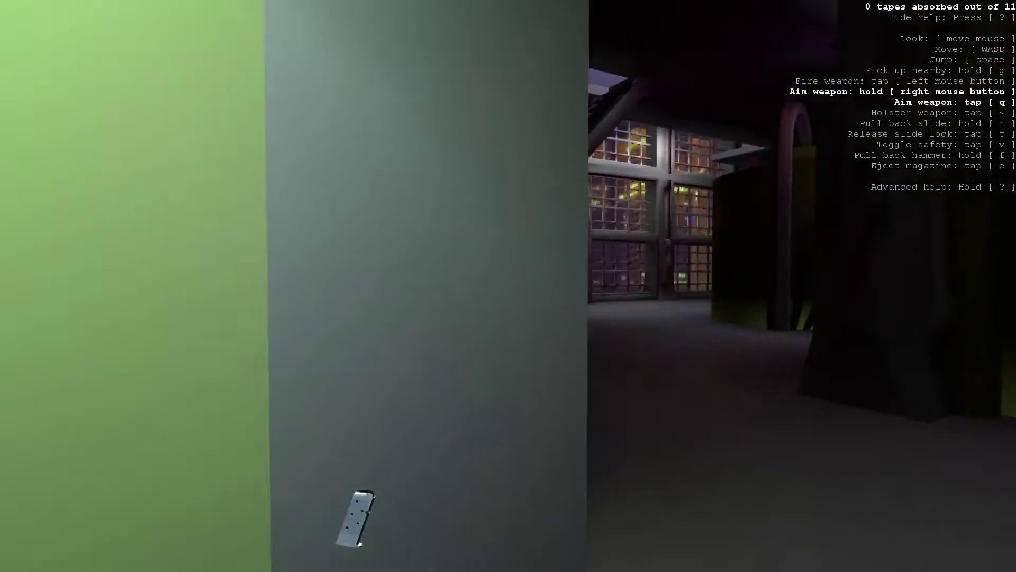
key("w")
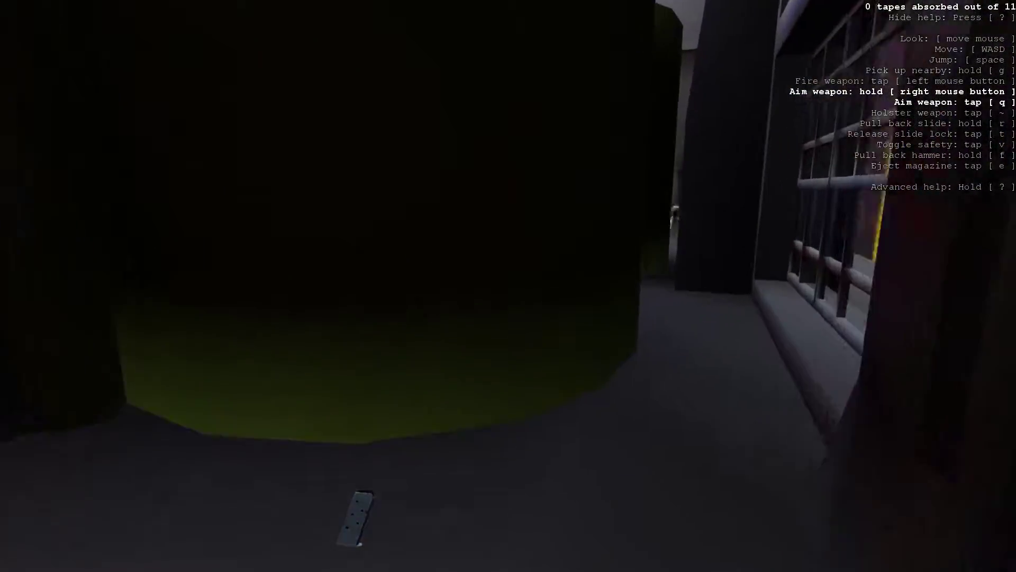
key("w")
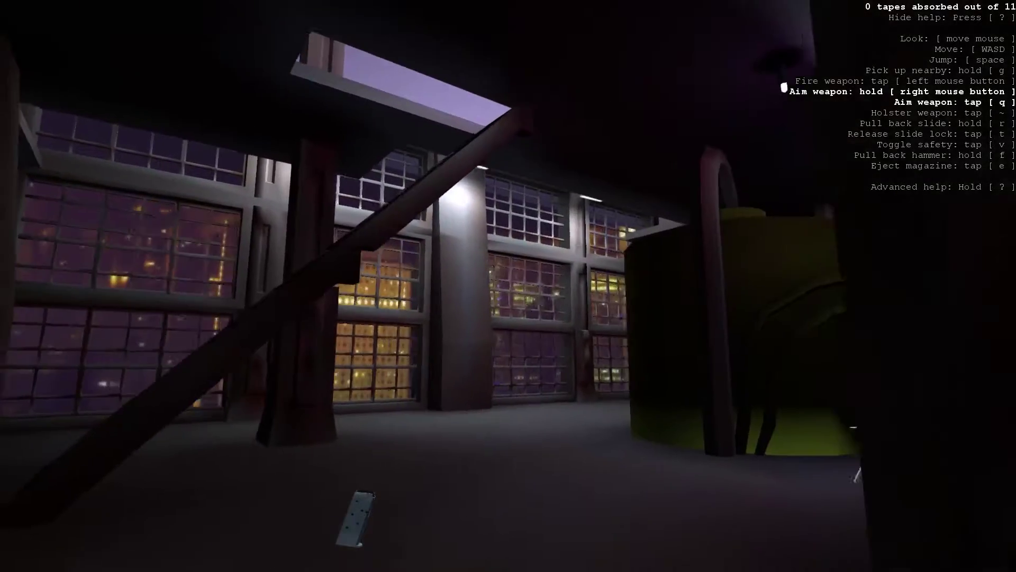
key("w")
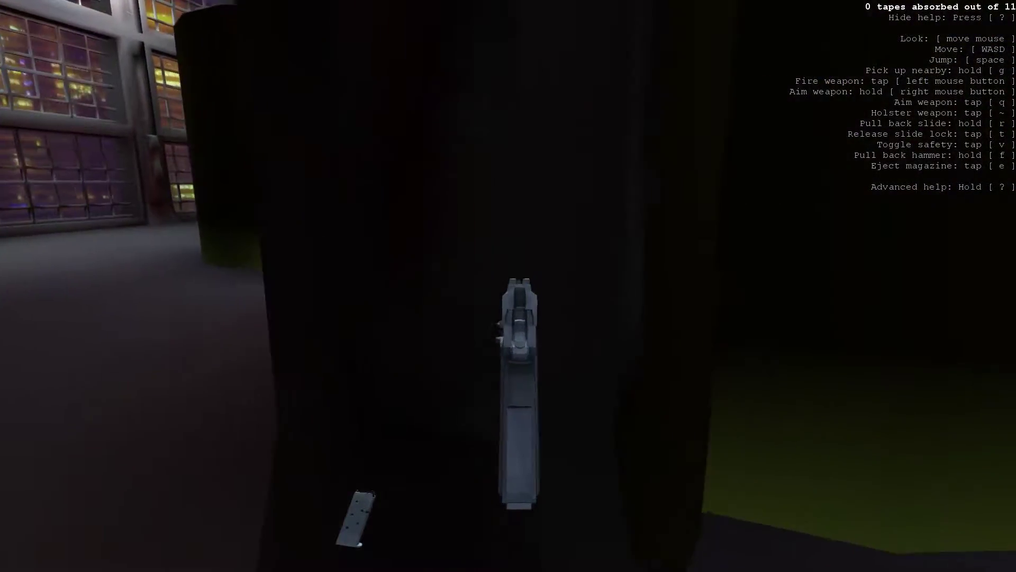
key("w")
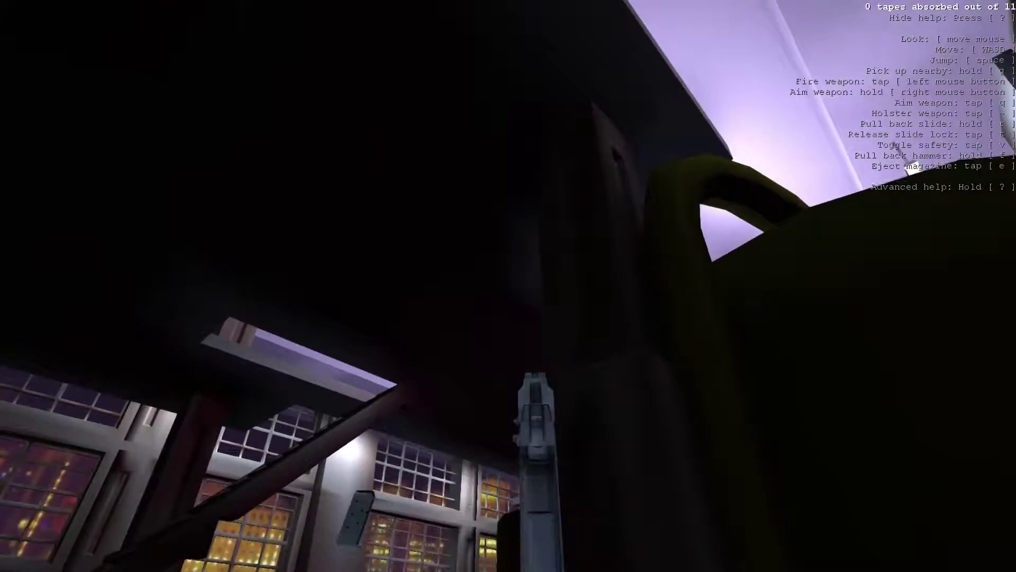
key("w")
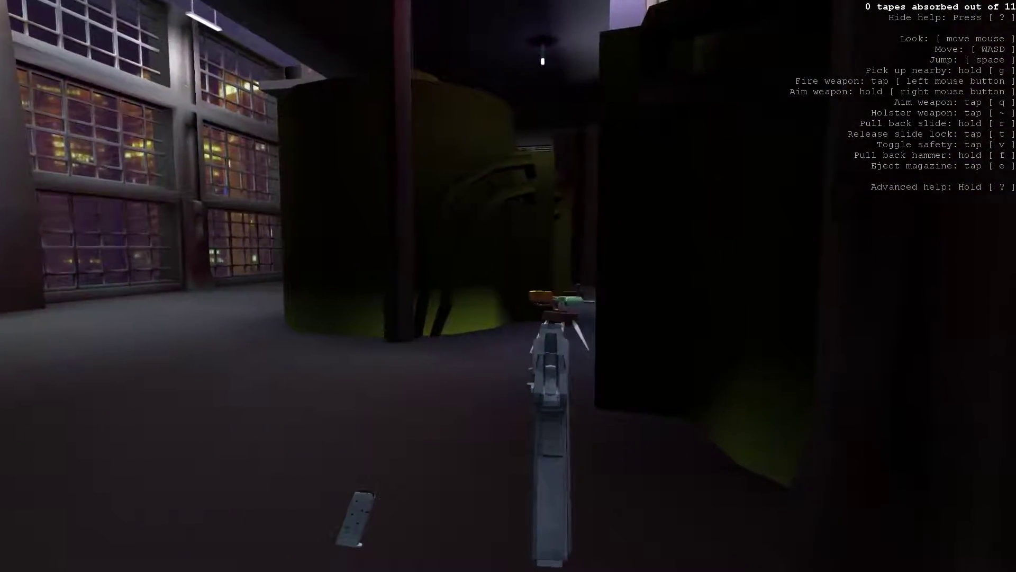
key("w")
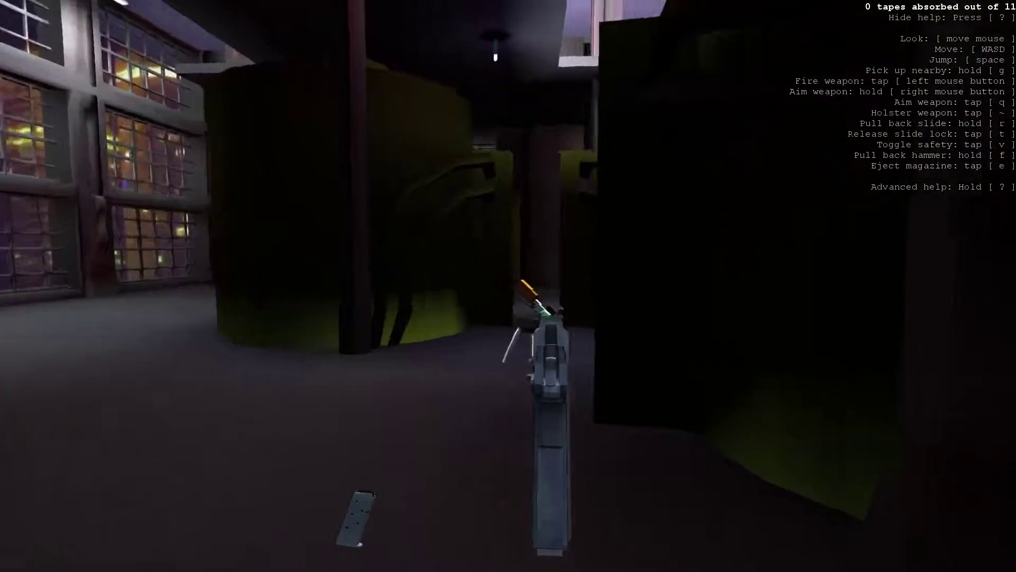
key("w")
key("q")
key("w")
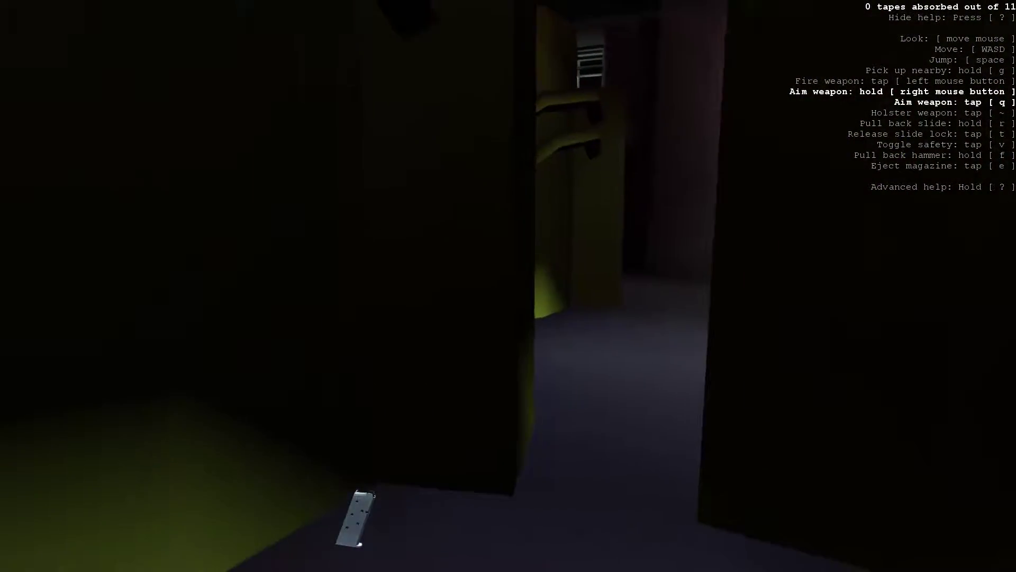
key("w")
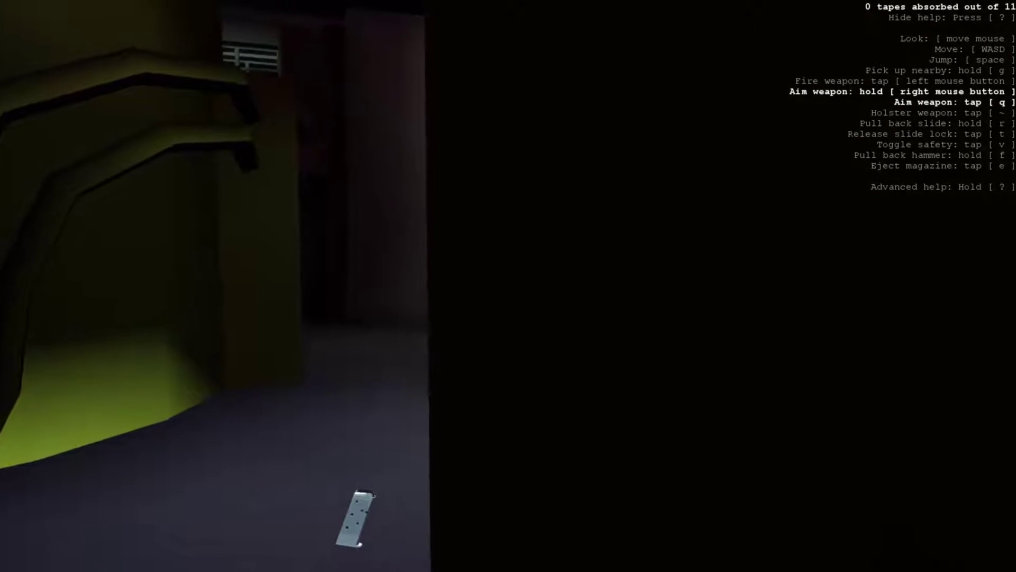
key("w")
key("w")
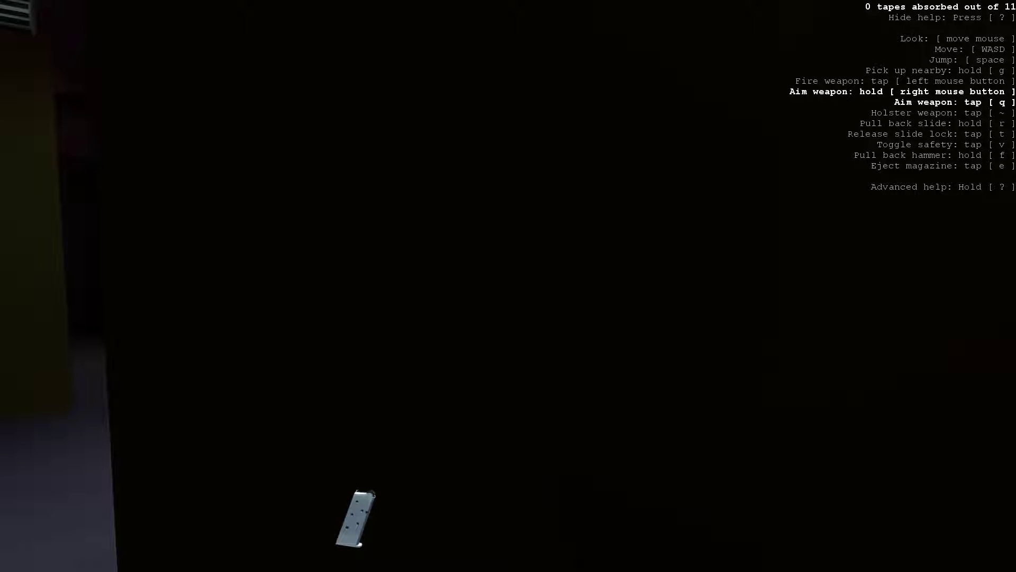
key("q")
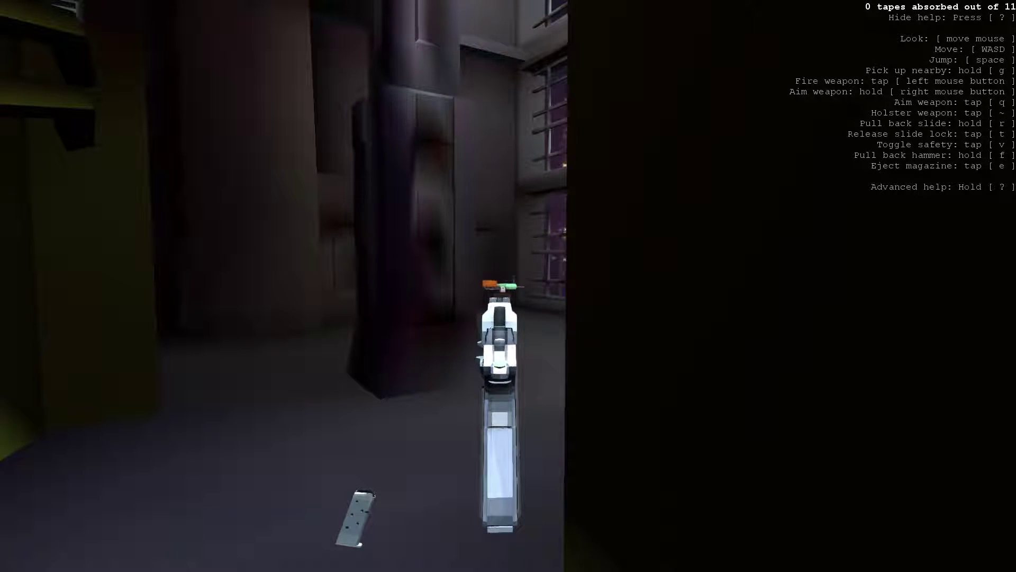
key("q")
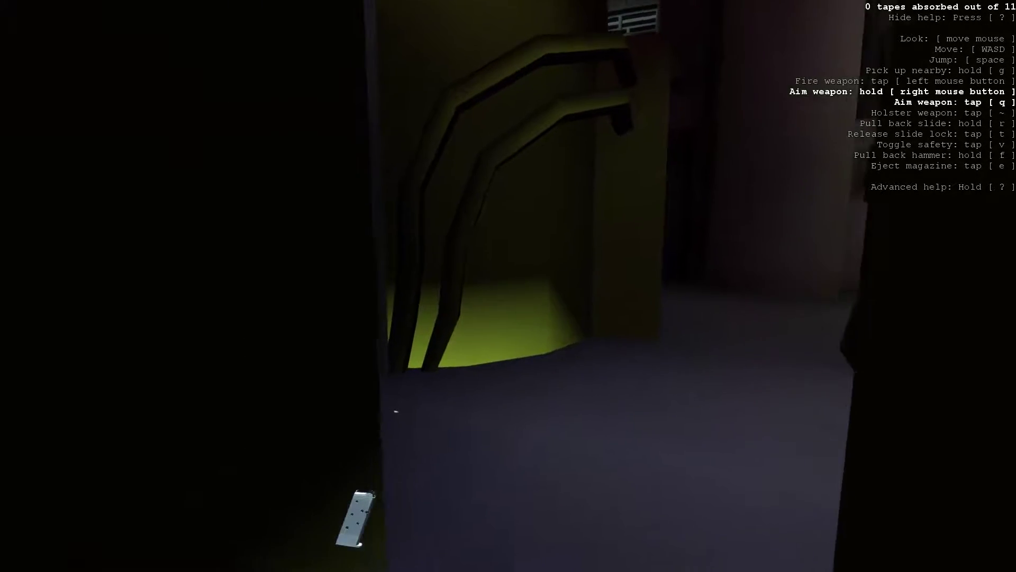
key("w")
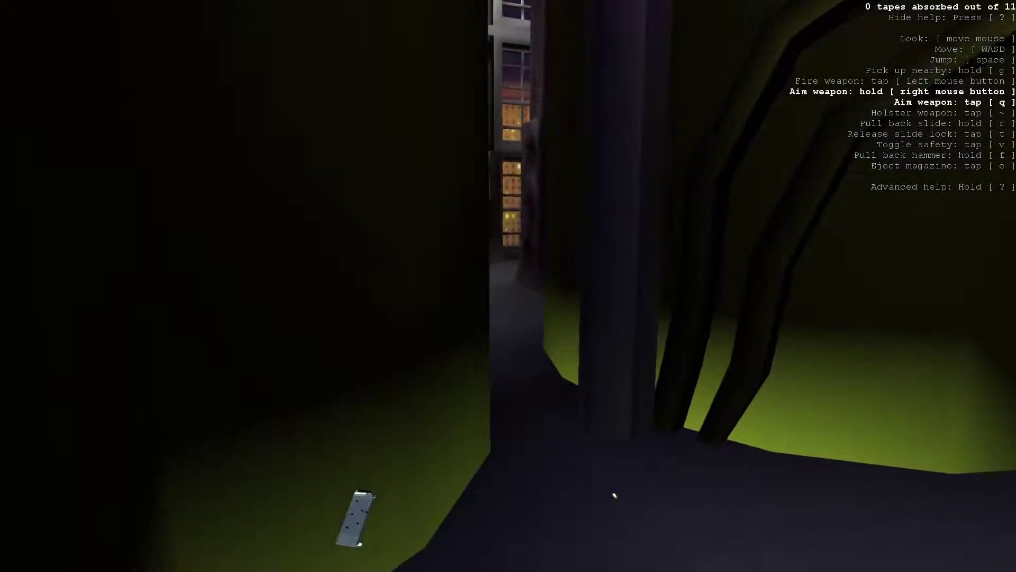
key("w")
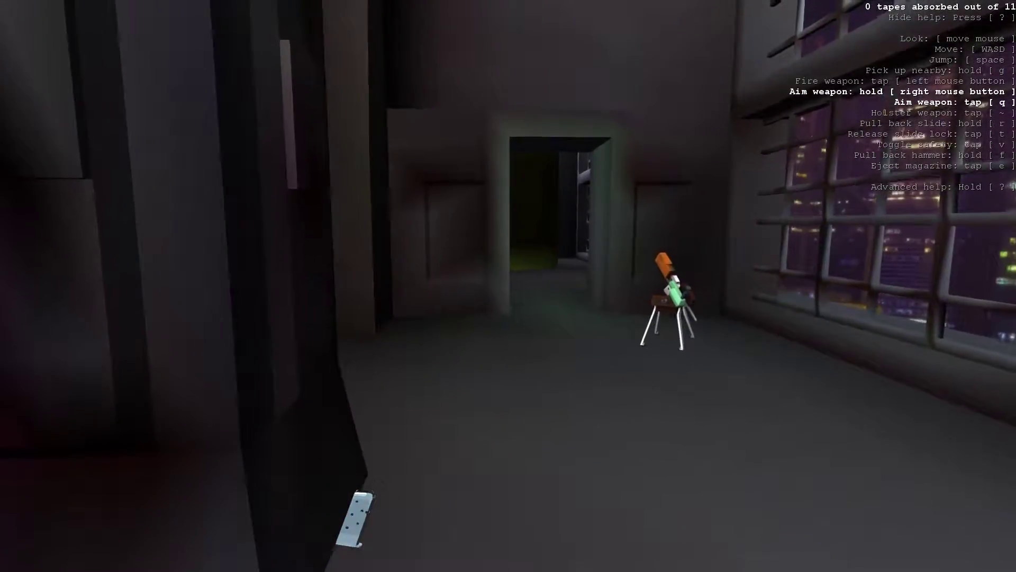
key("q")
key("w")
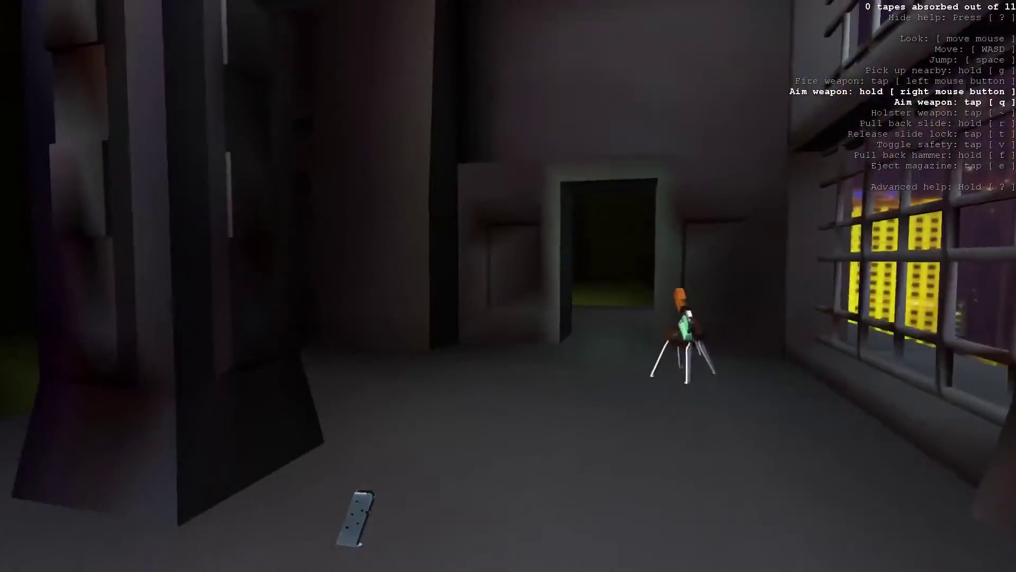
key("w")
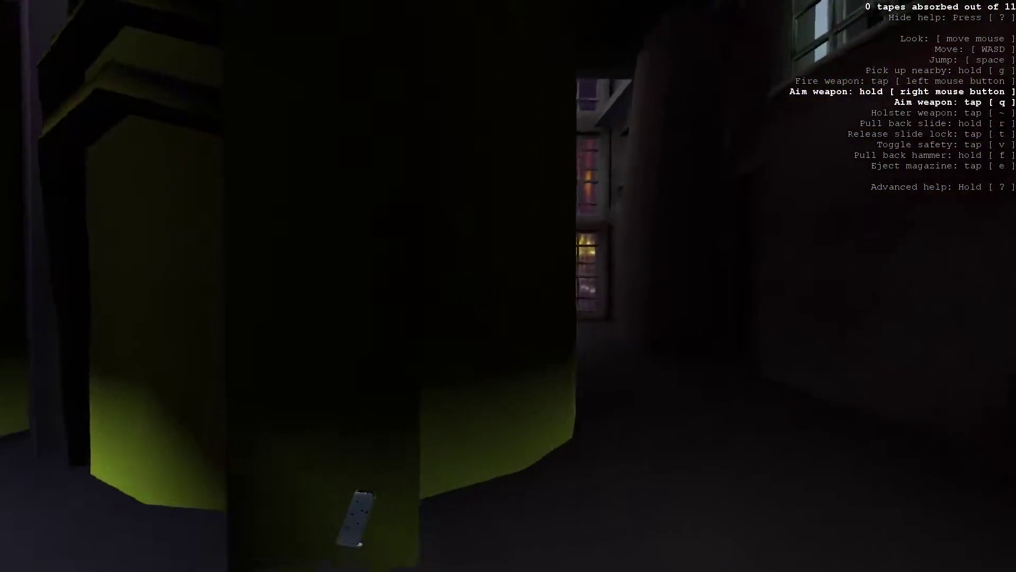
key("w")
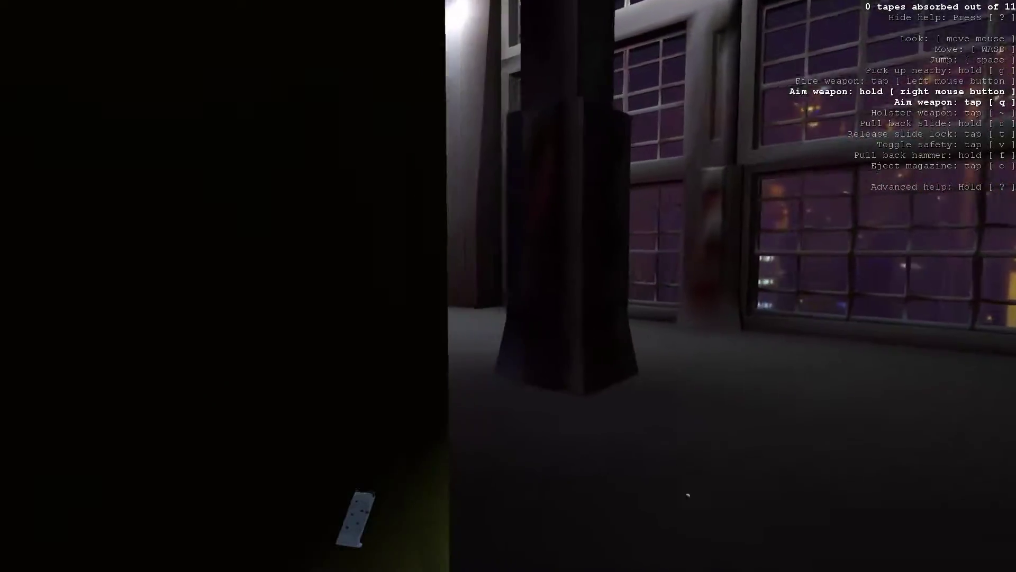
key("w")
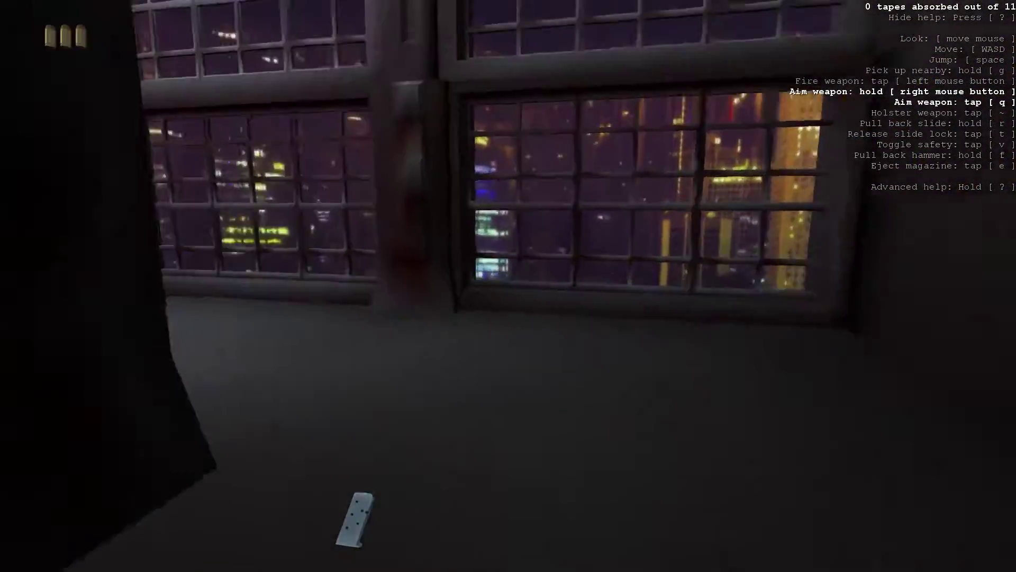
key("w")
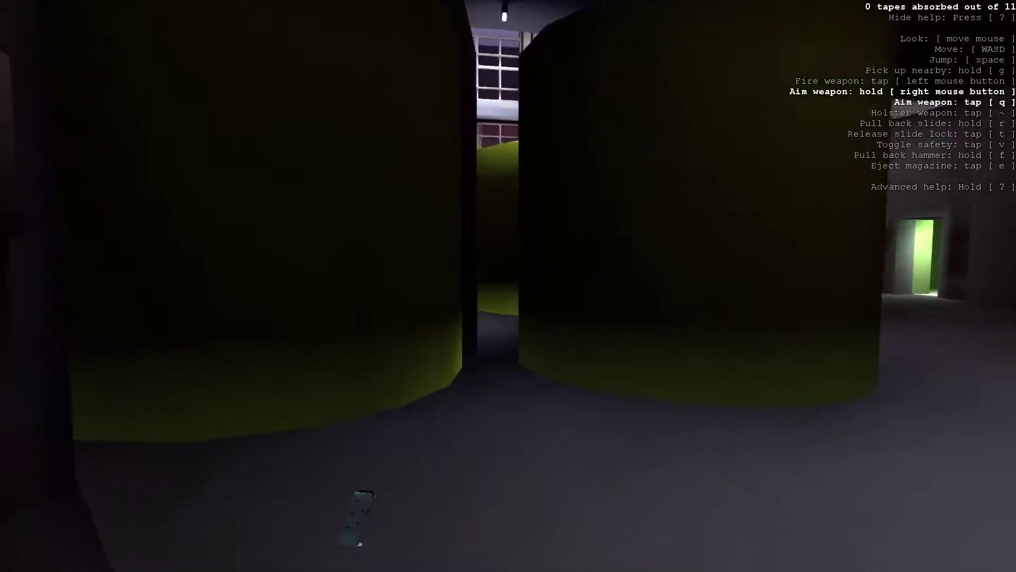
key("w")
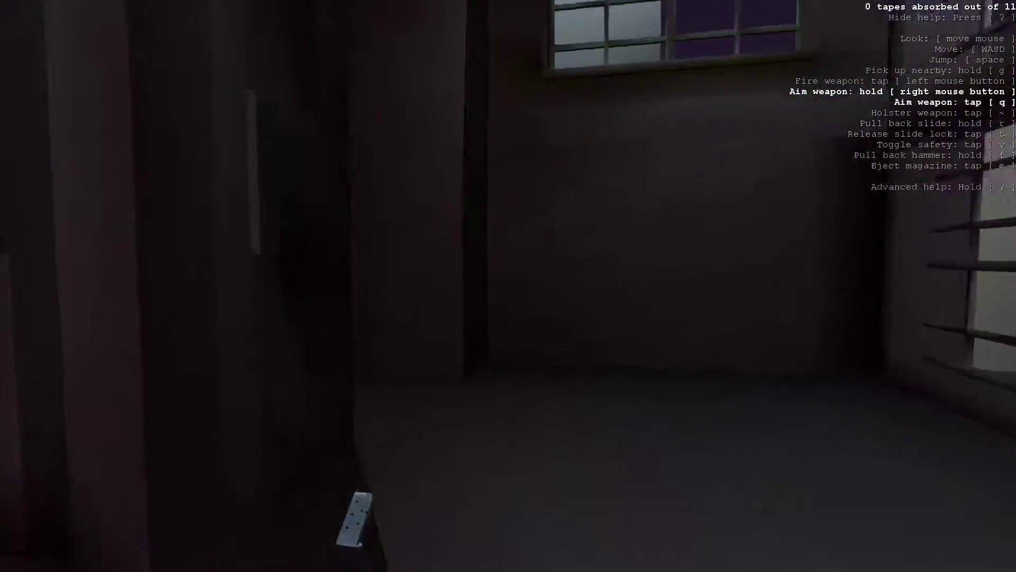
key("w")
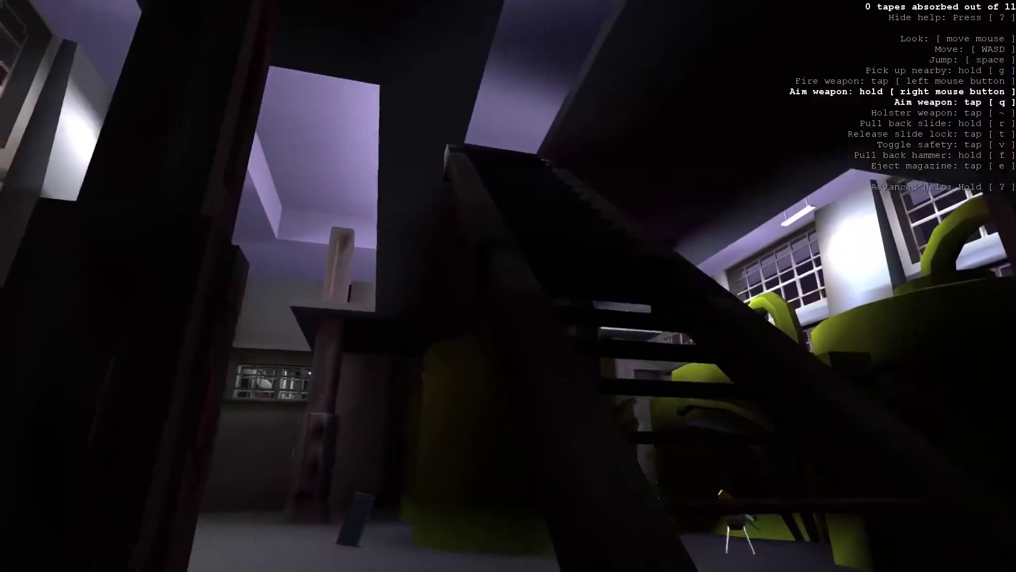
key("w")
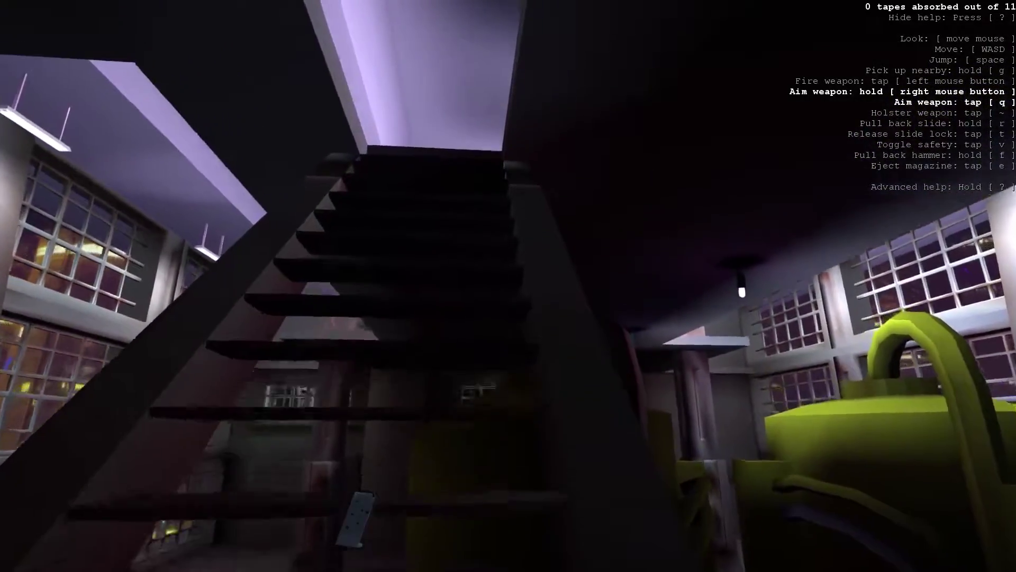
key("w")
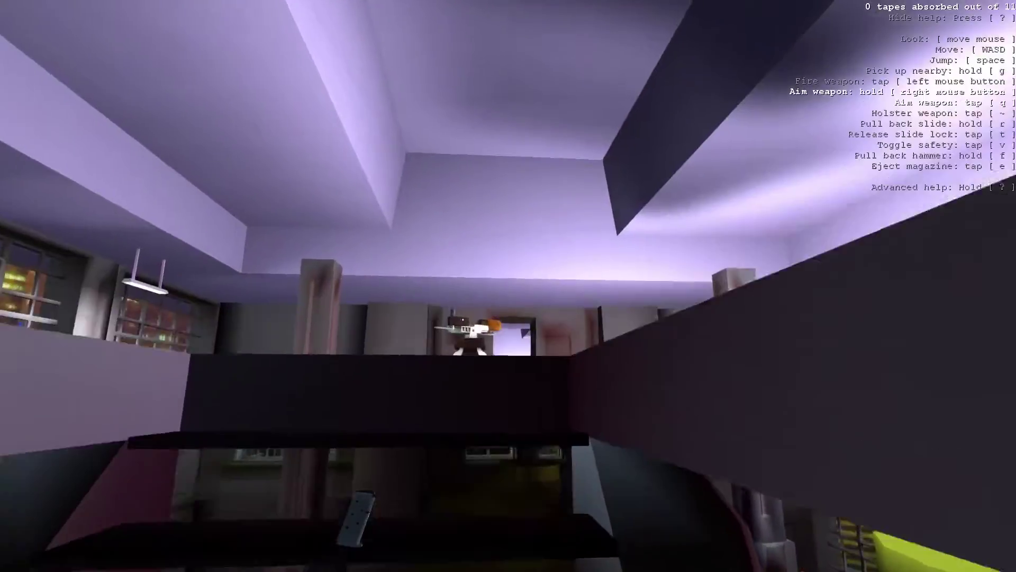
key("s")
key("s")
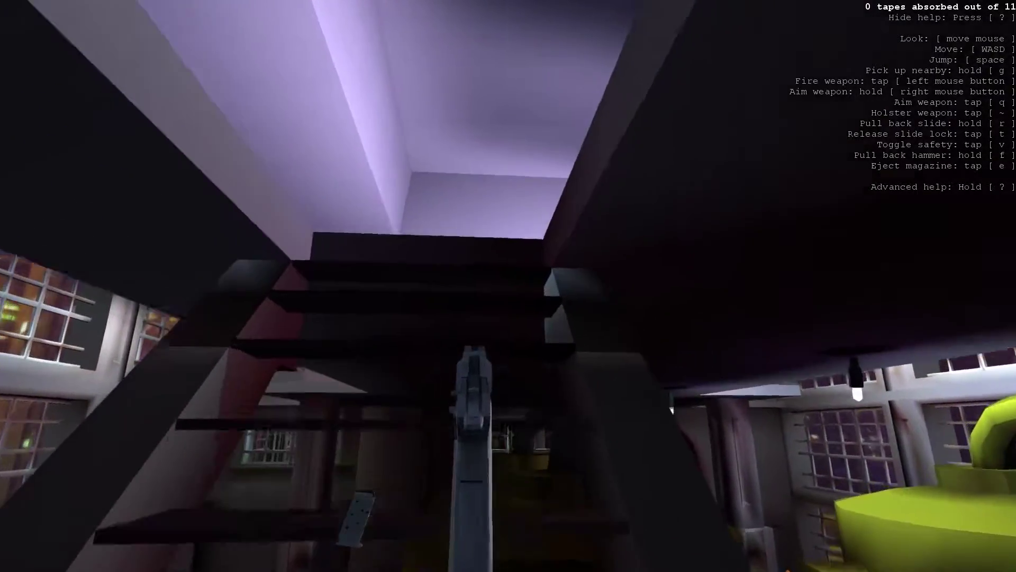
key("w")
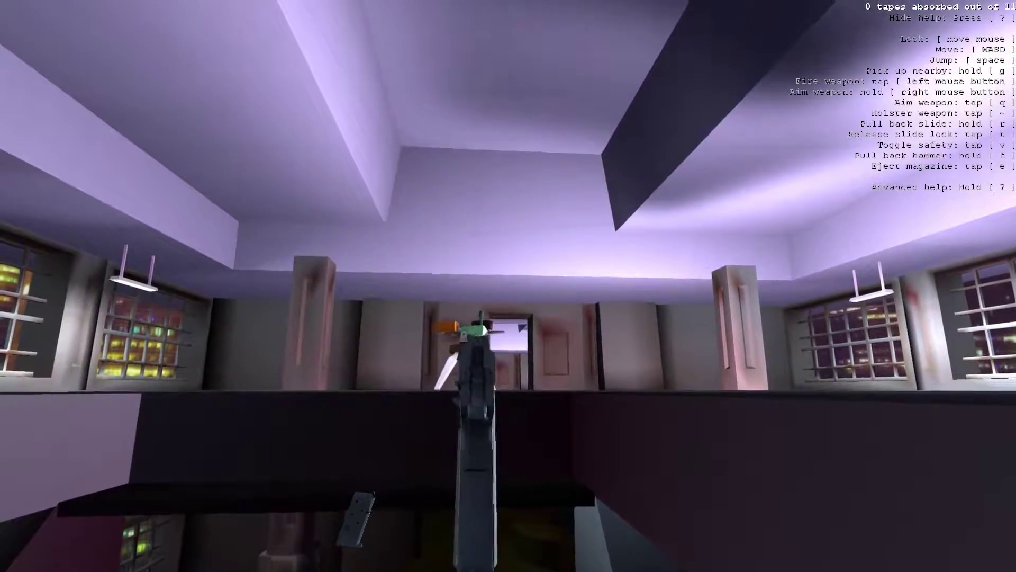
key("q")
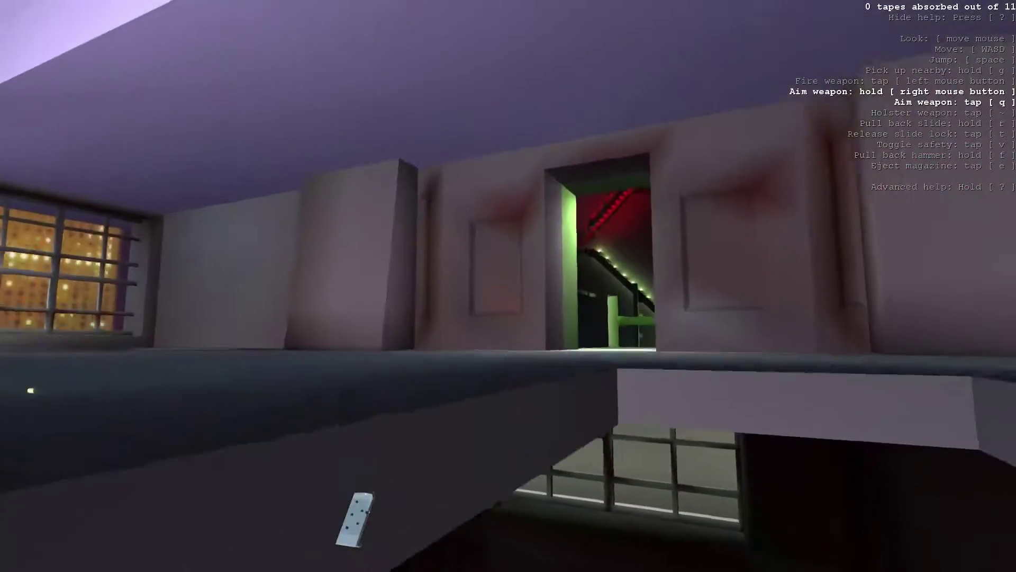
key("w")
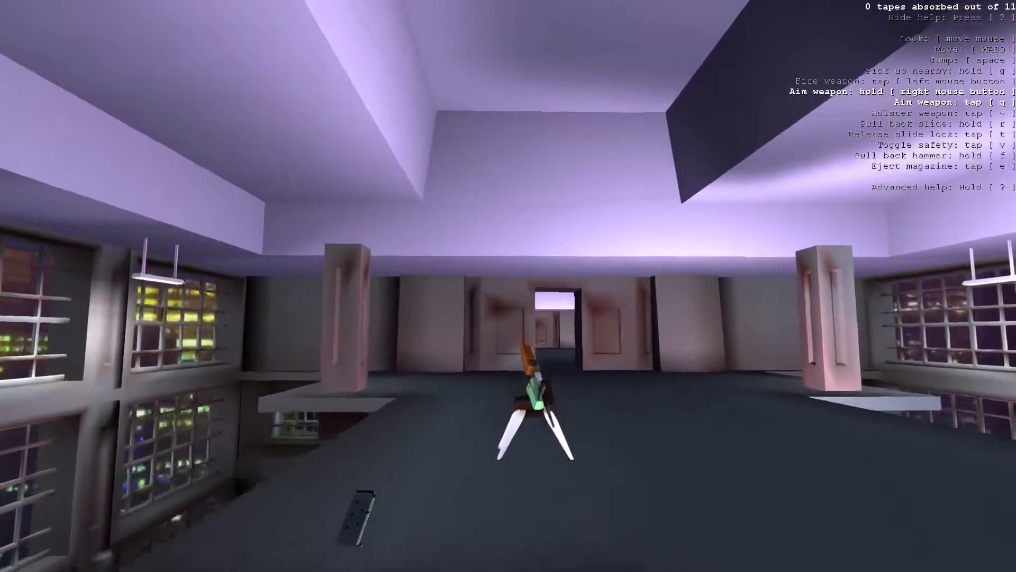
key("w")
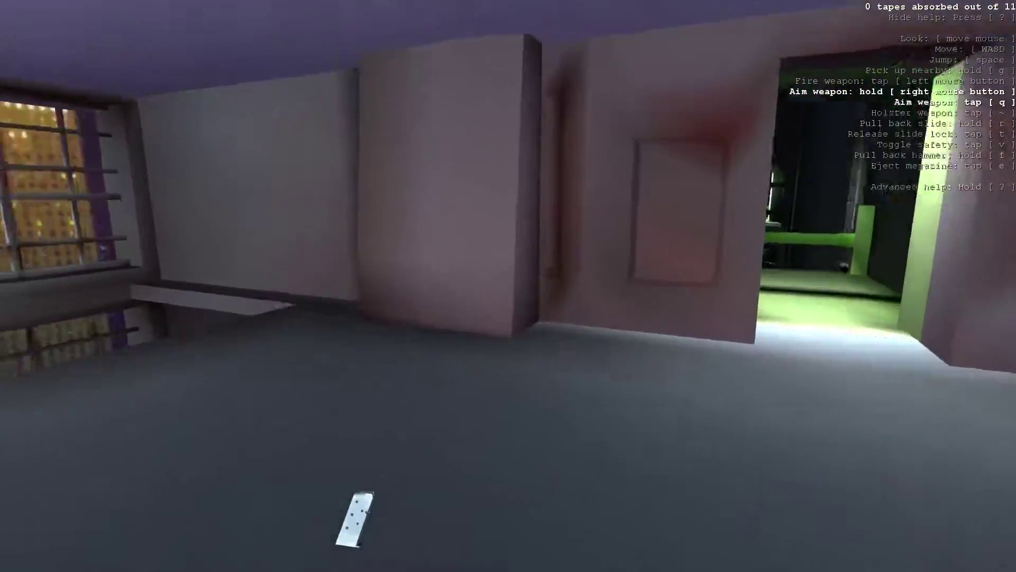
key("w")
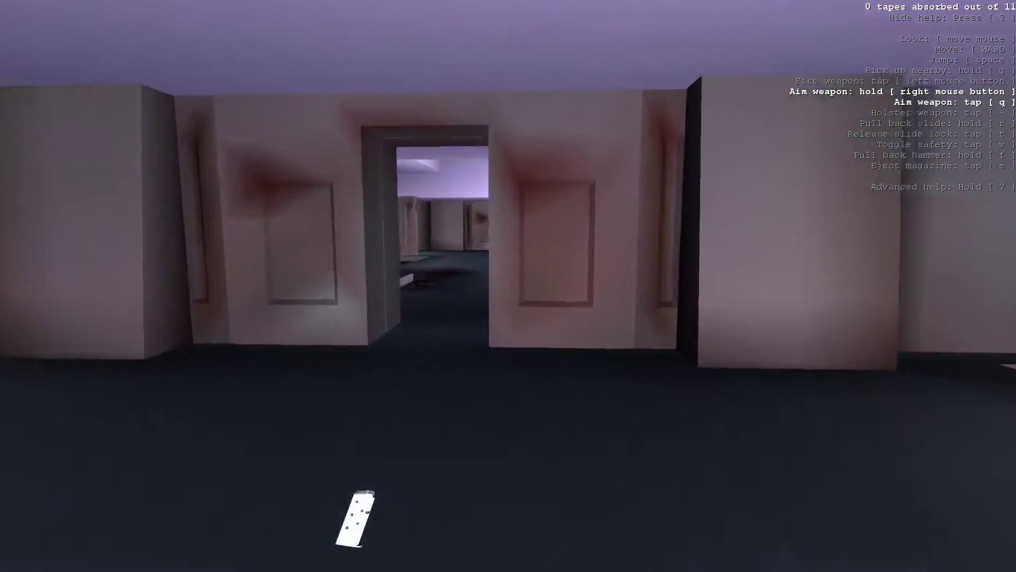
key("w")
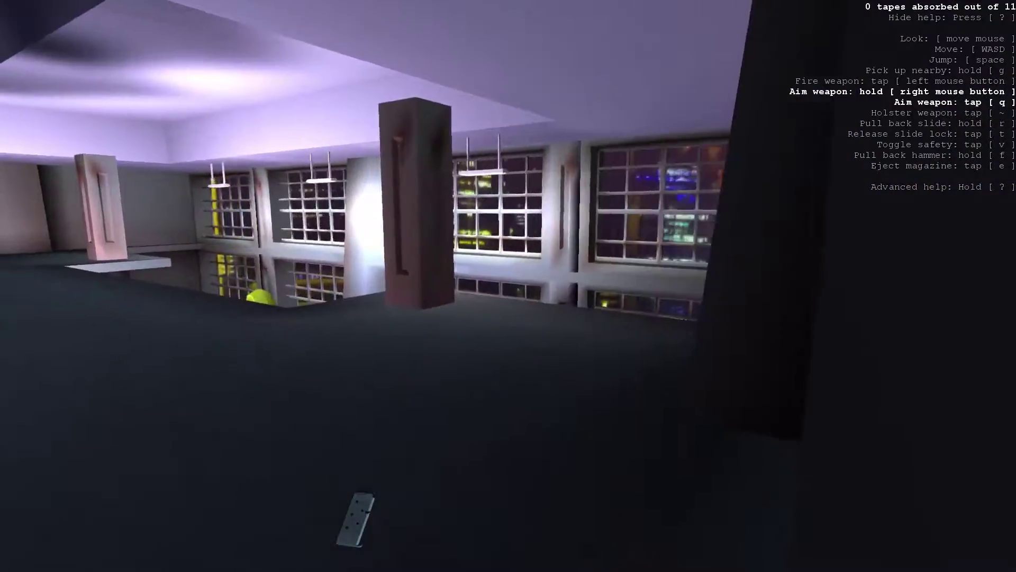
key("w")
key("w")
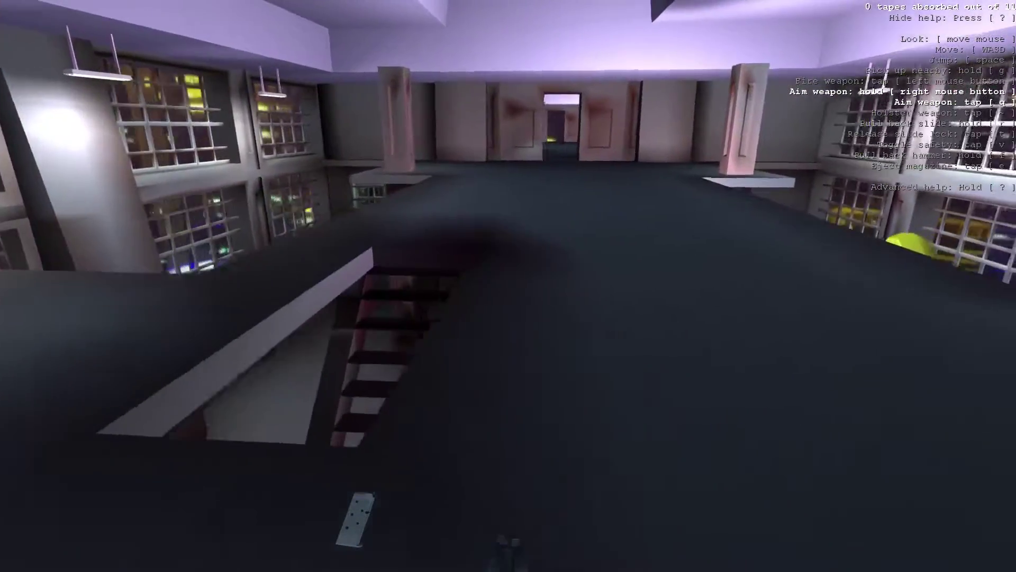
key("w")
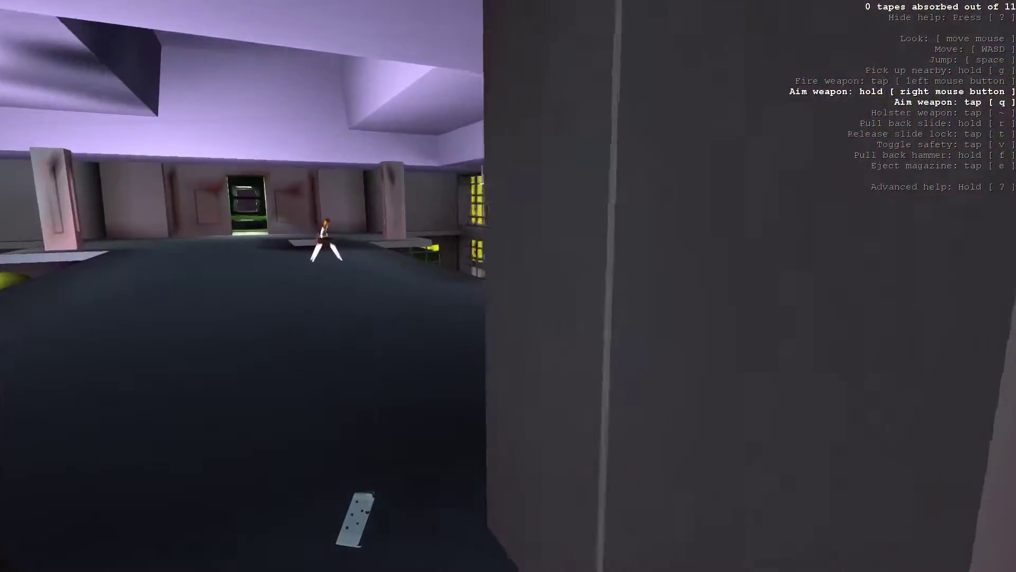
key("w")
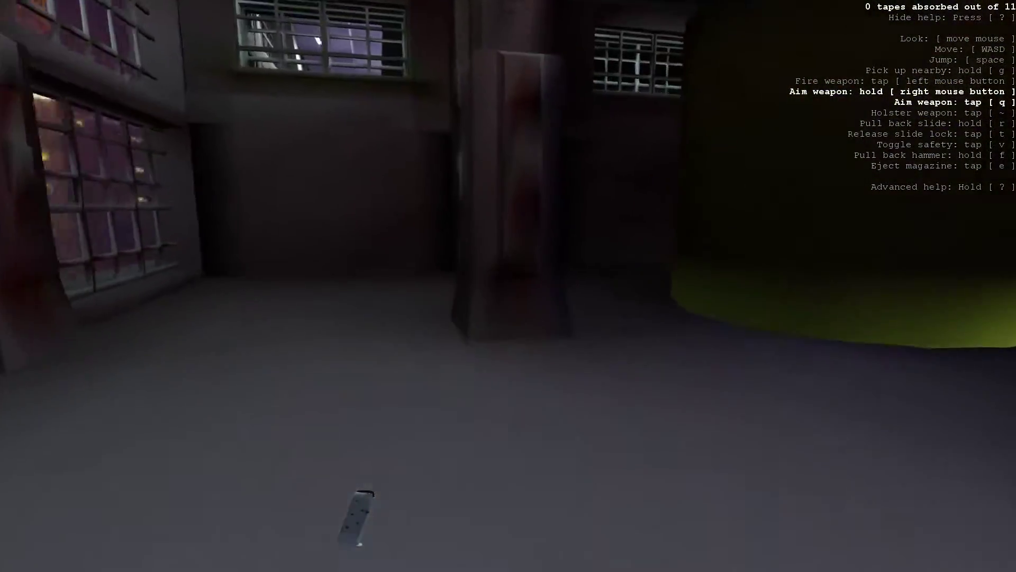
key("w")
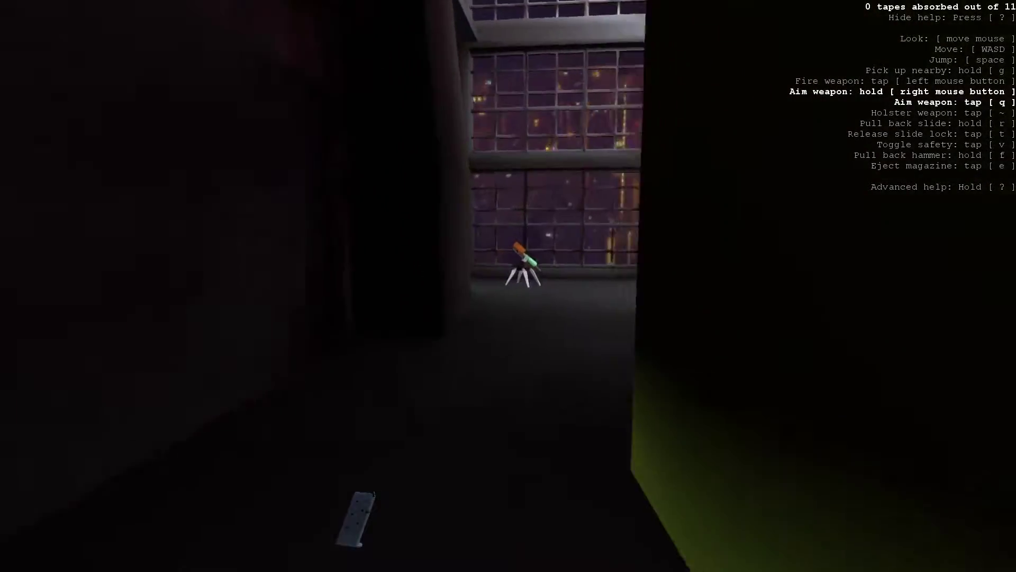
key("w")
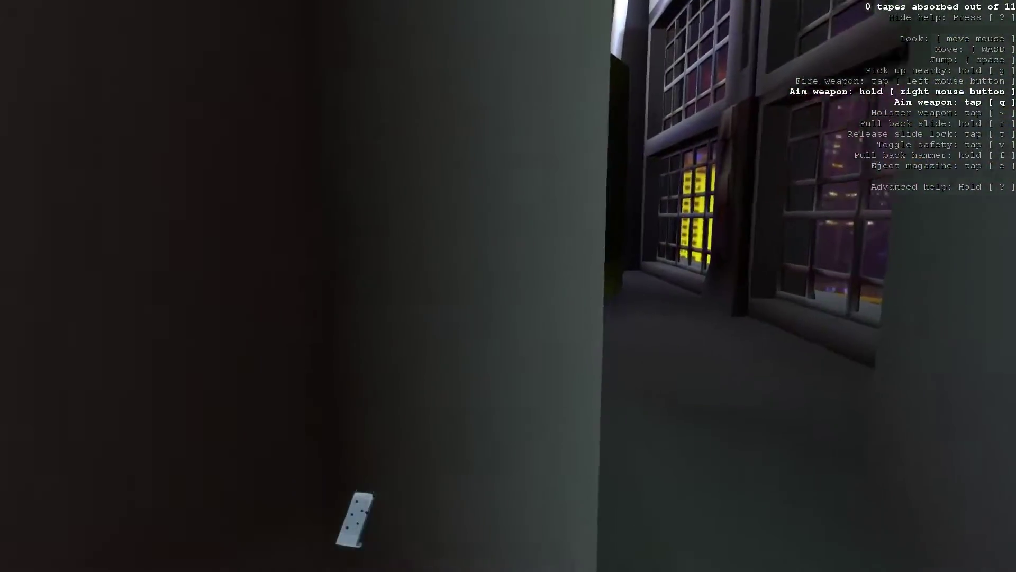
key("w")
key("w")
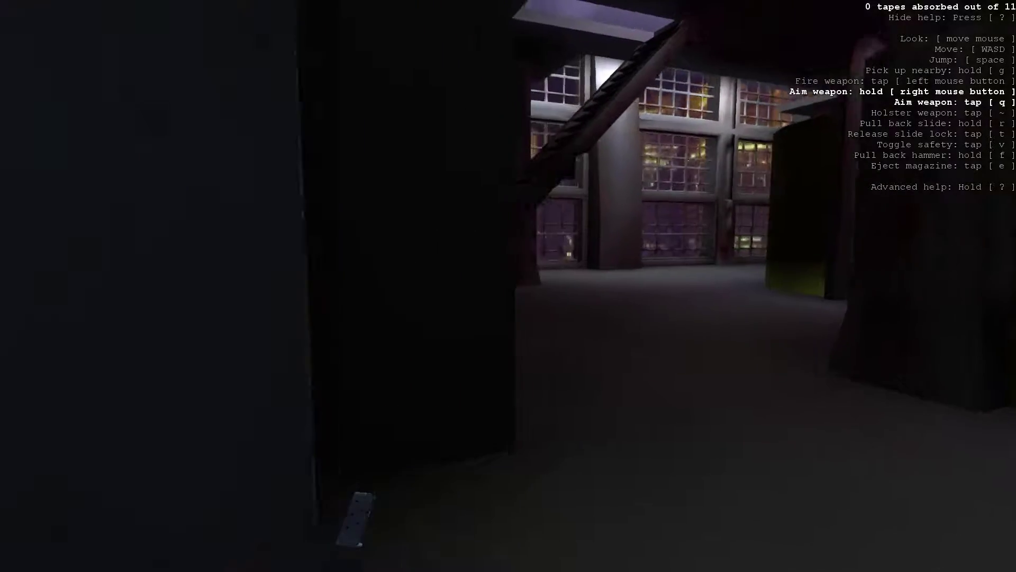
key("w")
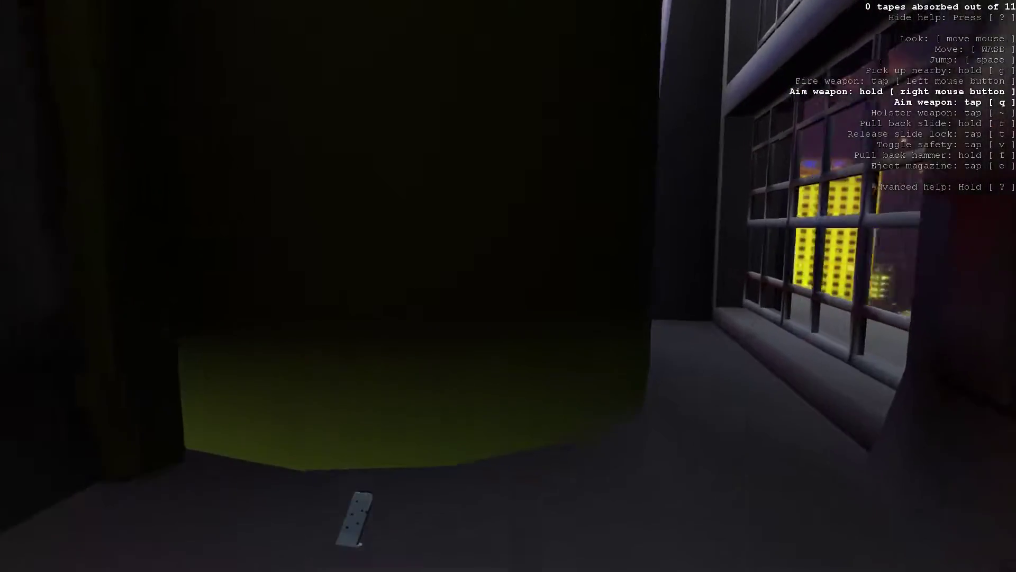
key("w")
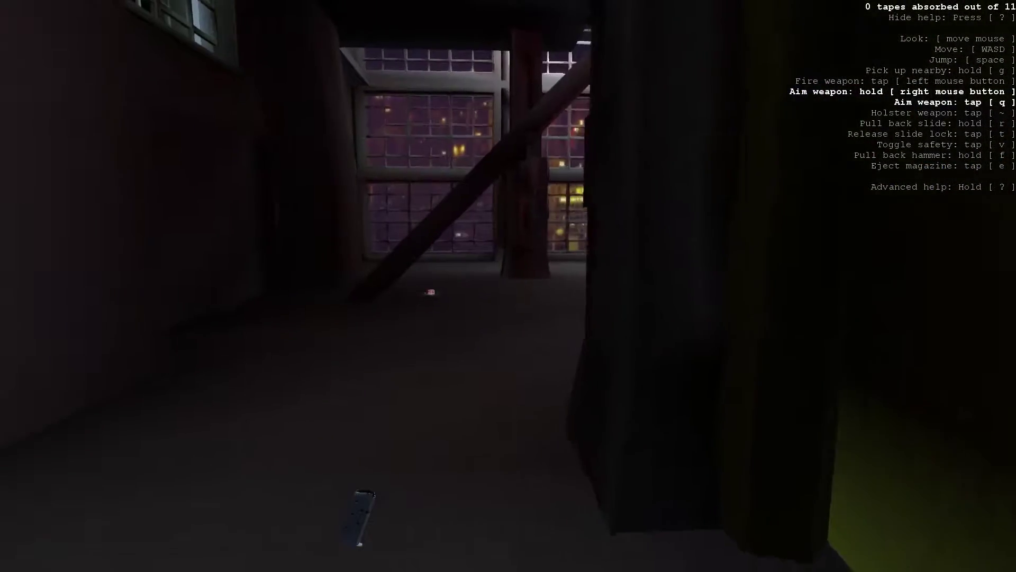
key("w")
key("w")
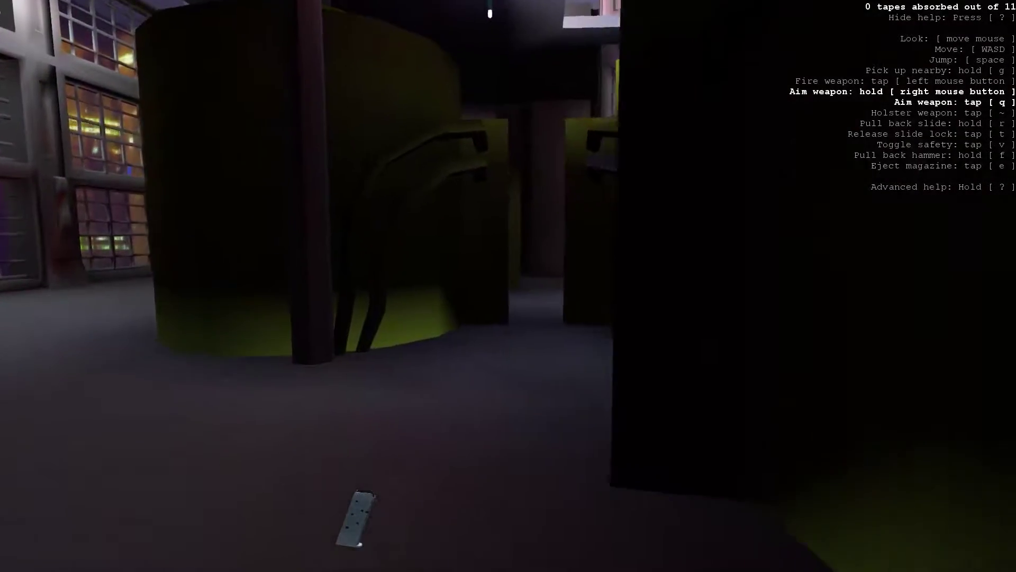
key("w")
key("w")
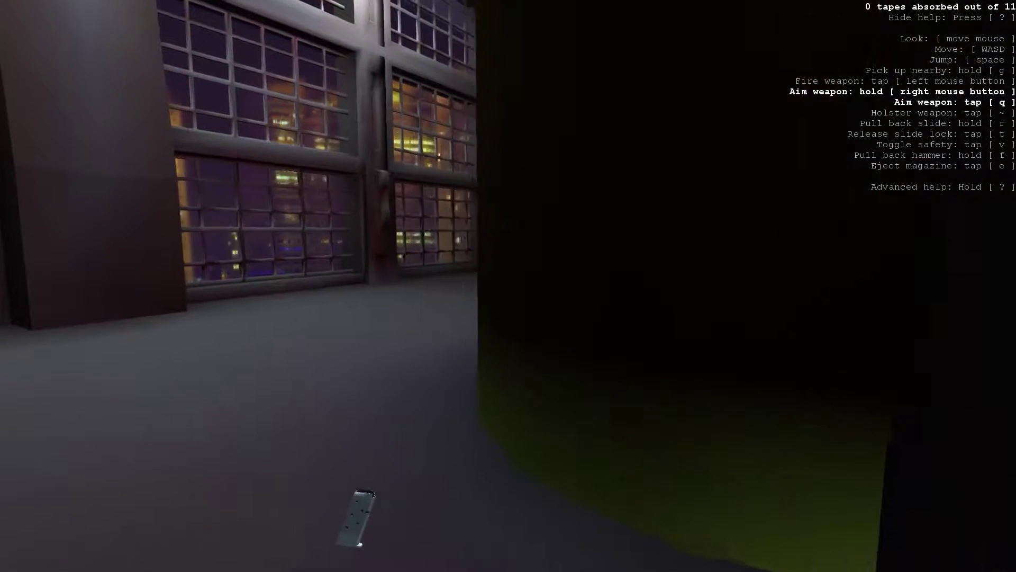
key("w")
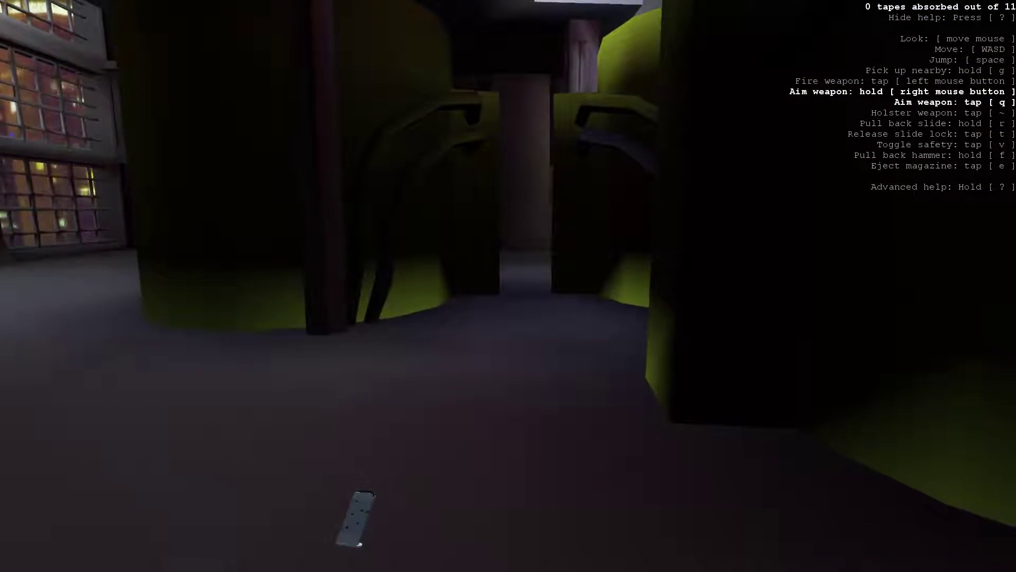
key("w")
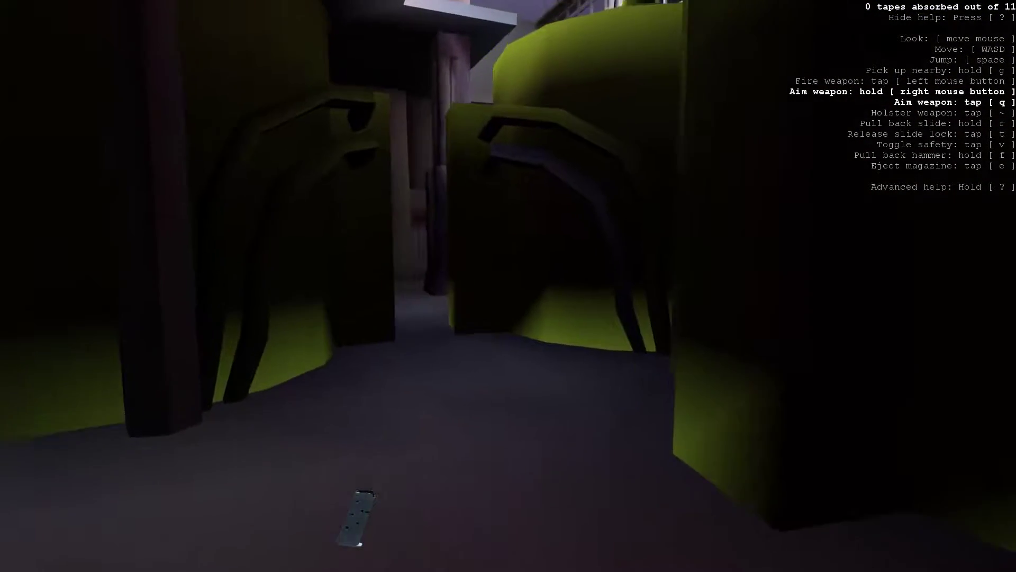
key("w")
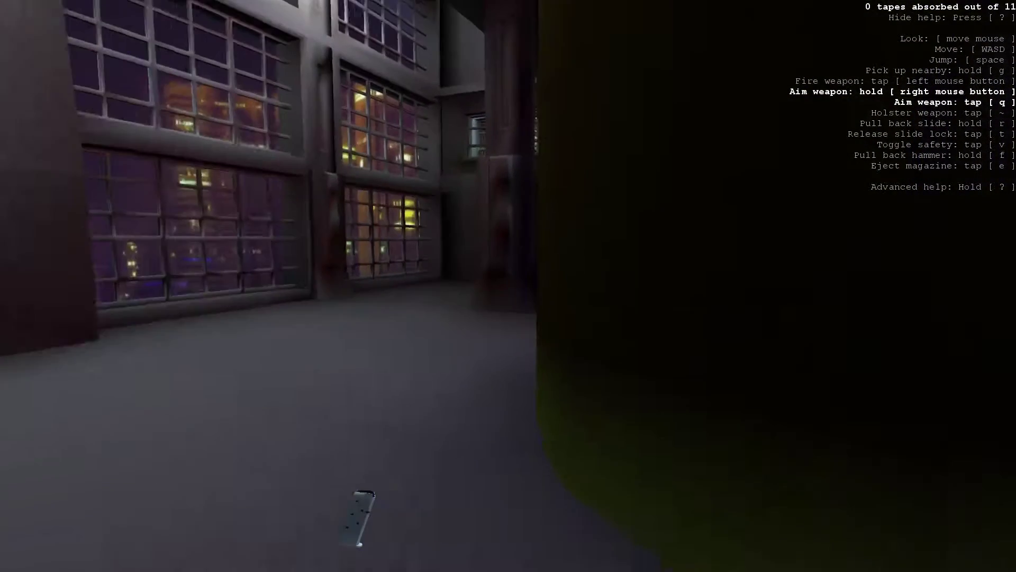
key("w")
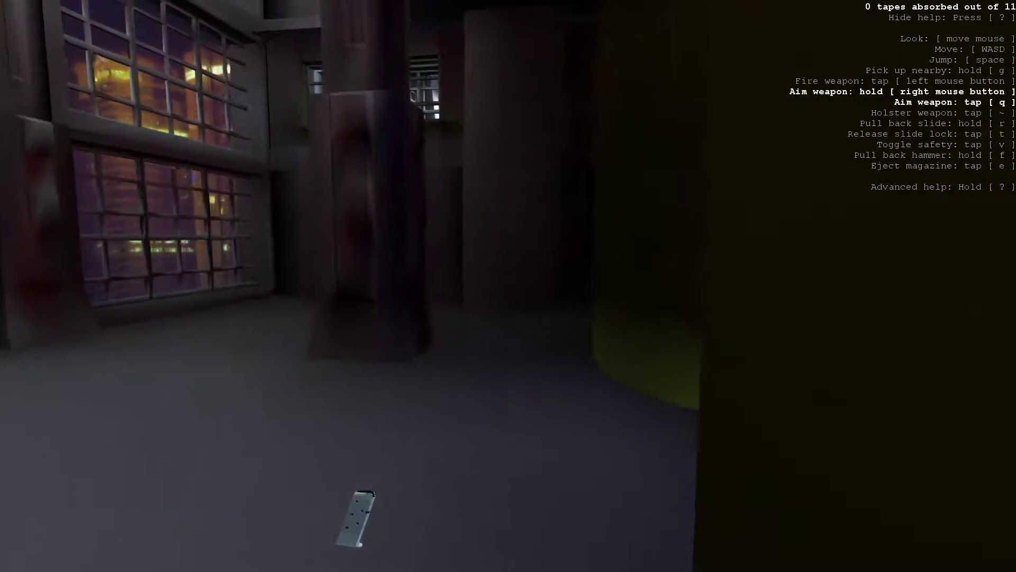
key("w")
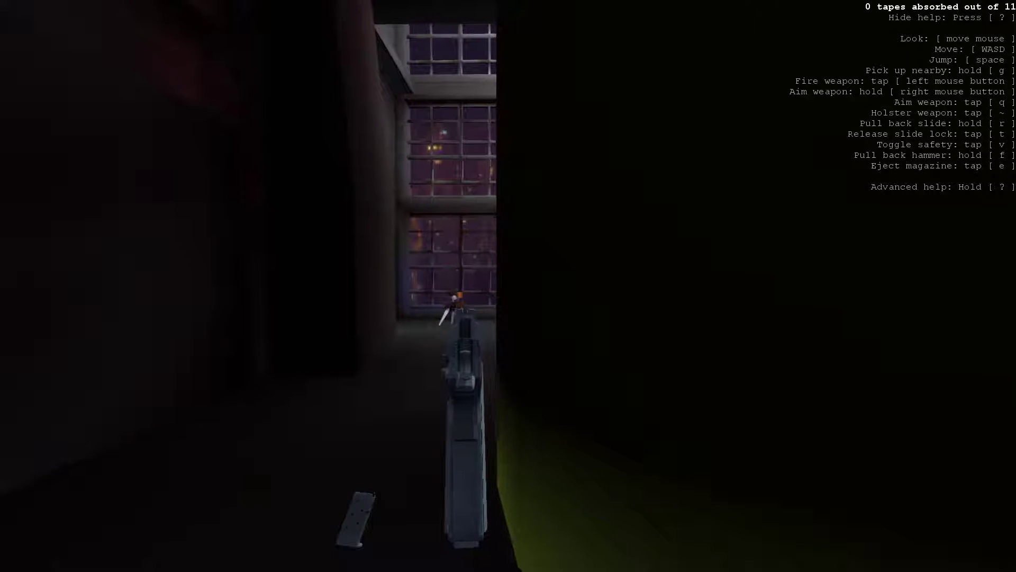
key("a")
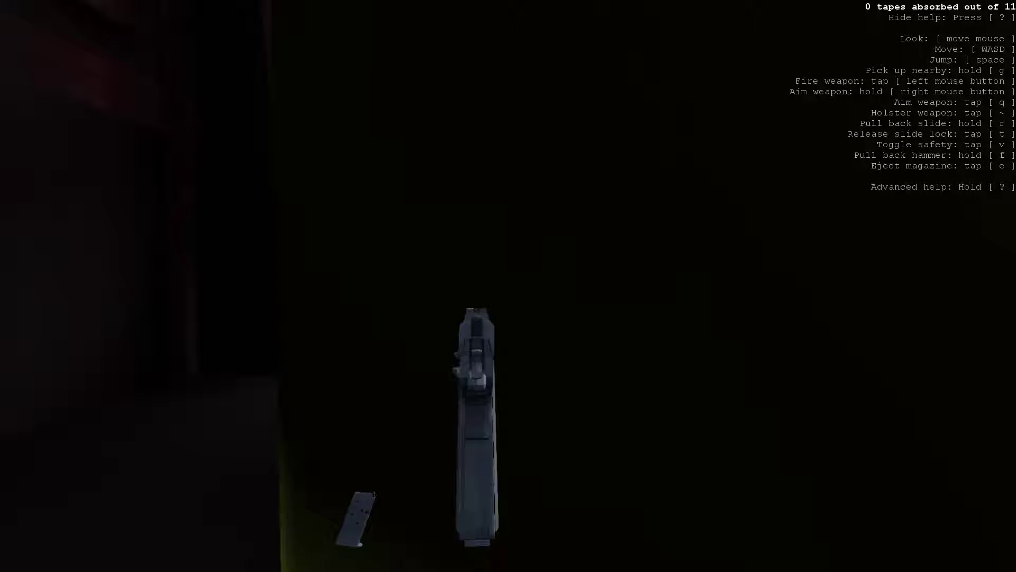
key("d")
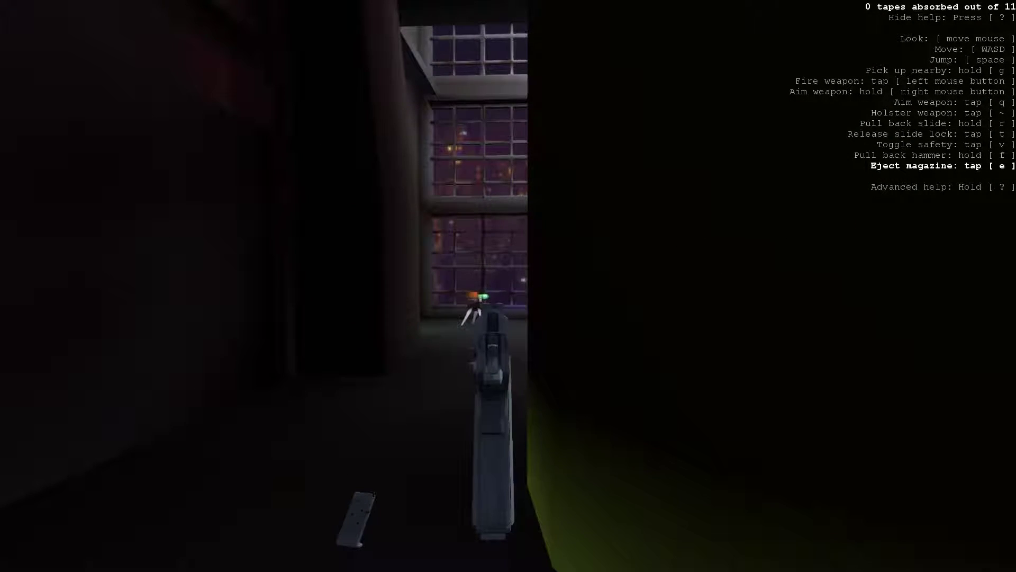
key("a")
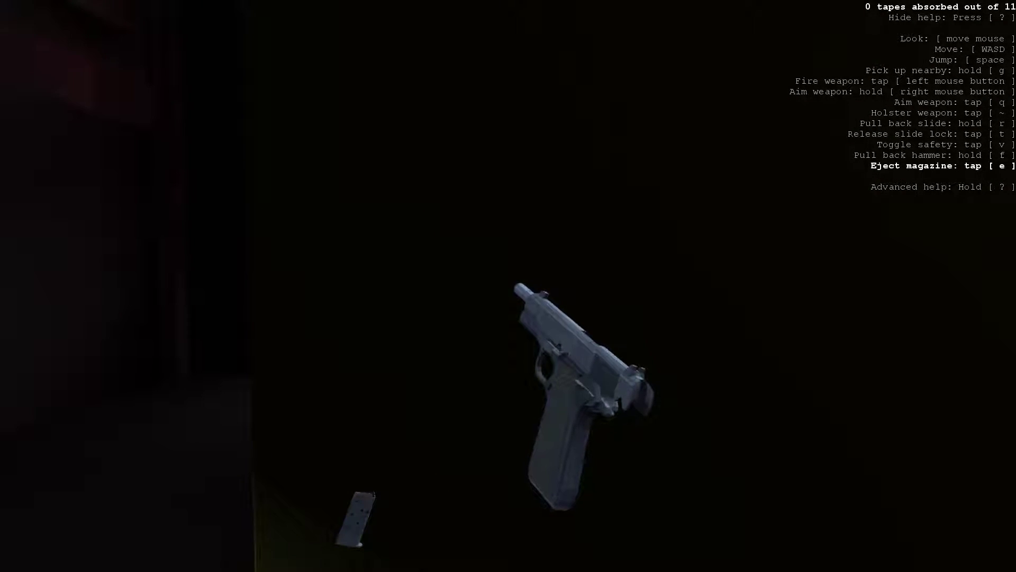
key("d")
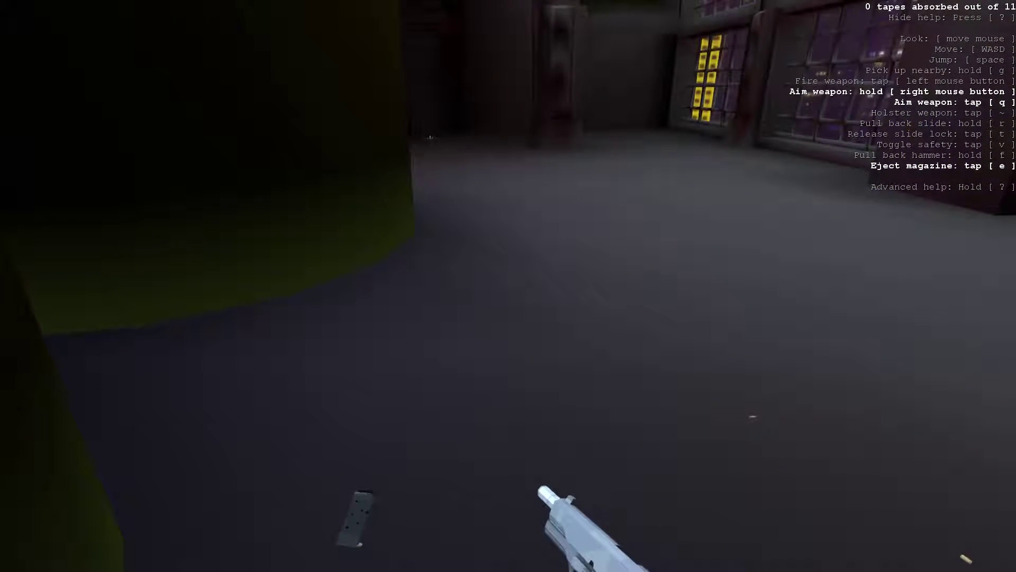
key("a")
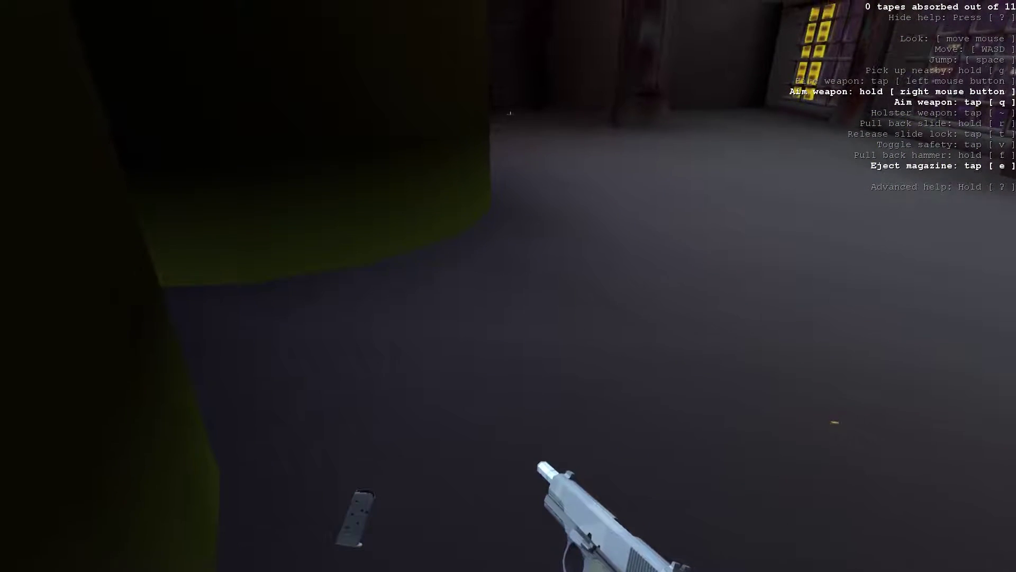
key("q")
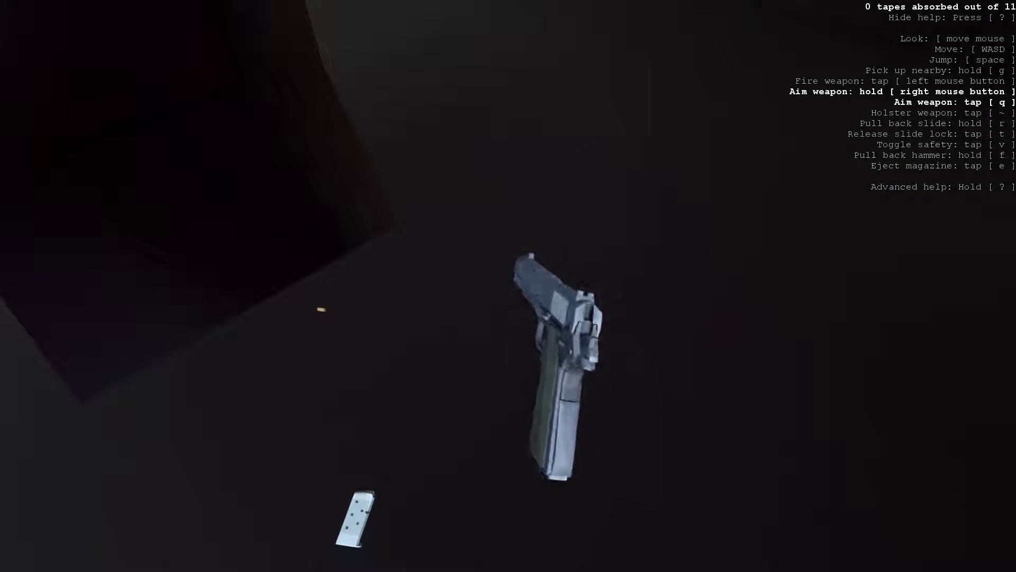
key("q")
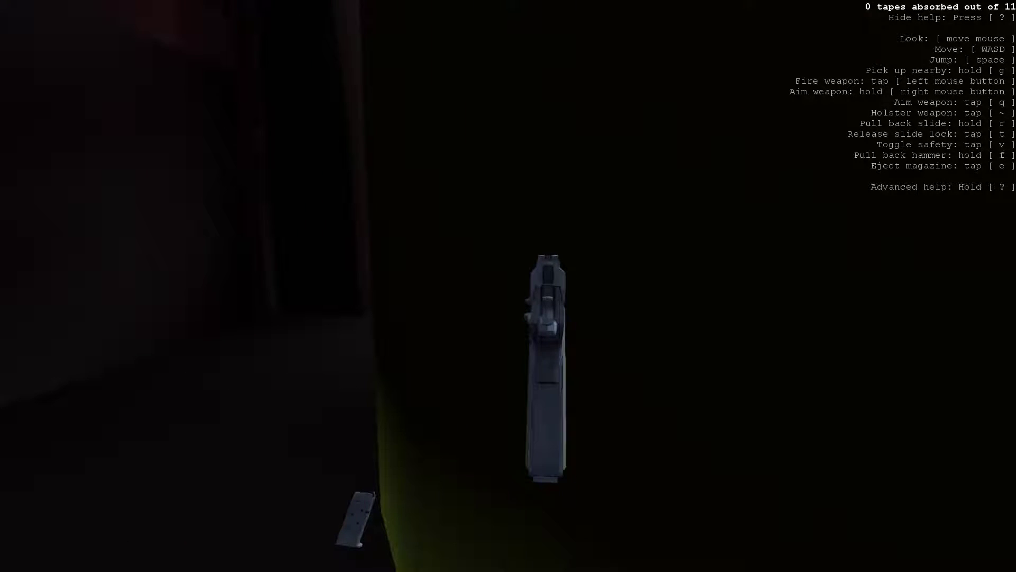
left_click(509, 286)
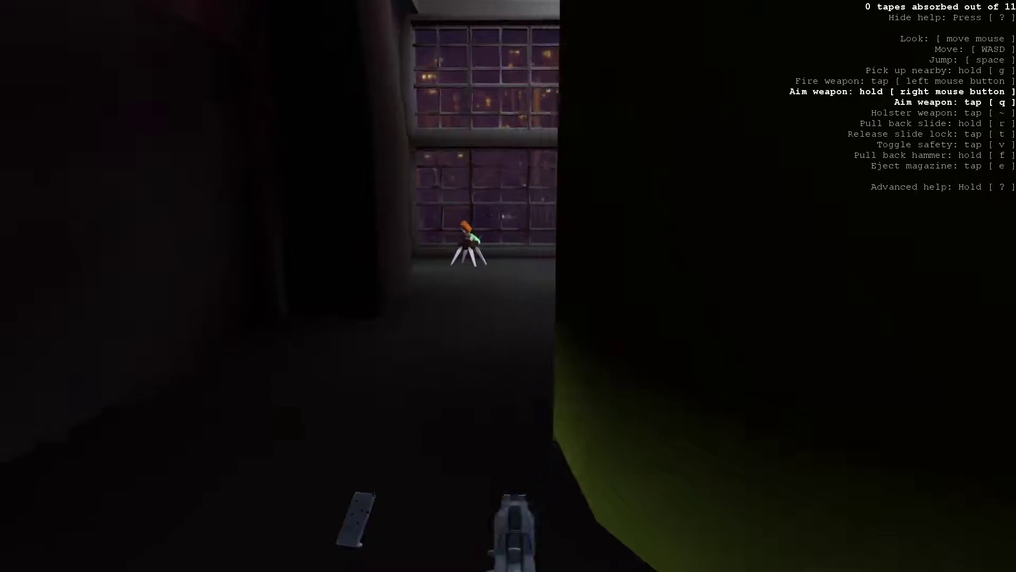
key("q")
key("w")
key("w")
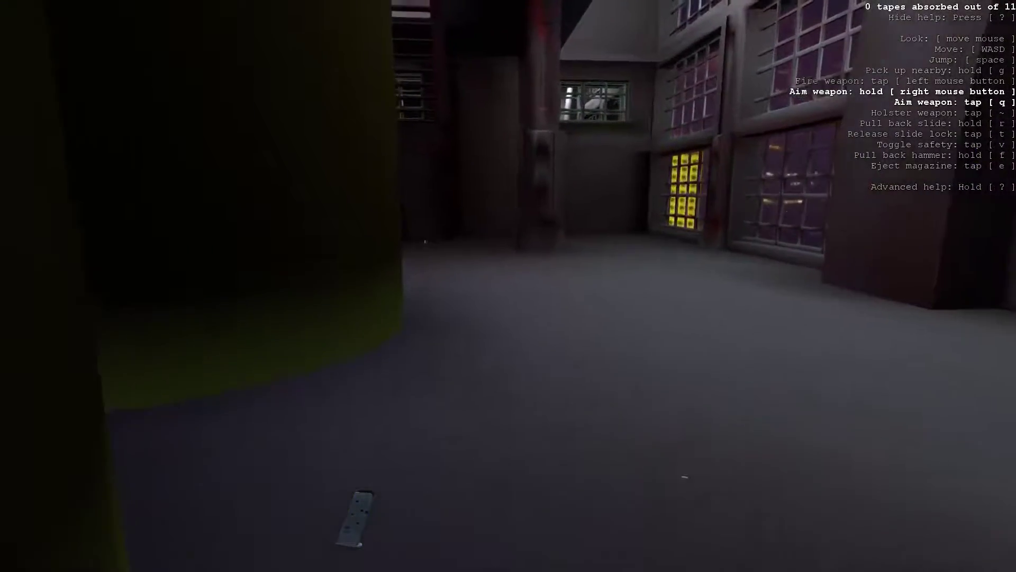
key("w")
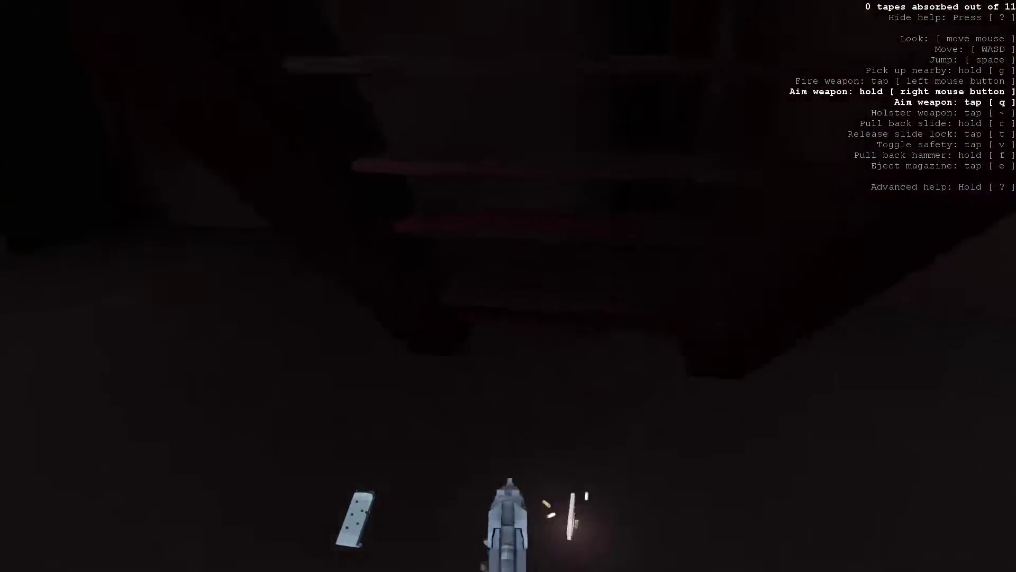
key("w")
key("q")
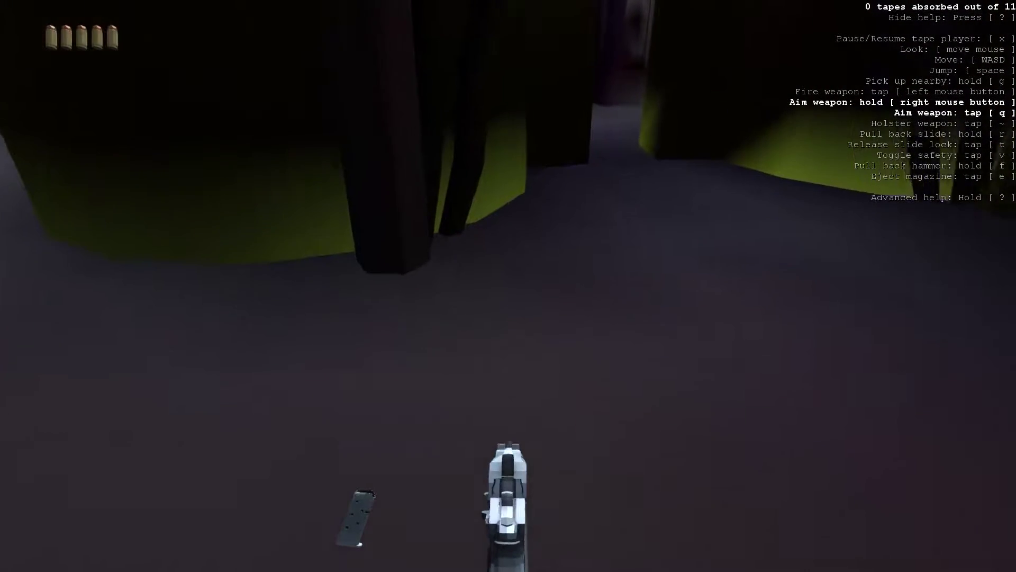
key("w")
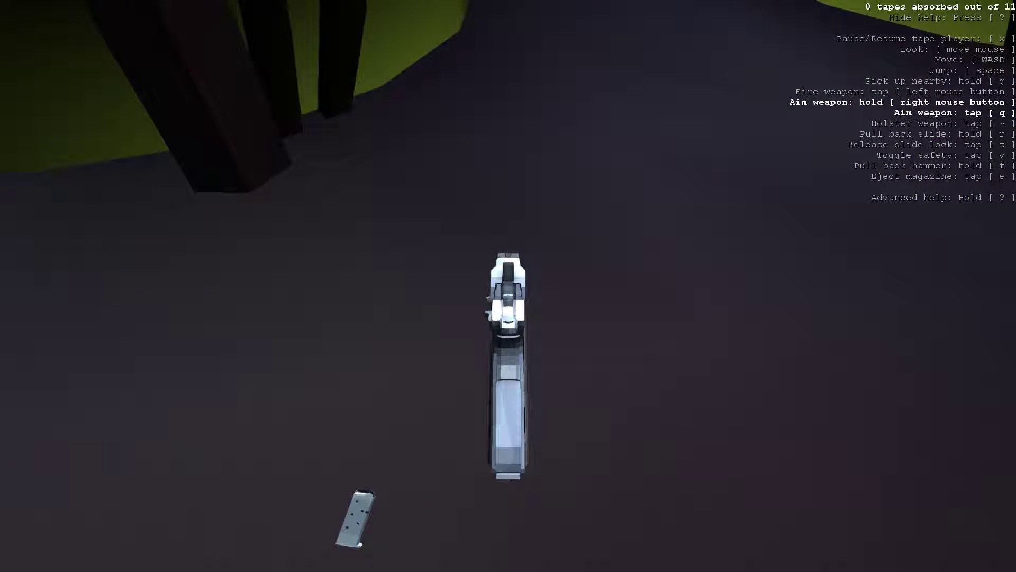
key("g")
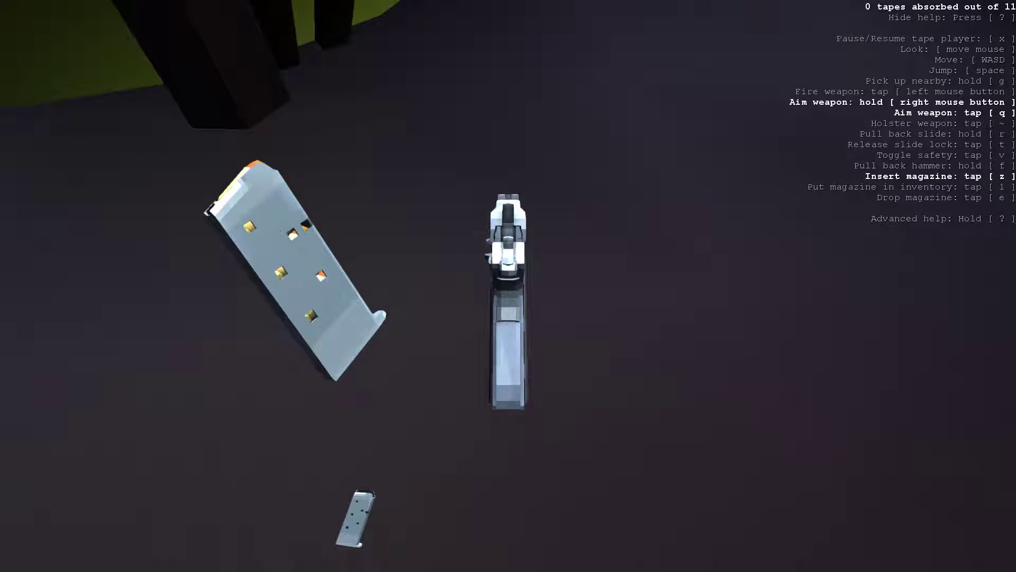
key("q")
key("w")
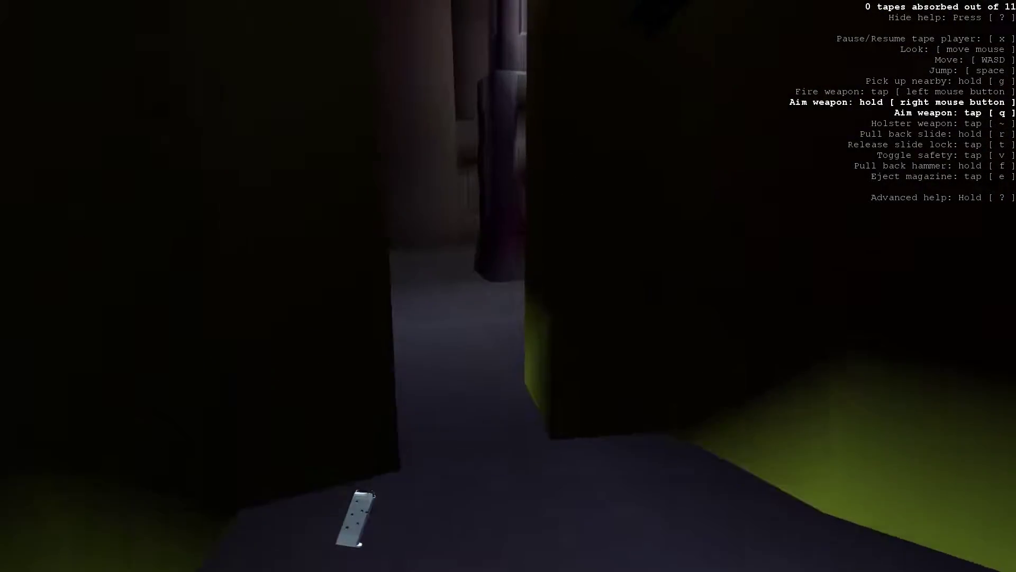
key("w")
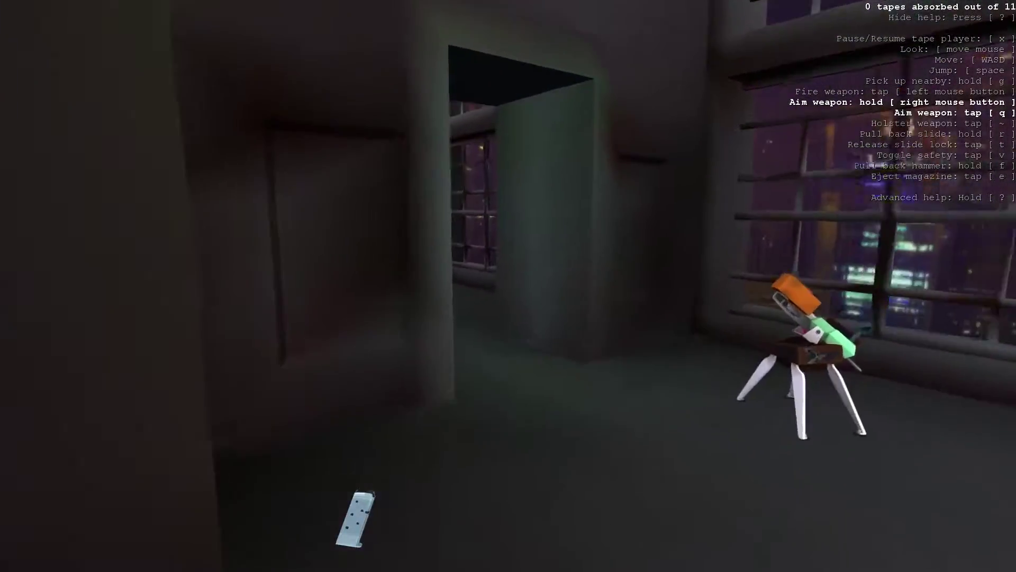
key("w")
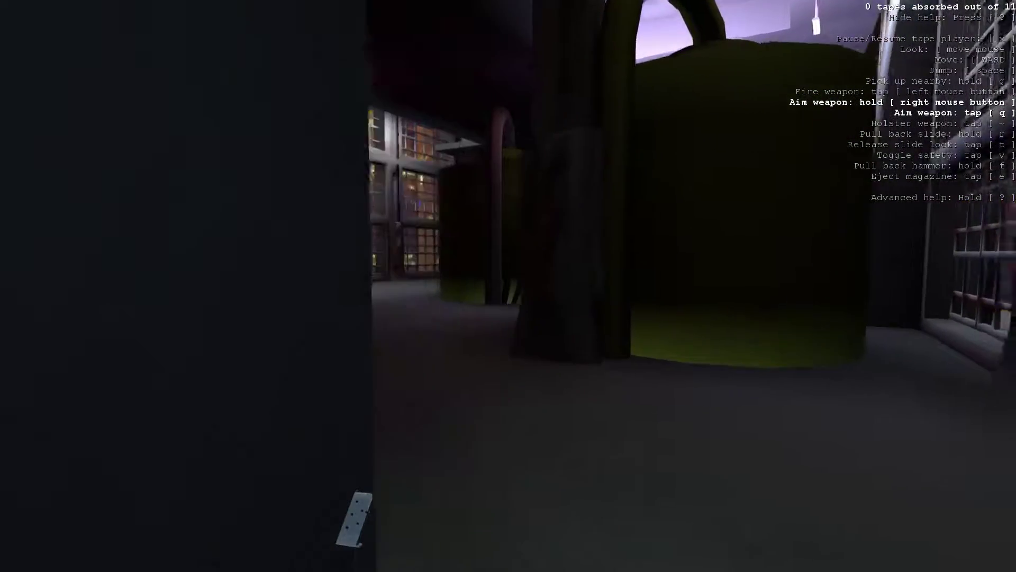
key("w")
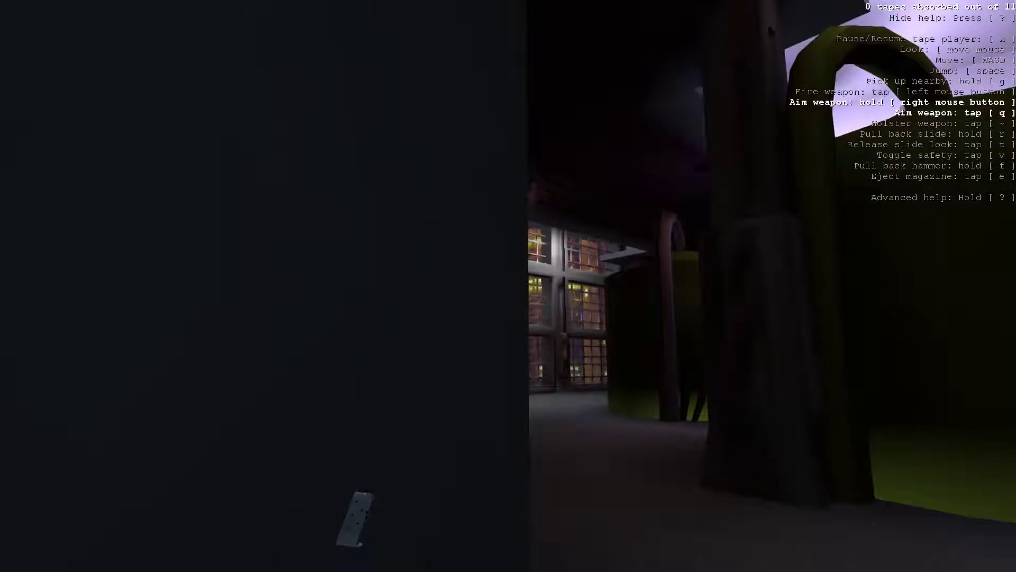
key("w")
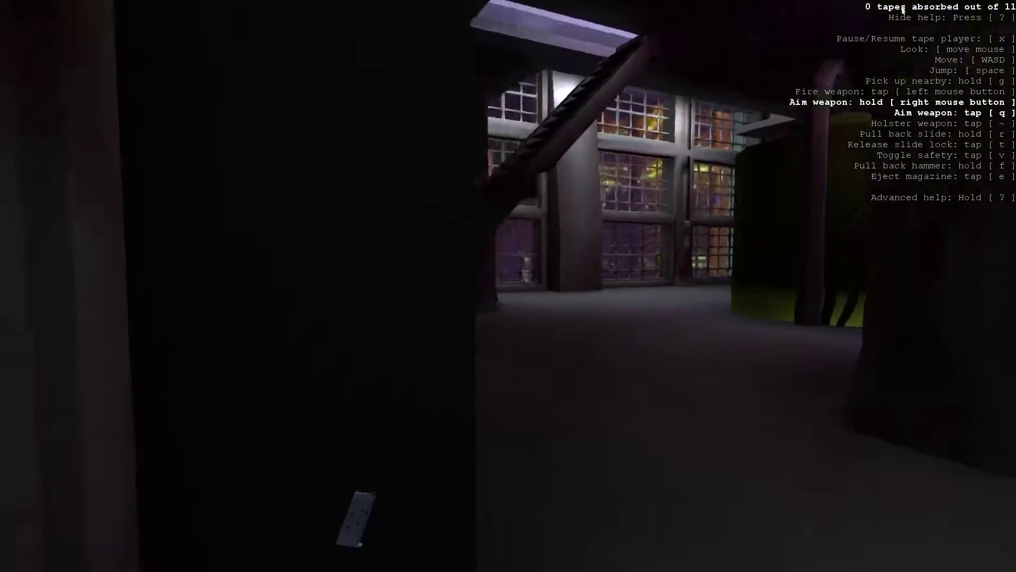
key("w")
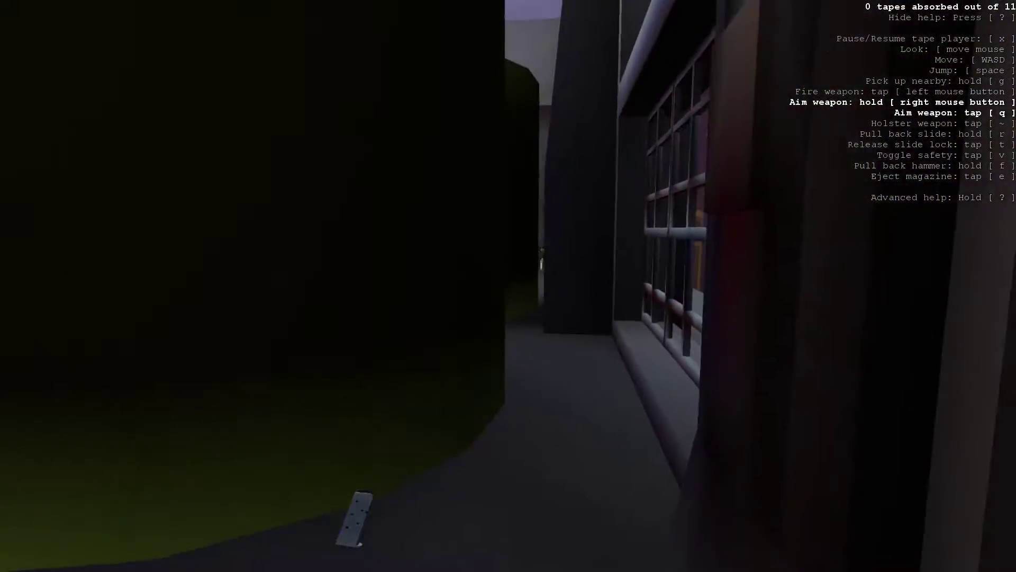
key("w")
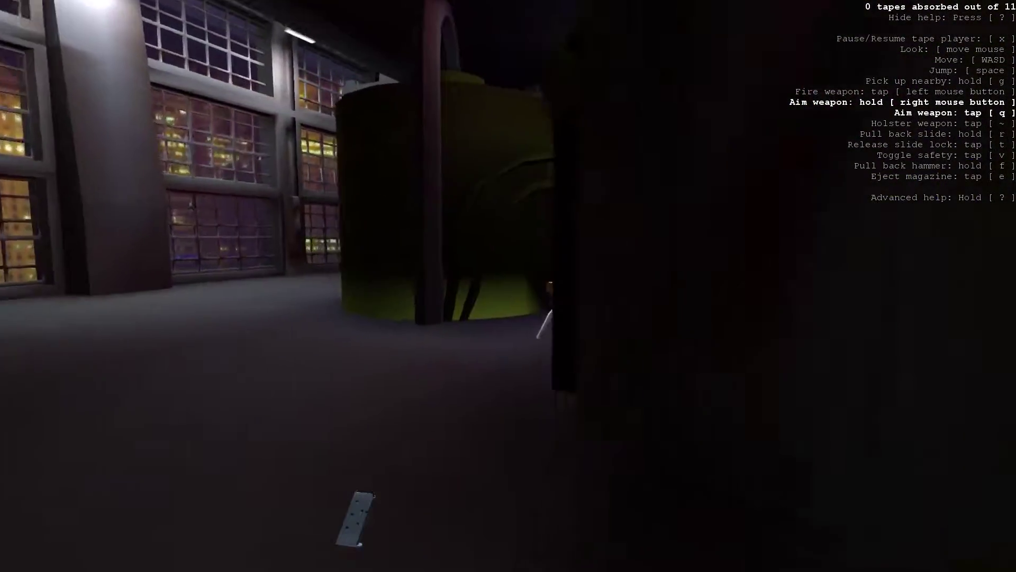
key("q")
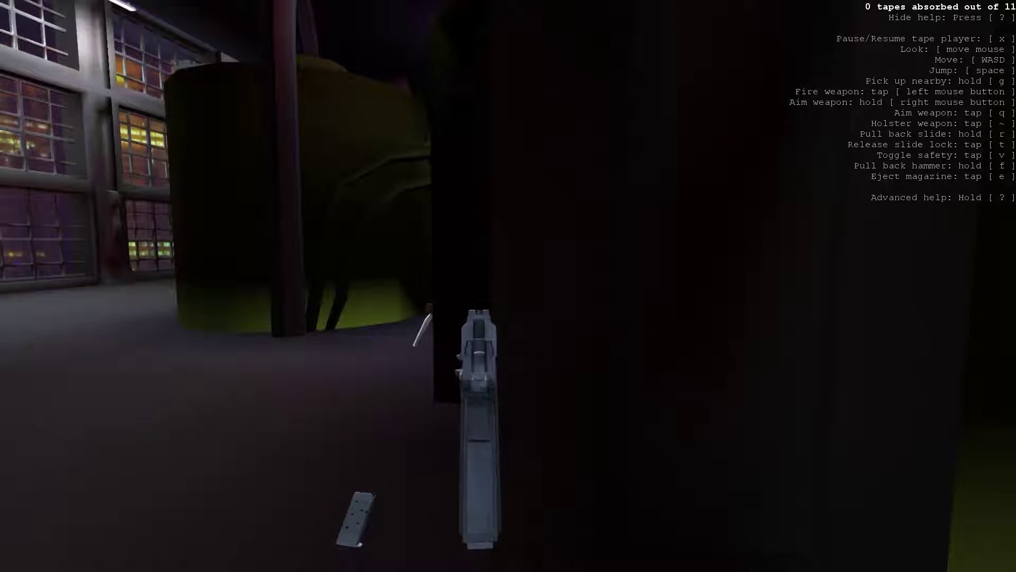
key("w")
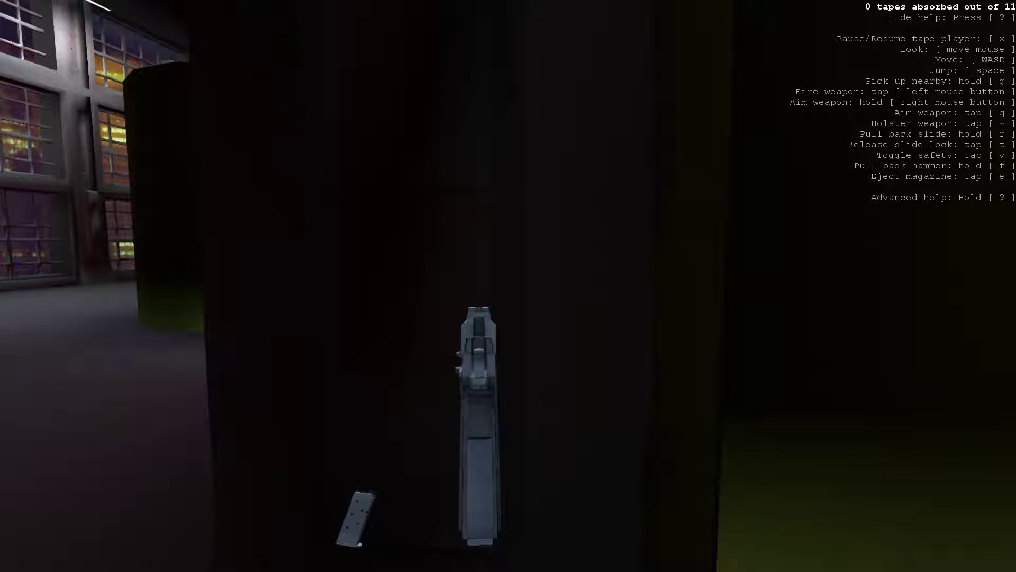
key("w")
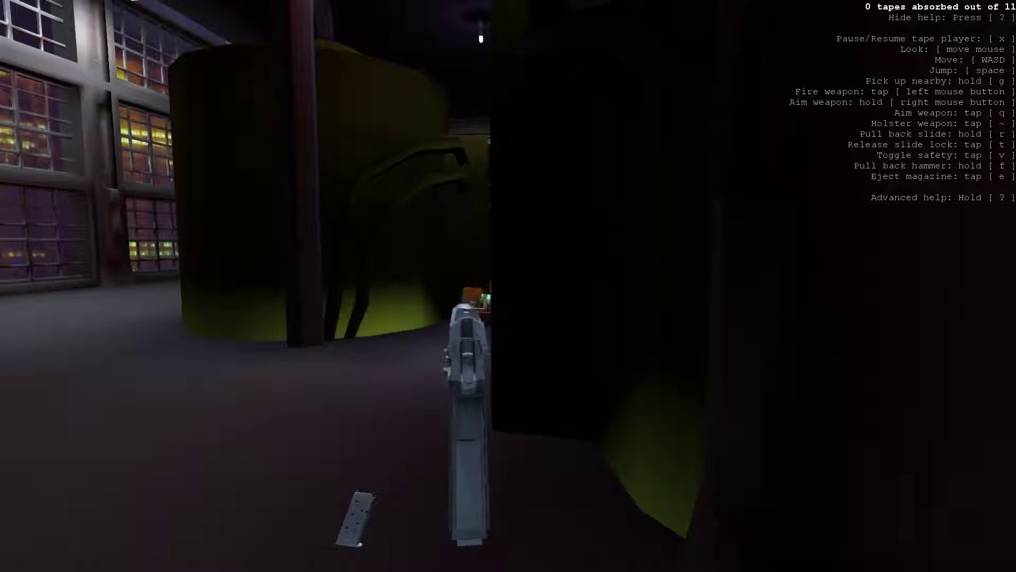
key("asciitilde")
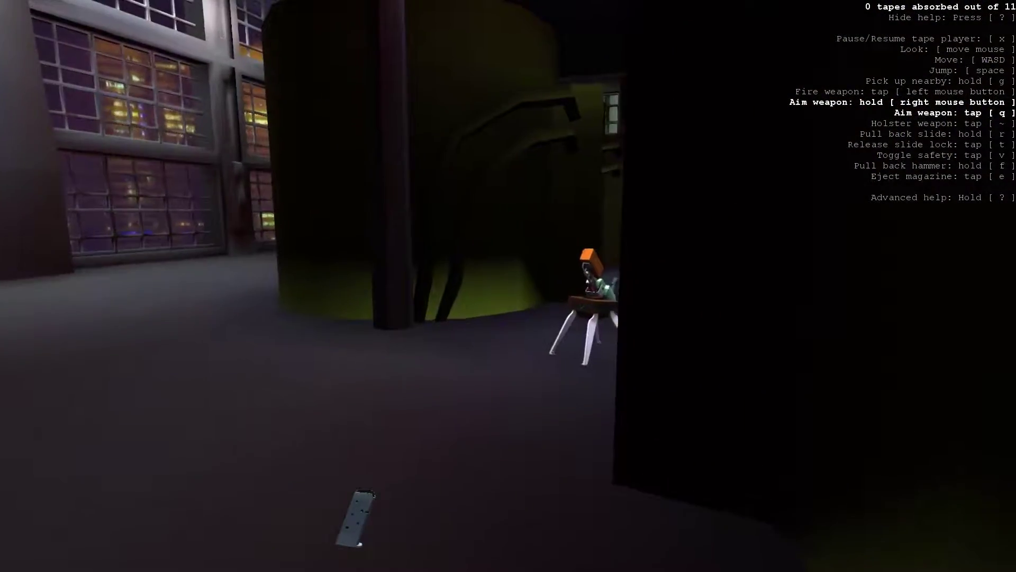
key("w")
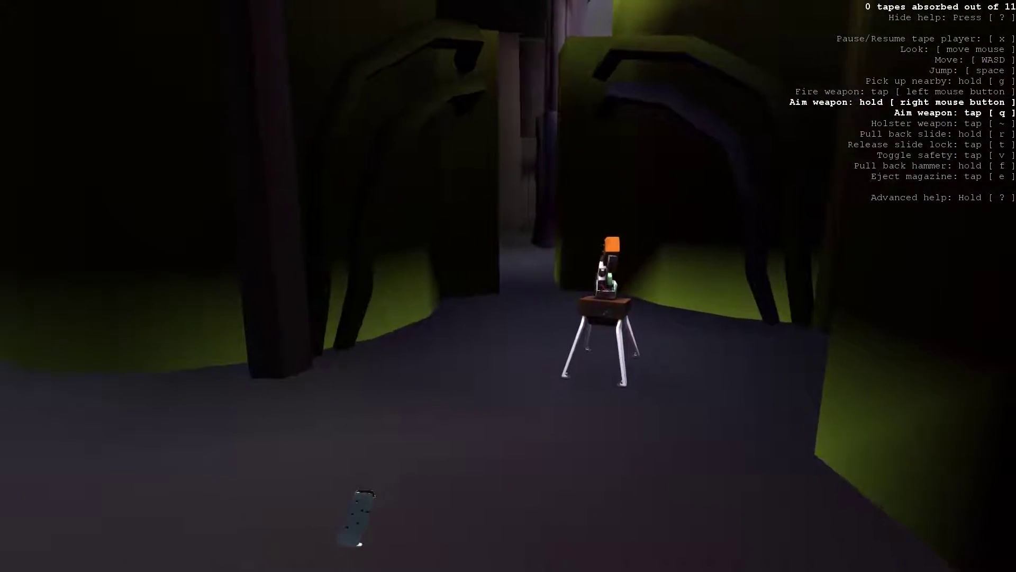
key("w")
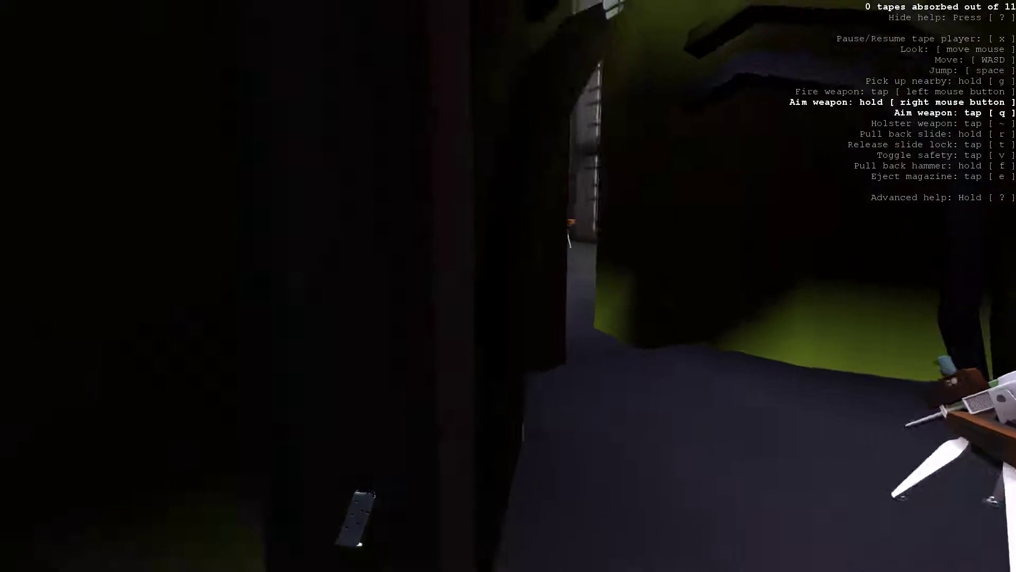
key("w")
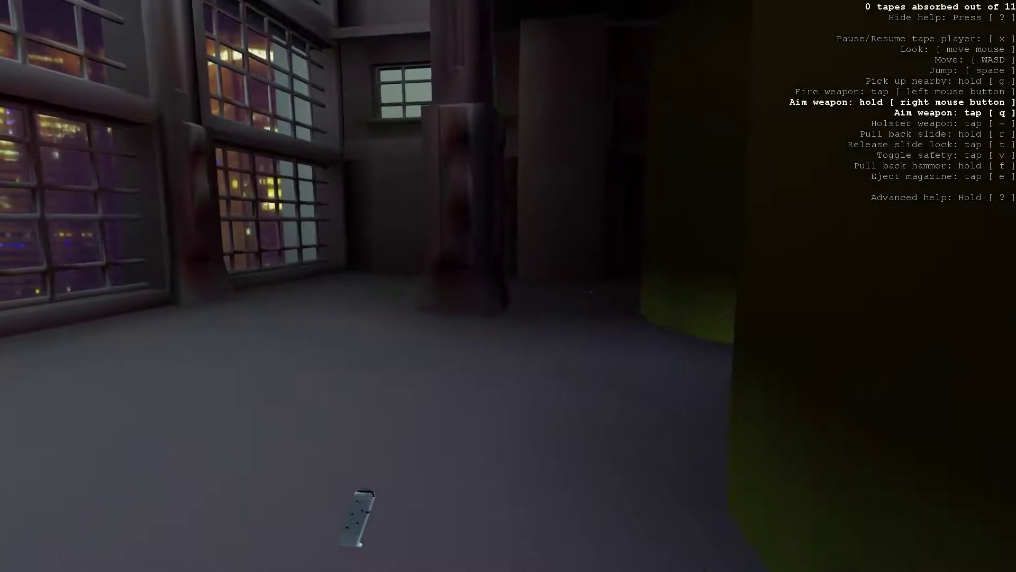
key("w")
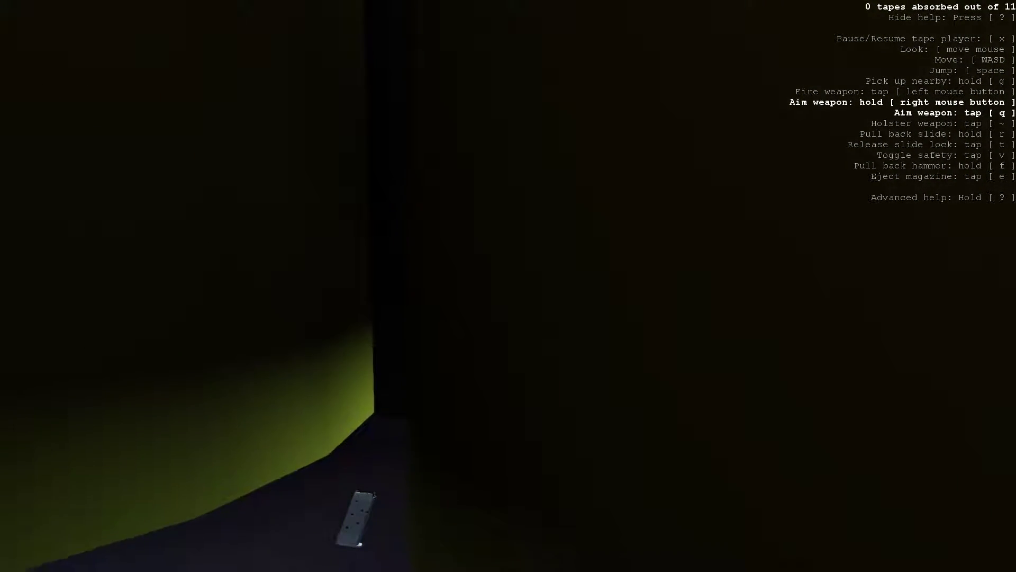
key("w")
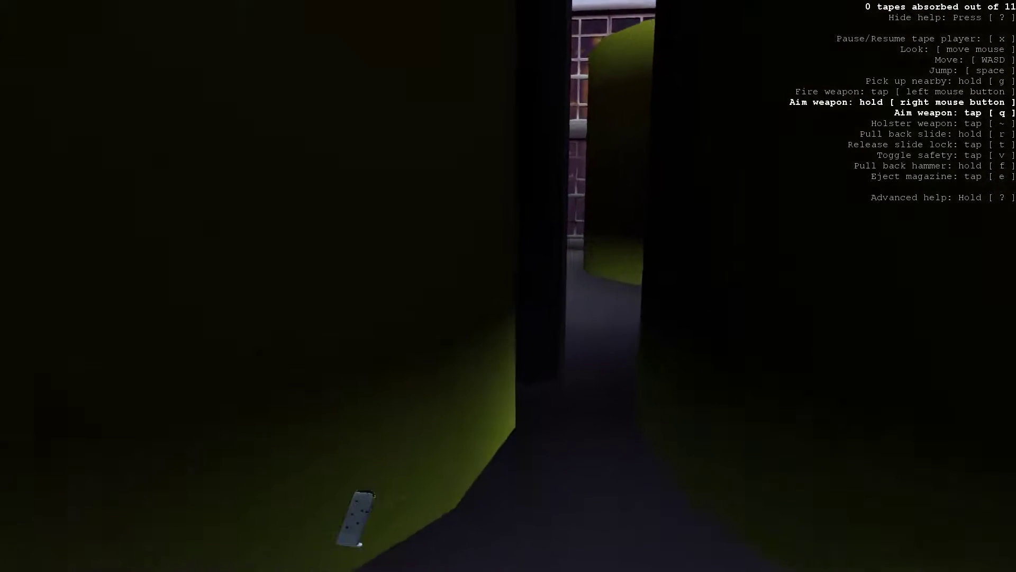
key("w")
key("w")
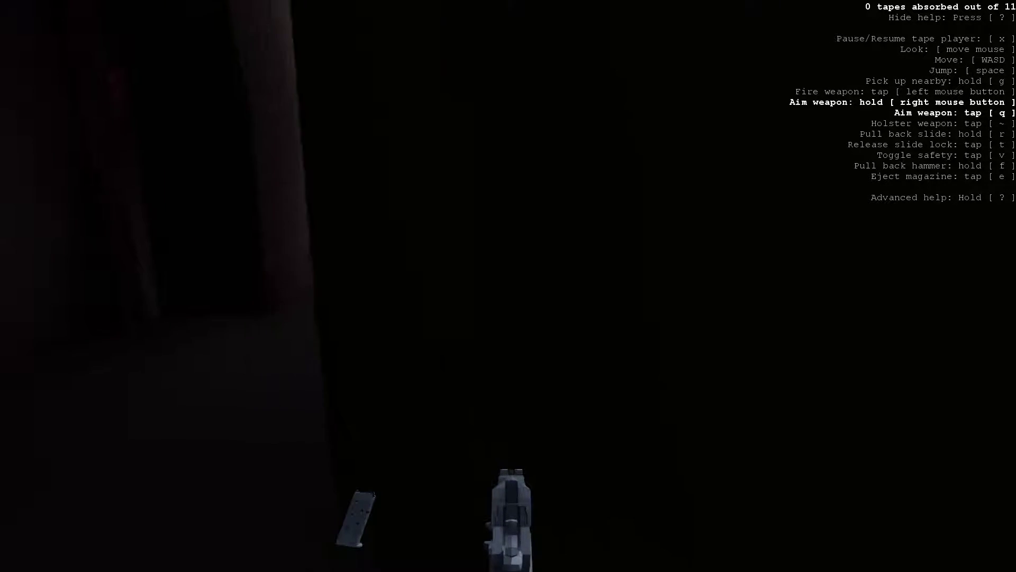
key("d")
key("a")
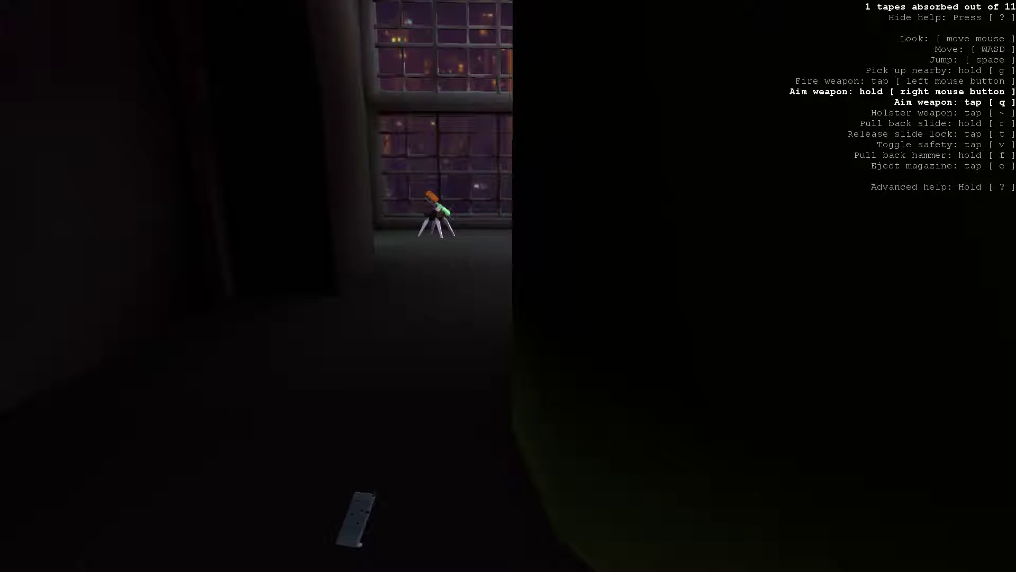
key("w")
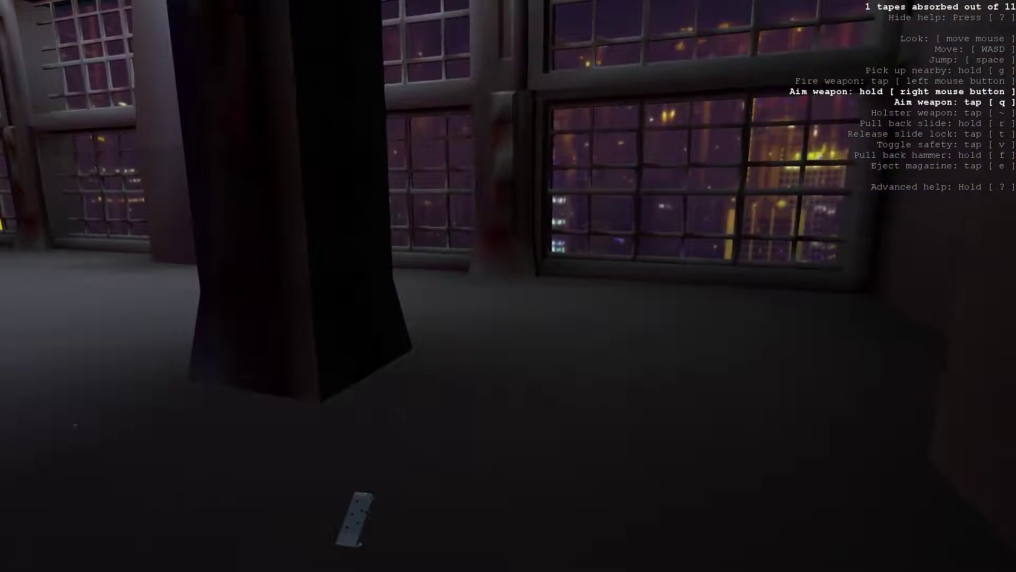
key("w")
key("g")
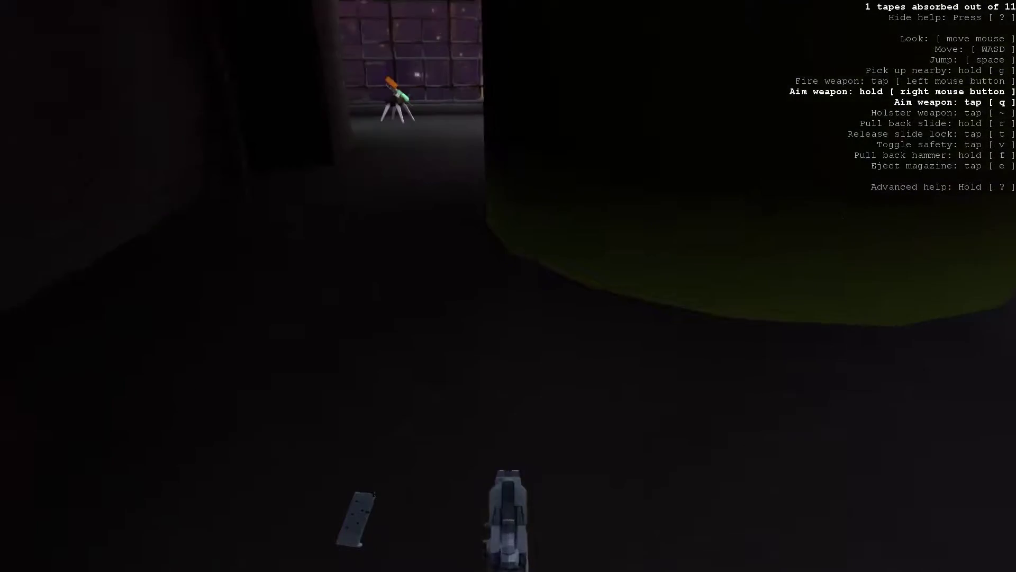
key("w")
key("w")
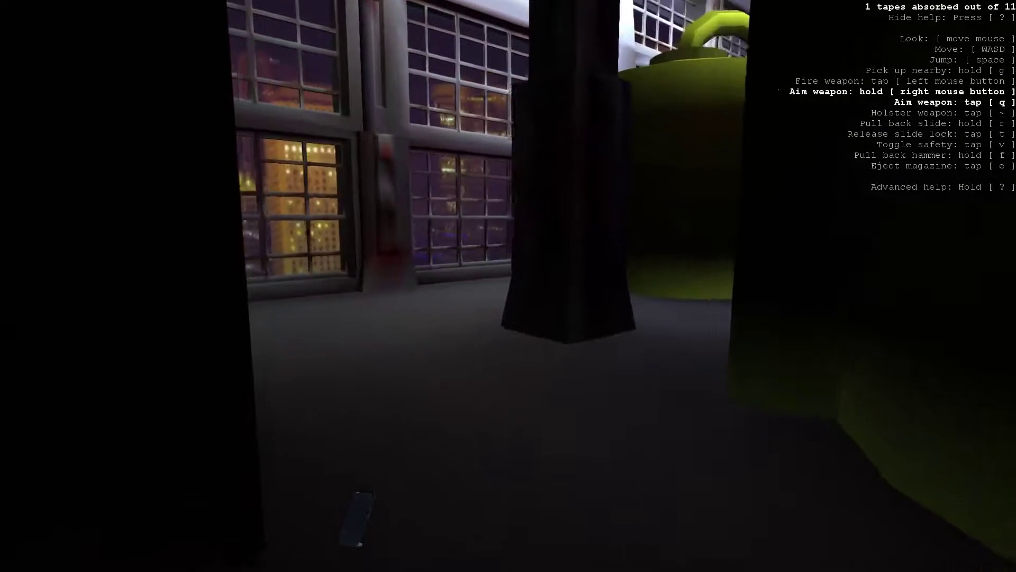
key("w")
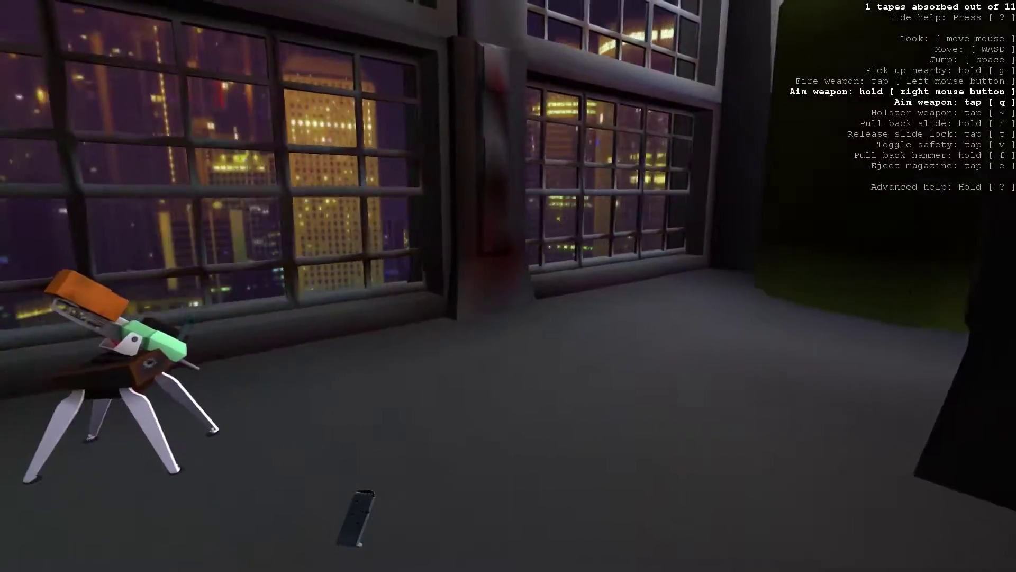
key("w")
key("w")
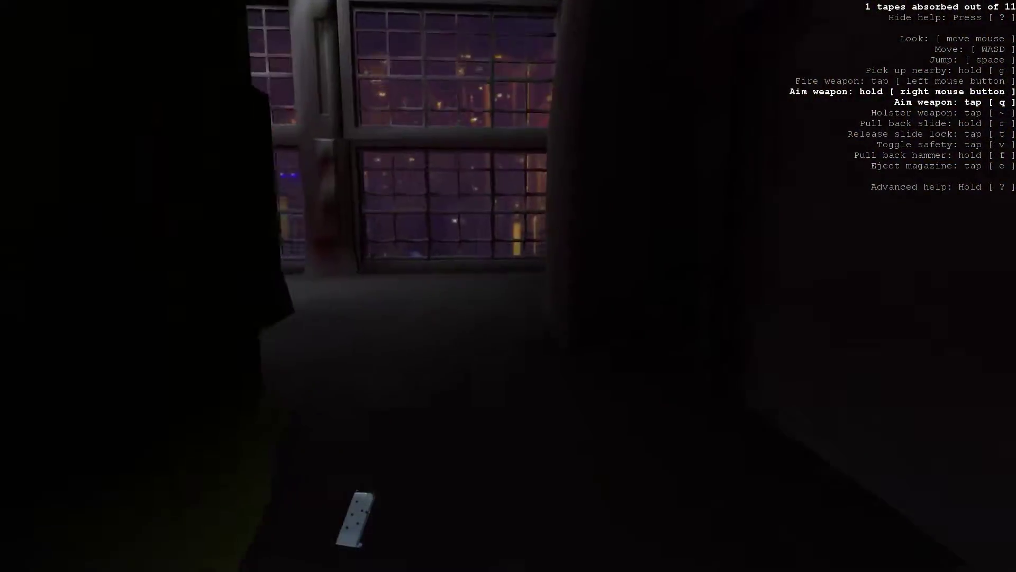
key("w")
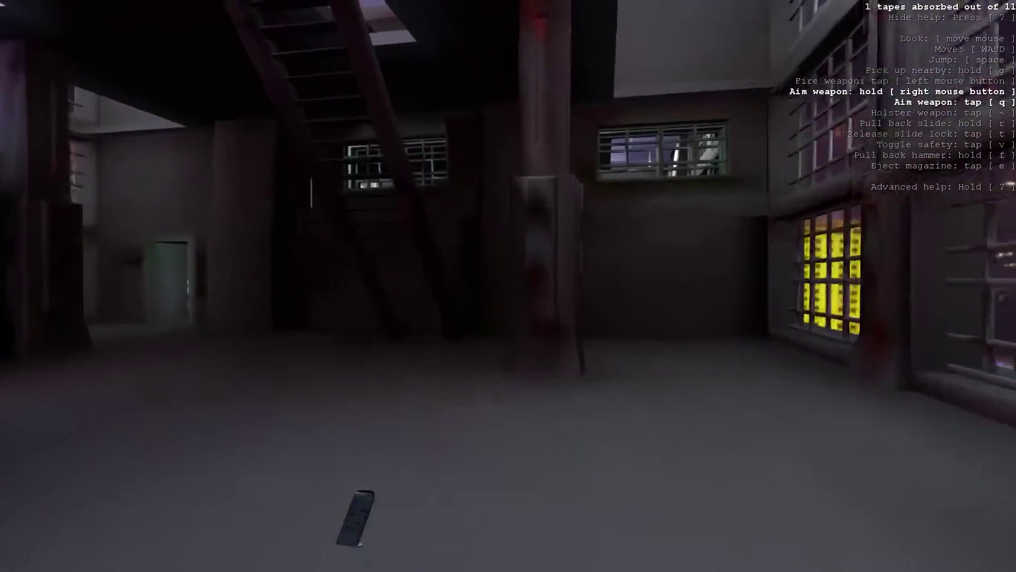
key("w")
key("w")
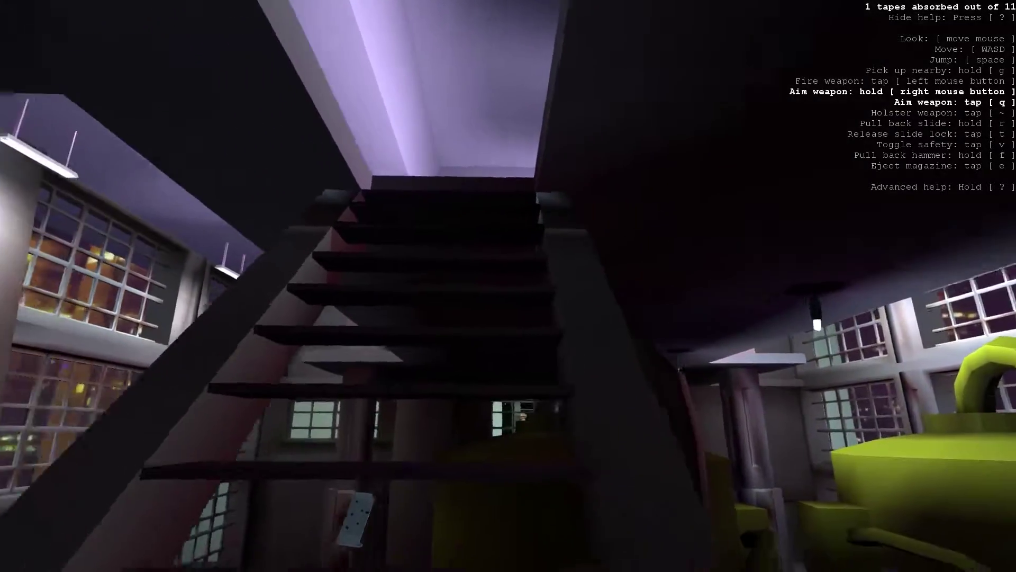
key("q")
key("w")
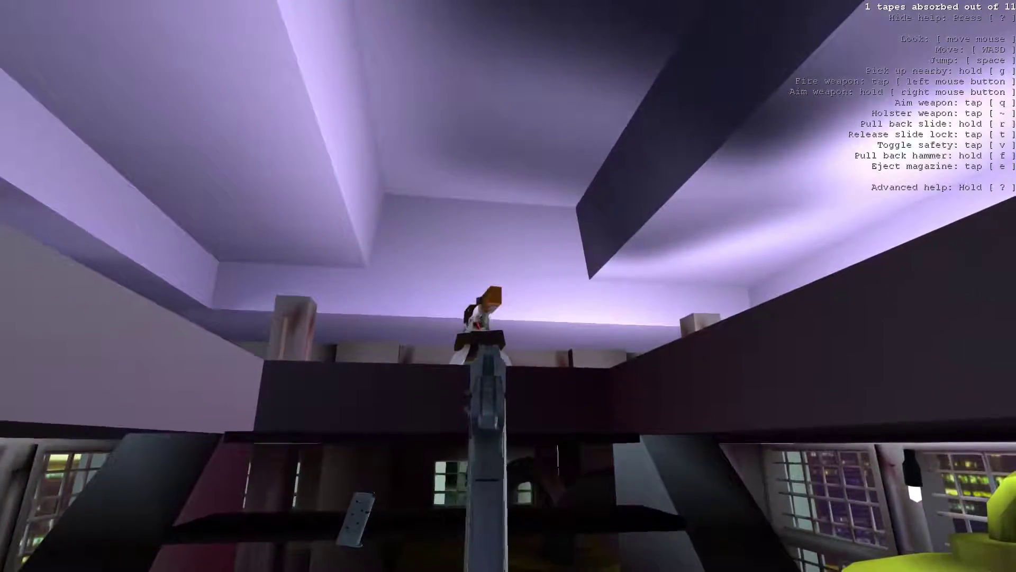
key("w")
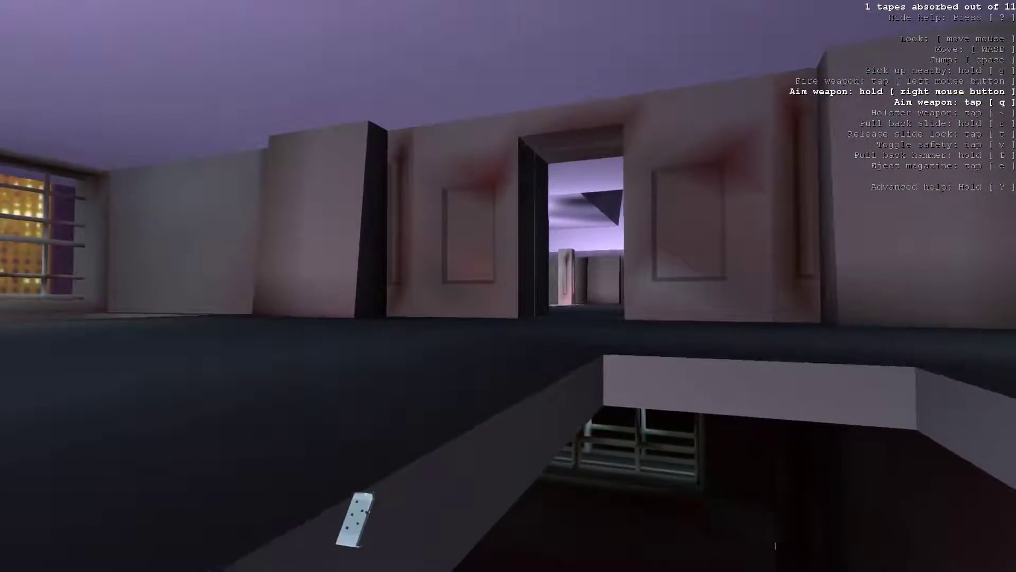
key("w")
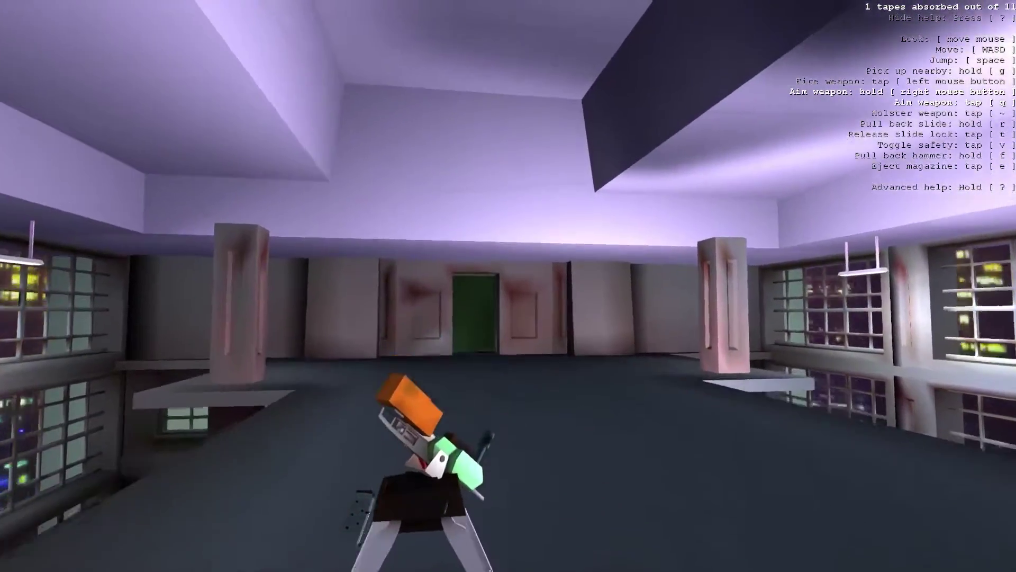
key("w")
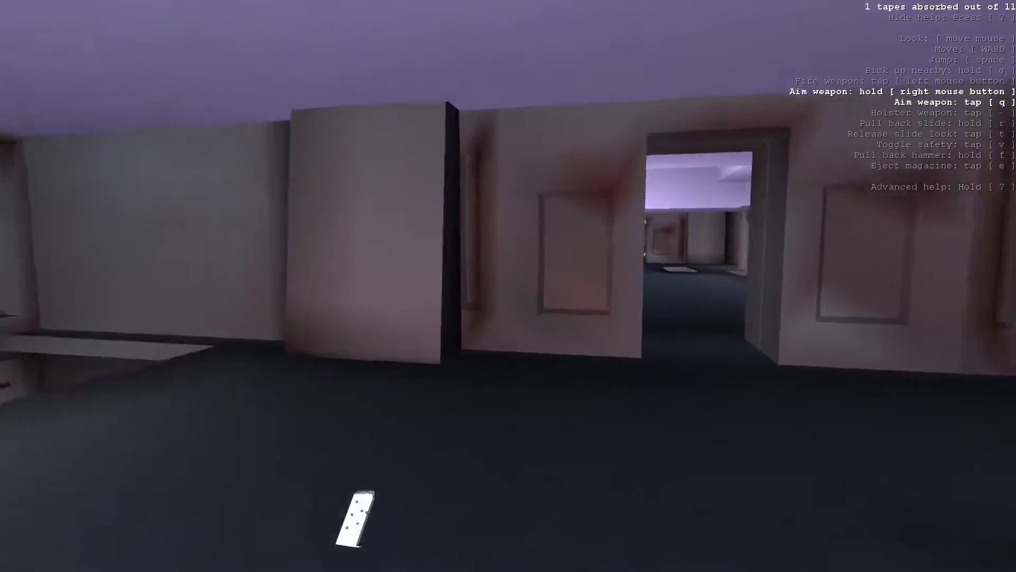
key("w")
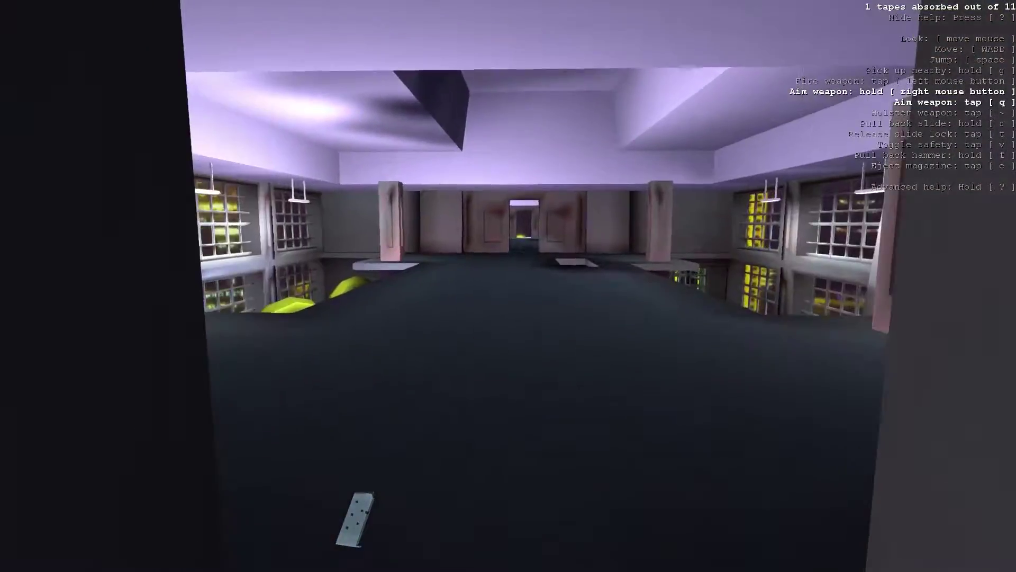
key("w")
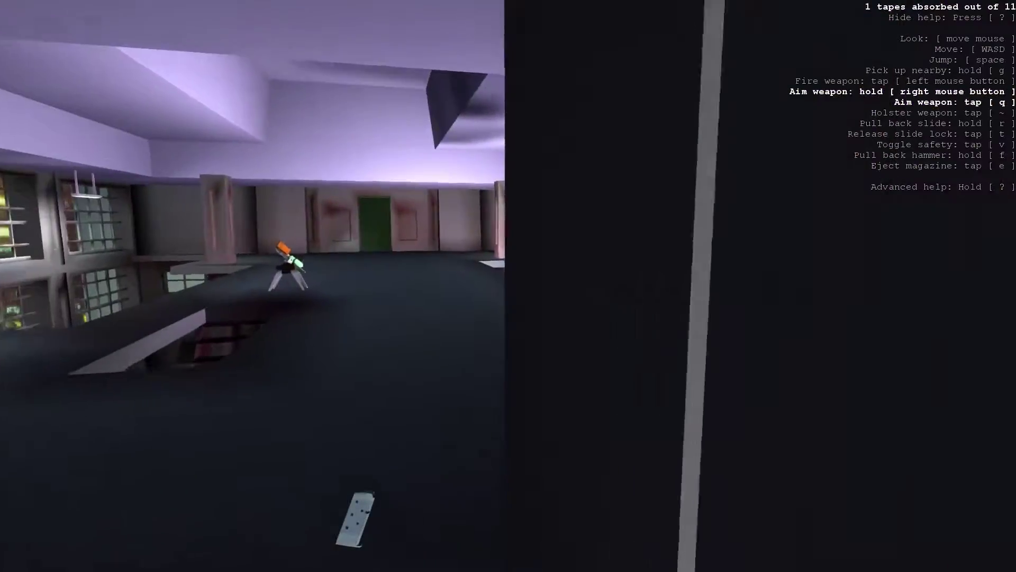
key("w")
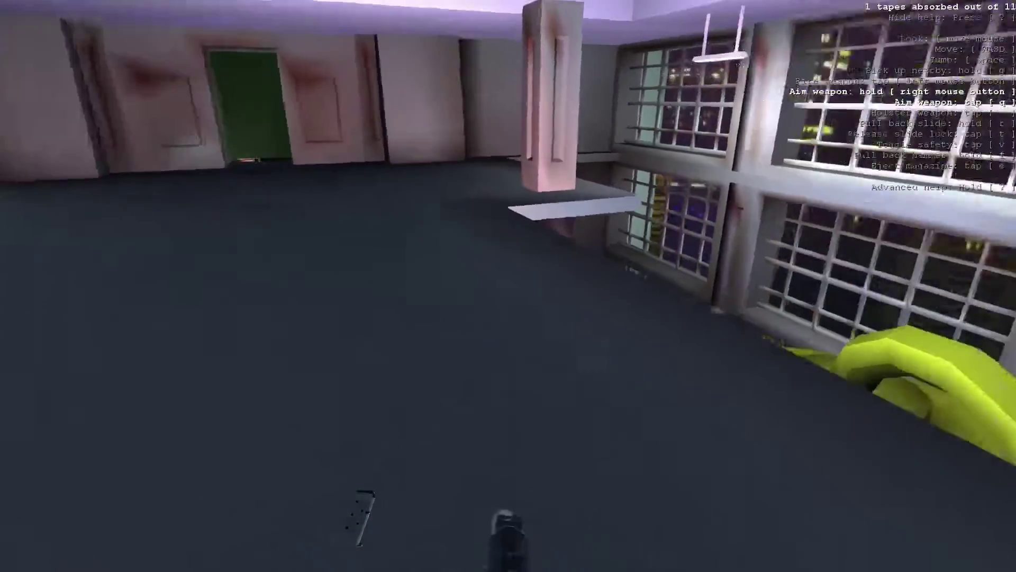
key("w")
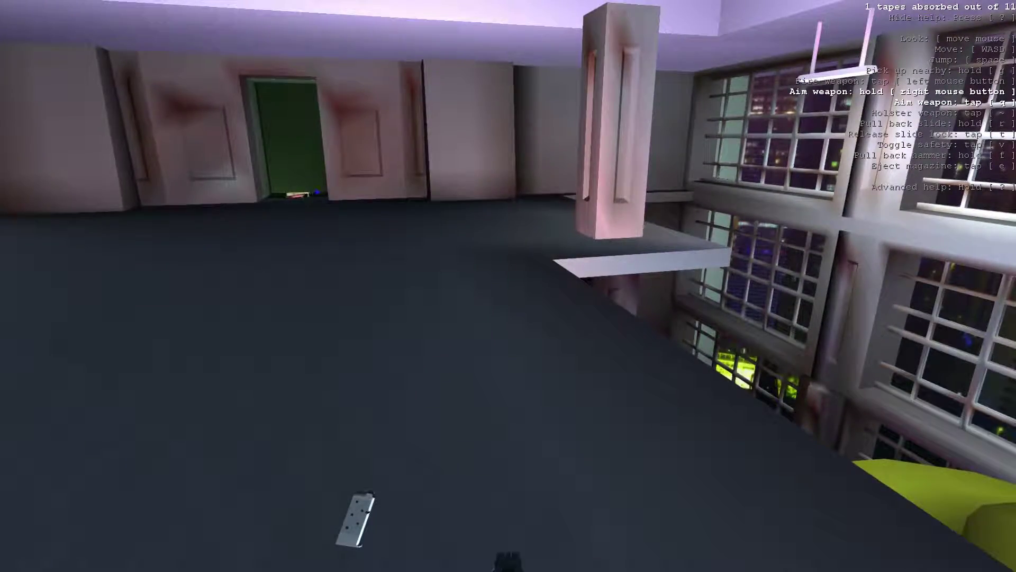
key("w")
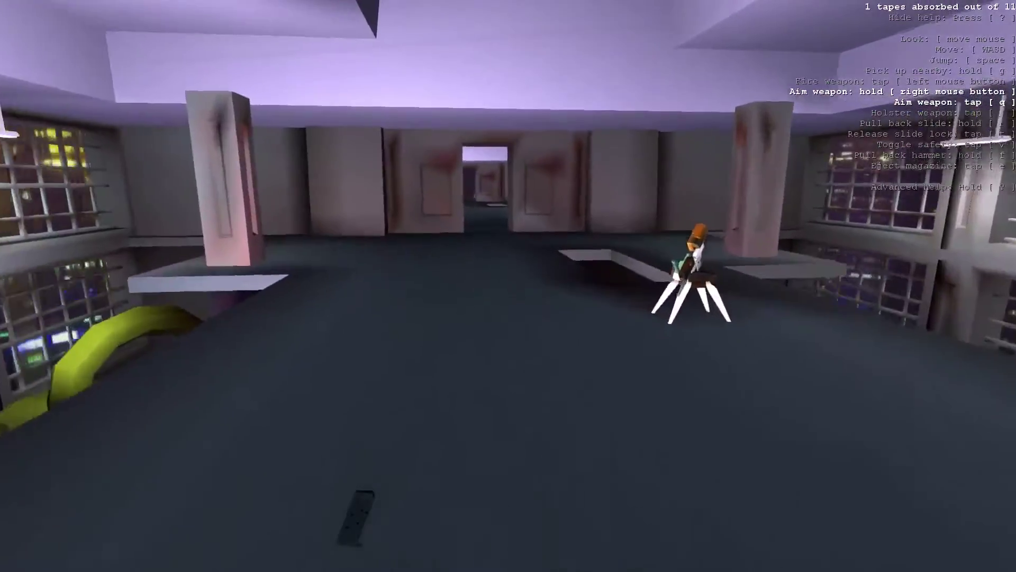
key("w")
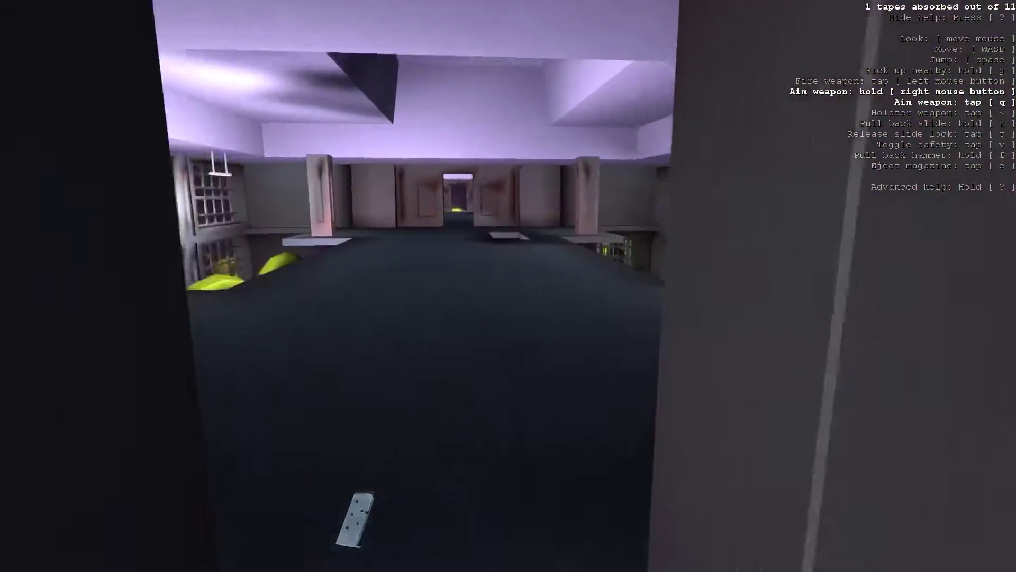
key("w")
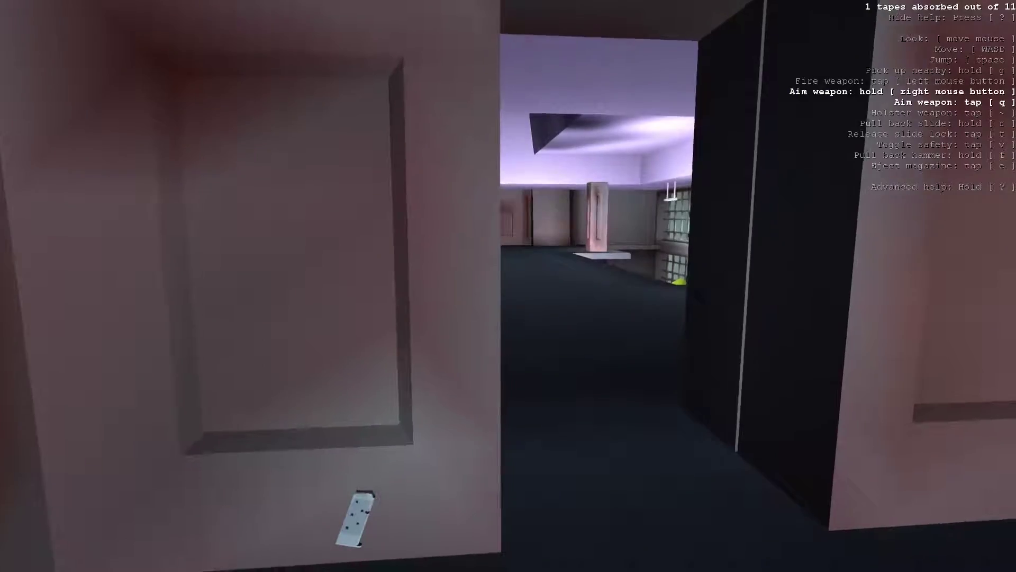
key("w")
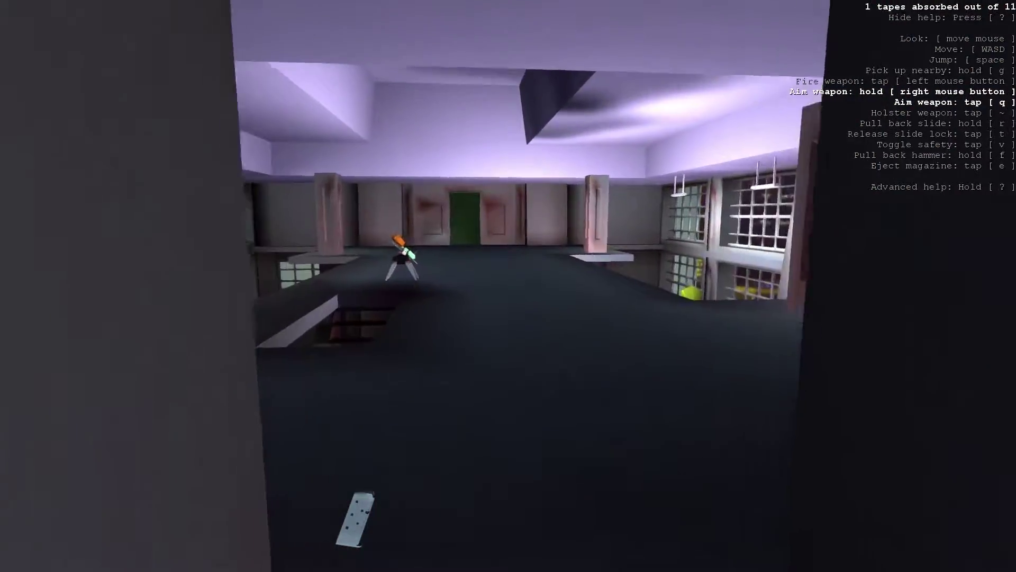
key("w")
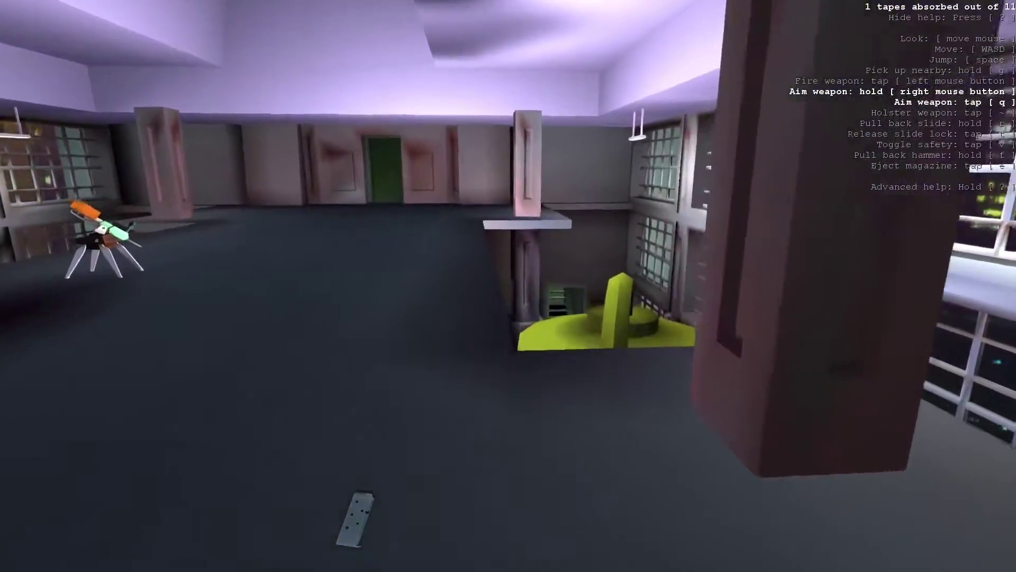
key("w")
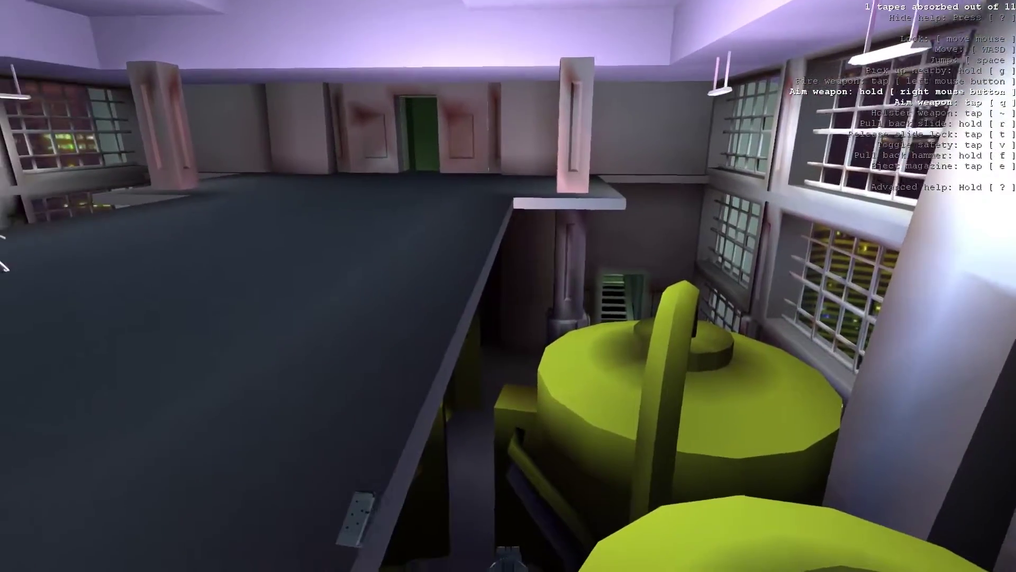
key("w")
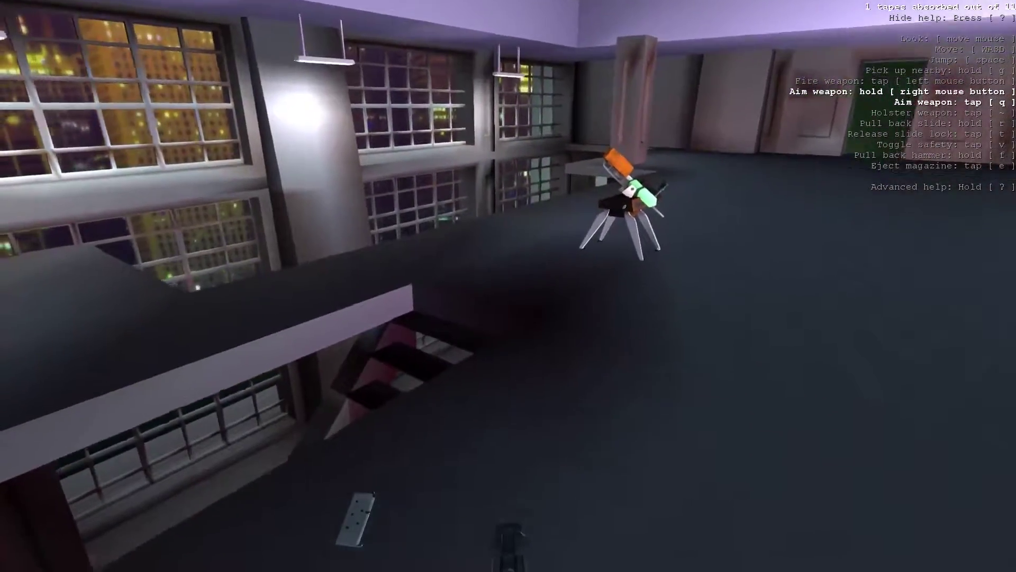
key("w")
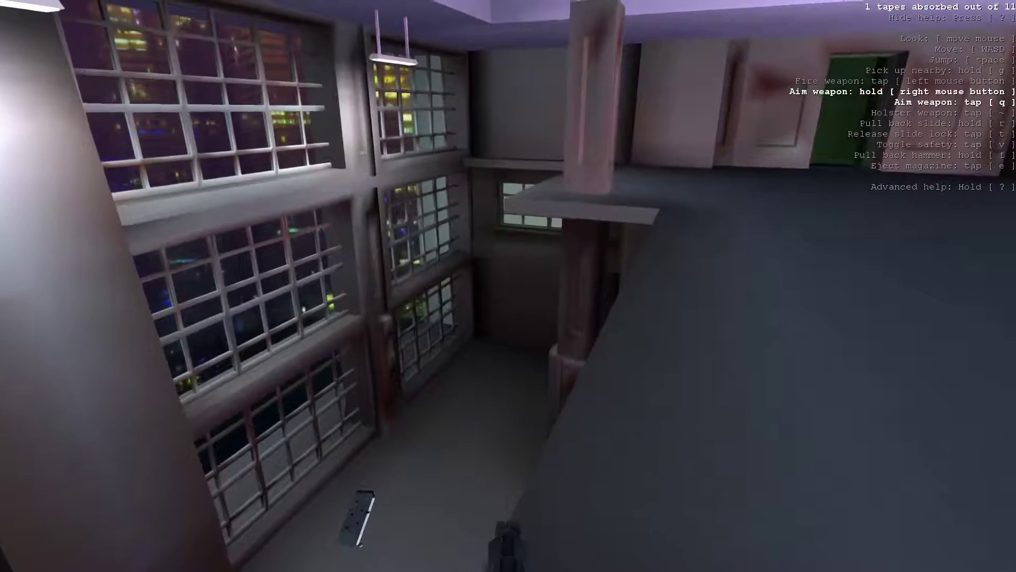
key("w")
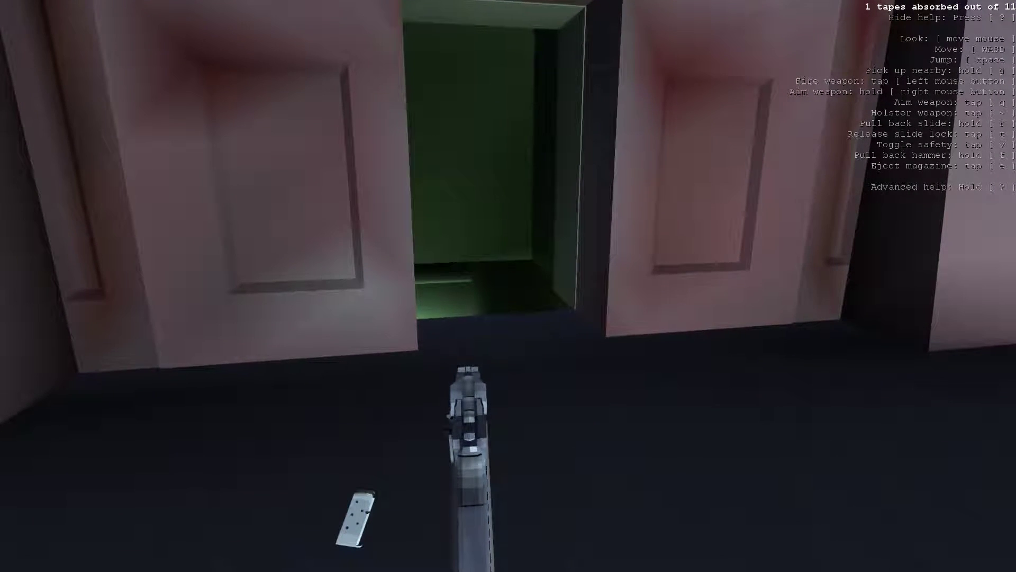
key("w")
key("a")
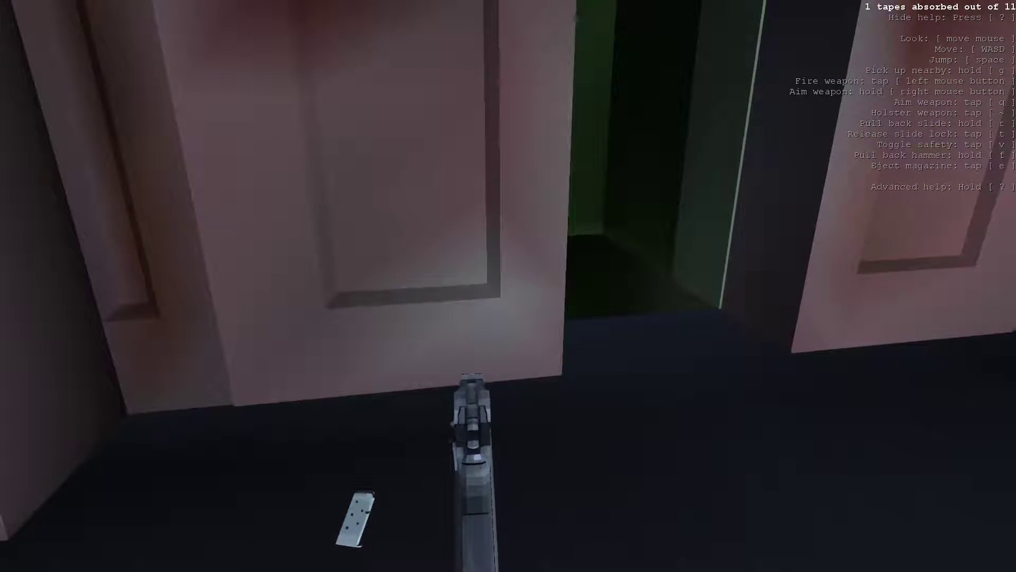
key("a")
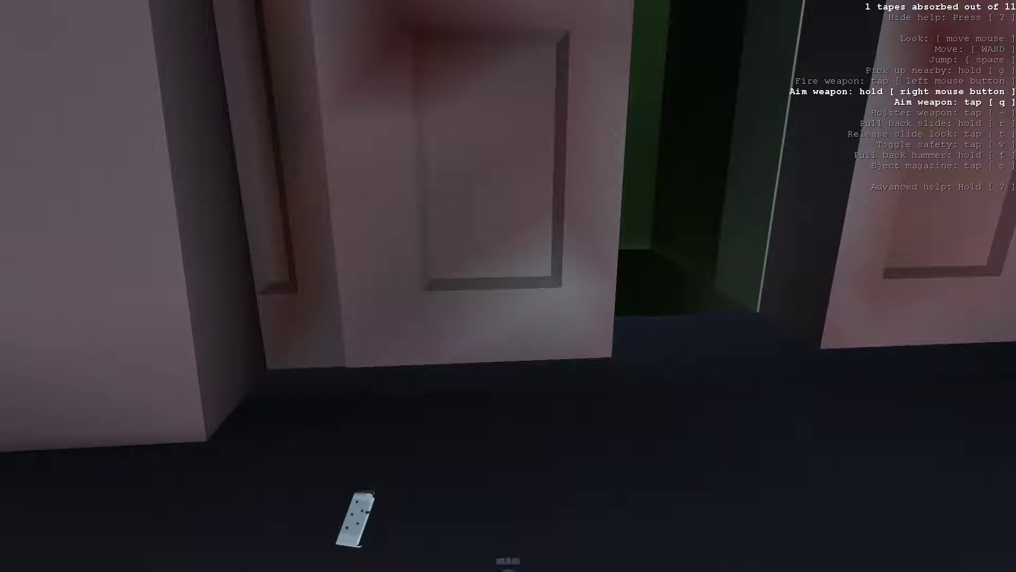
key("w")
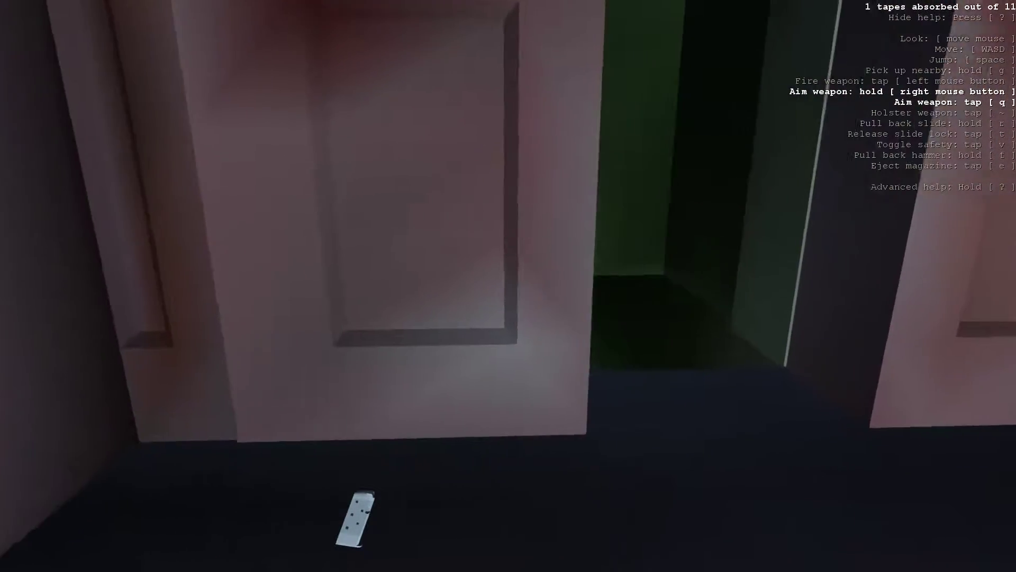
key("a")
key("d")
key("a")
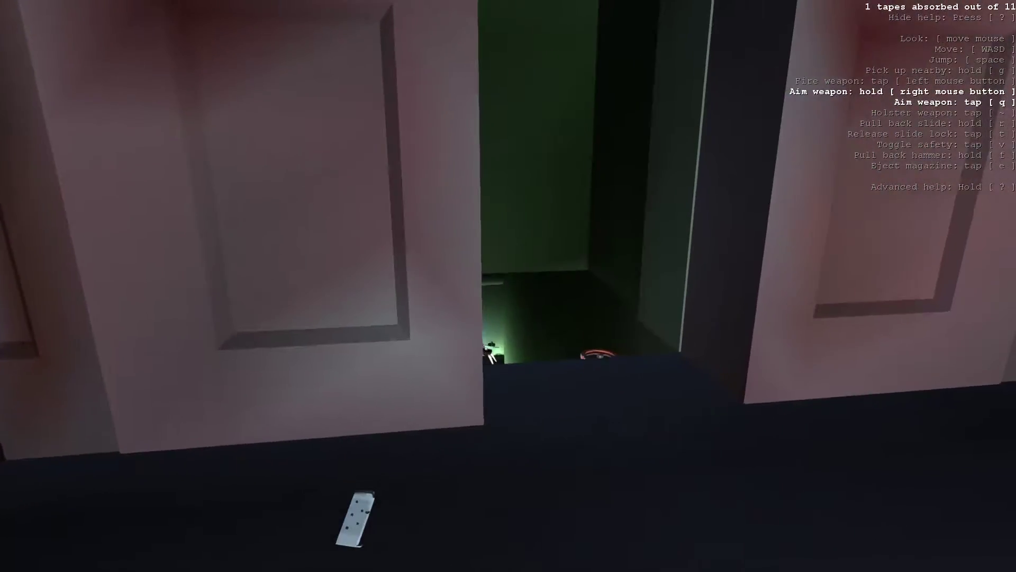
key("q")
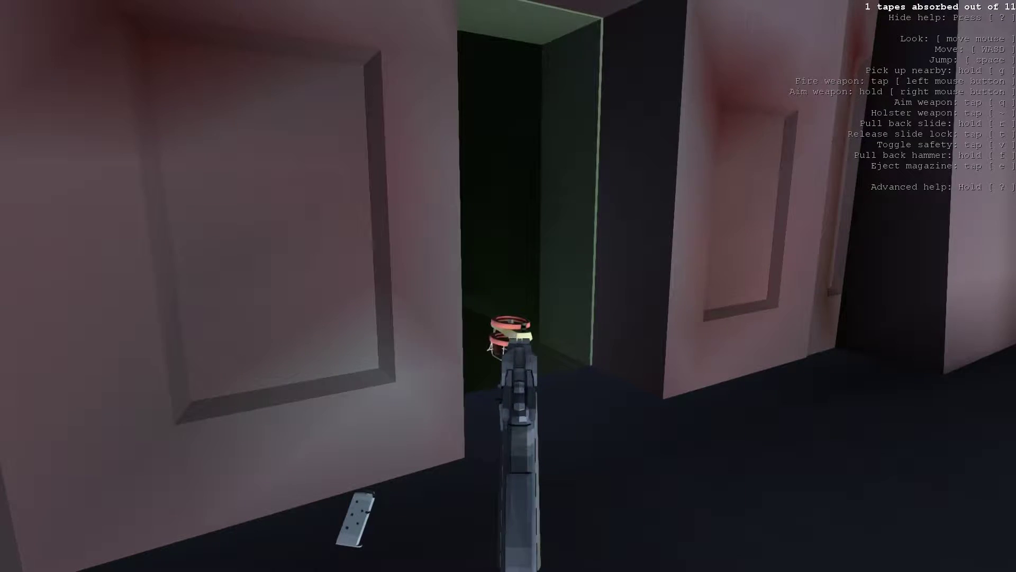
left_click(508, 325)
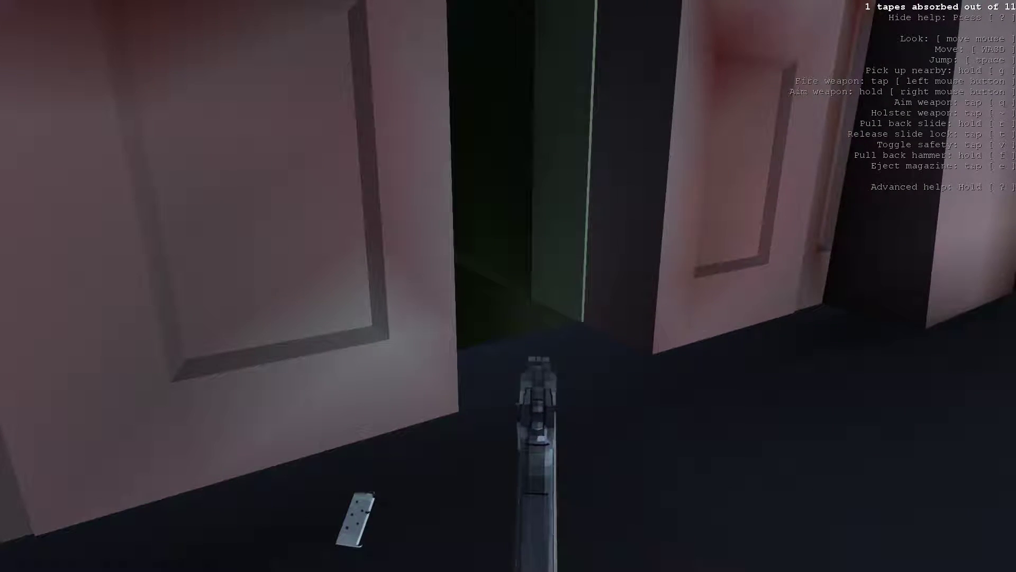
key("w")
key("w")
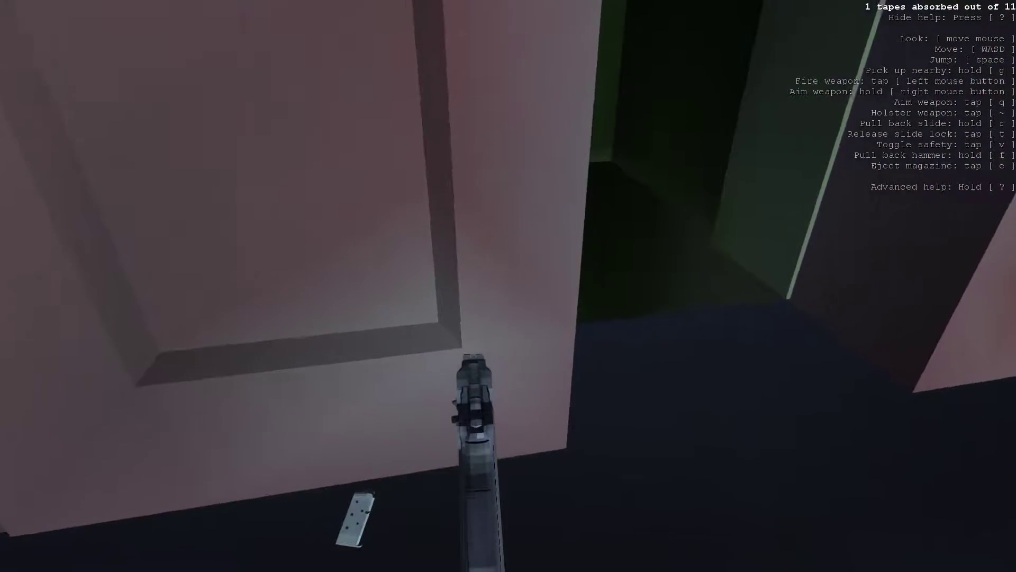
key("w")
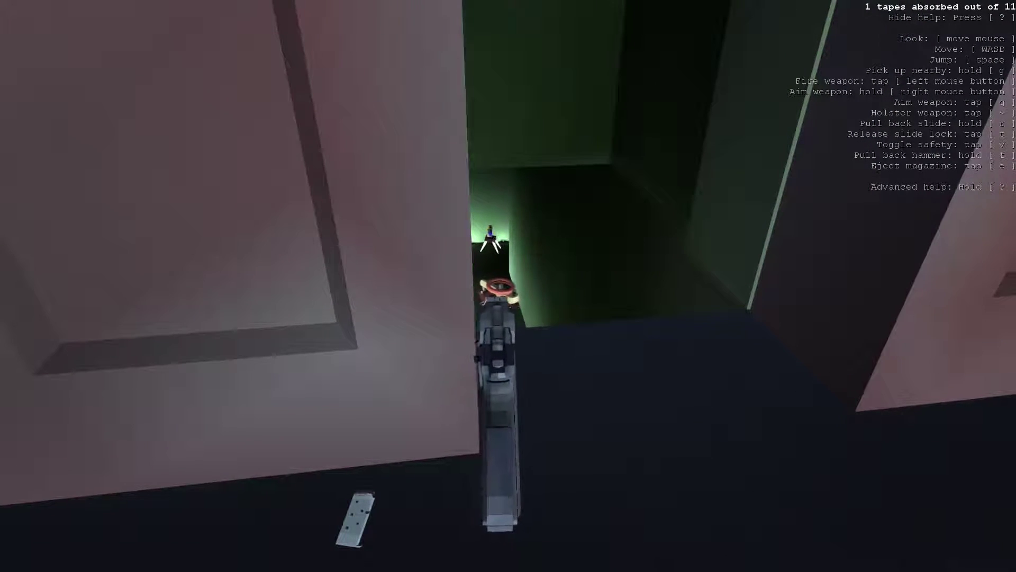
key("a")
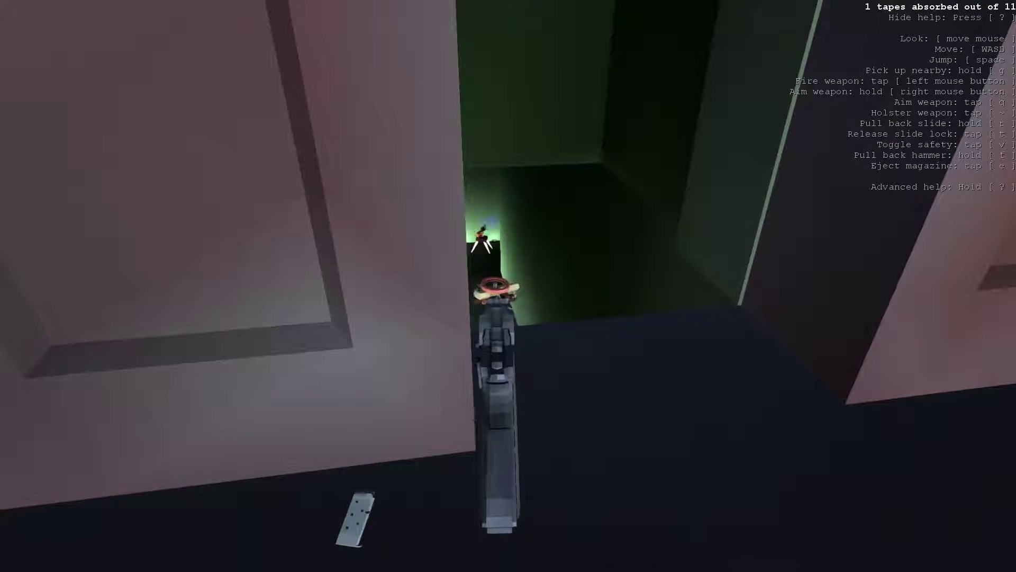
key("a")
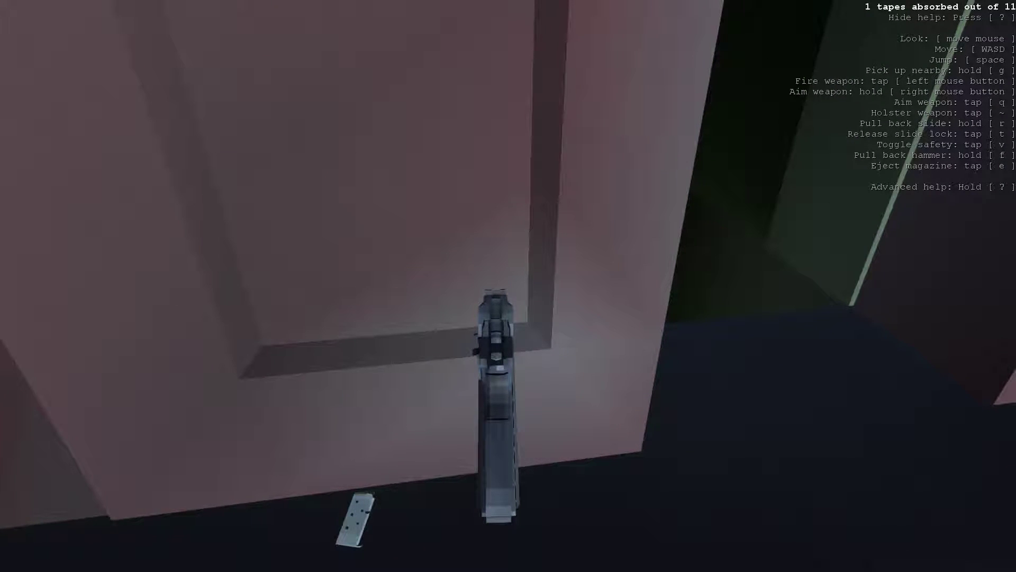
key("d")
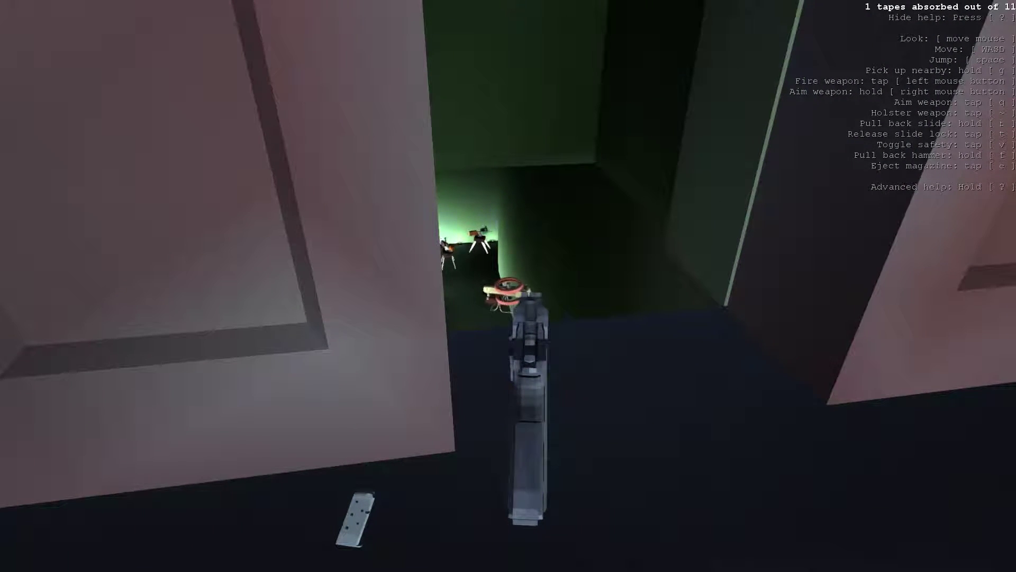
key("a")
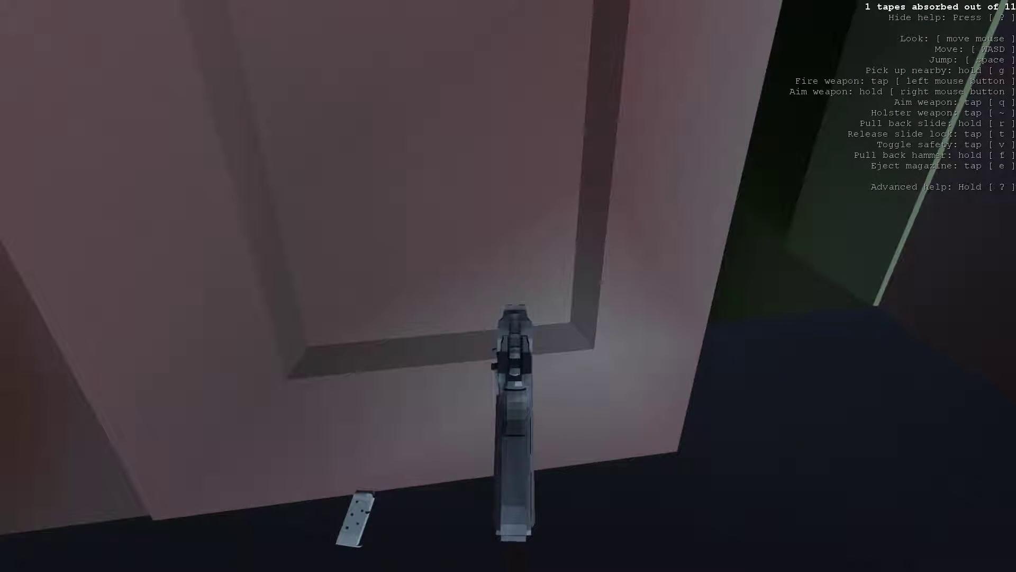
key("d")
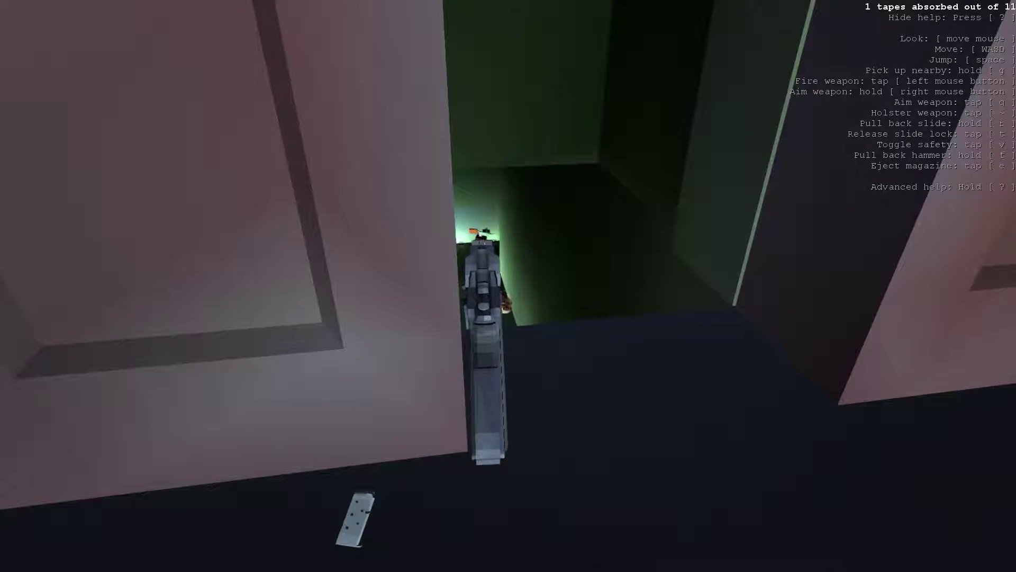
key("a")
key("d")
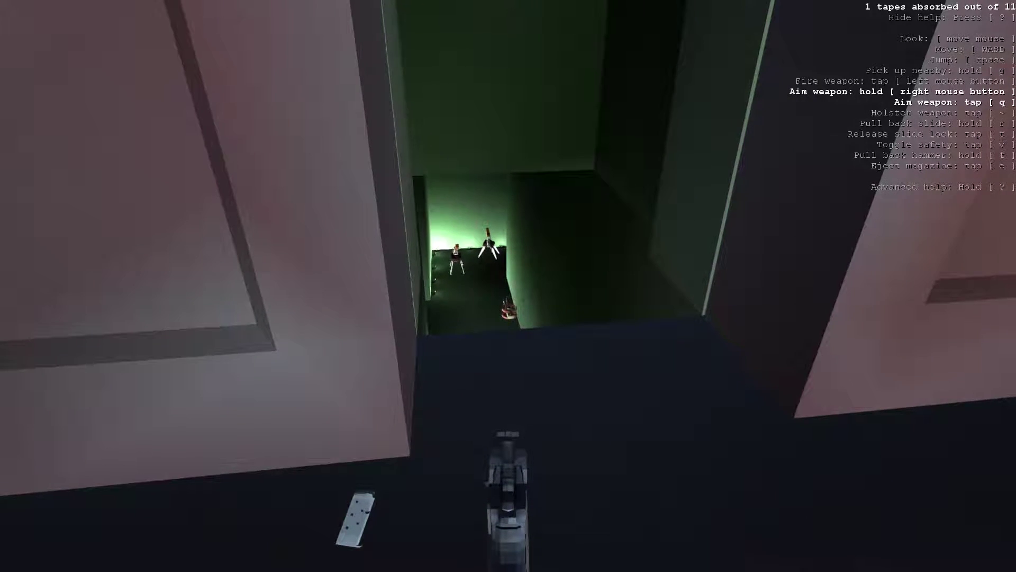
key("w")
key("w")
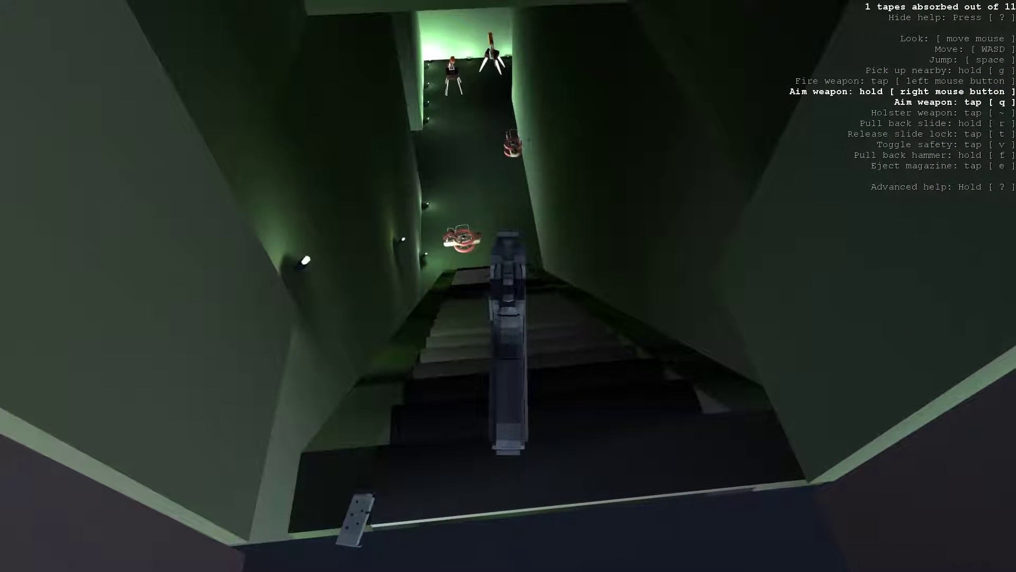
key("w")
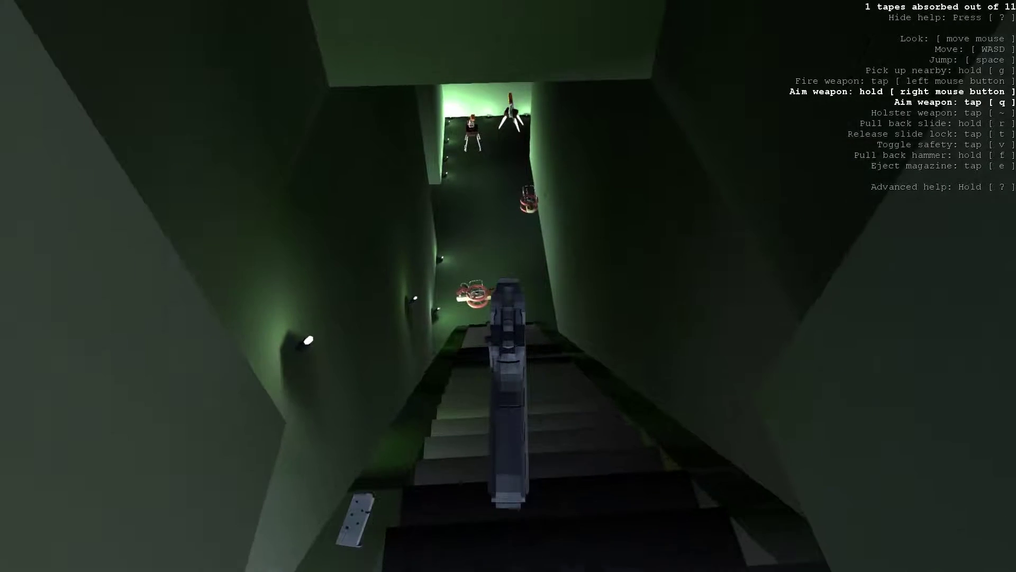
key("w")
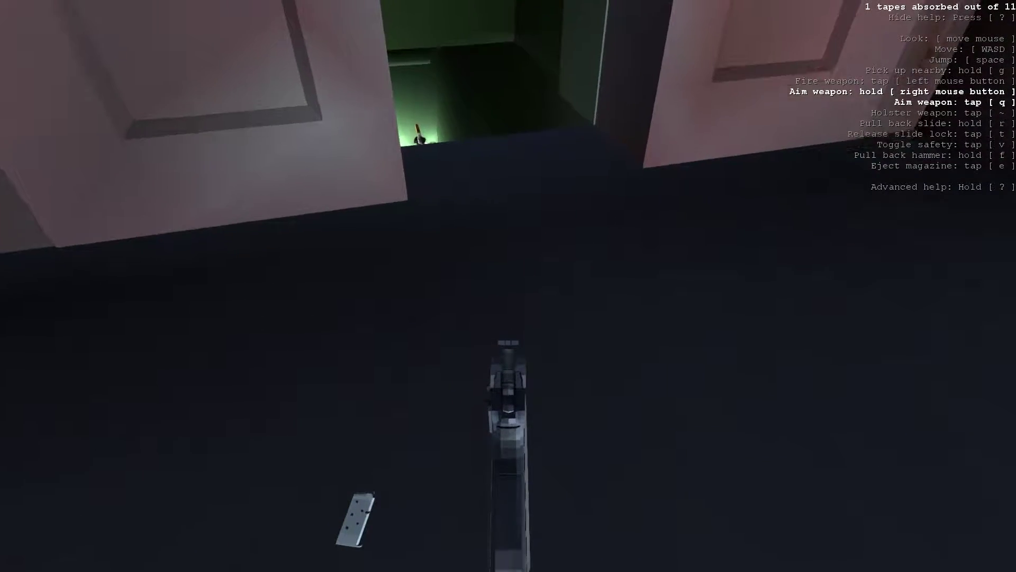
key("w")
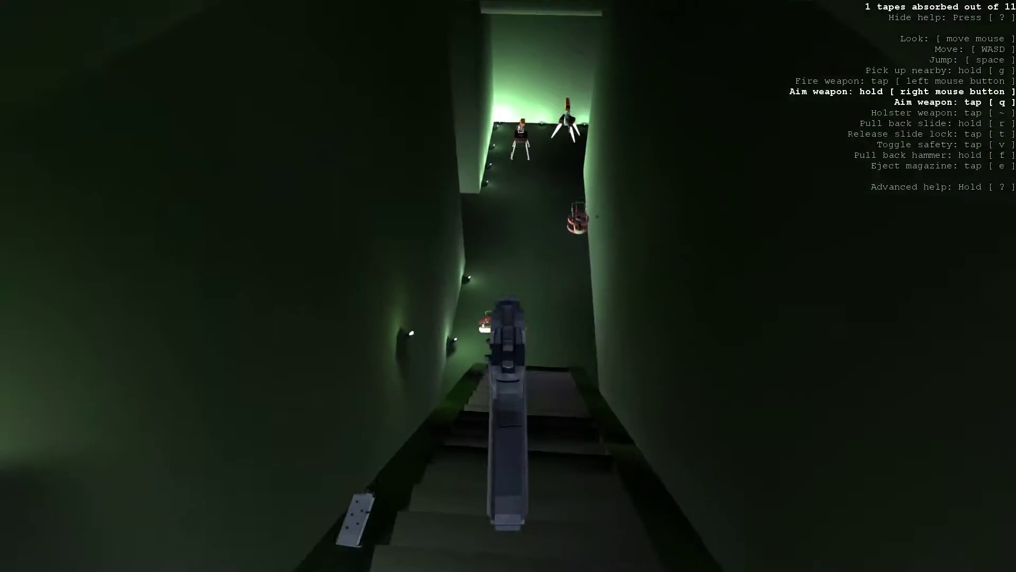
key("w")
key("w")
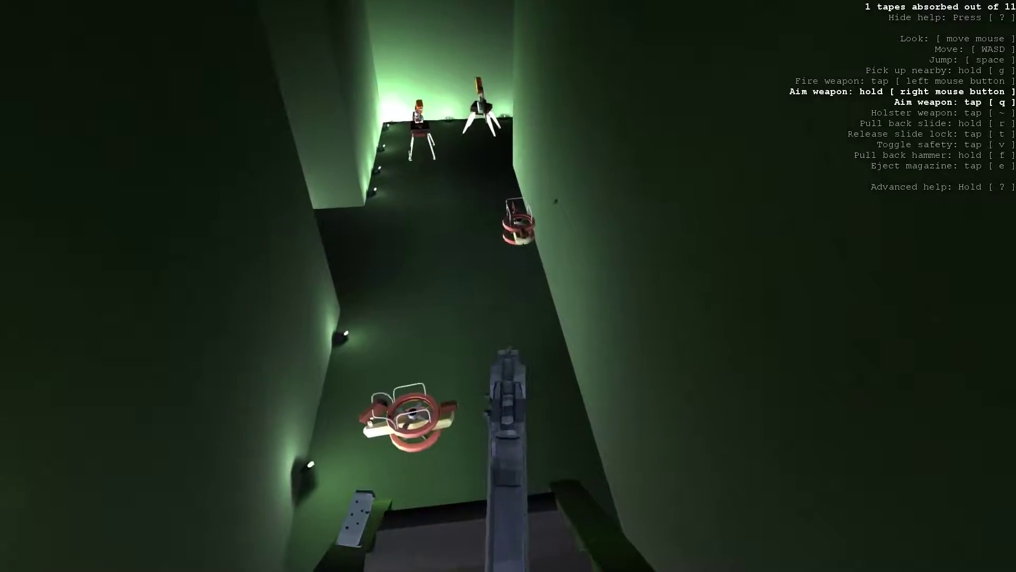
key("w")
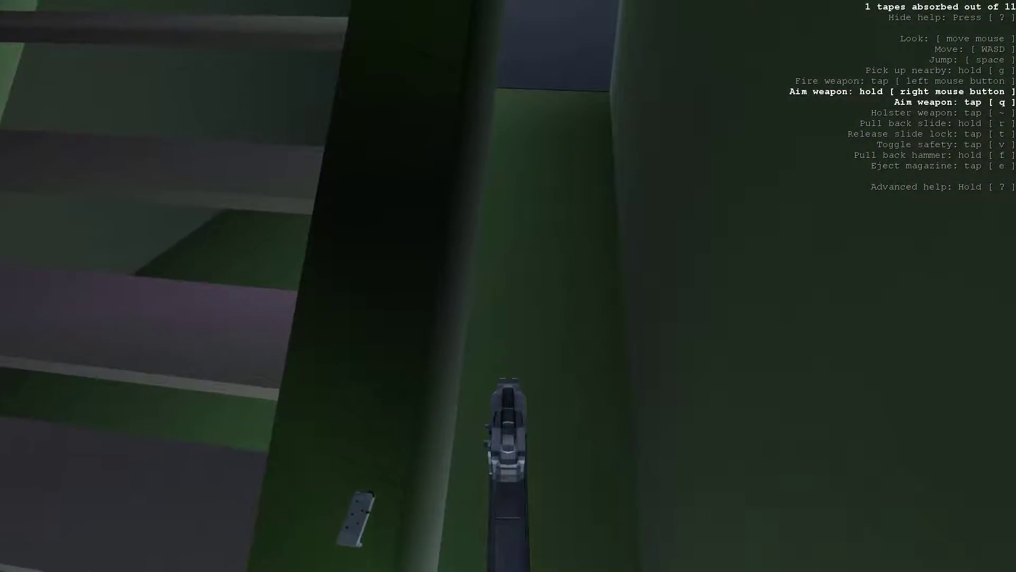
key("w")
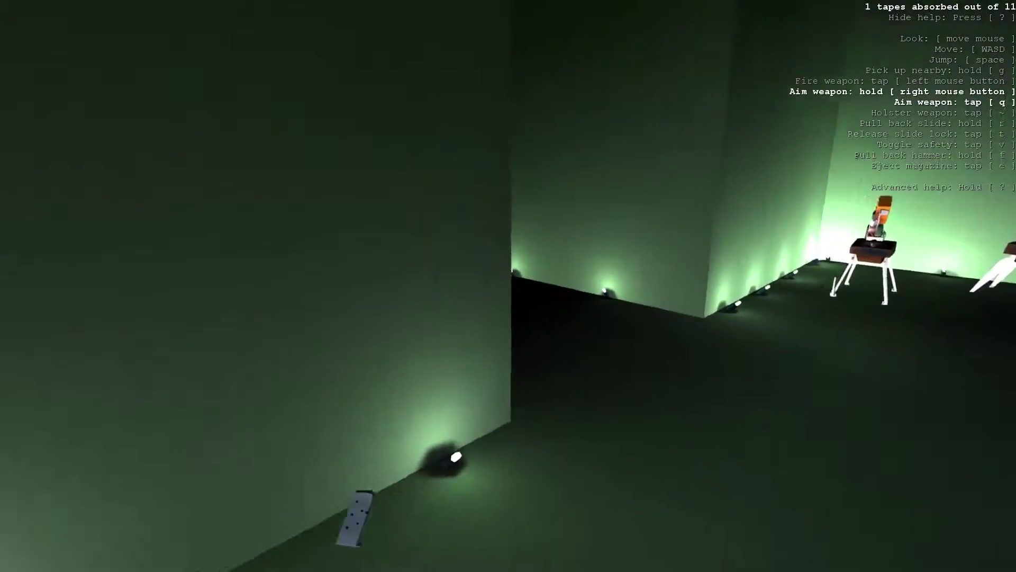
key("w")
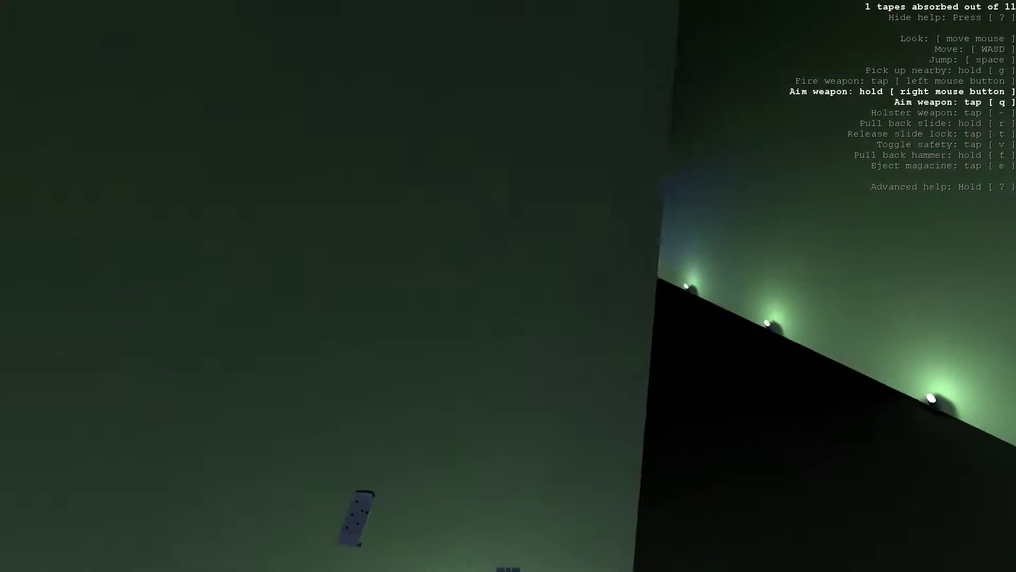
key("w")
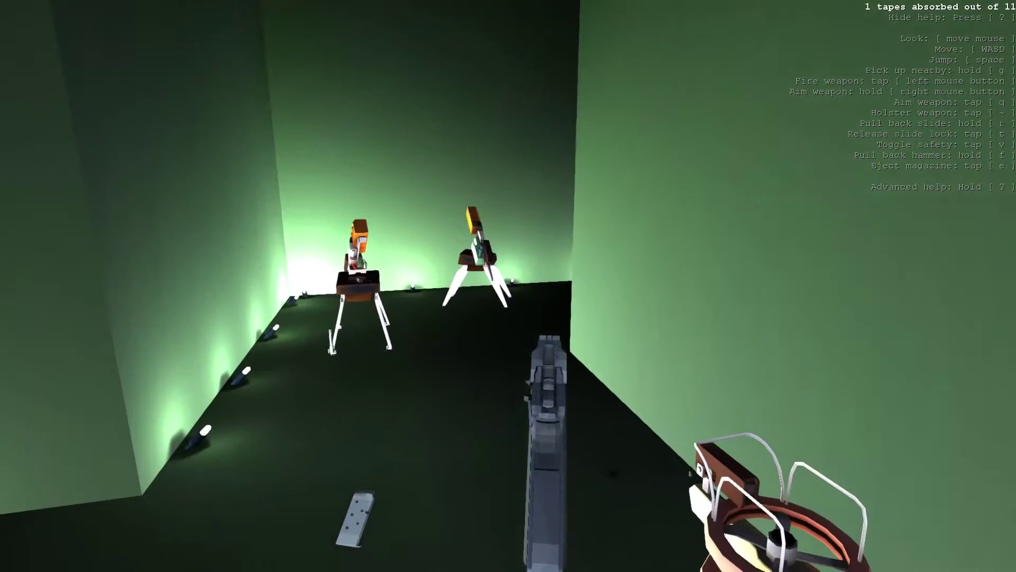
key("q")
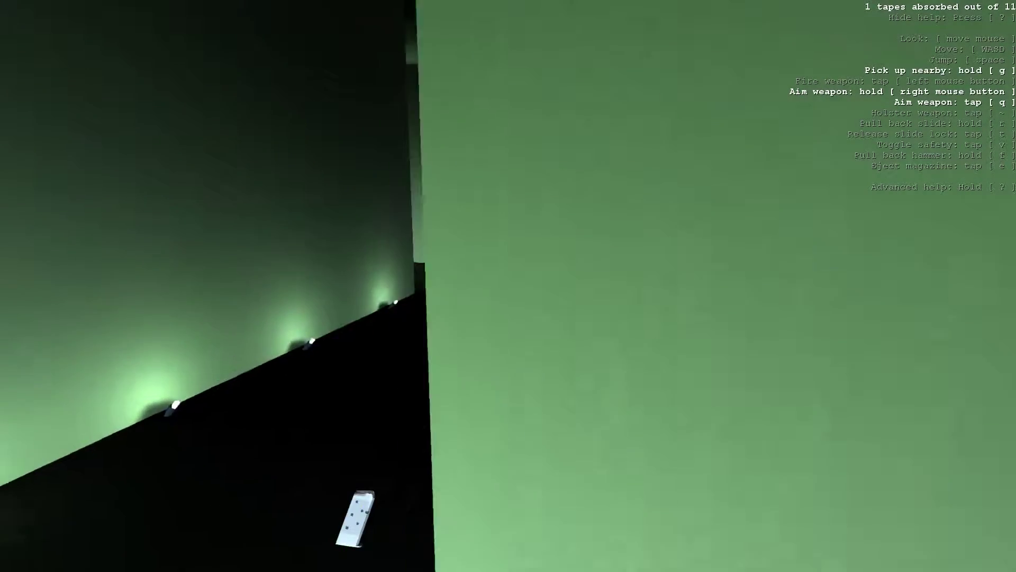
key("g")
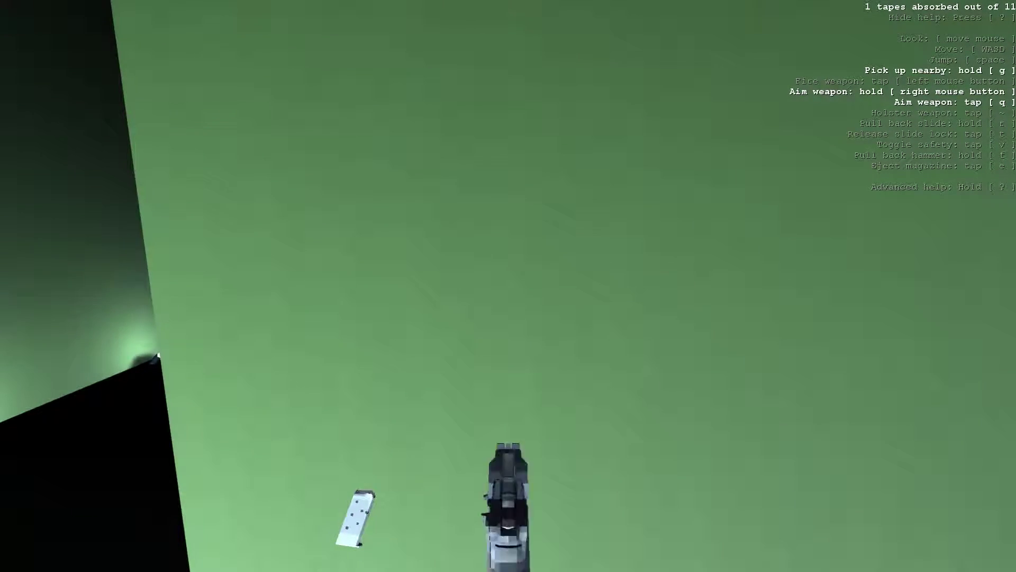
right_click(508, 286)
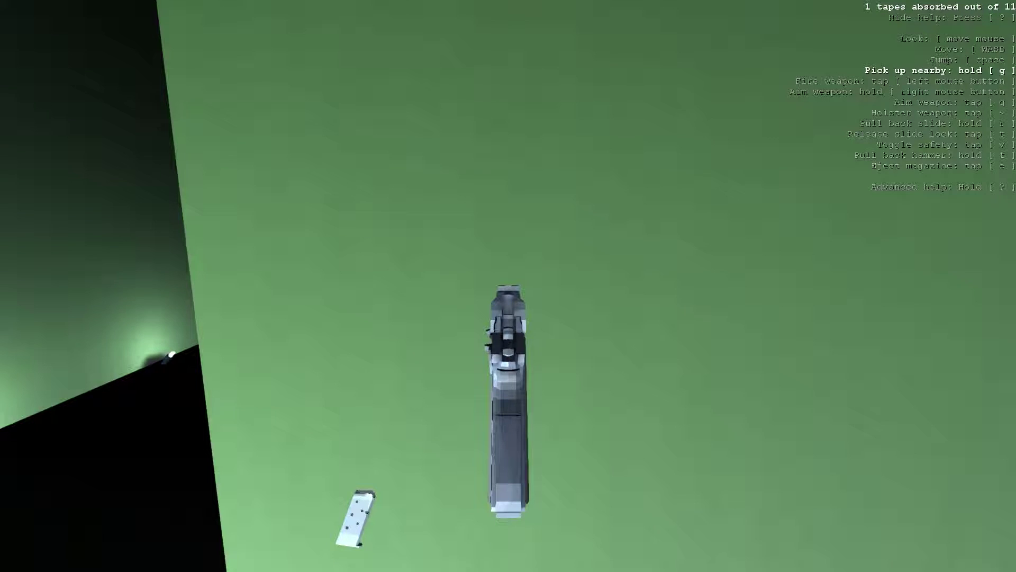
key("a")
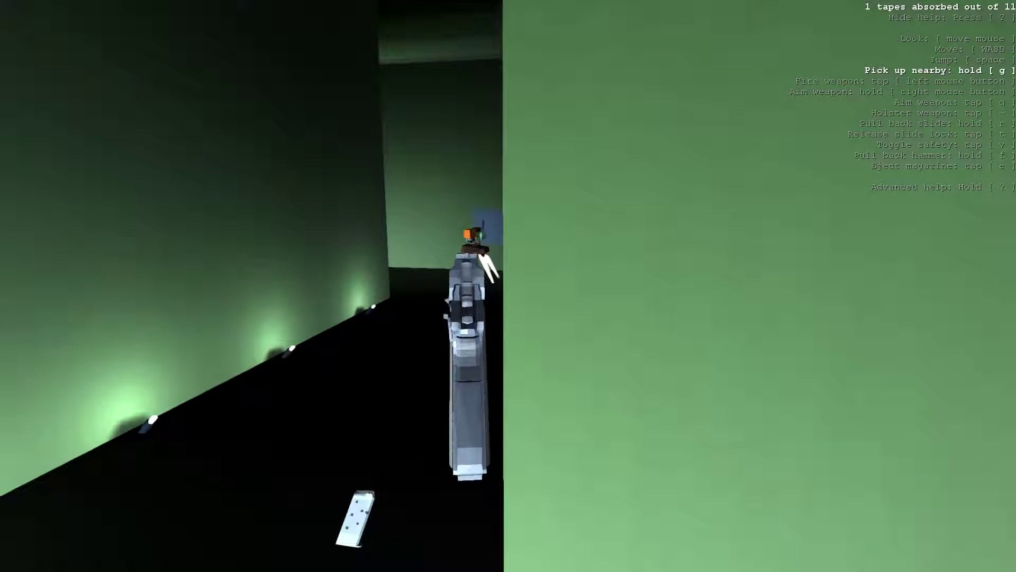
key("w")
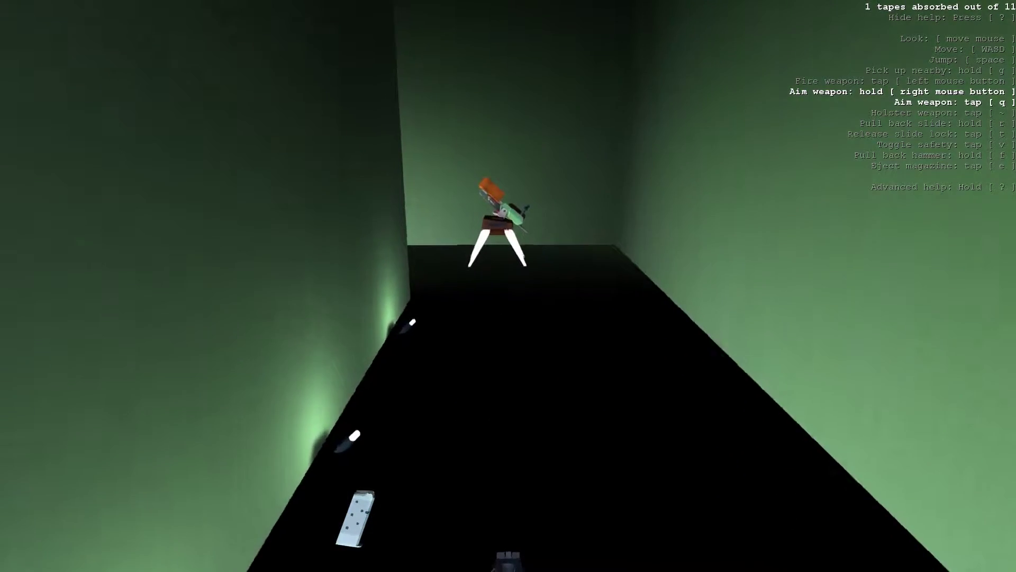
key("w")
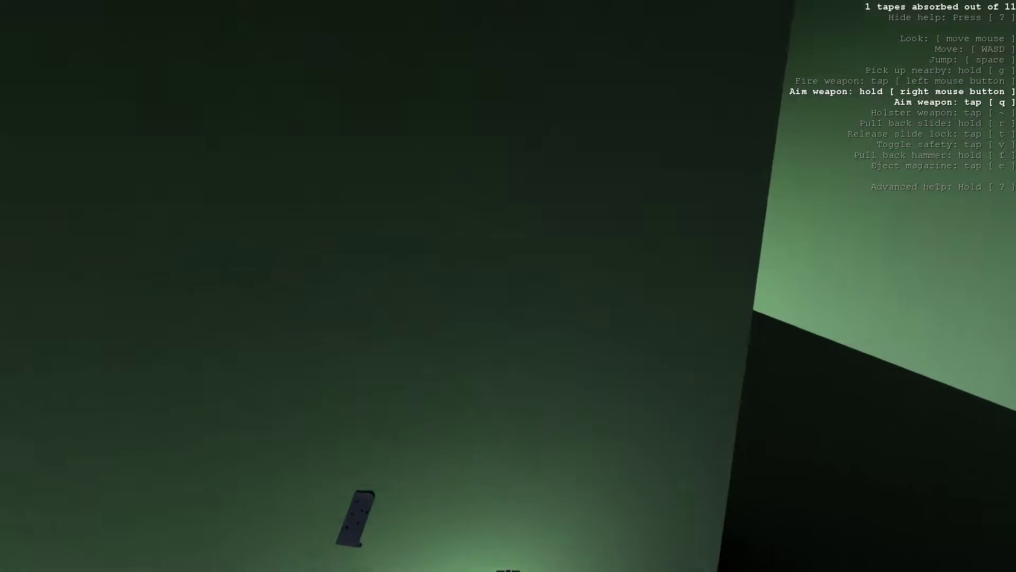
key("w")
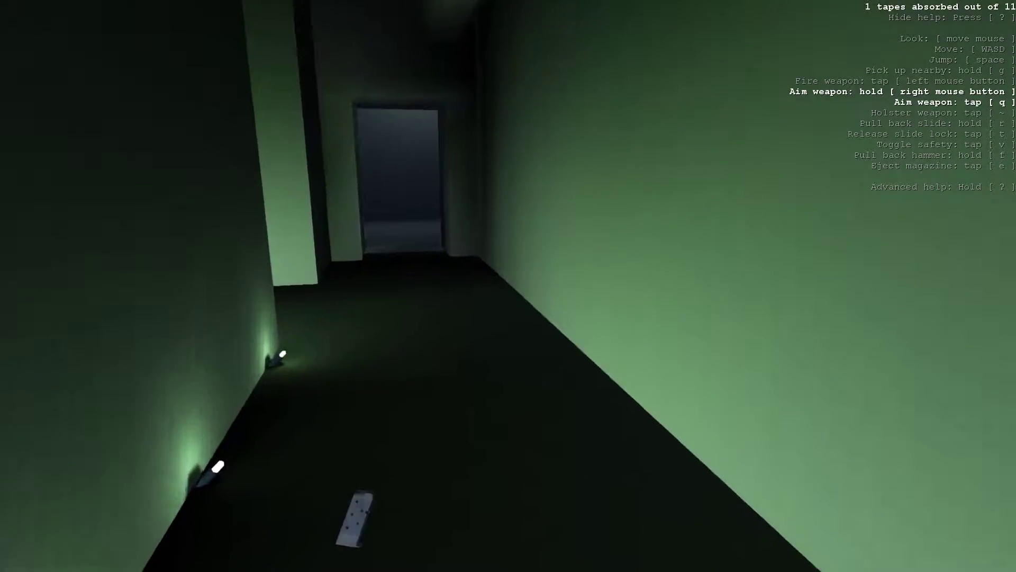
key("w")
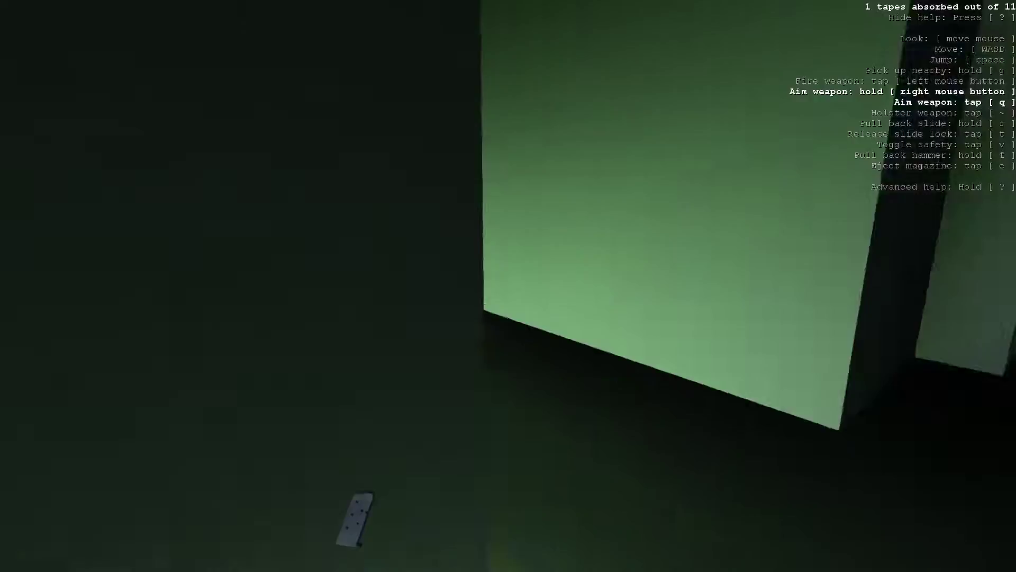
key("w")
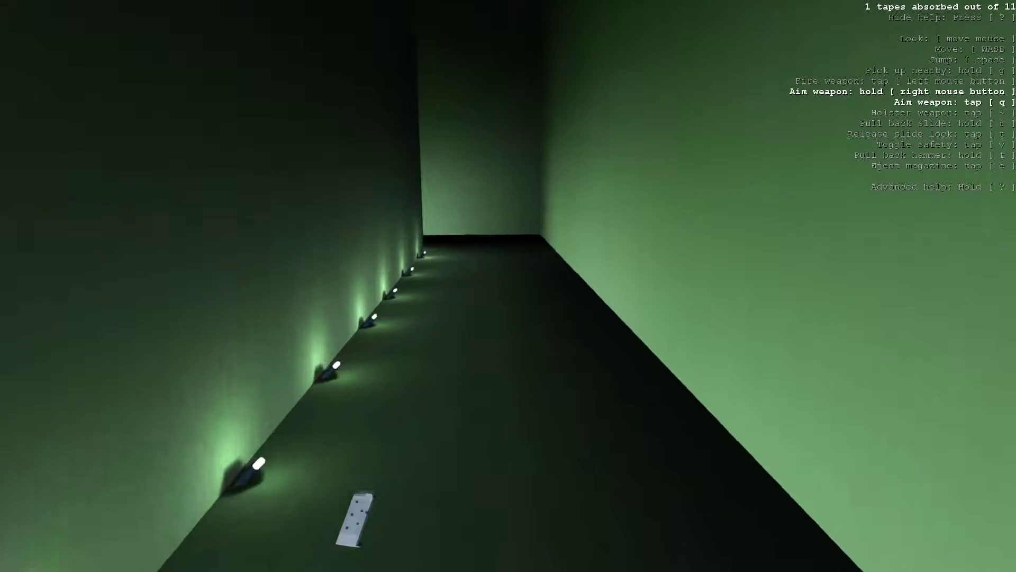
key("w")
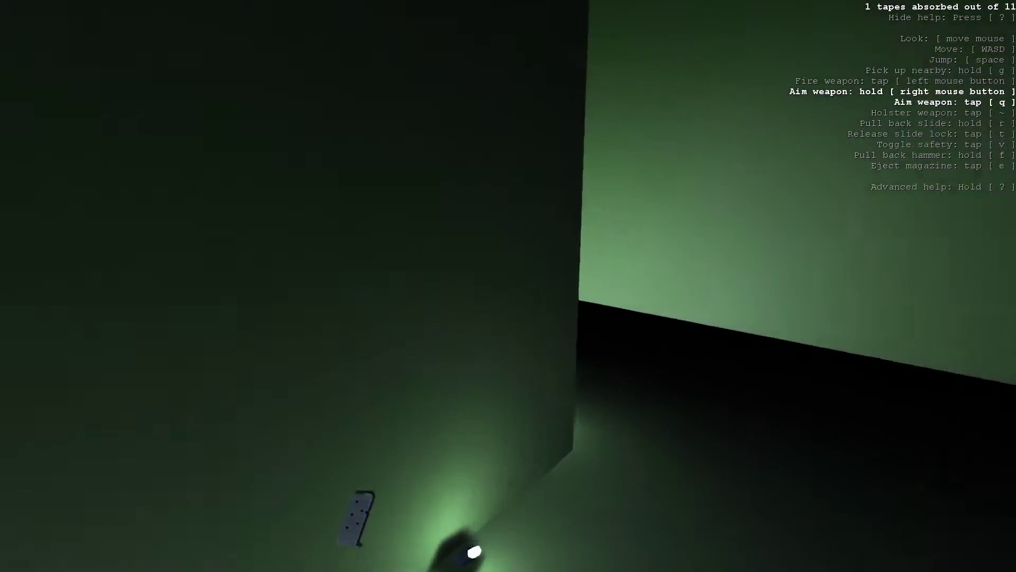
key("d")
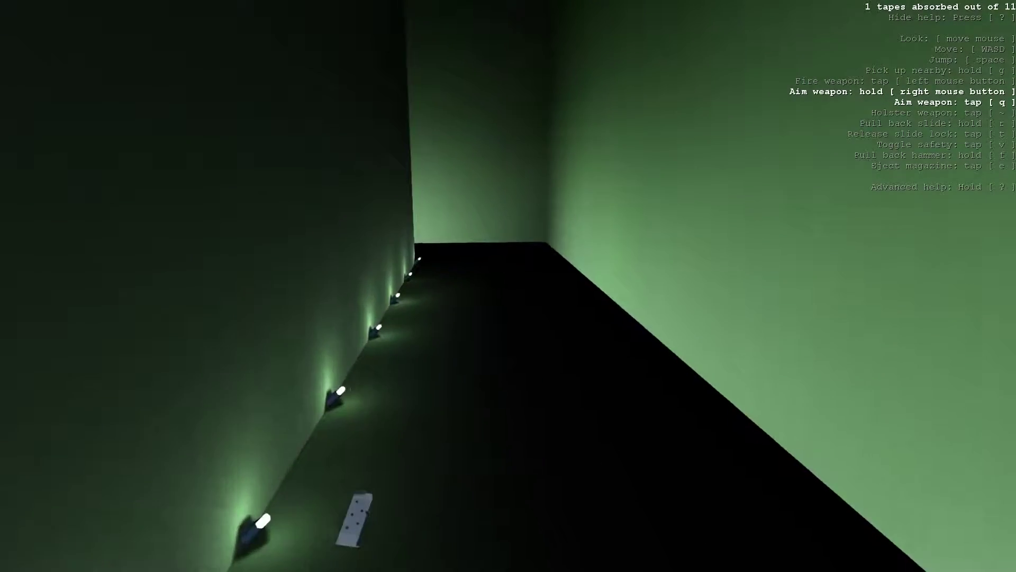
key("w")
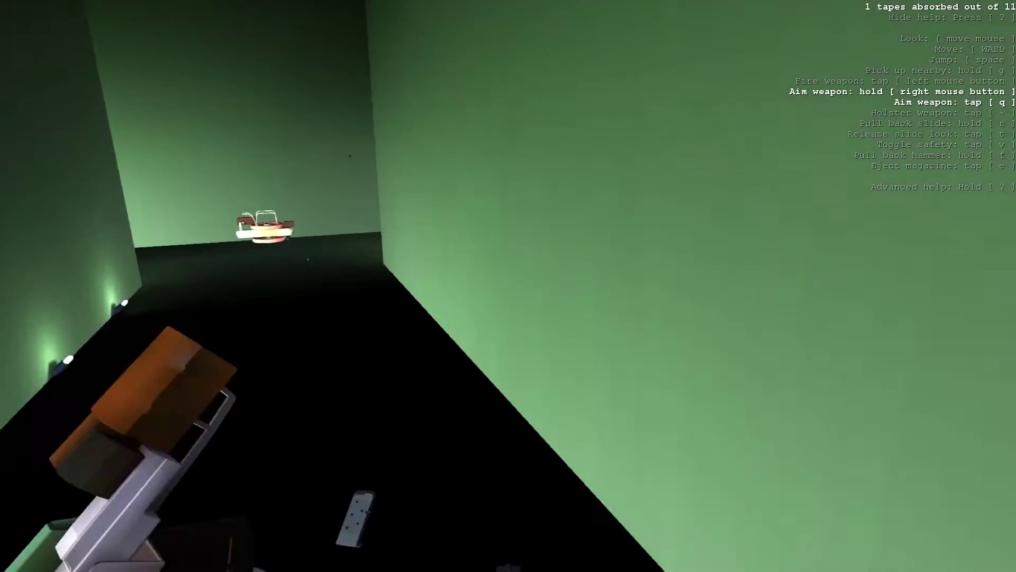
key("w")
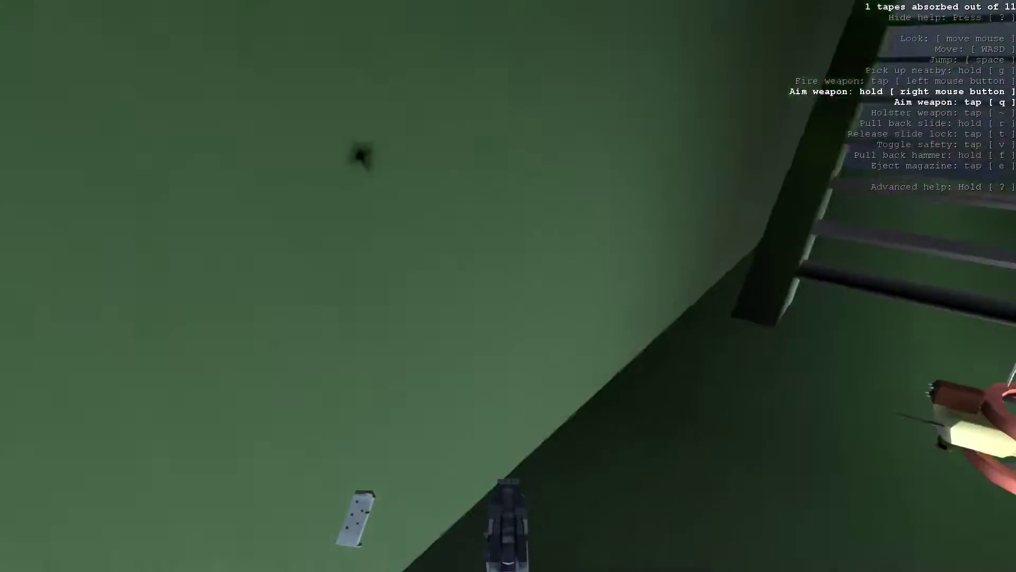
key("w")
key("w")
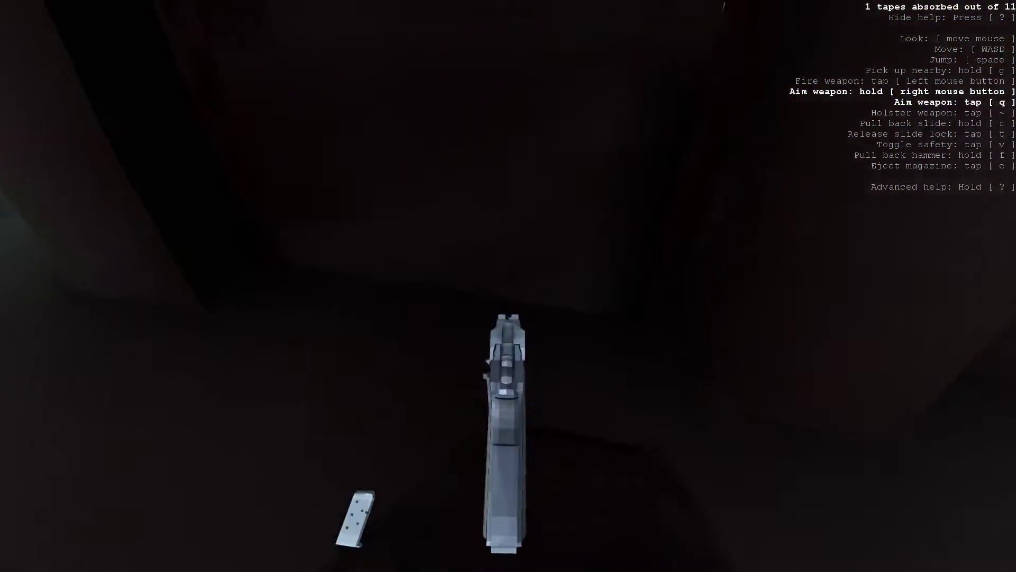
key("w")
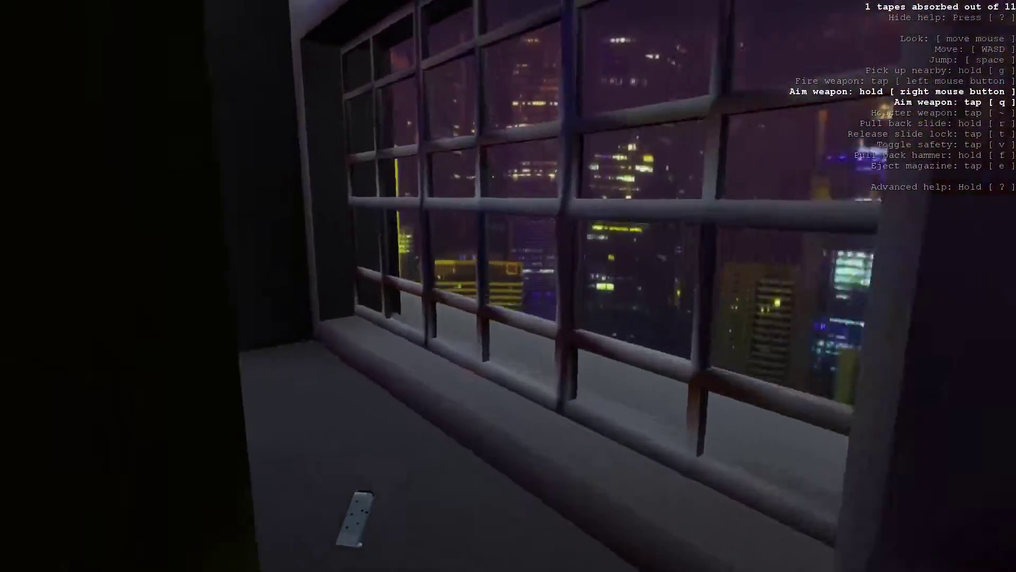
key("w")
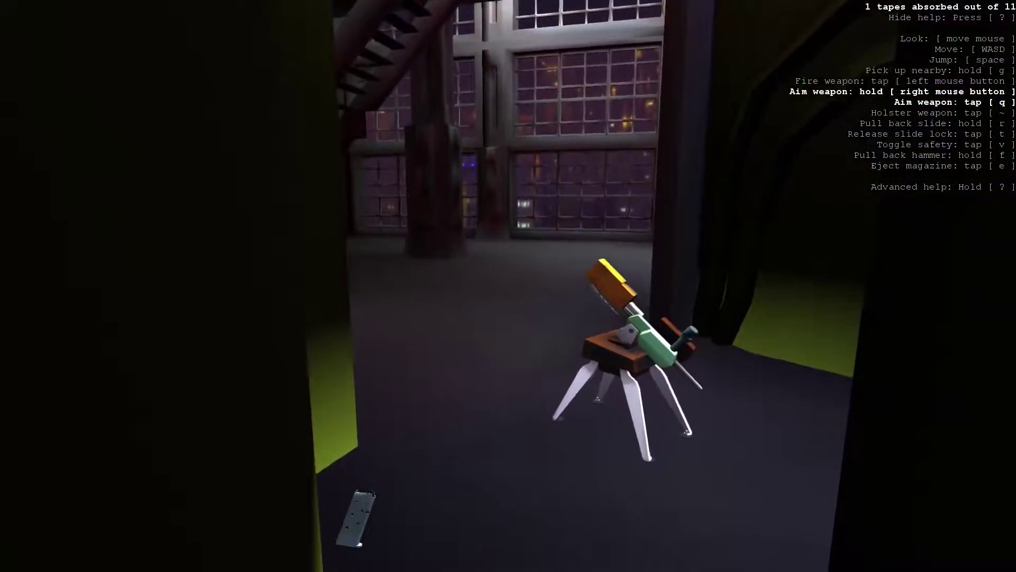
key("w")
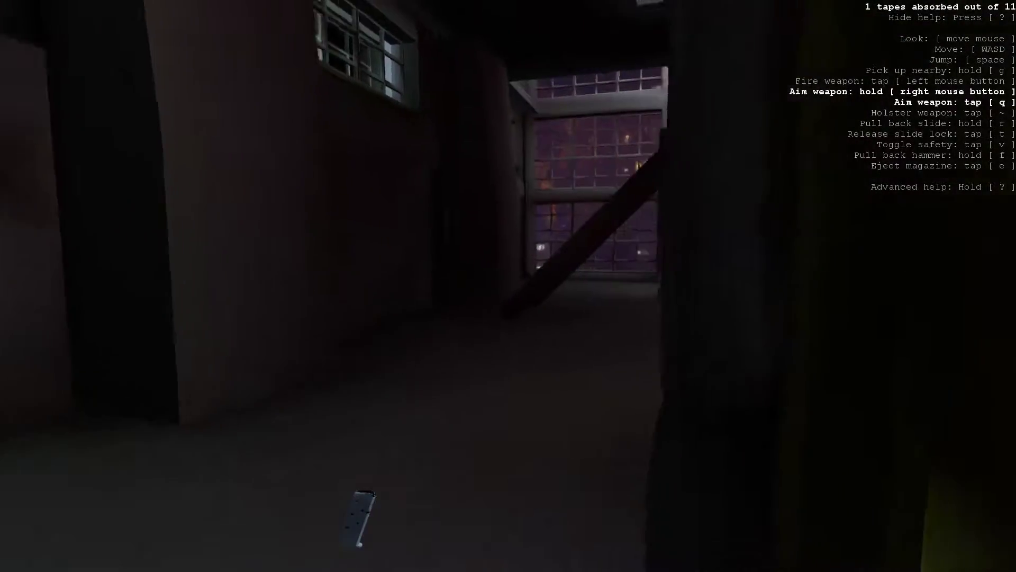
key("w")
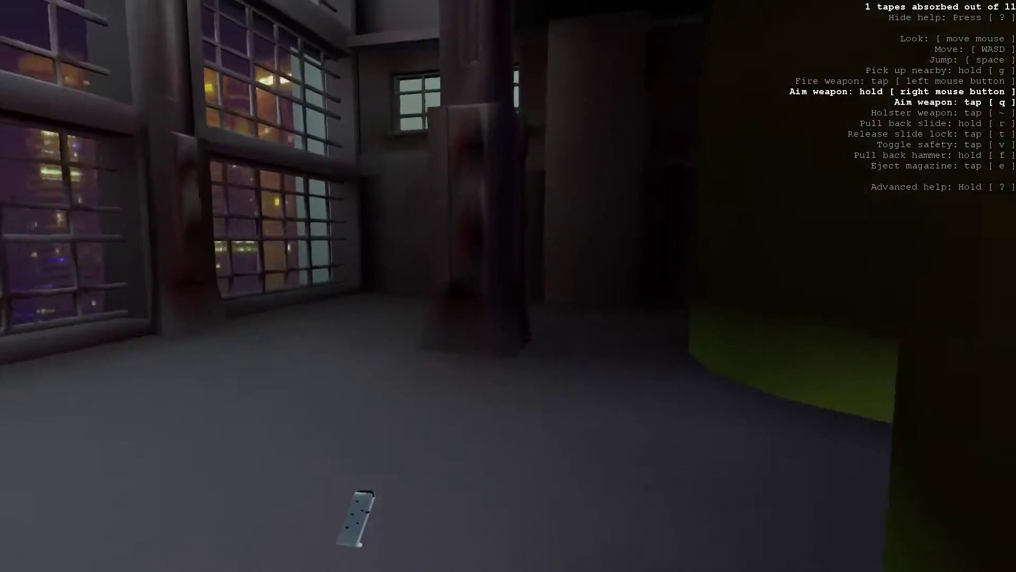
key("w")
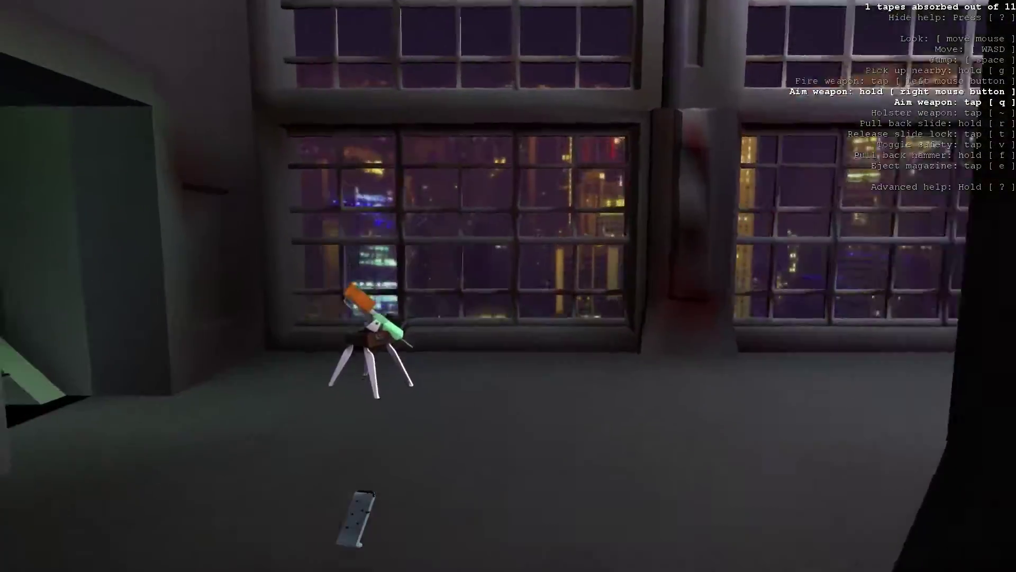
key("w")
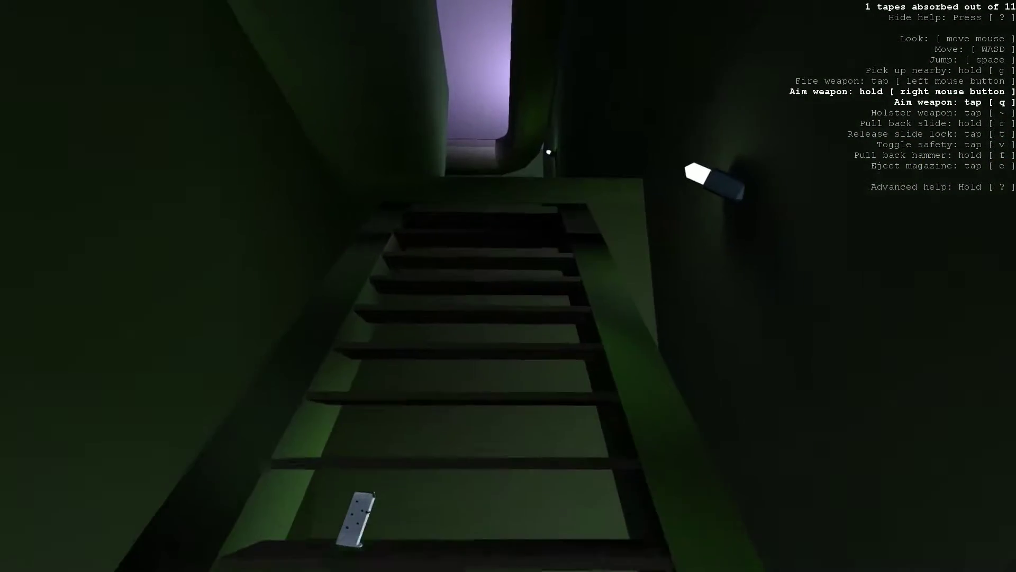
key("w")
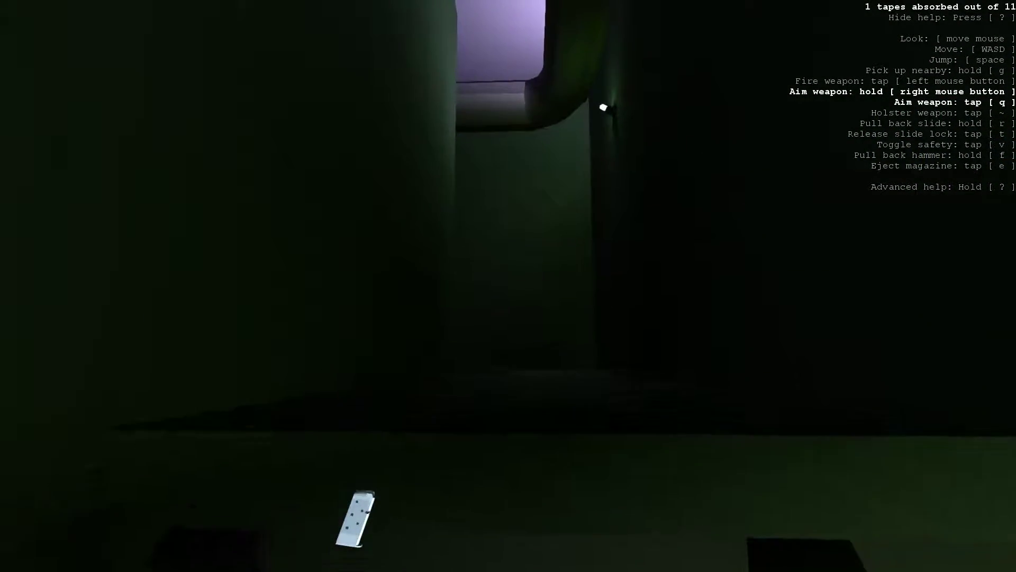
key("w")
key("w")
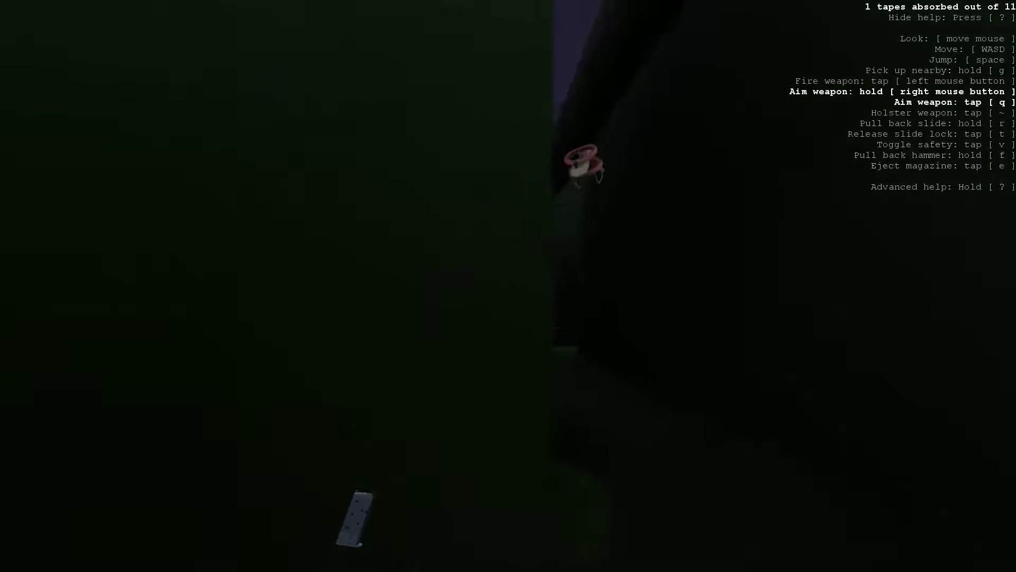
key("w")
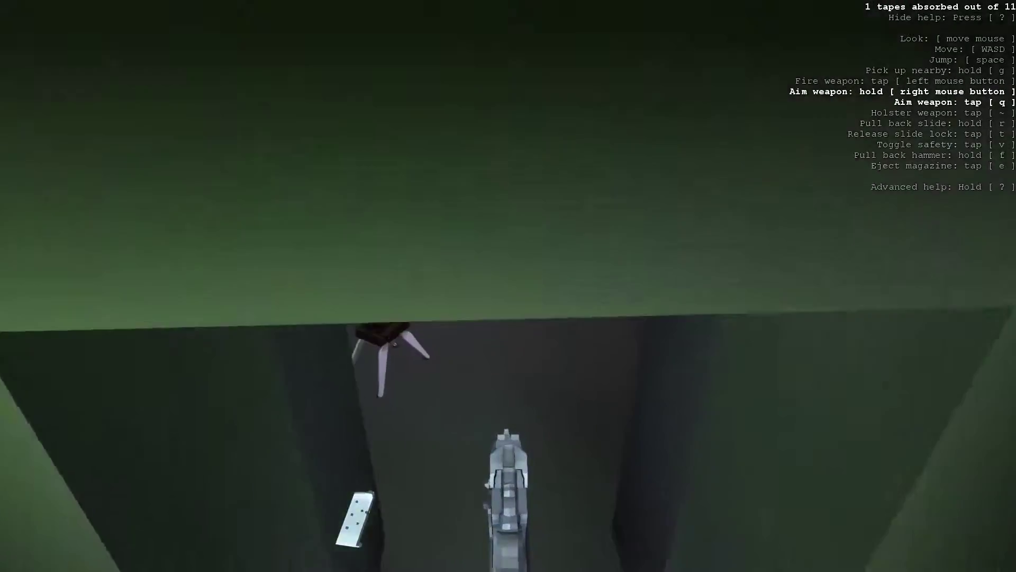
key("w")
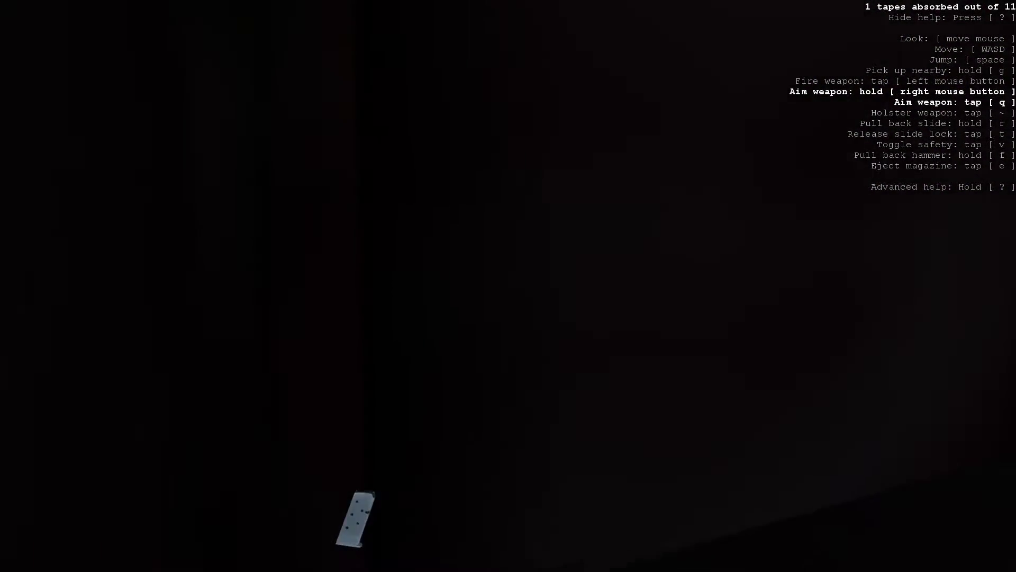
key("w")
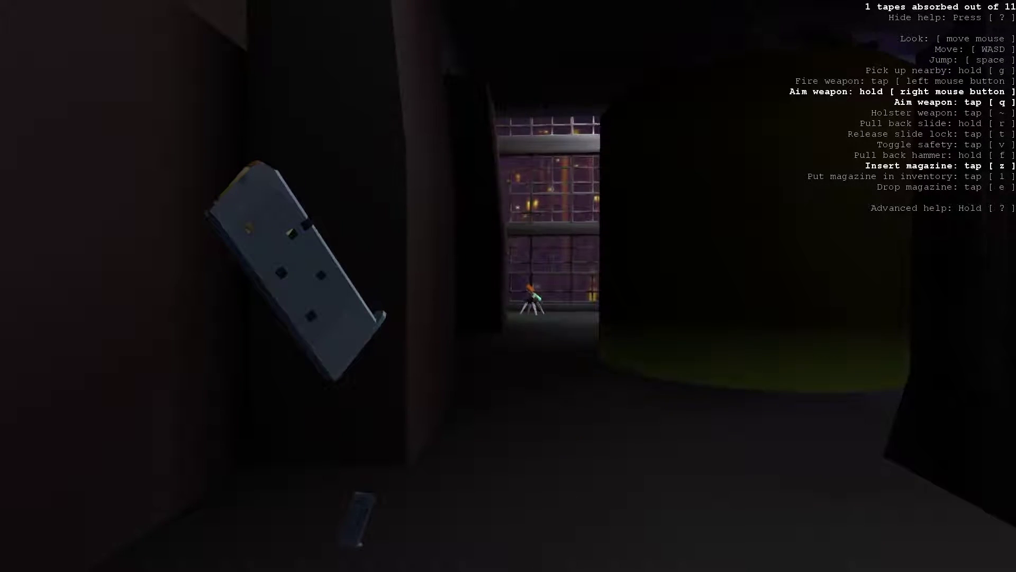
key("z")
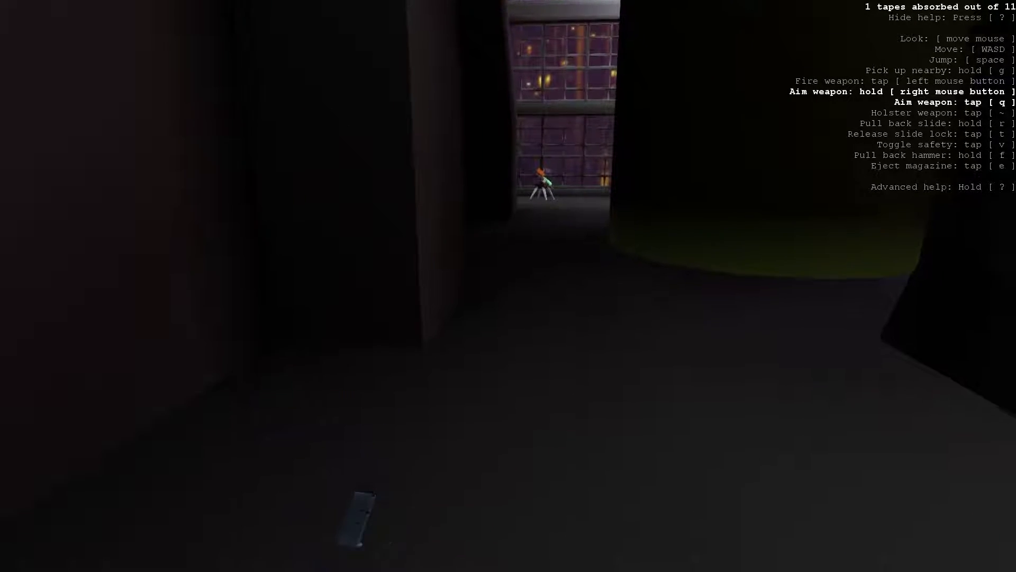
key("w")
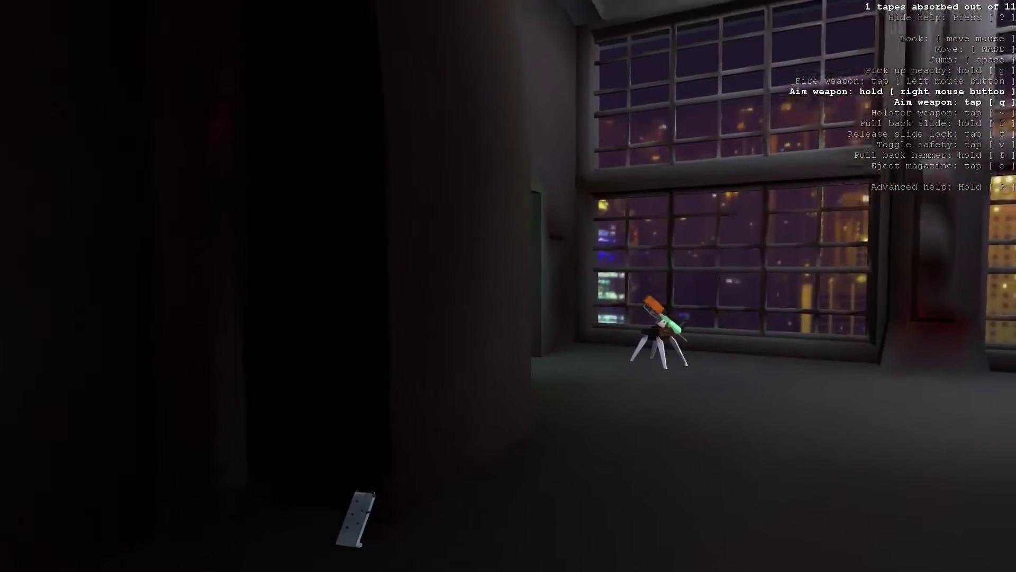
key("asciitilde")
key("q")
key("a")
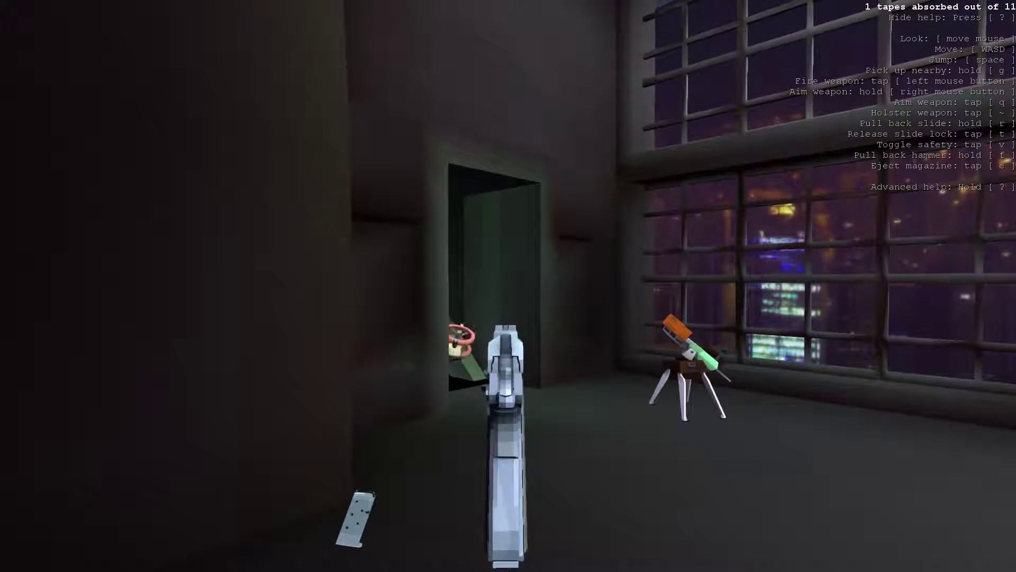
key("asciitilde")
key("w")
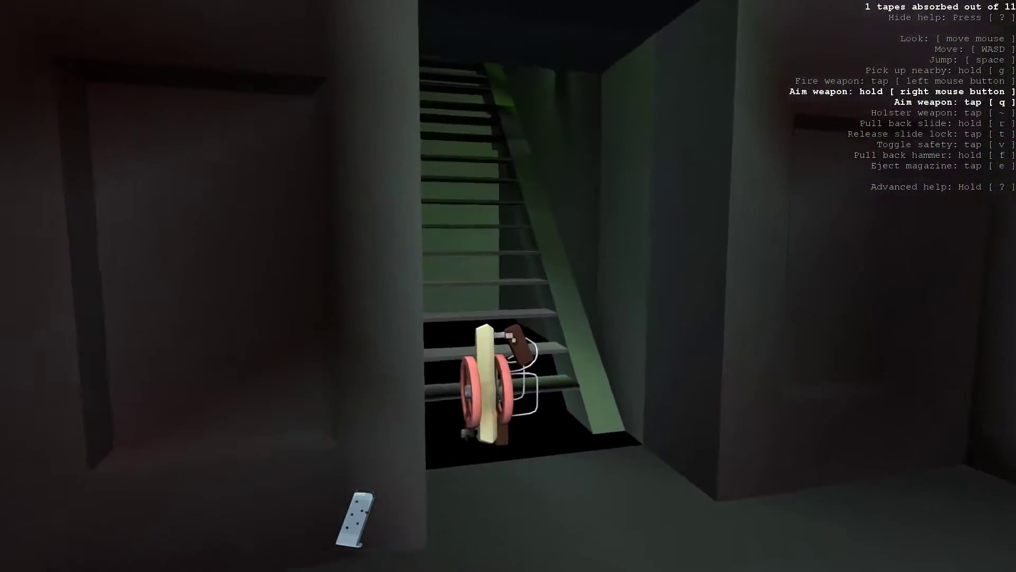
key("w")
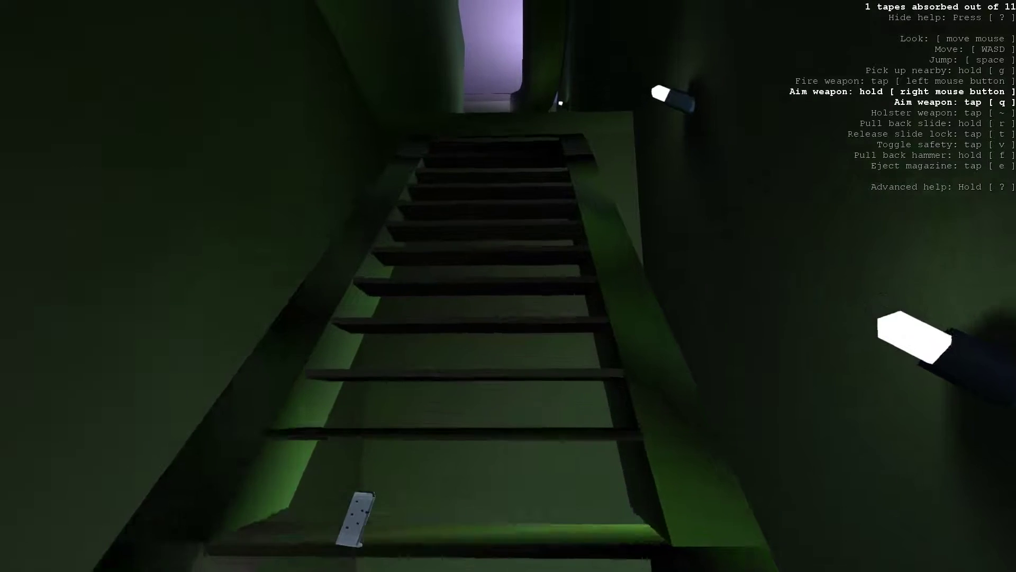
key("w")
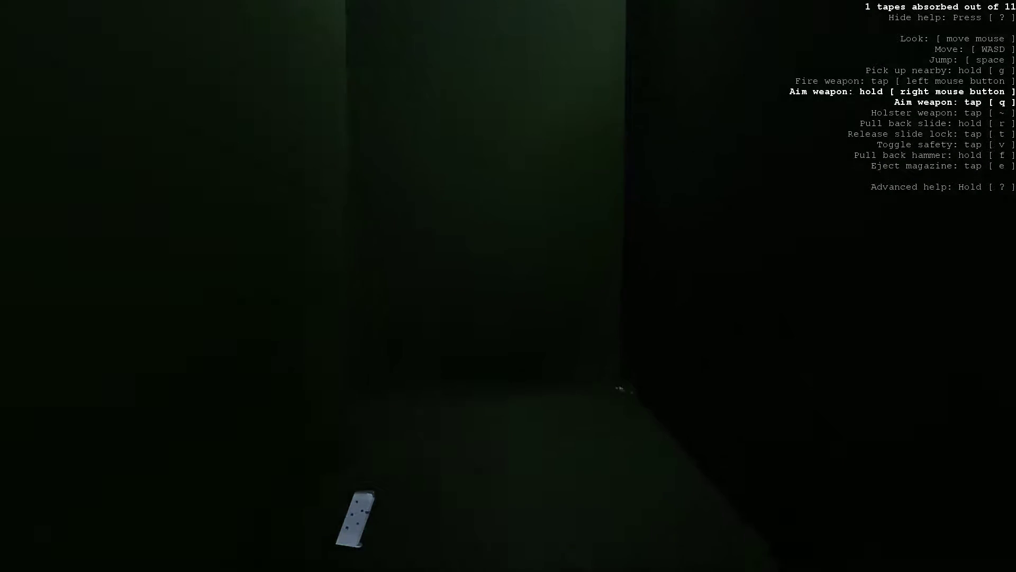
key("w")
key("w")
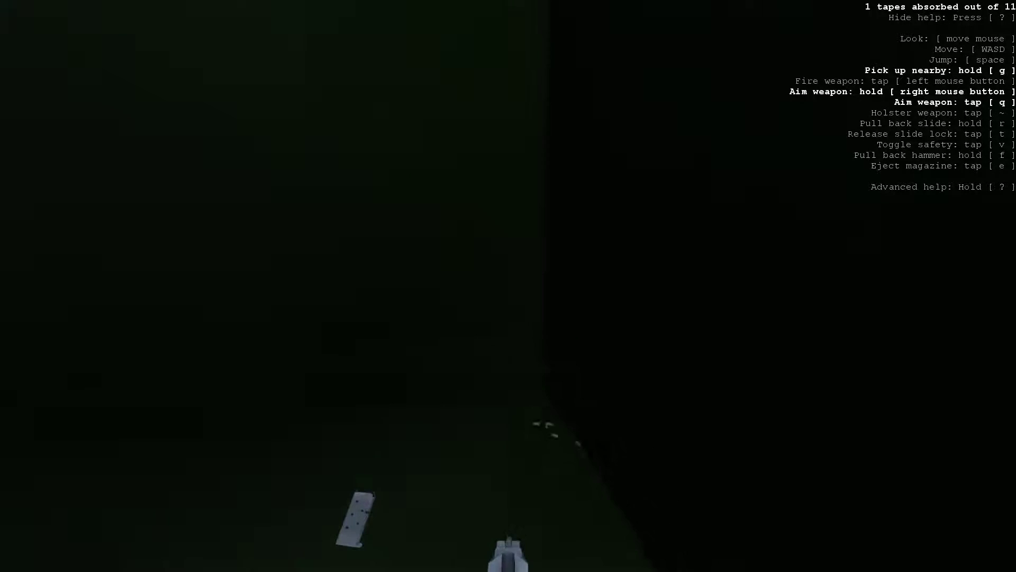
key("w")
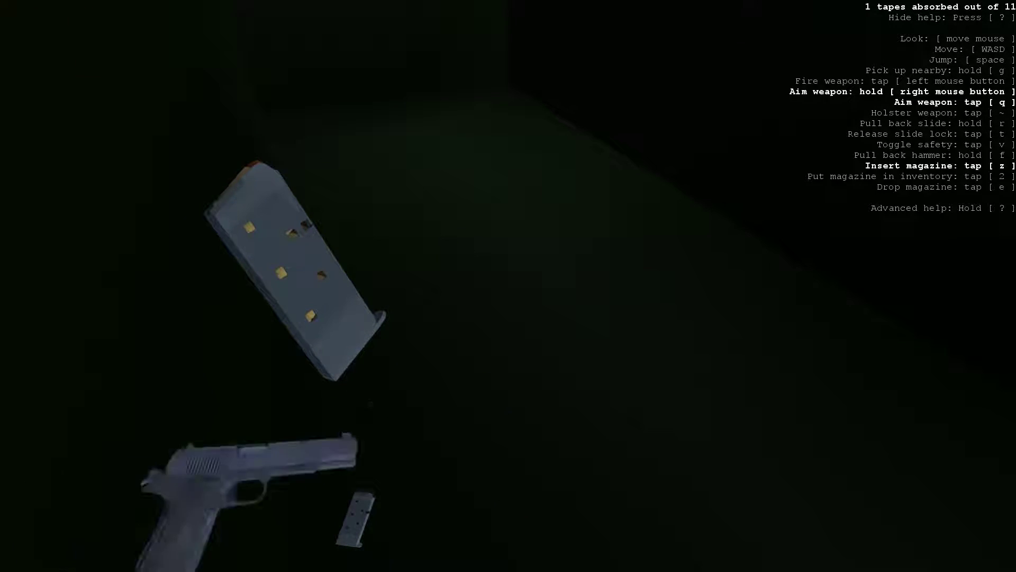
key("z")
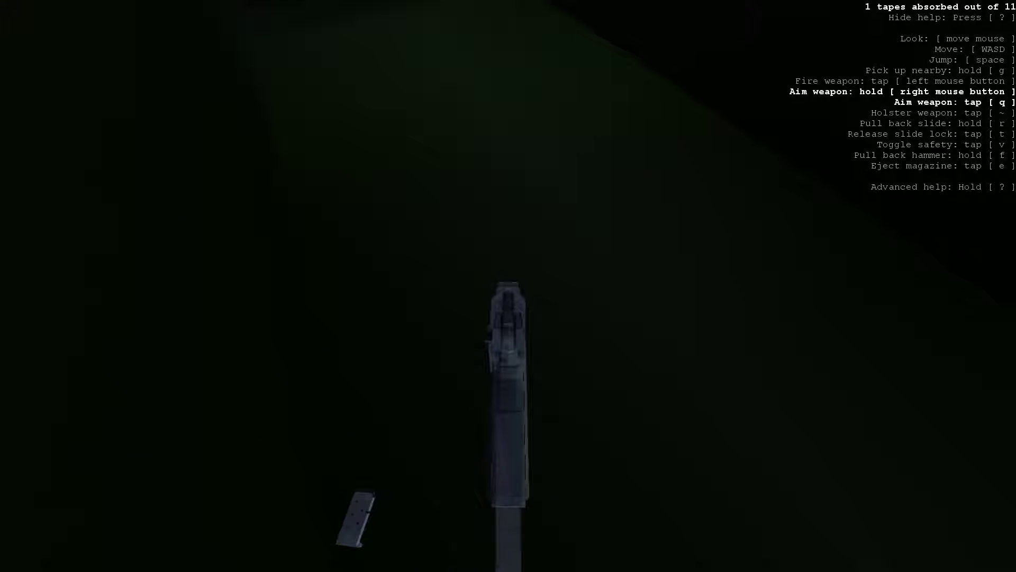
key("asciitilde")
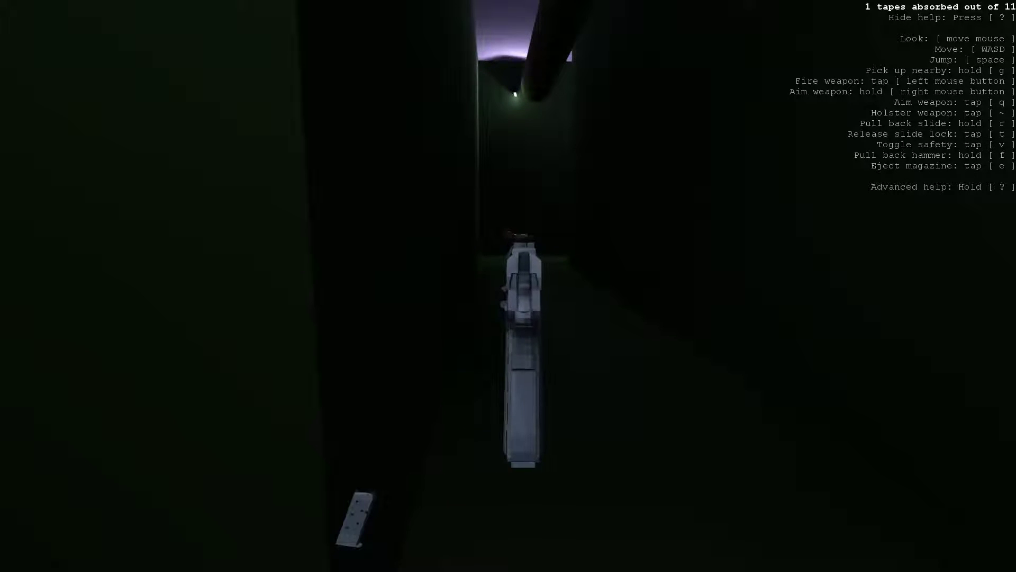
right_click(508, 286)
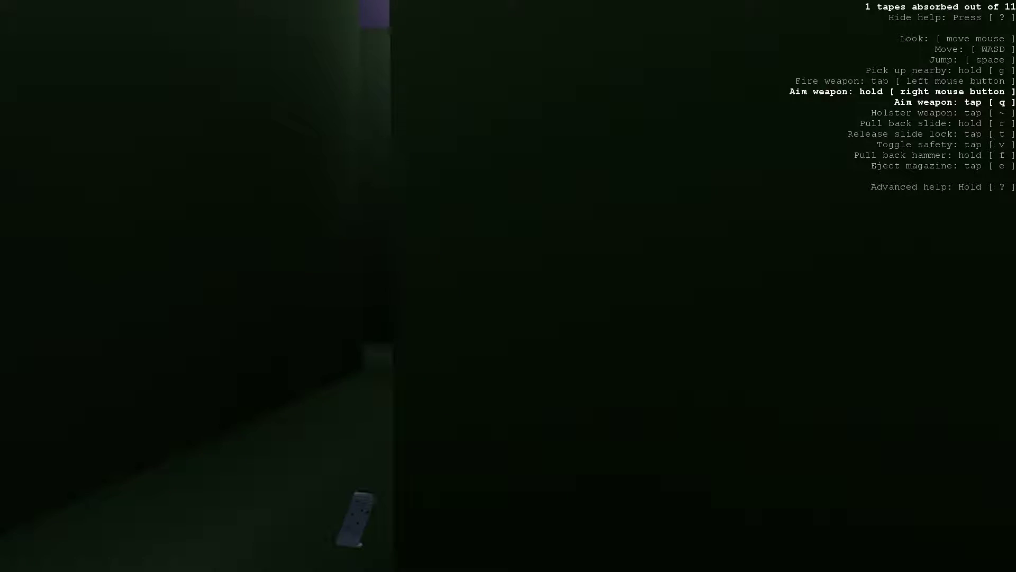
key("g")
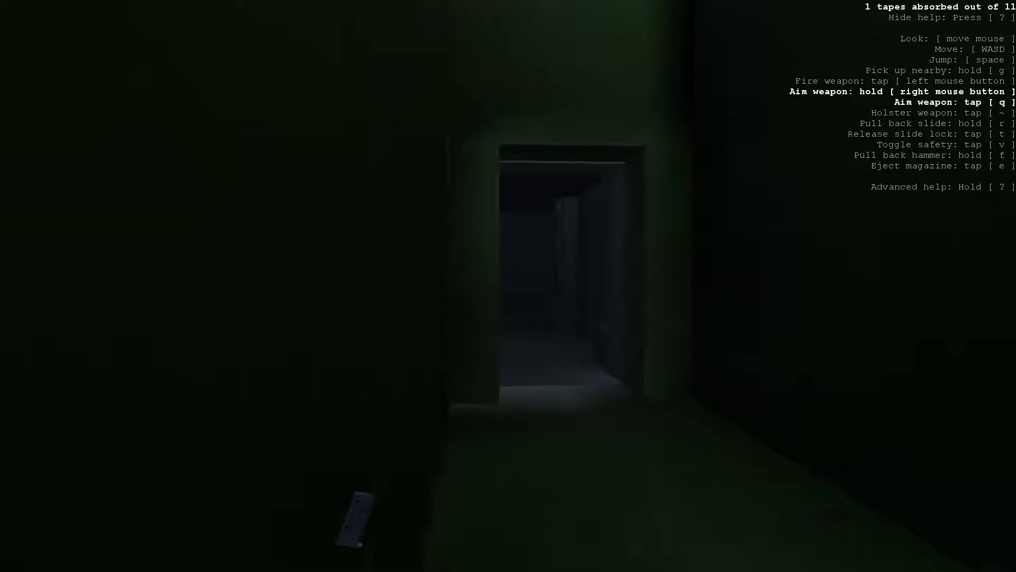
key("w")
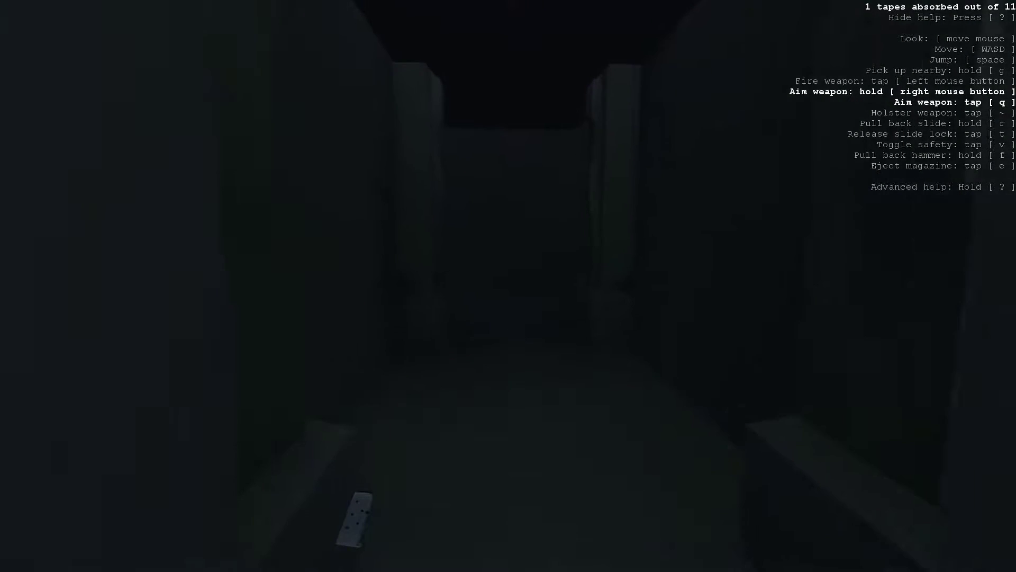
key("w")
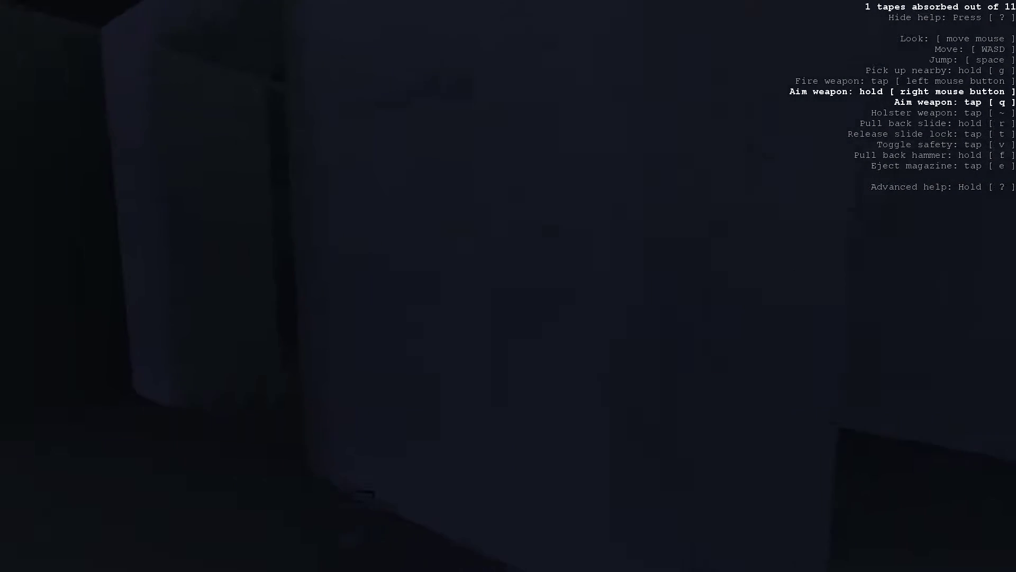
key("w")
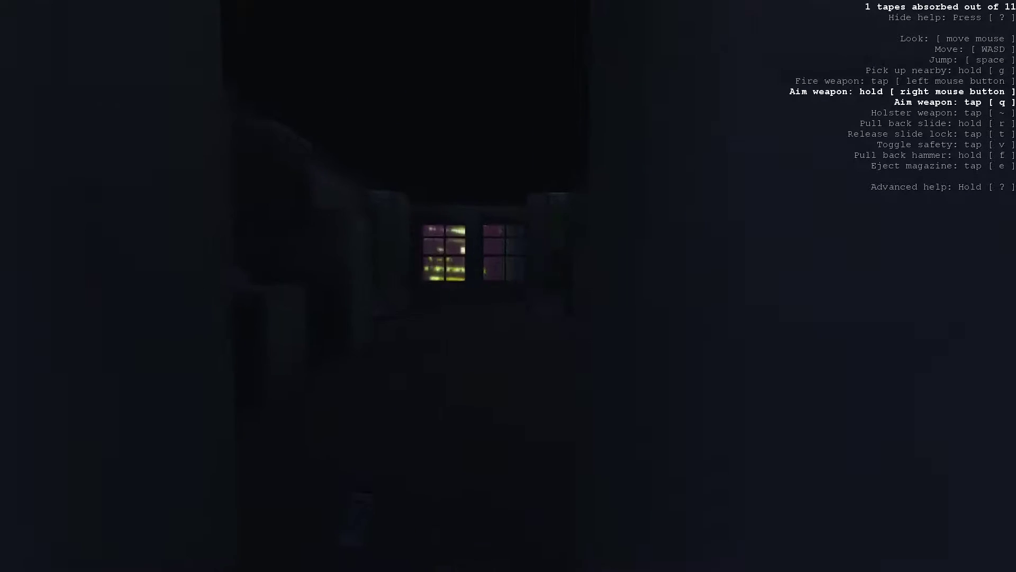
key("w")
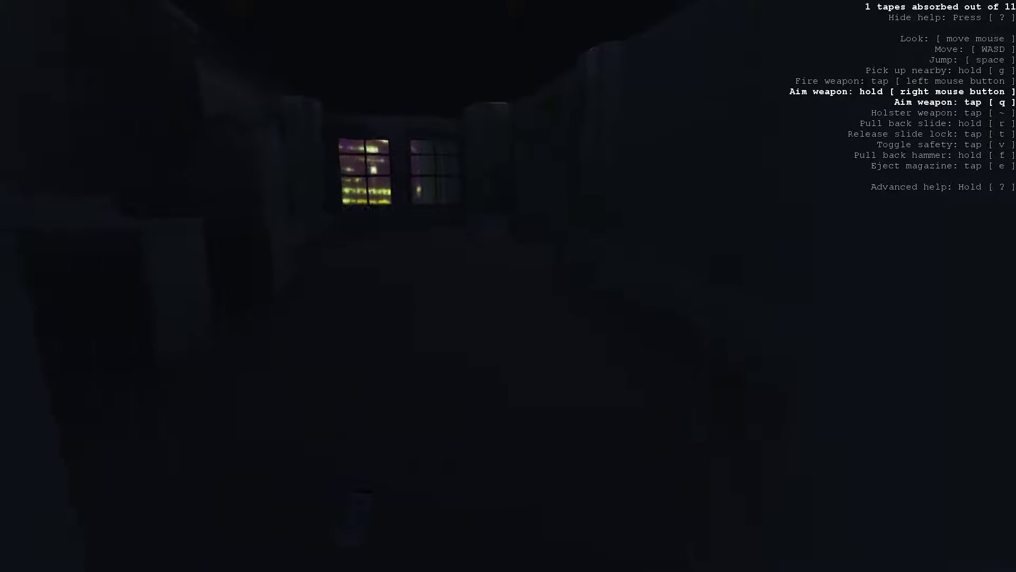
key("w")
key("w")
key("d")
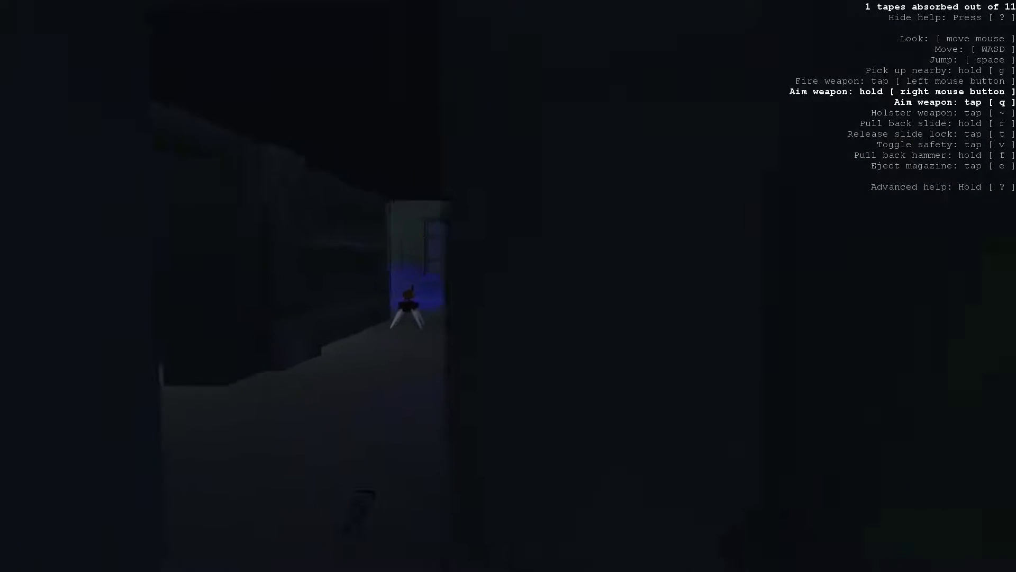
key("a")
left_click(508, 286)
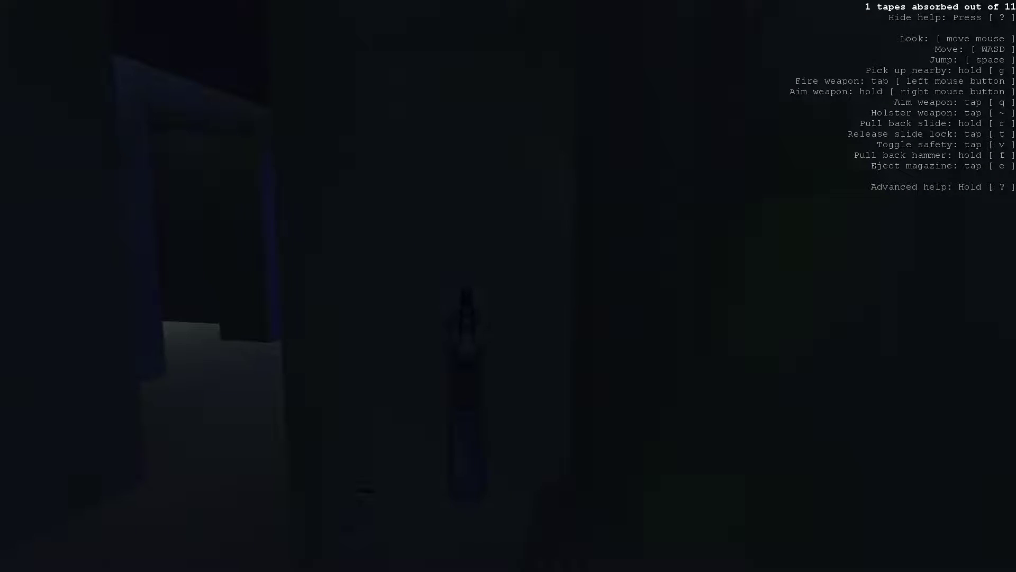
left_click(509, 286)
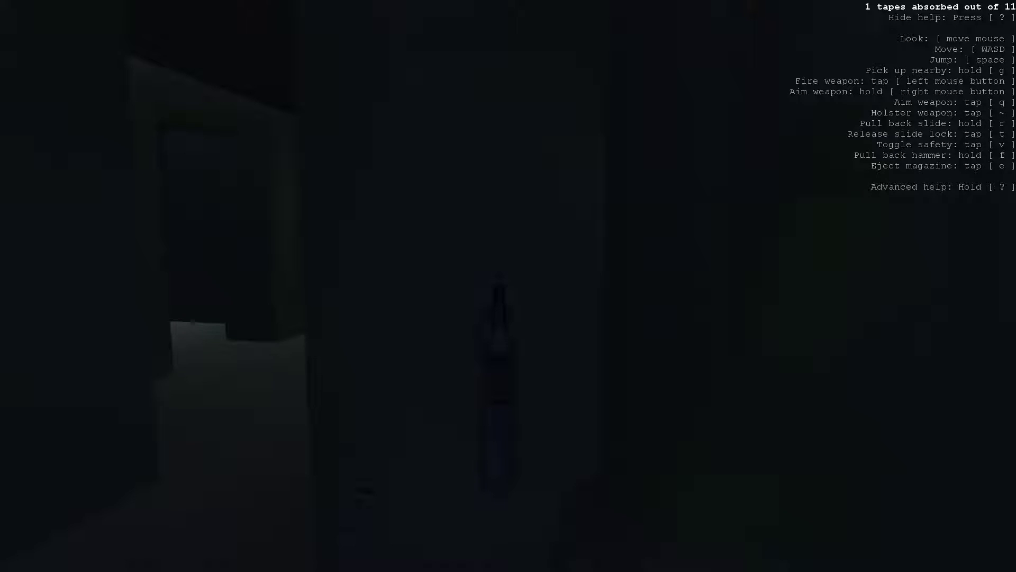
key("d")
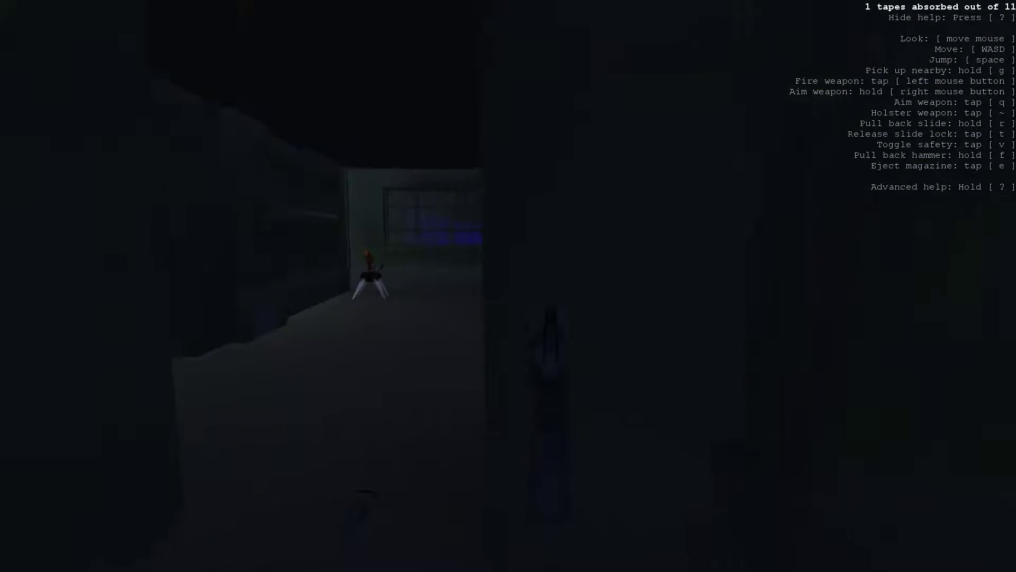
key("a")
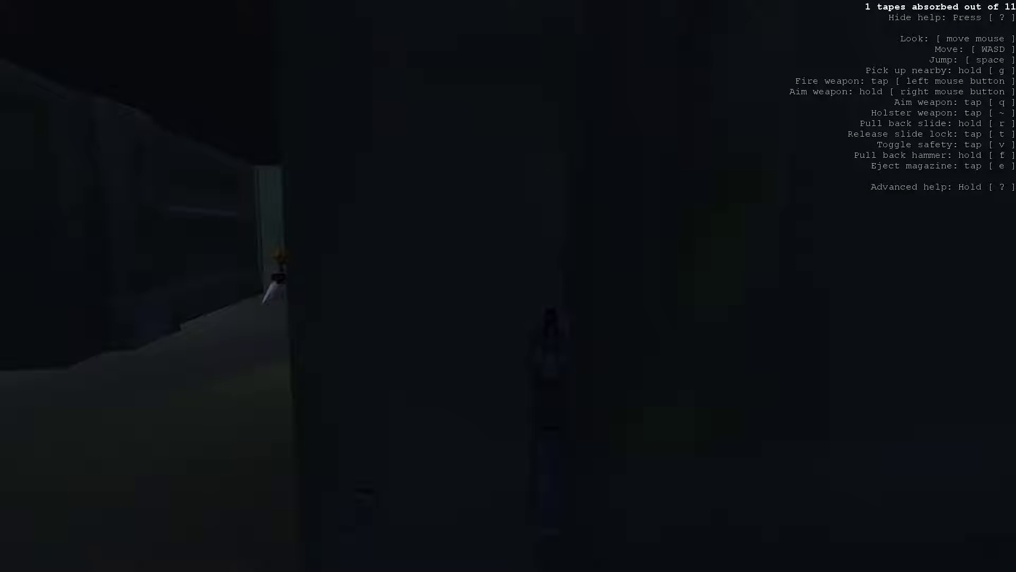
key("d")
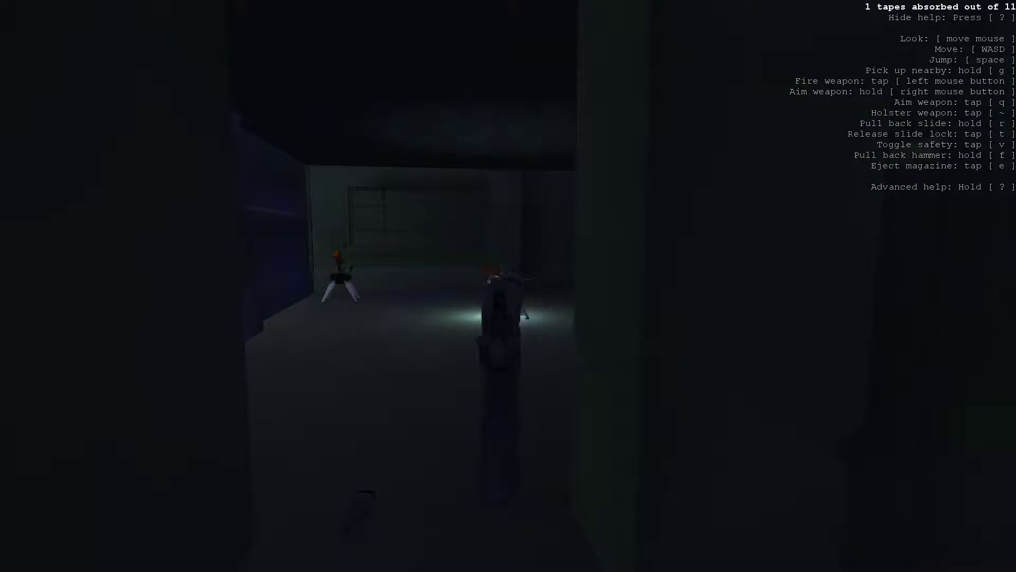
key("w")
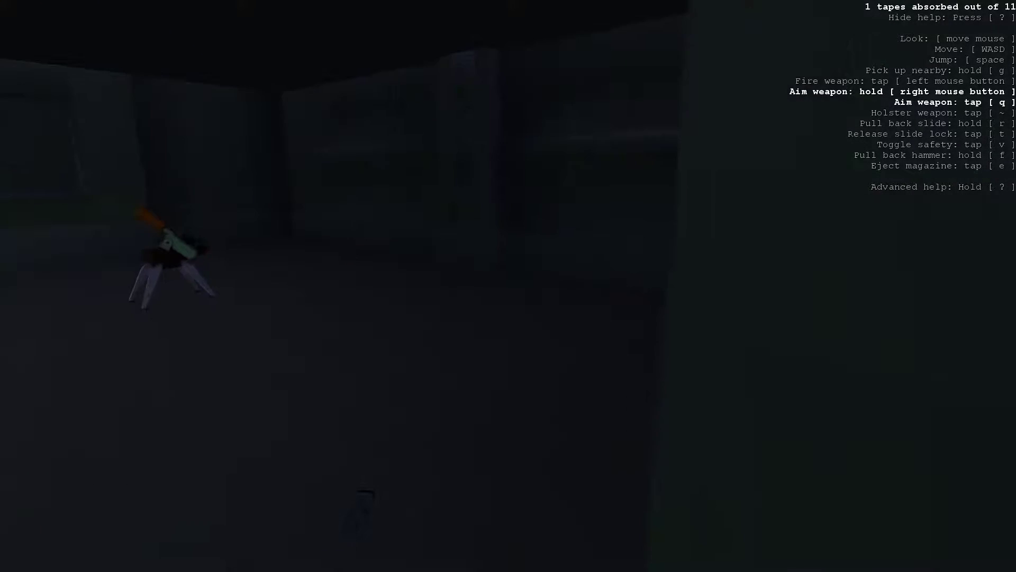
key("w")
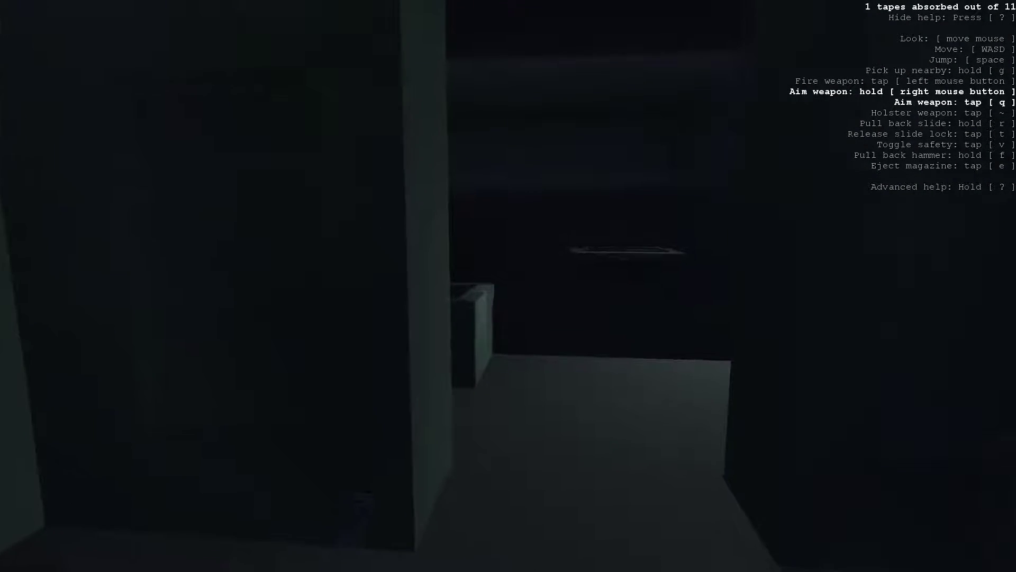
key("w")
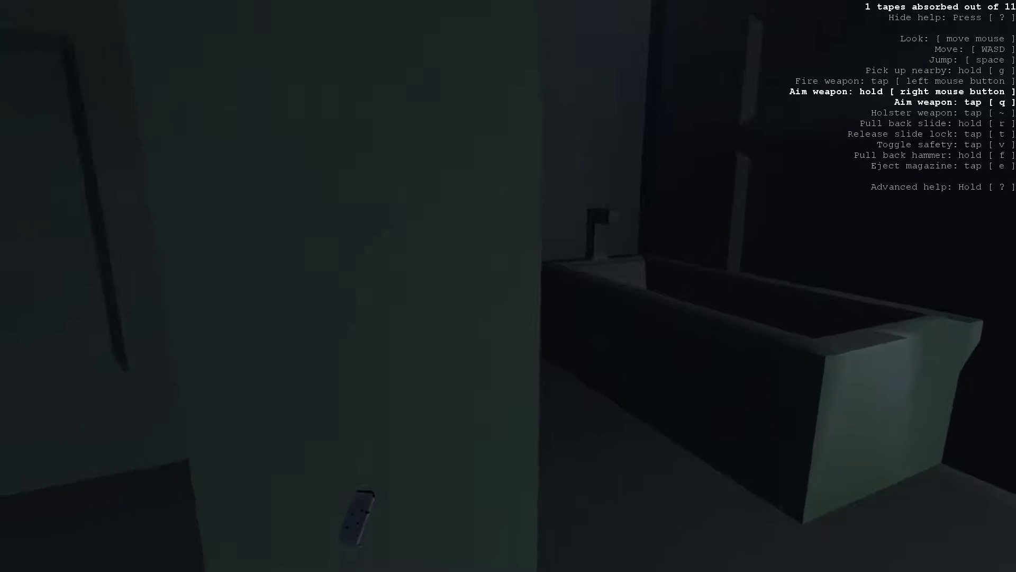
key("w")
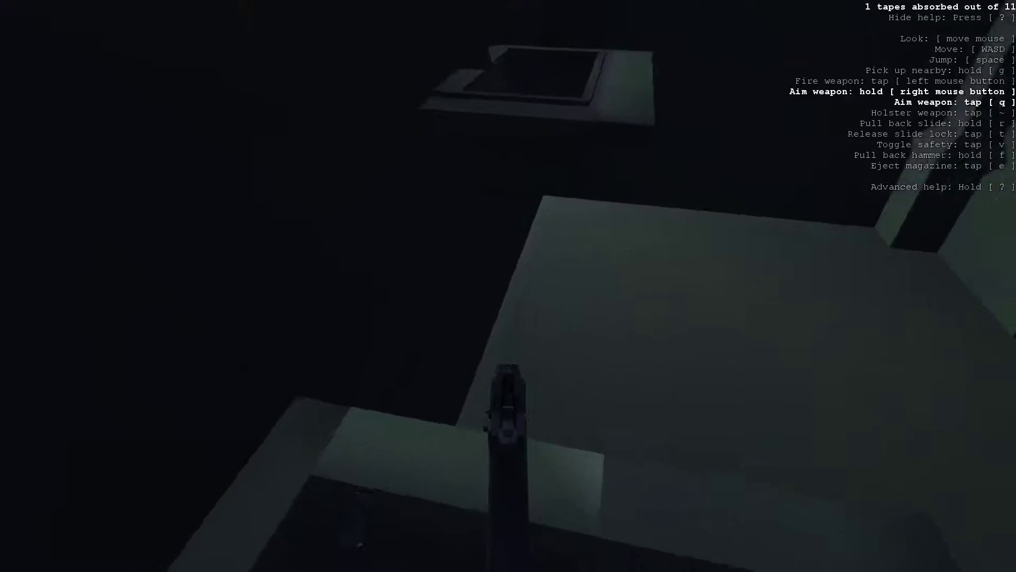
key("w")
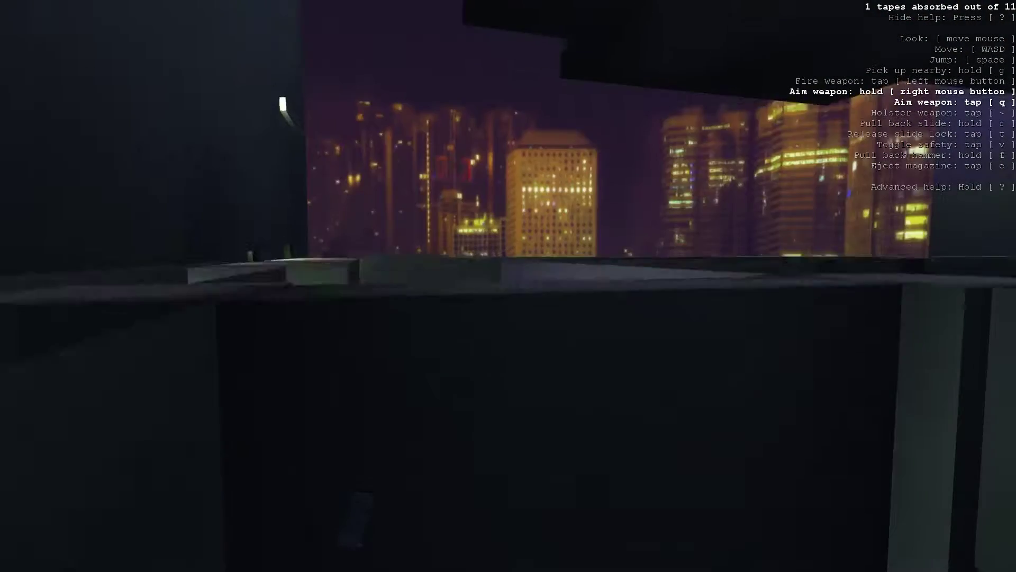
key("w")
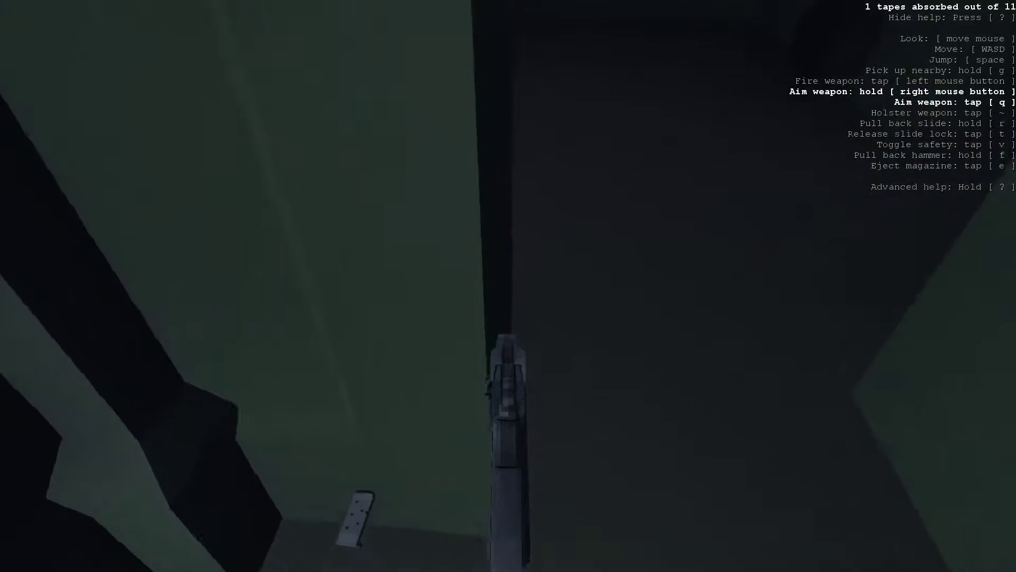
key("w")
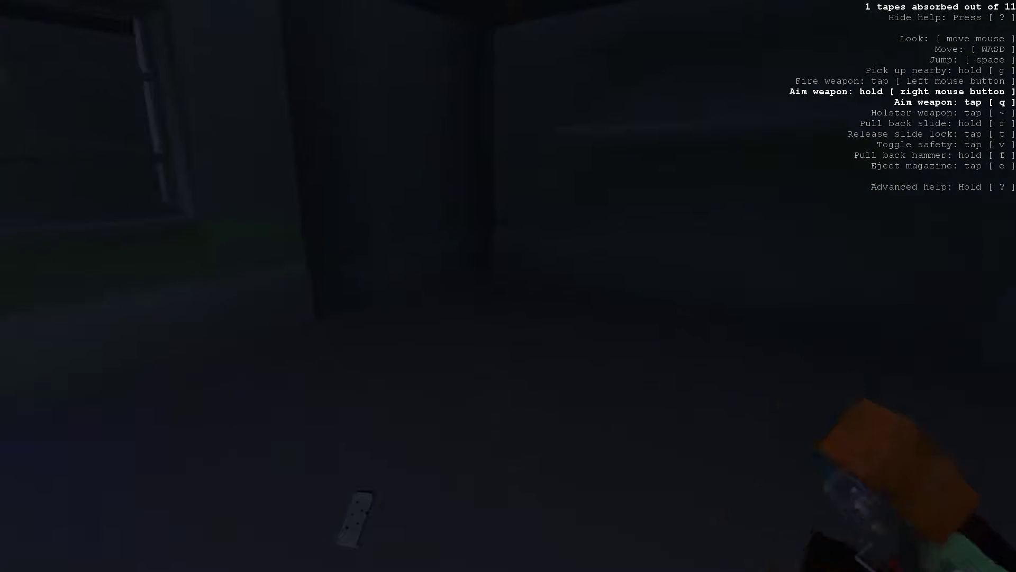
key("w")
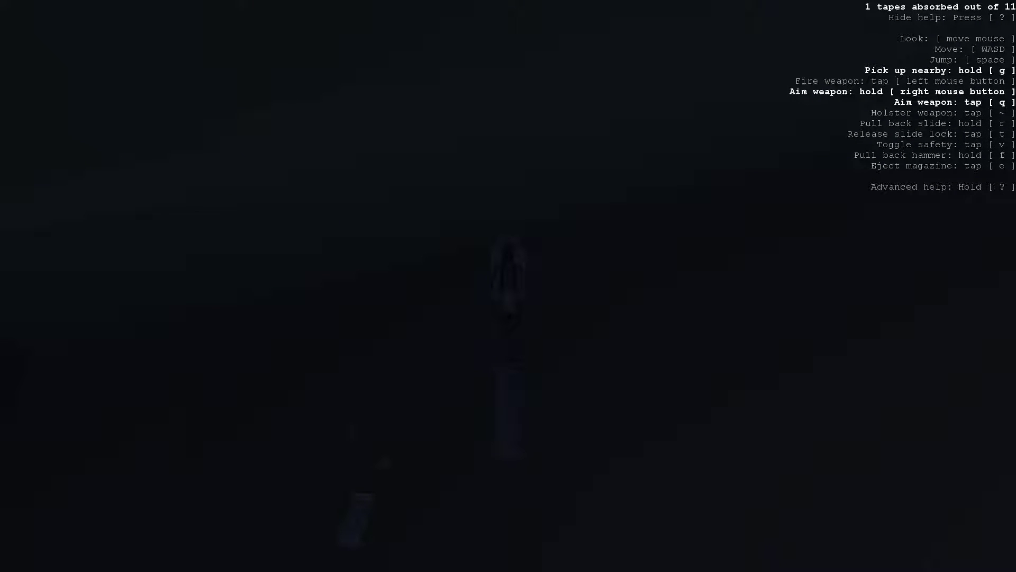
key("w")
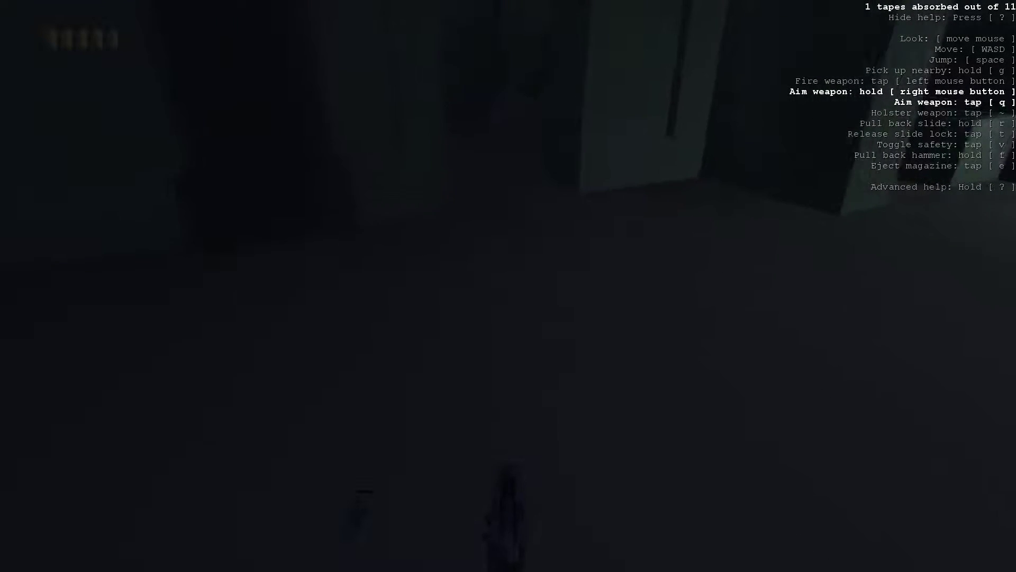
key("w")
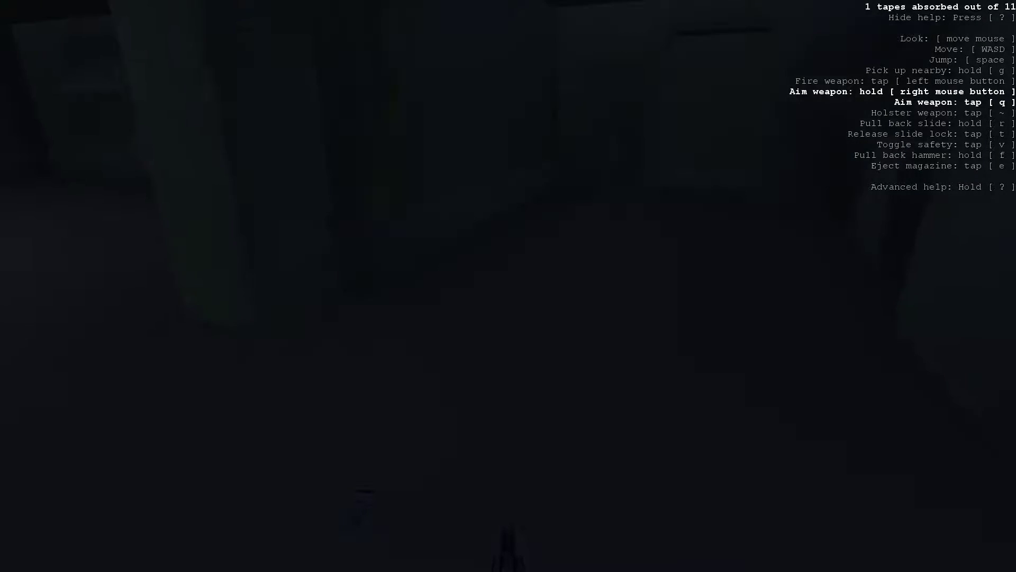
key("w")
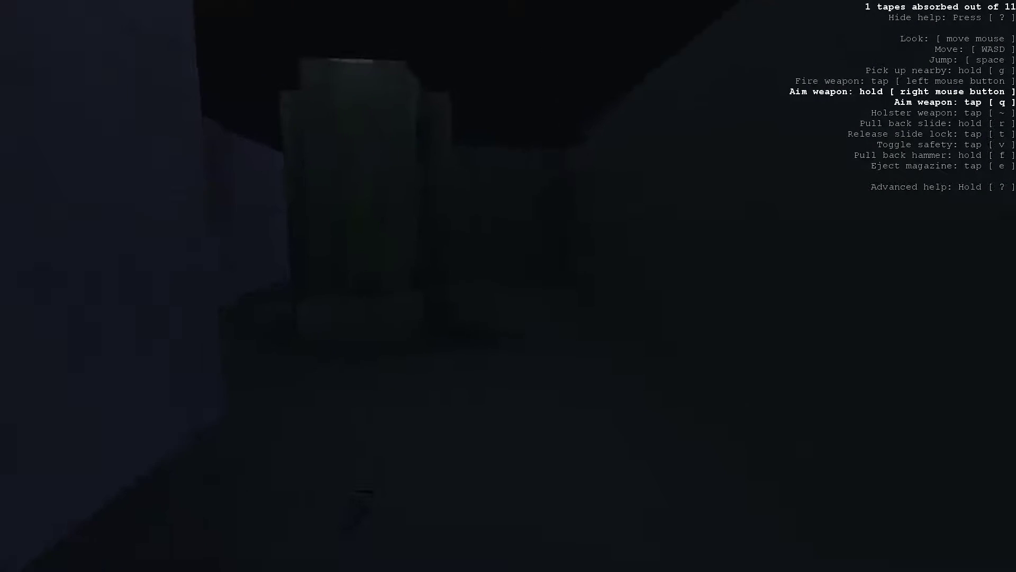
key("w")
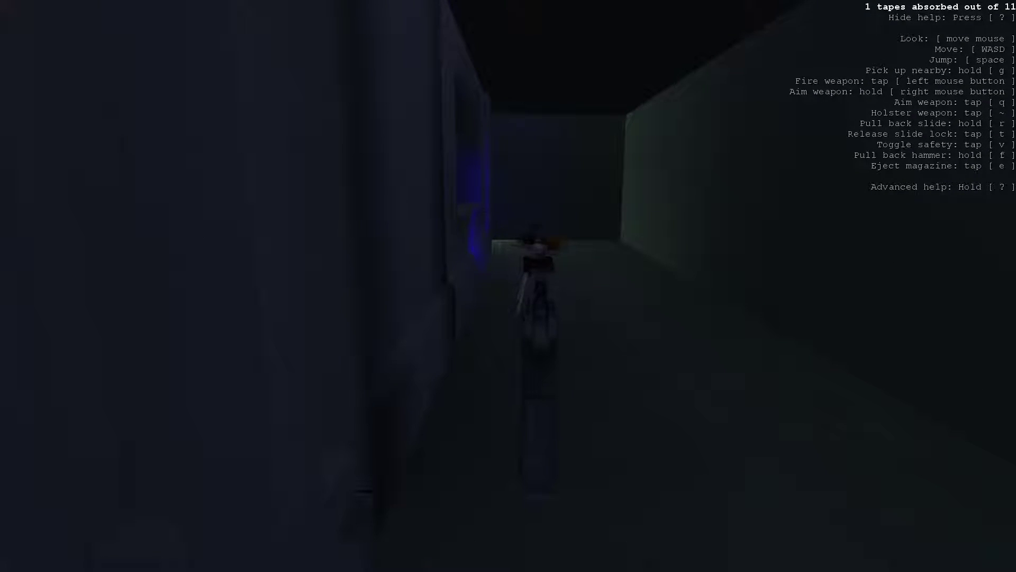
key("w")
right_click(508, 286)
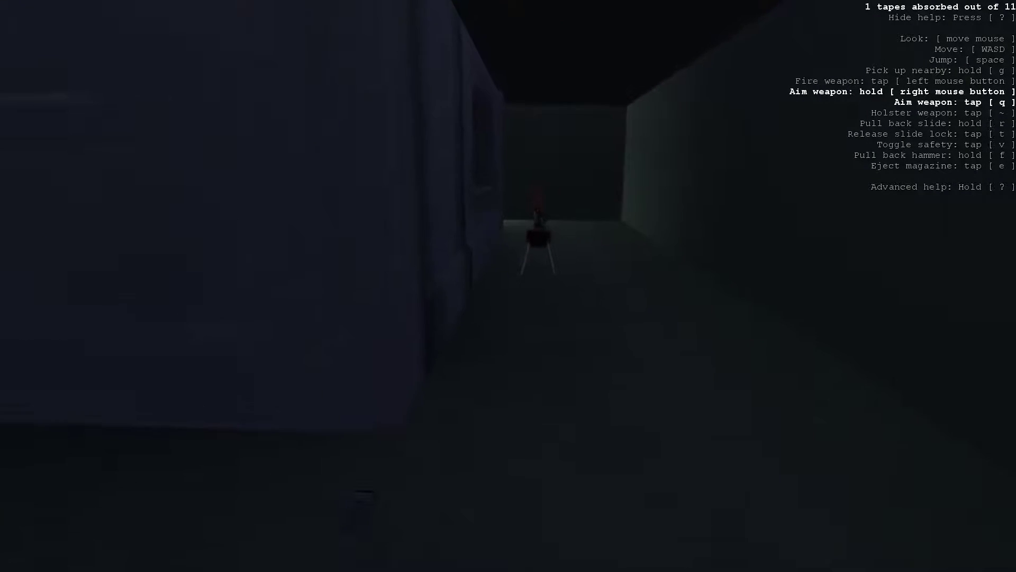
key("w")
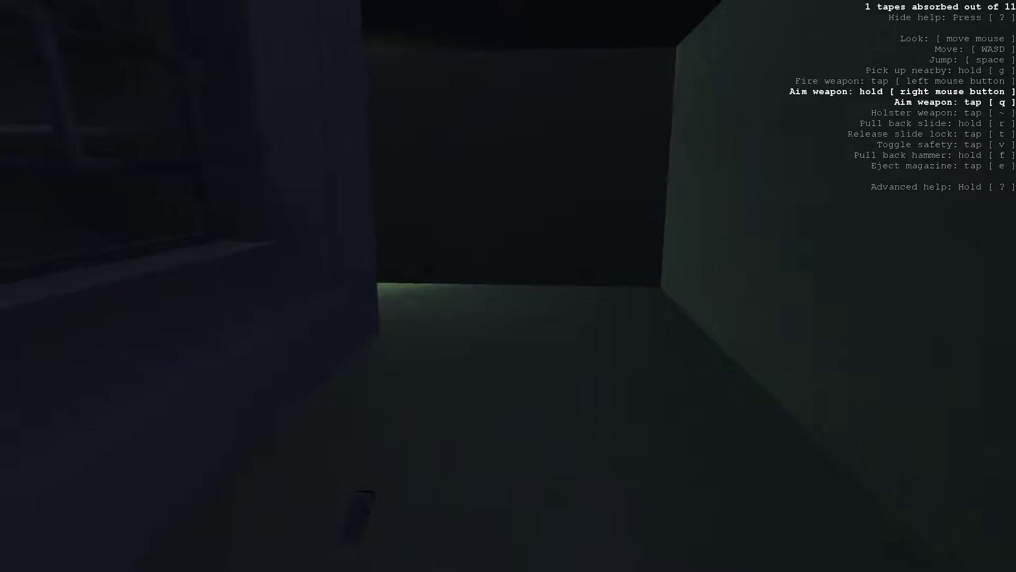
key("w")
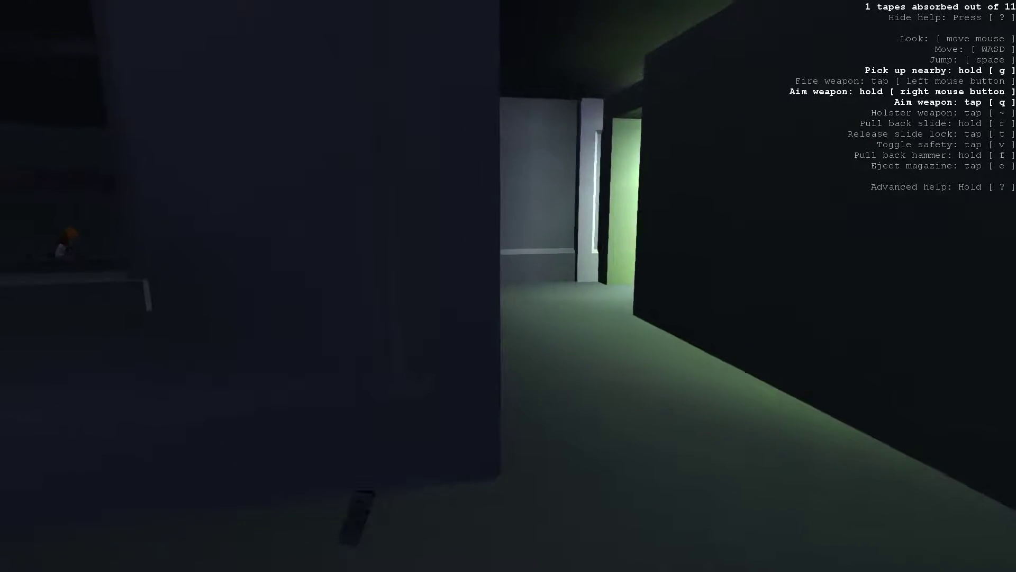
key("w")
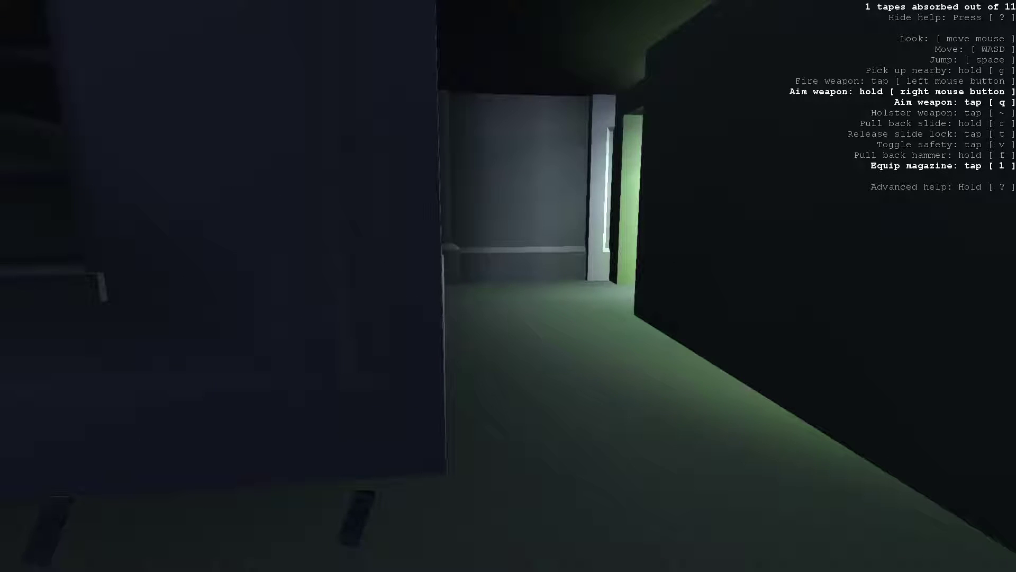
key("asciitilde")
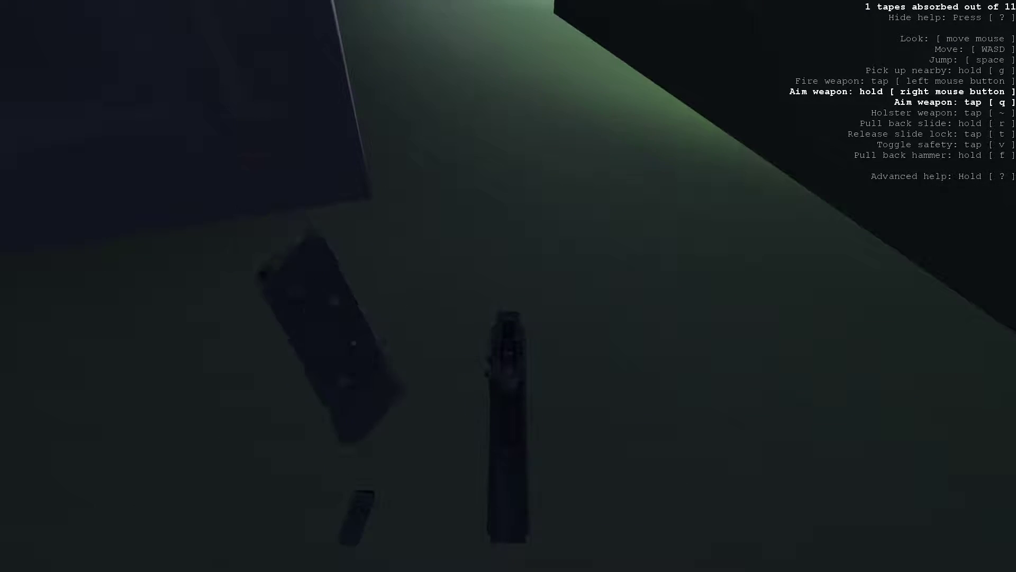
key("z")
key("w")
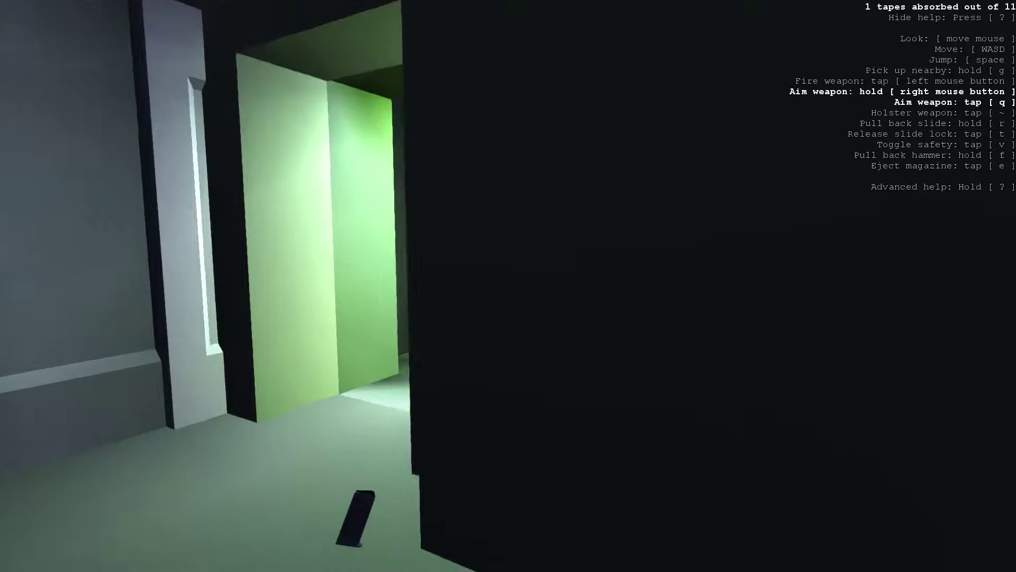
key("w")
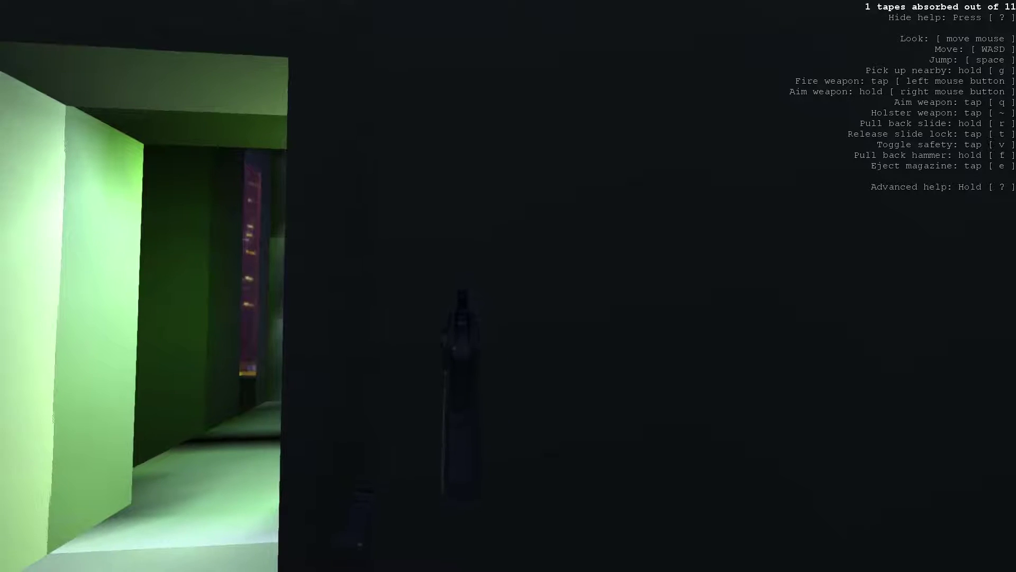
key("w")
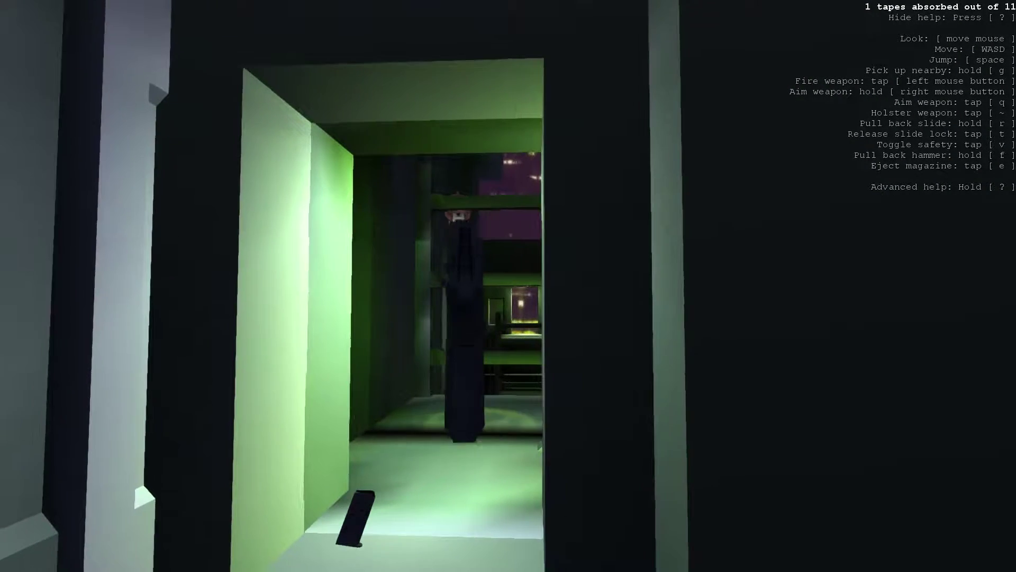
left_click(469, 278)
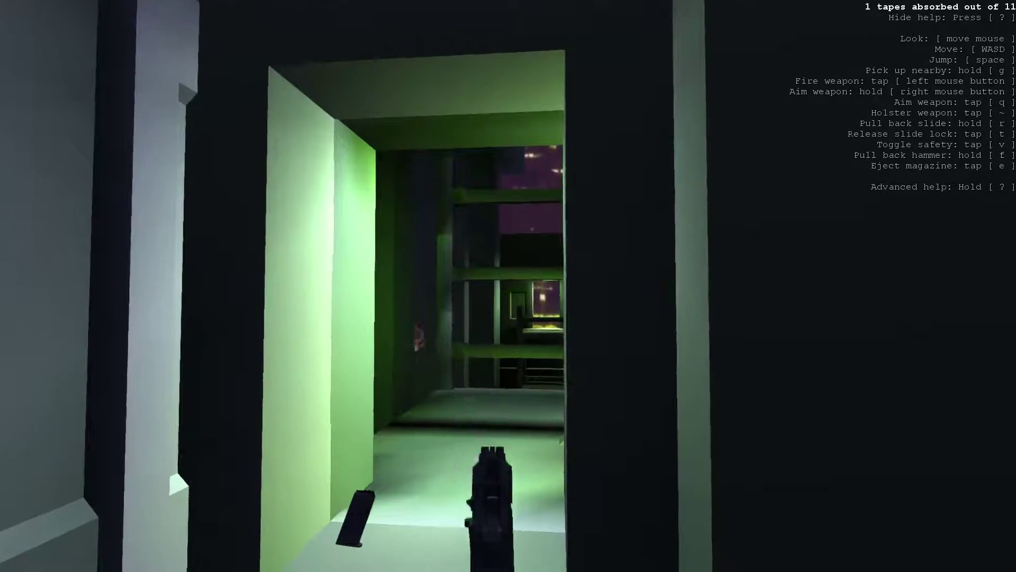
key("w")
right_click(509, 286)
key("w")
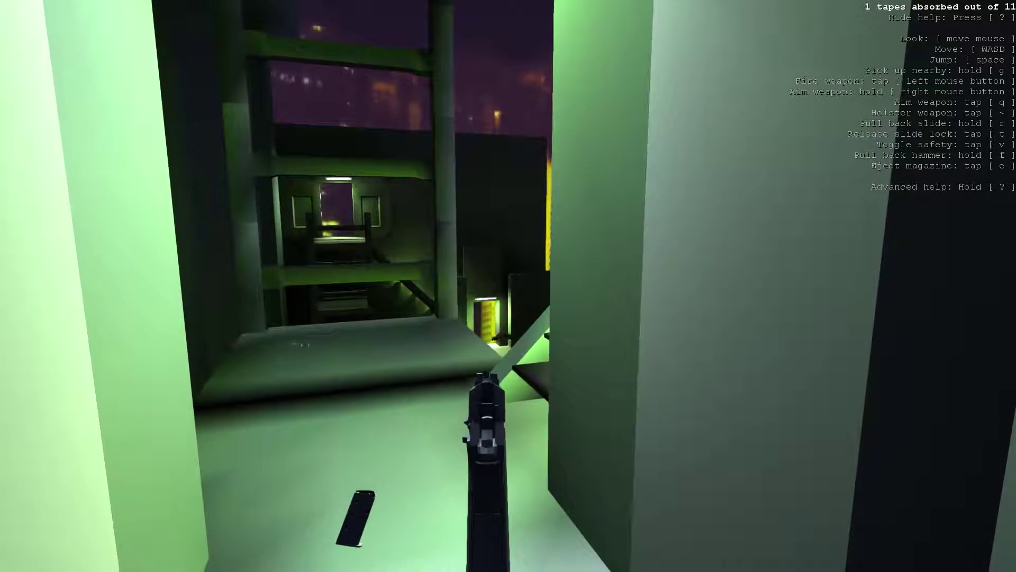
key("w")
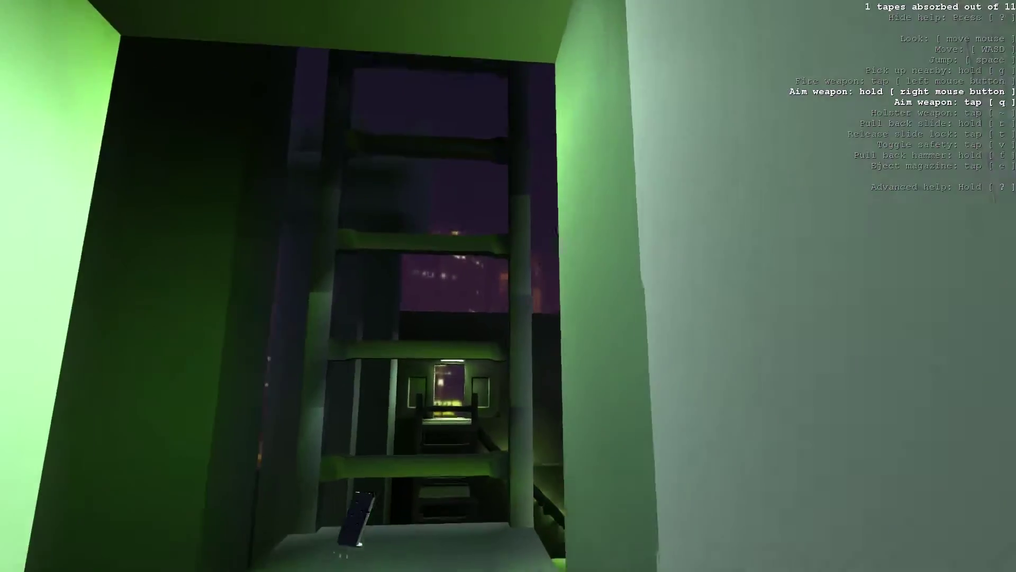
key("q")
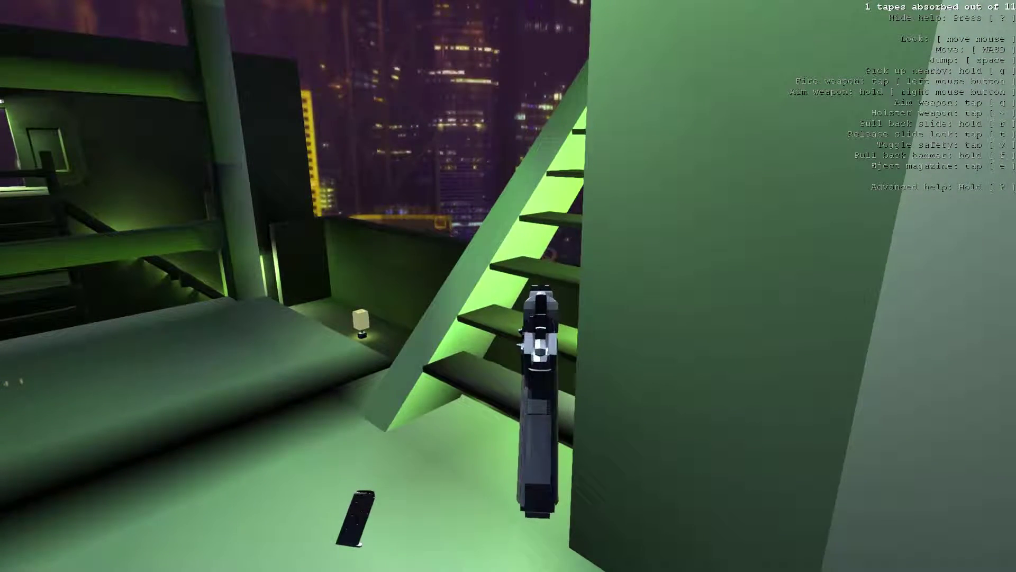
key("w")
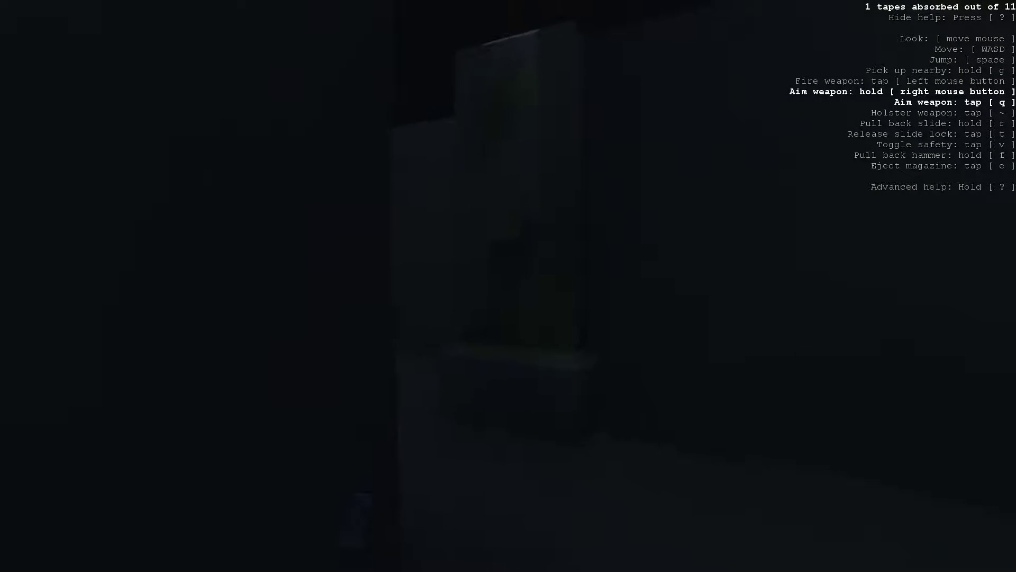
key("w")
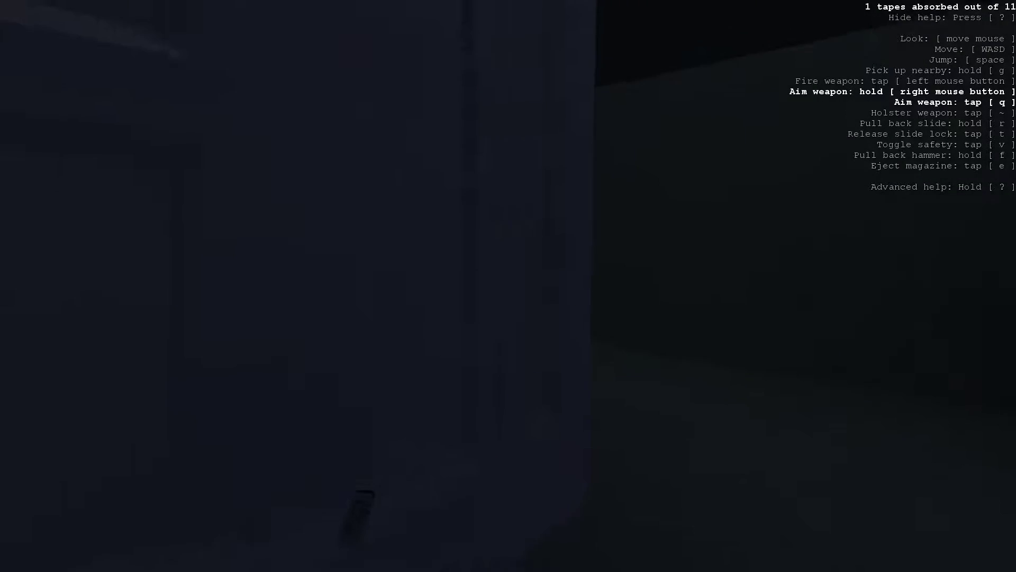
key("w")
key("w")
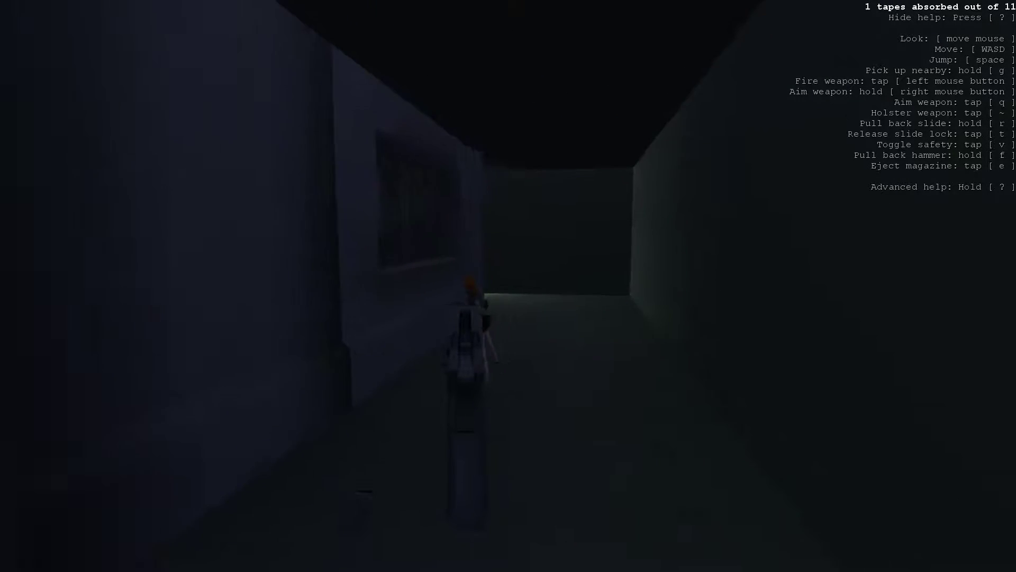
key("w")
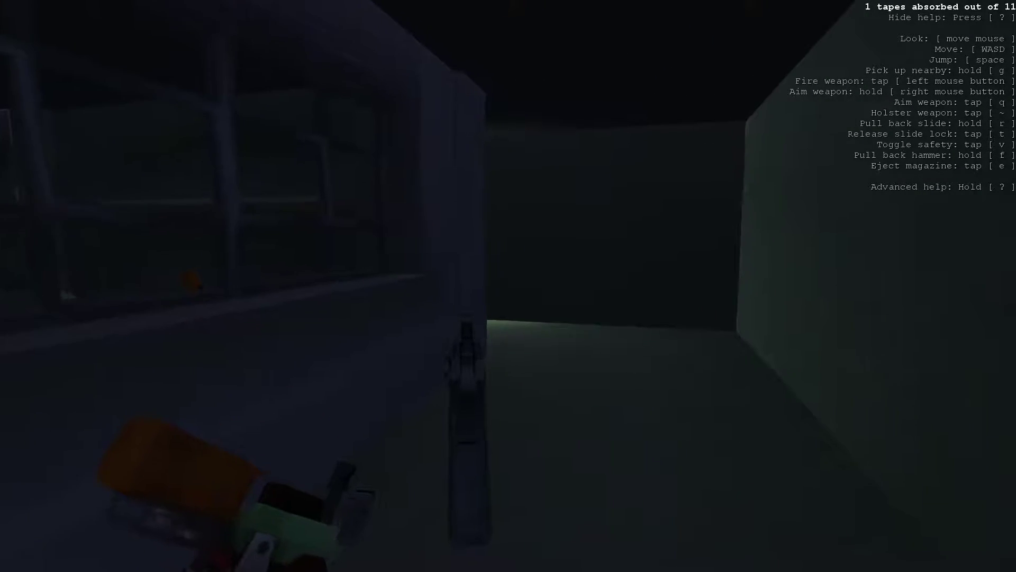
key("w")
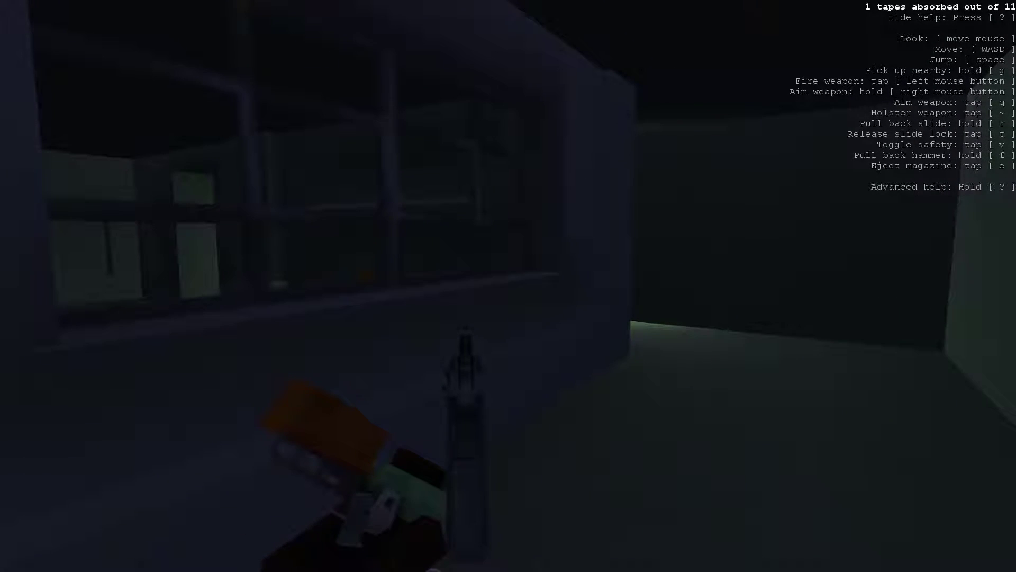
key("w")
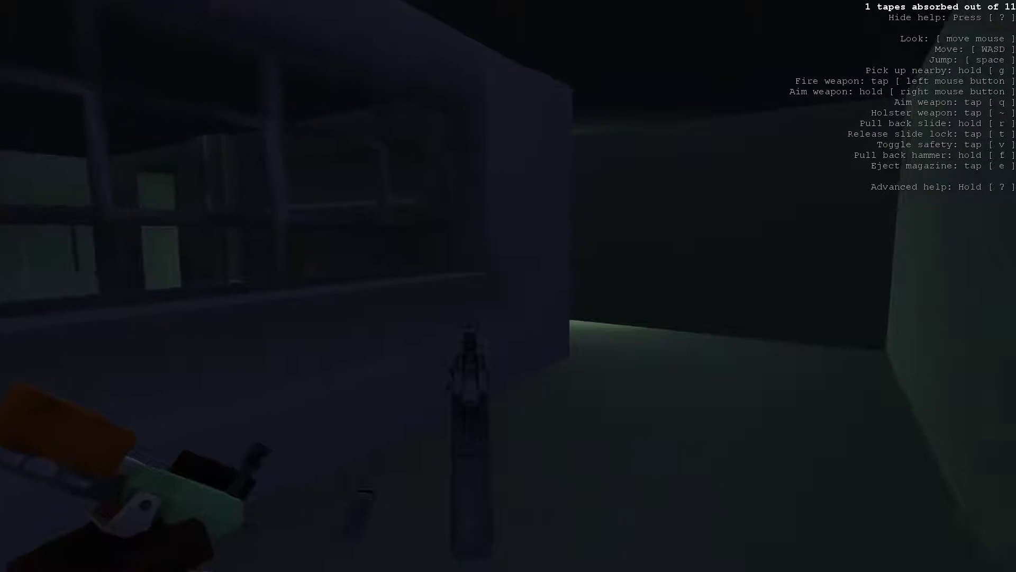
key("w")
key("w")
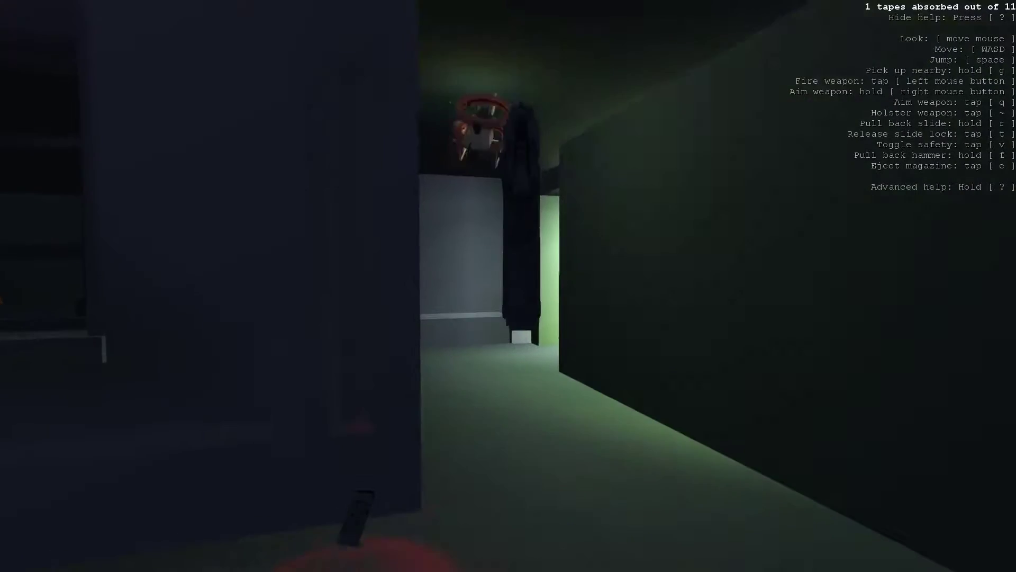
key("w")
key("w")
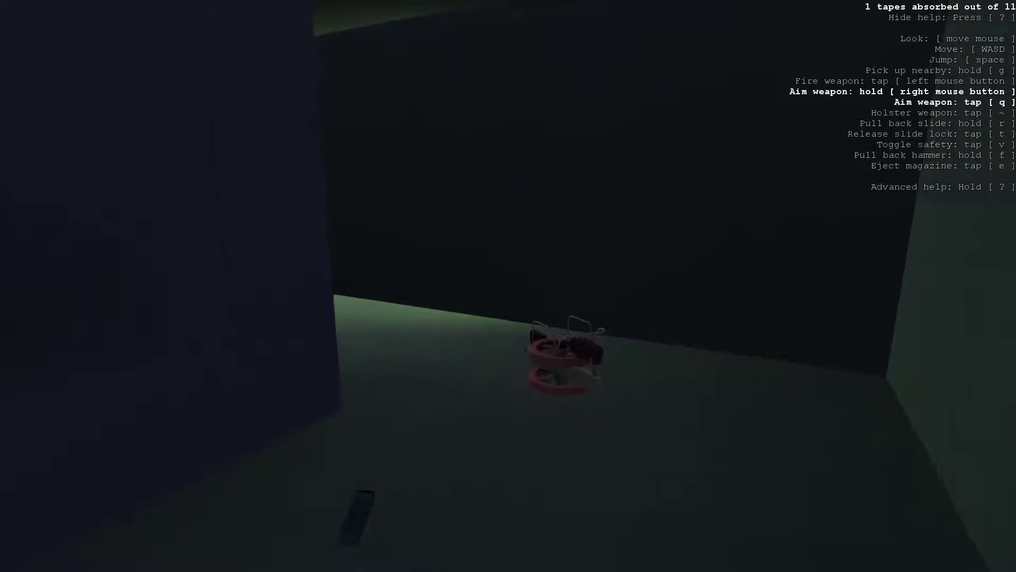
key("w")
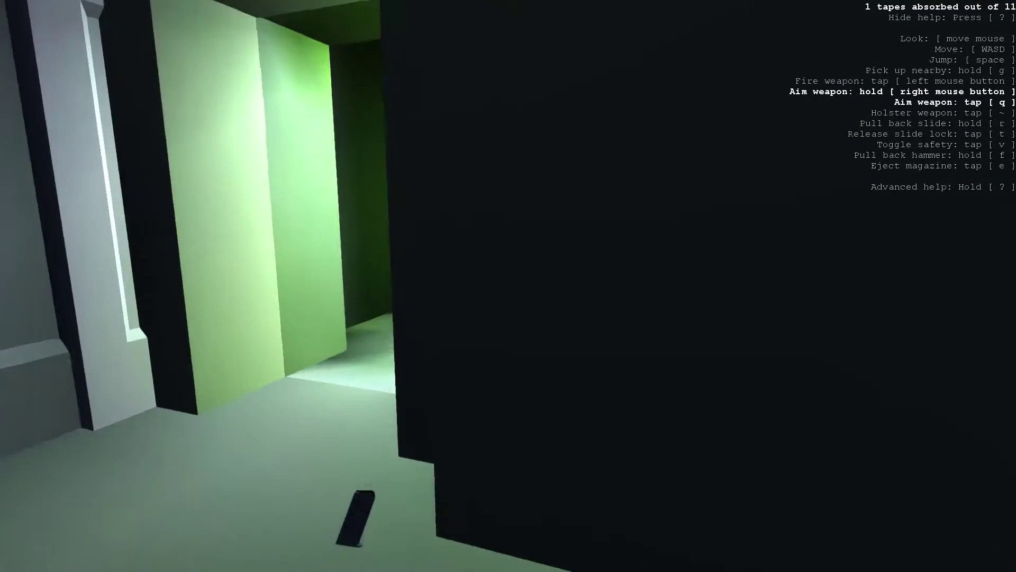
key("w")
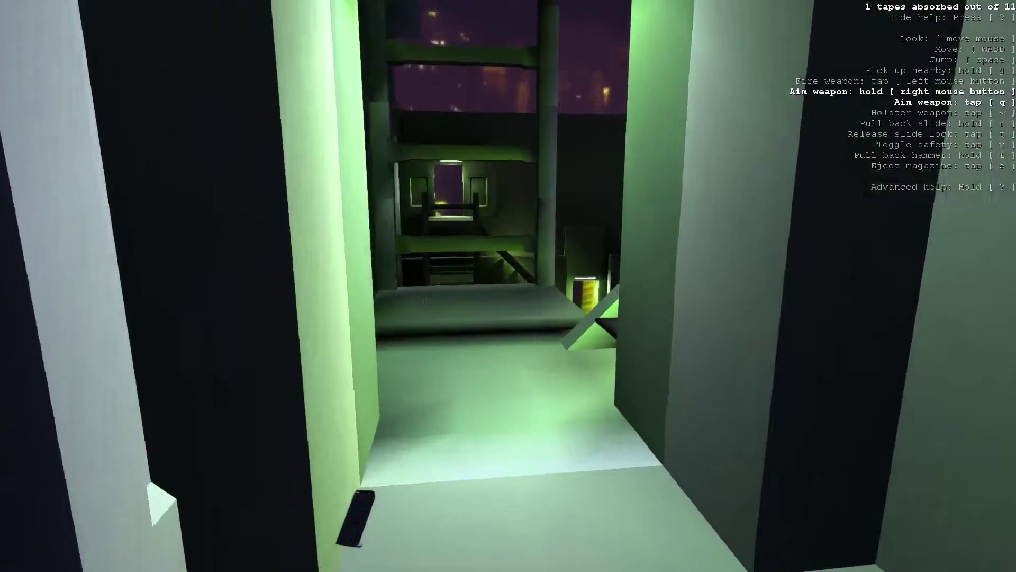
key("w")
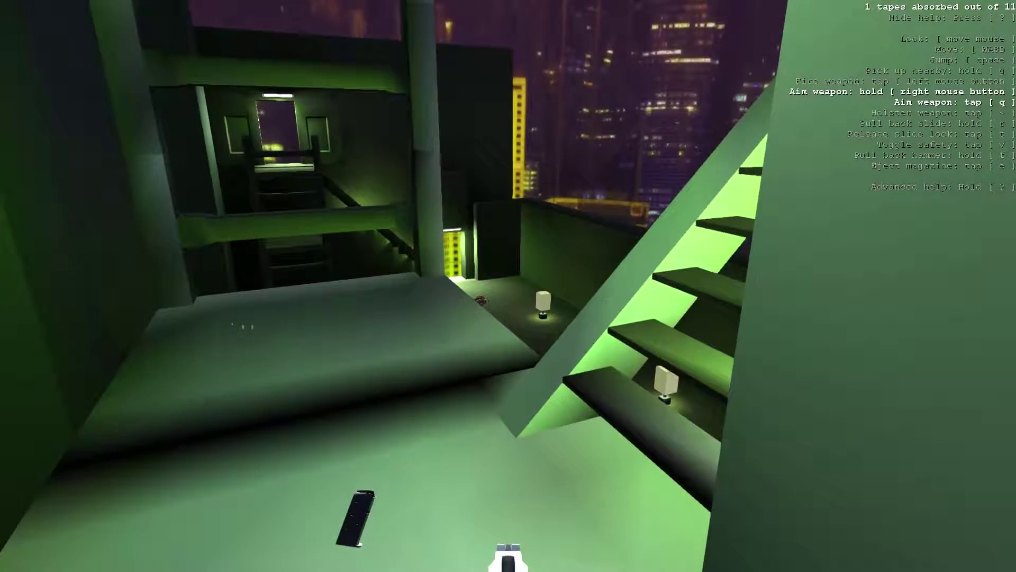
key("w")
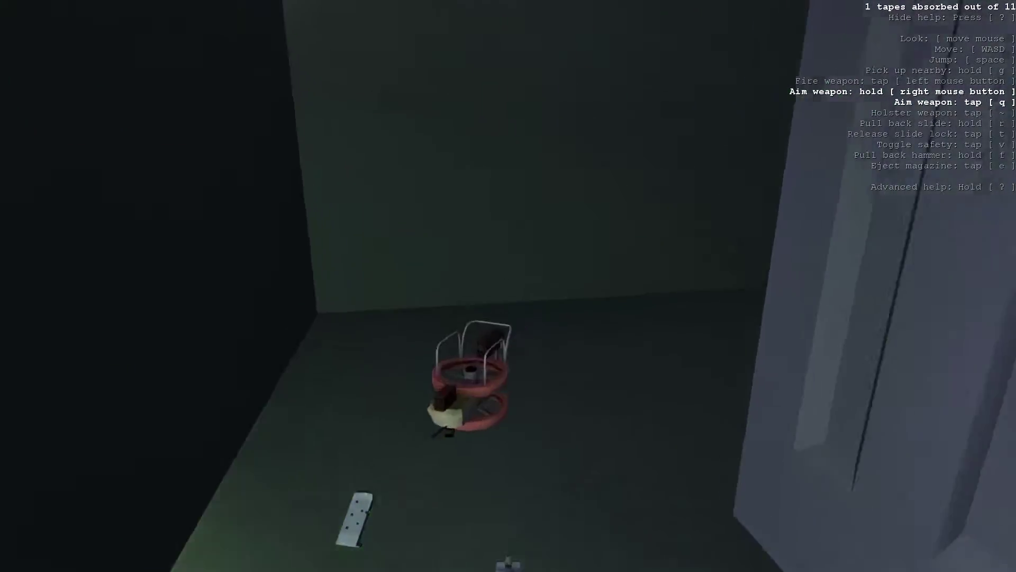
key("w")
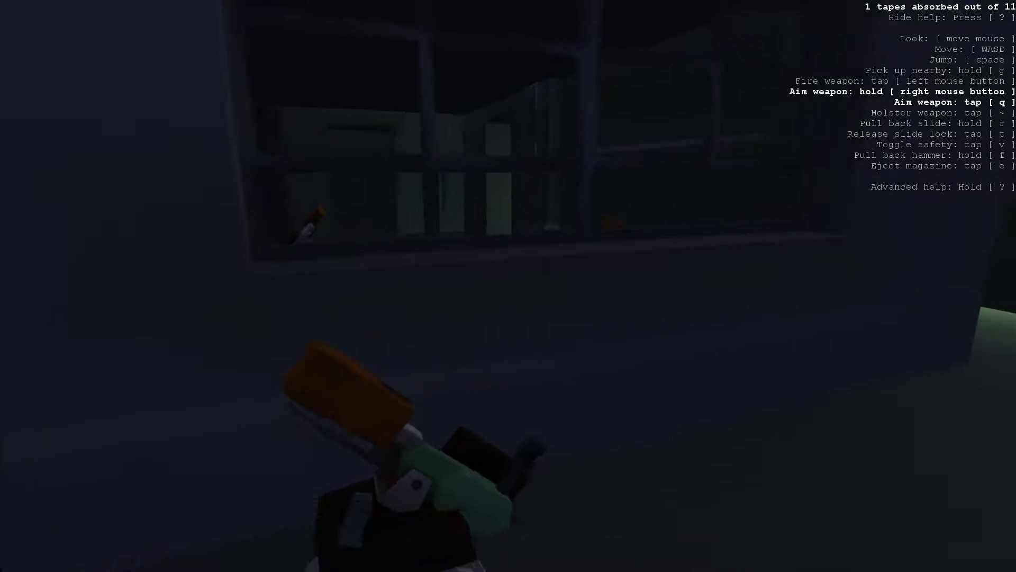
key("w")
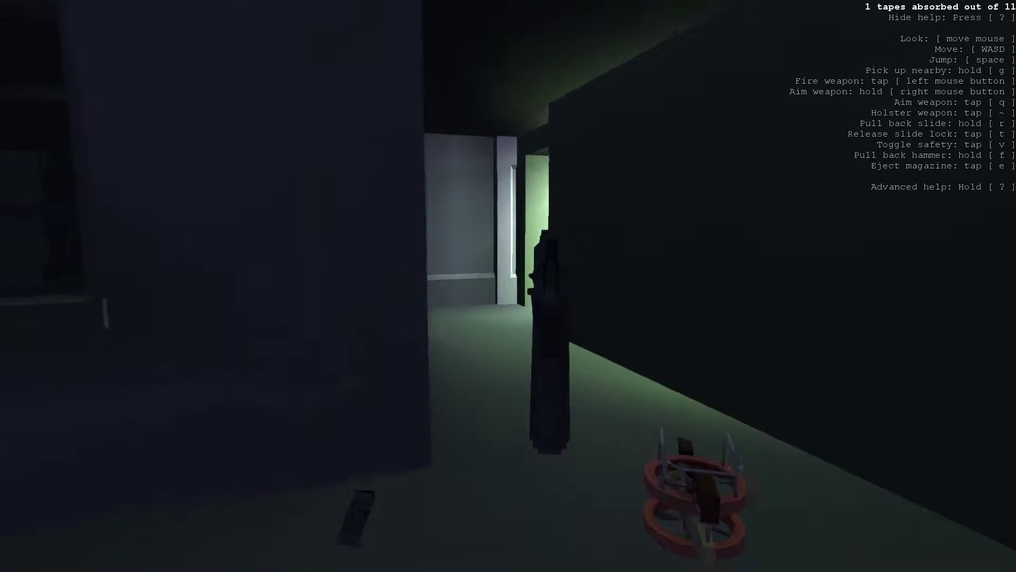
key("w")
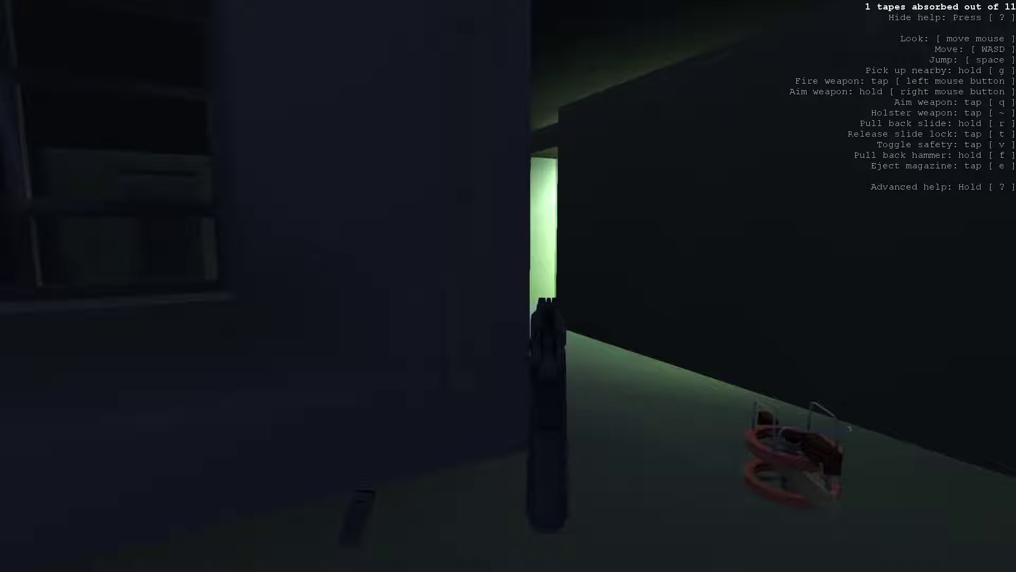
key("a")
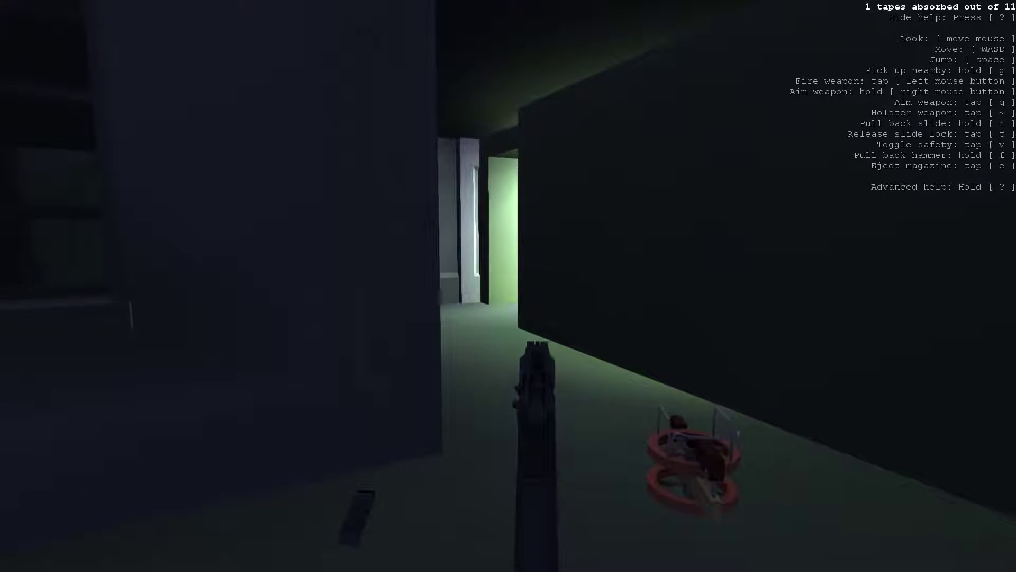
key("a")
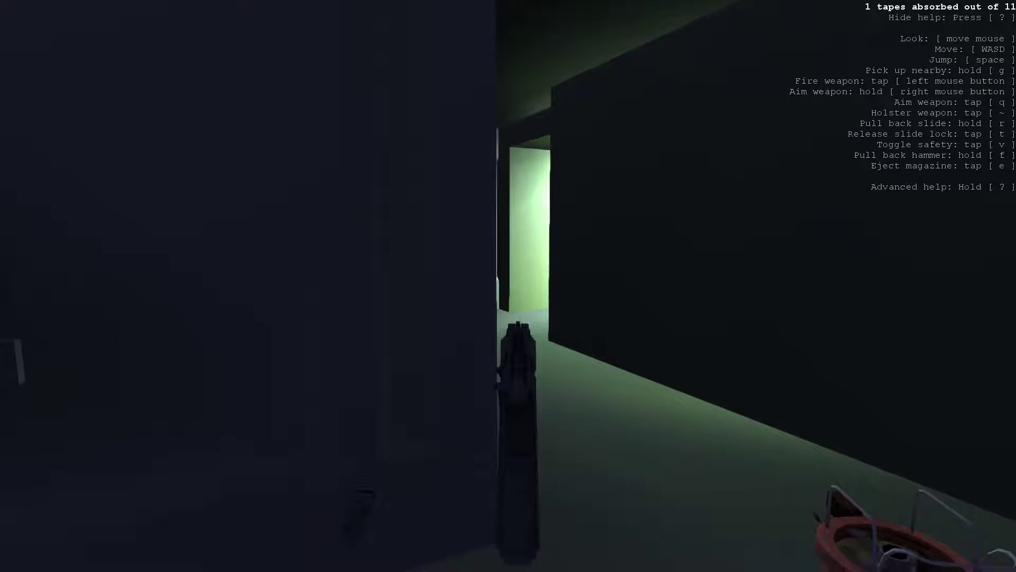
key("w")
key("w")
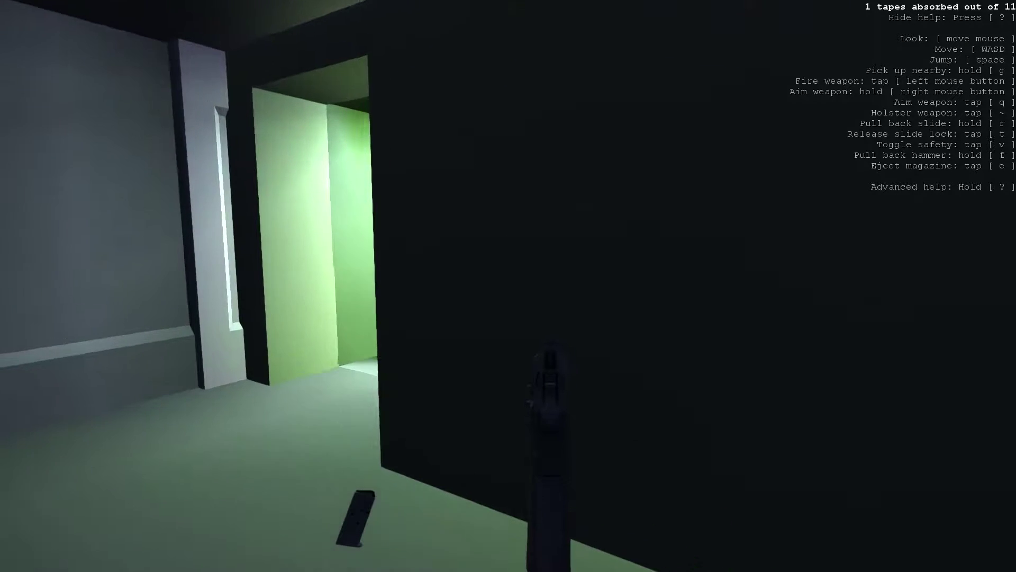
key("w")
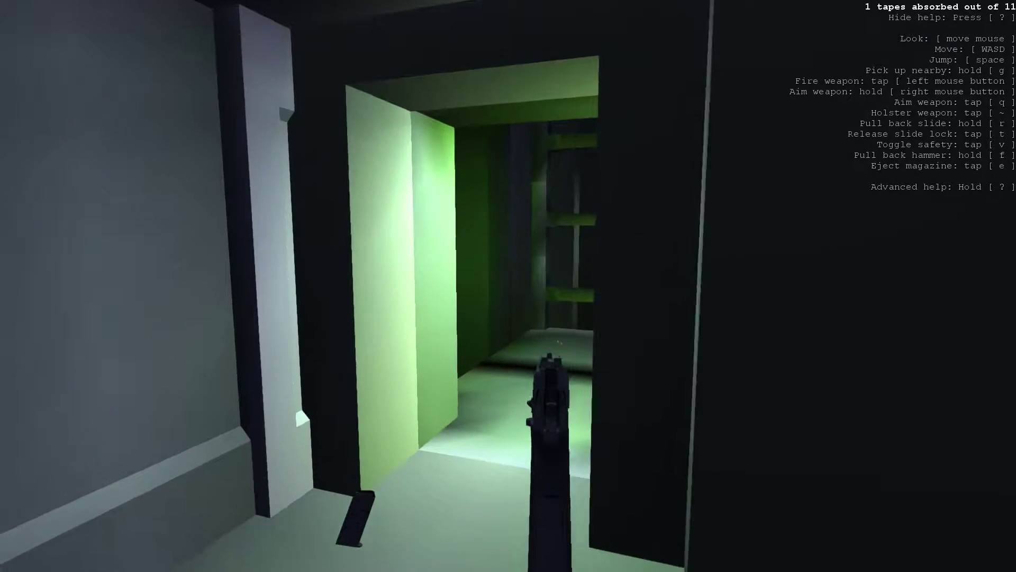
key("w")
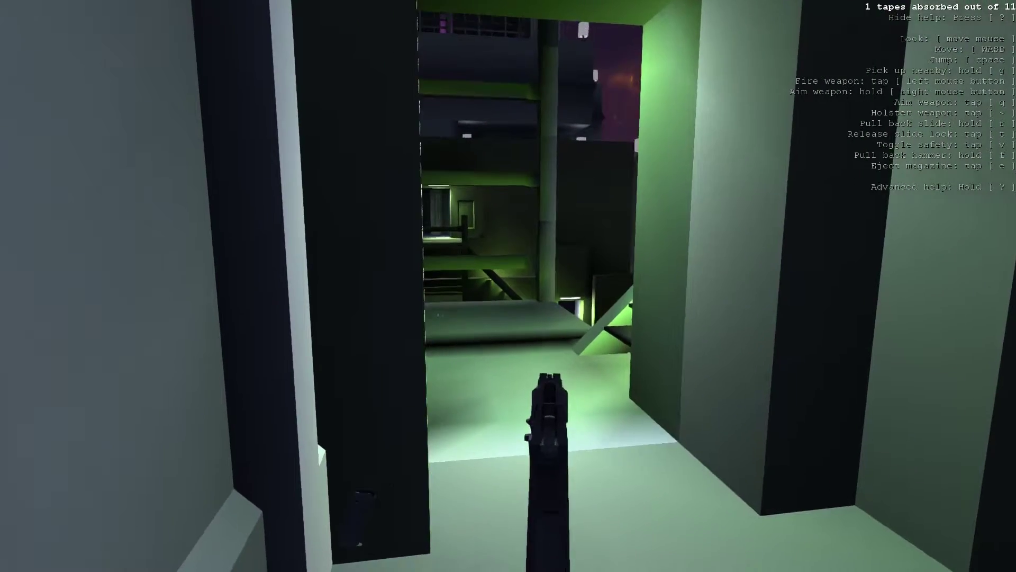
key("w")
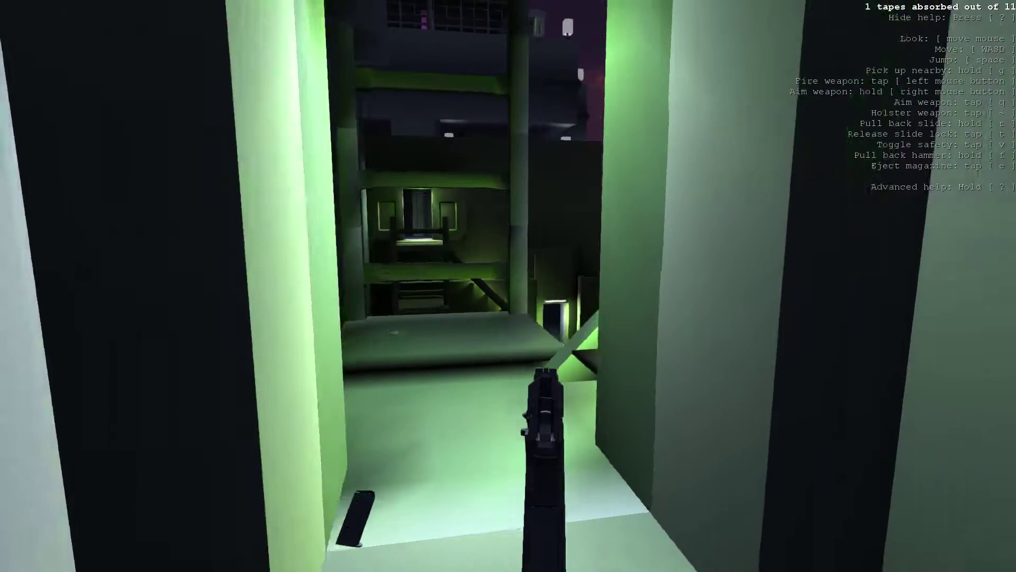
key("w")
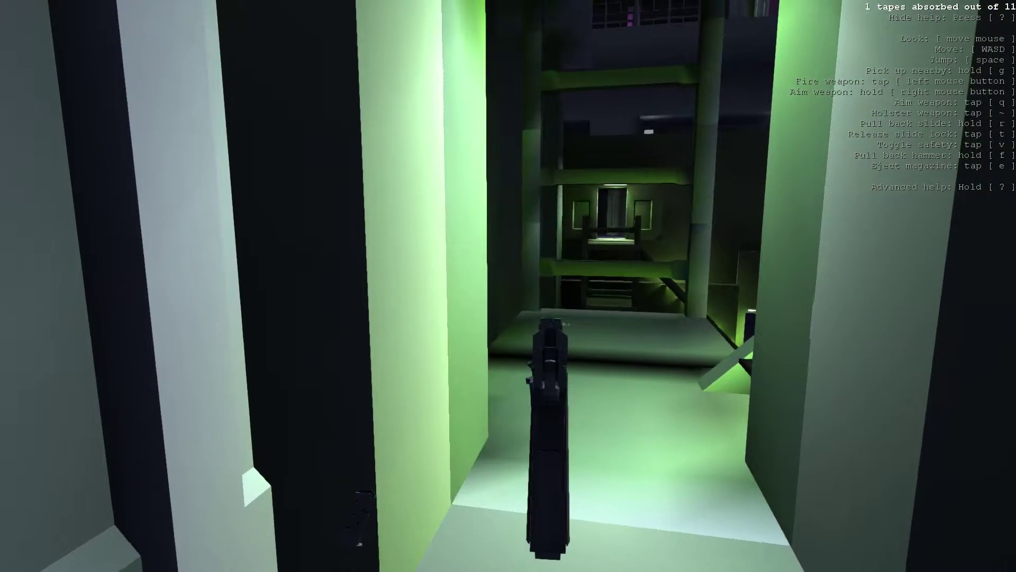
key("s")
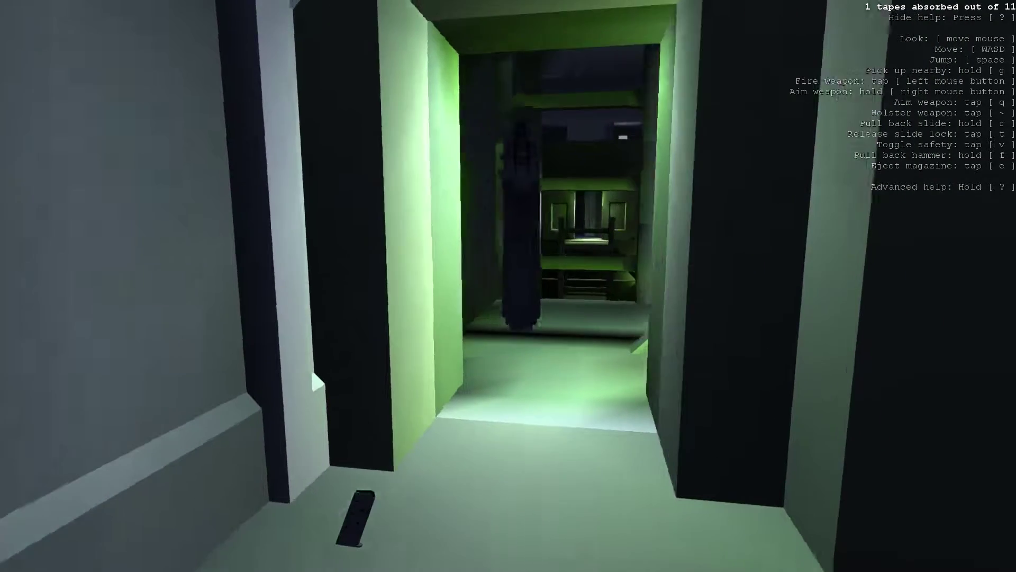
key("s")
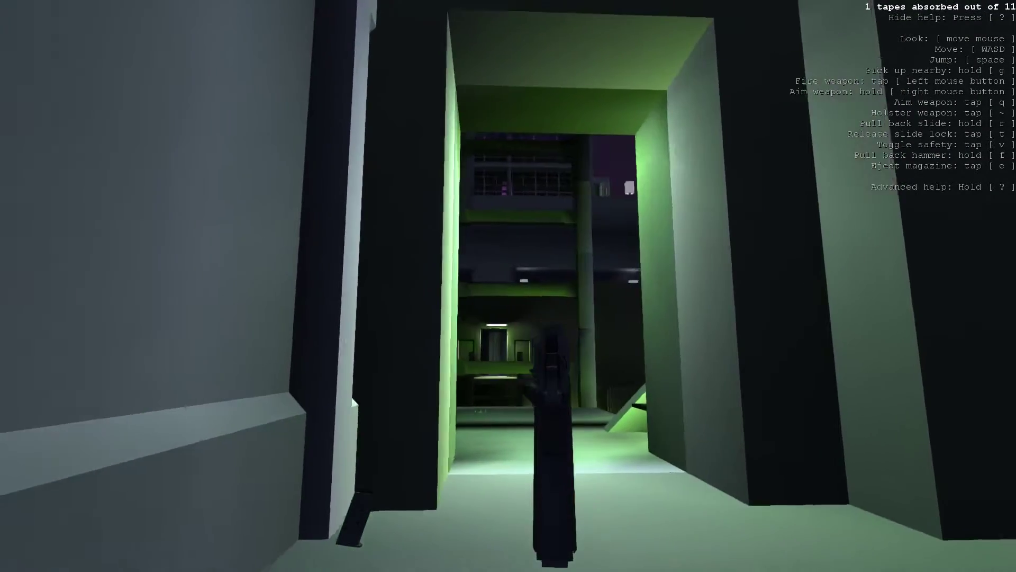
key("w")
key("w")
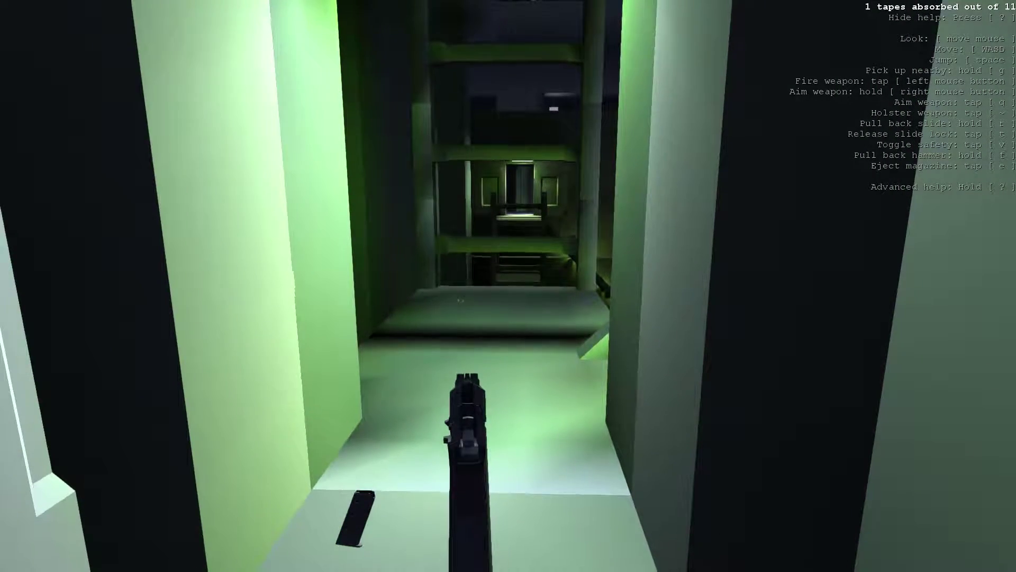
key("w")
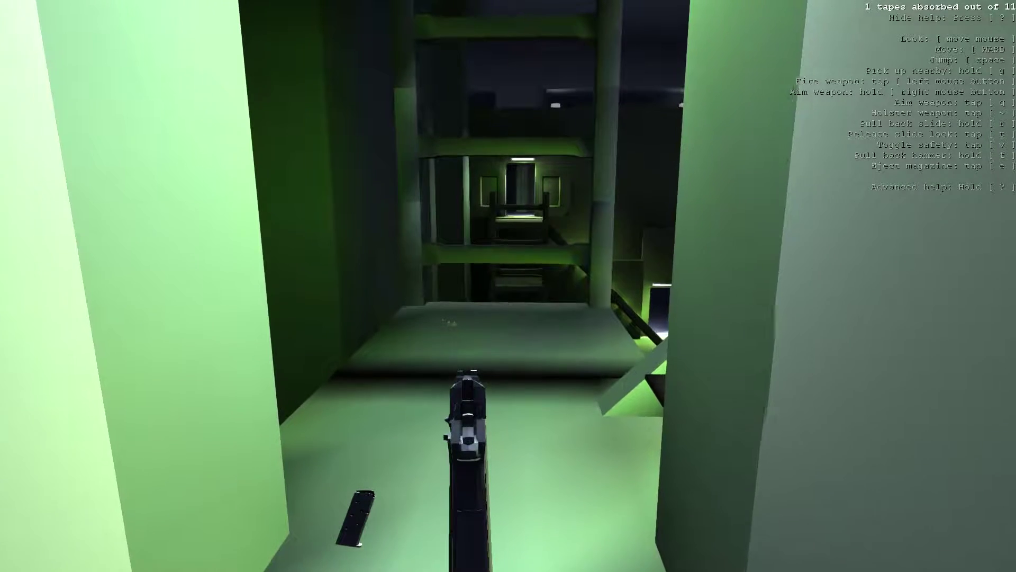
key("w")
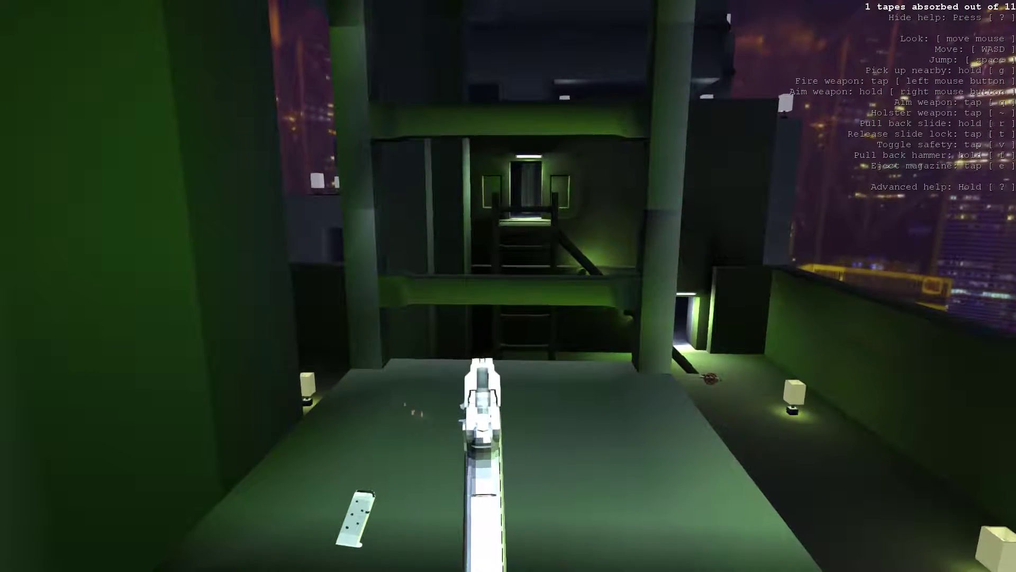
key("q")
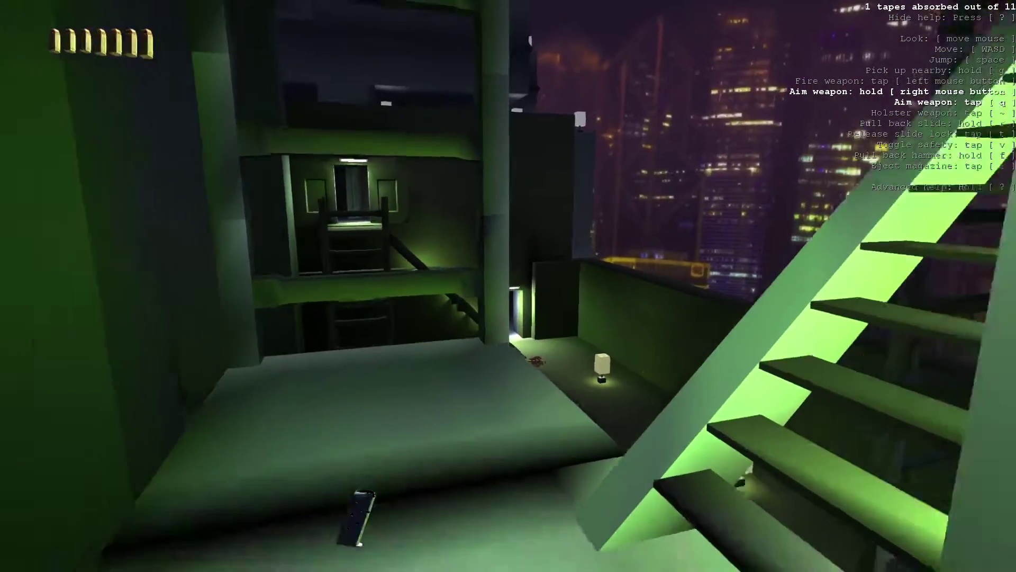
key("w")
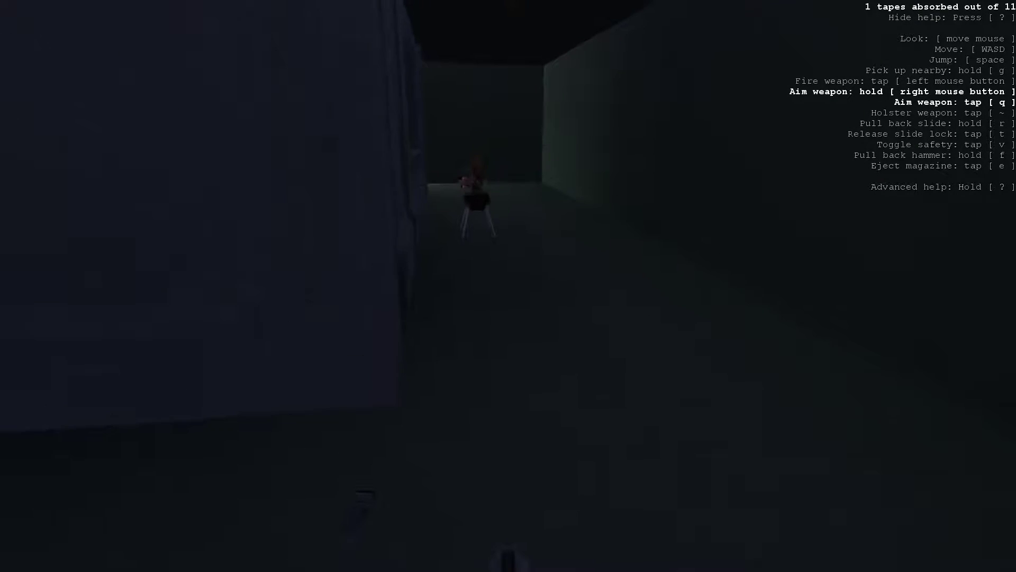
key("w")
key("w")
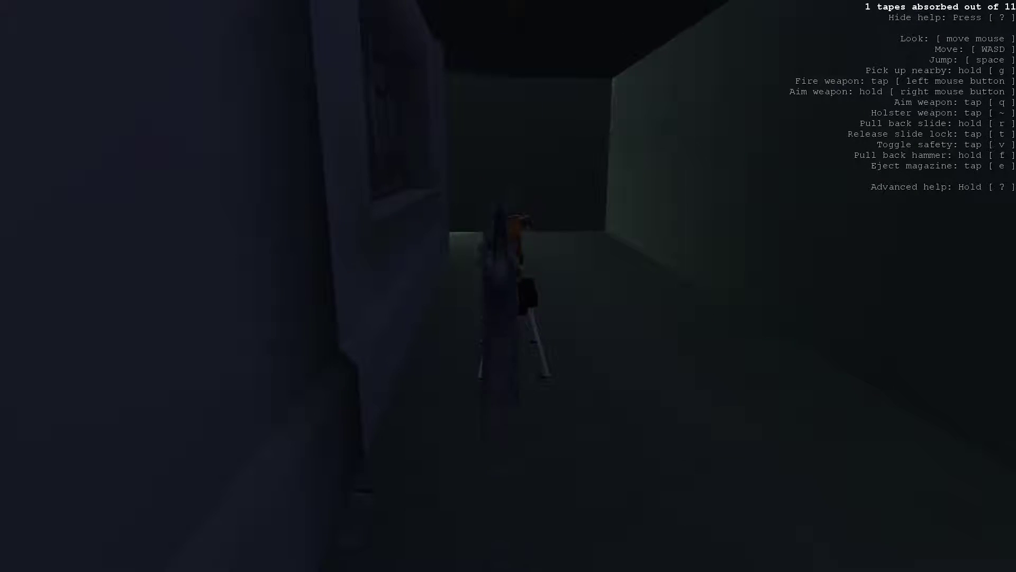
key("w")
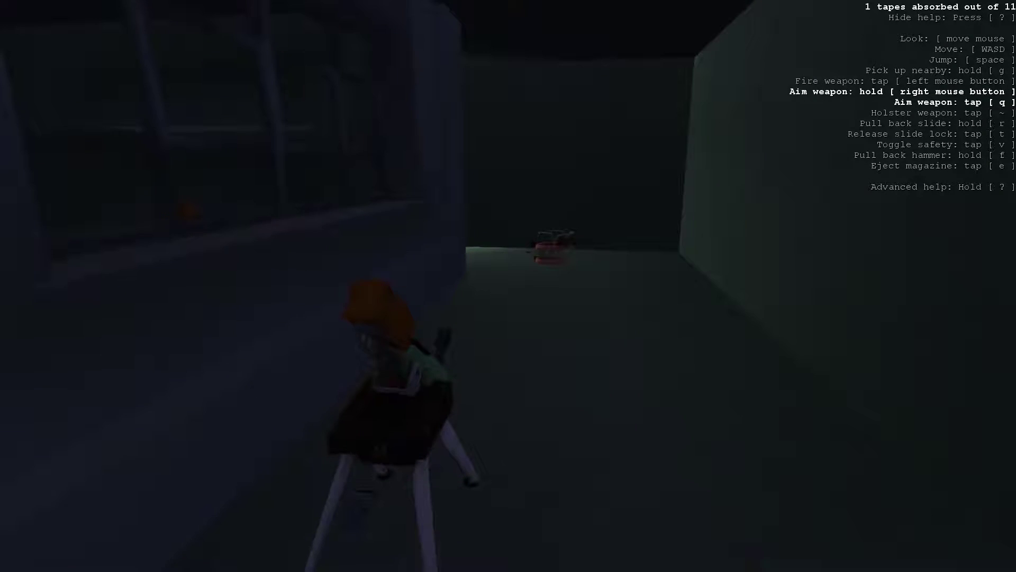
key("w")
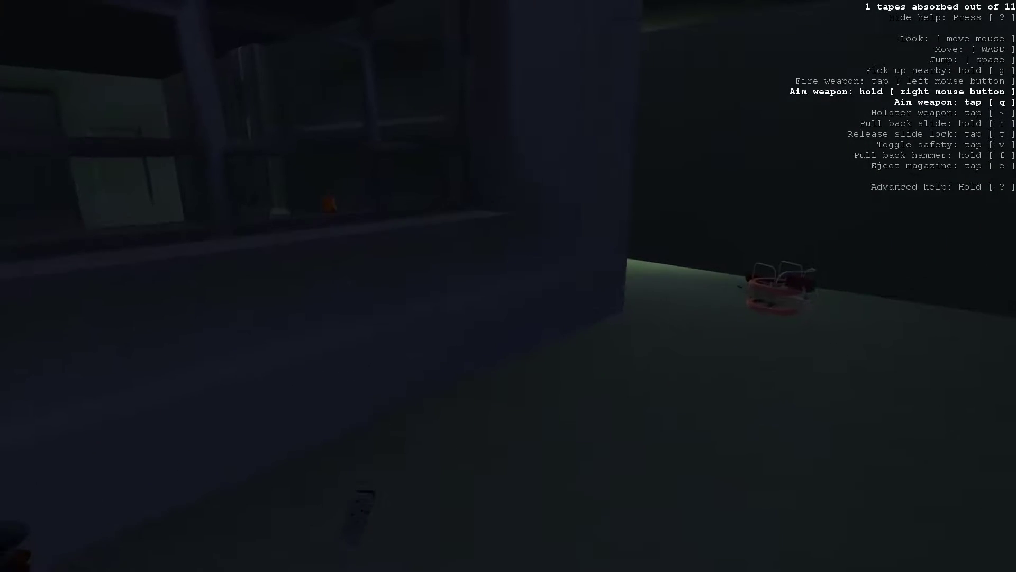
key("w")
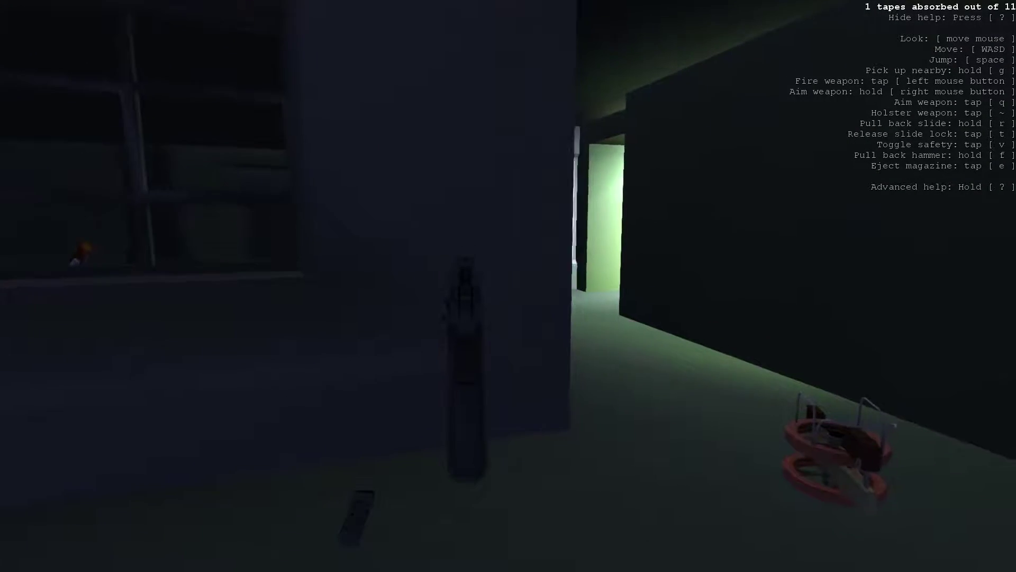
key("w")
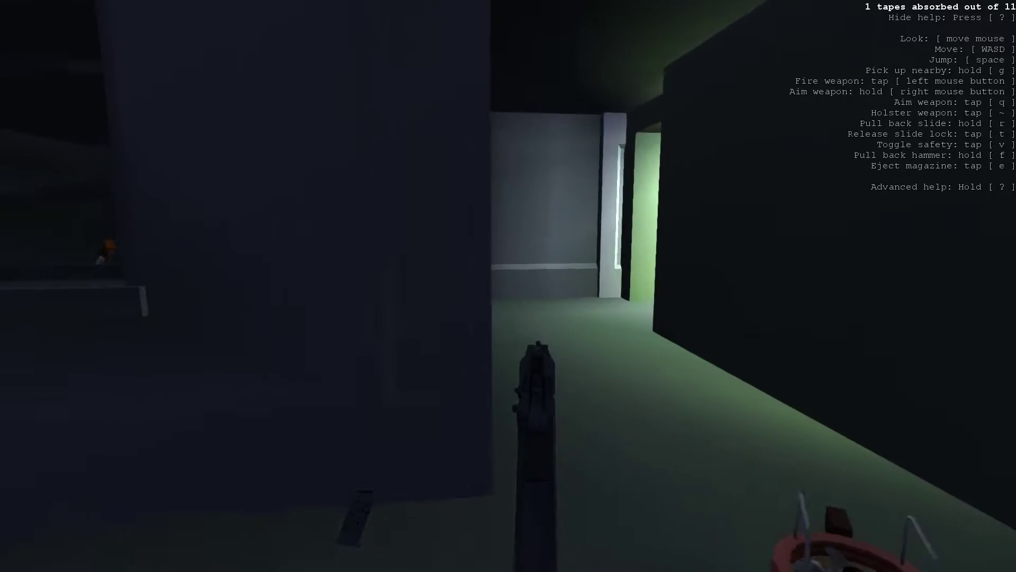
key("w")
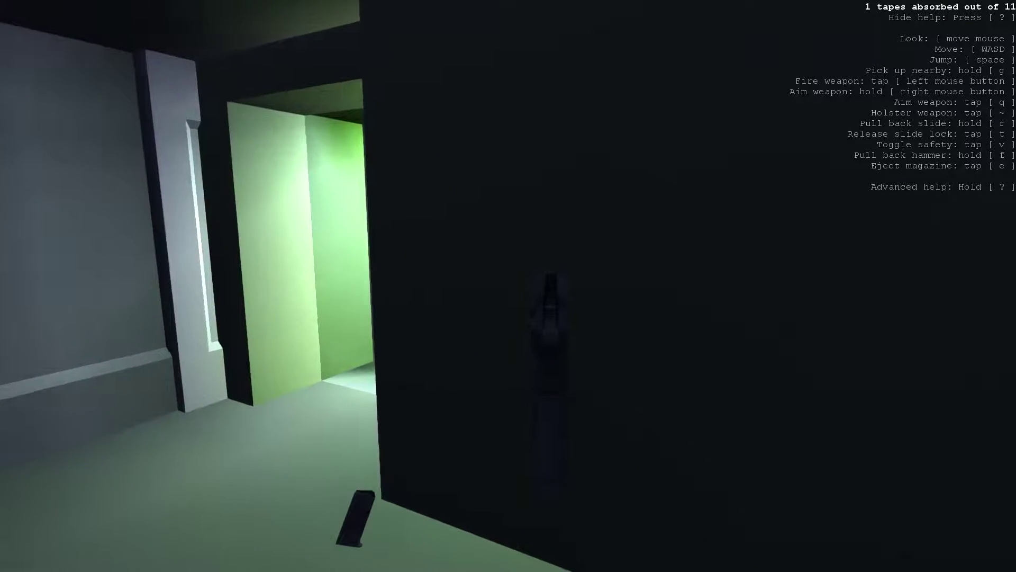
key("w")
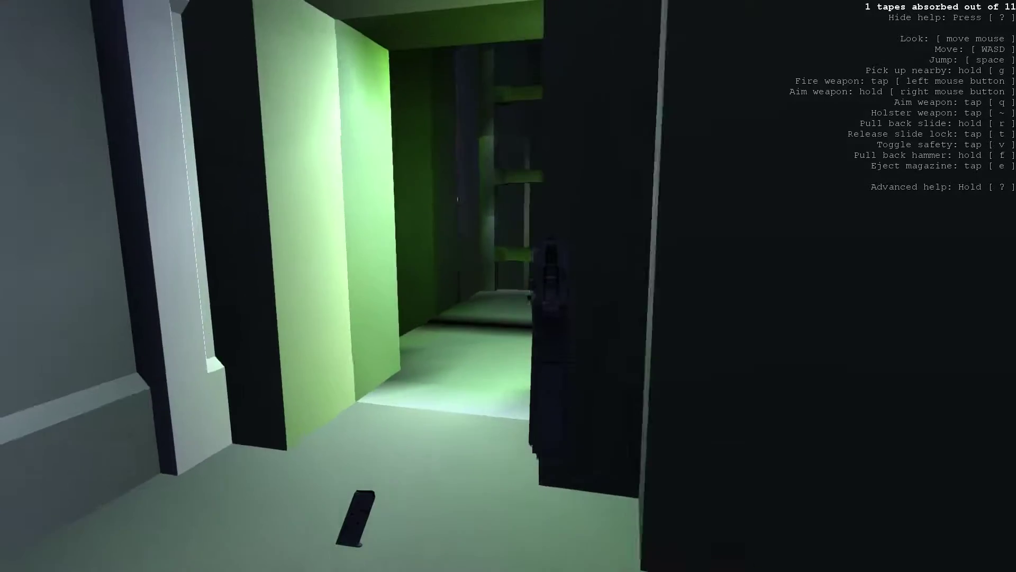
key("w")
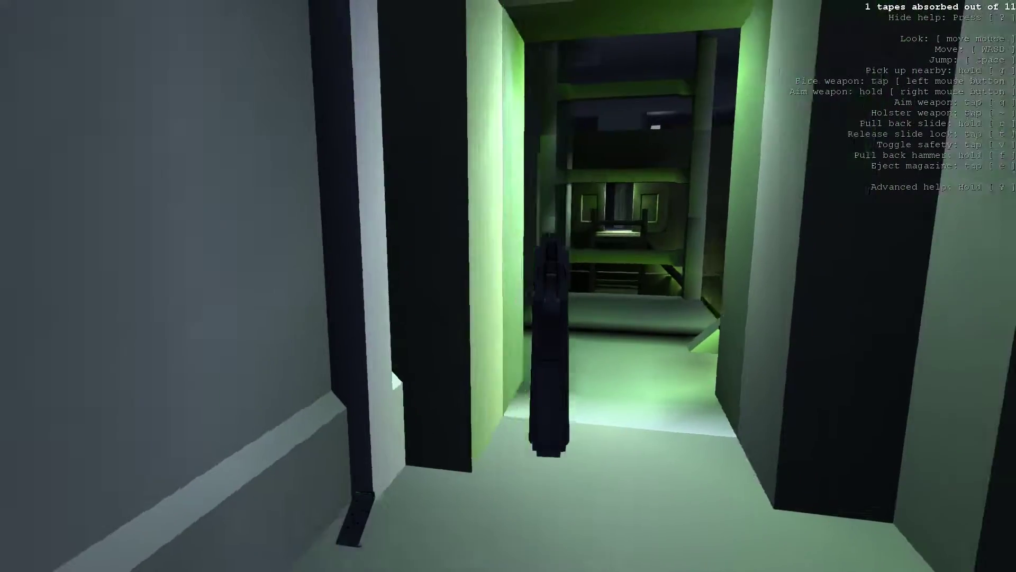
key("w")
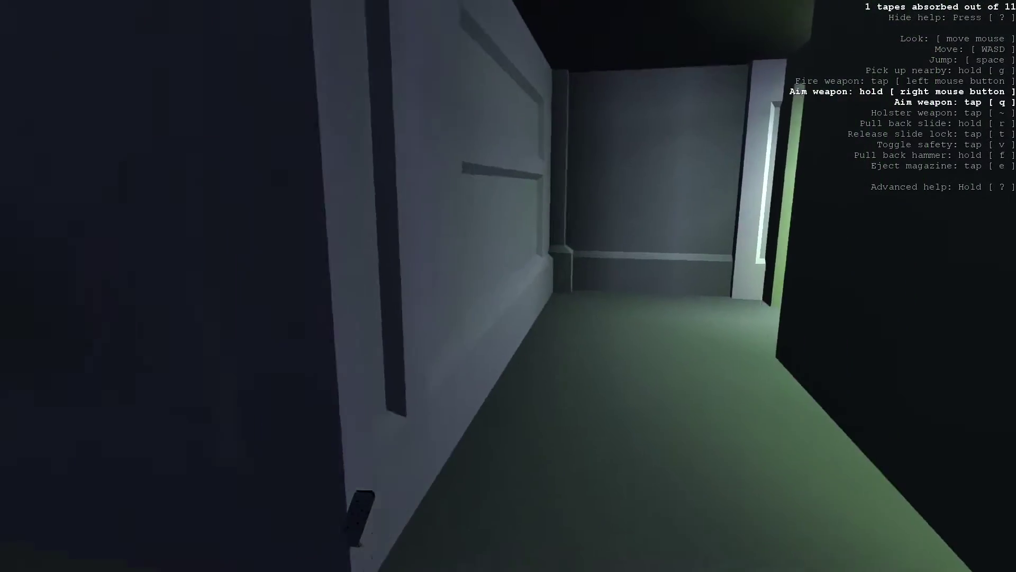
key("w")
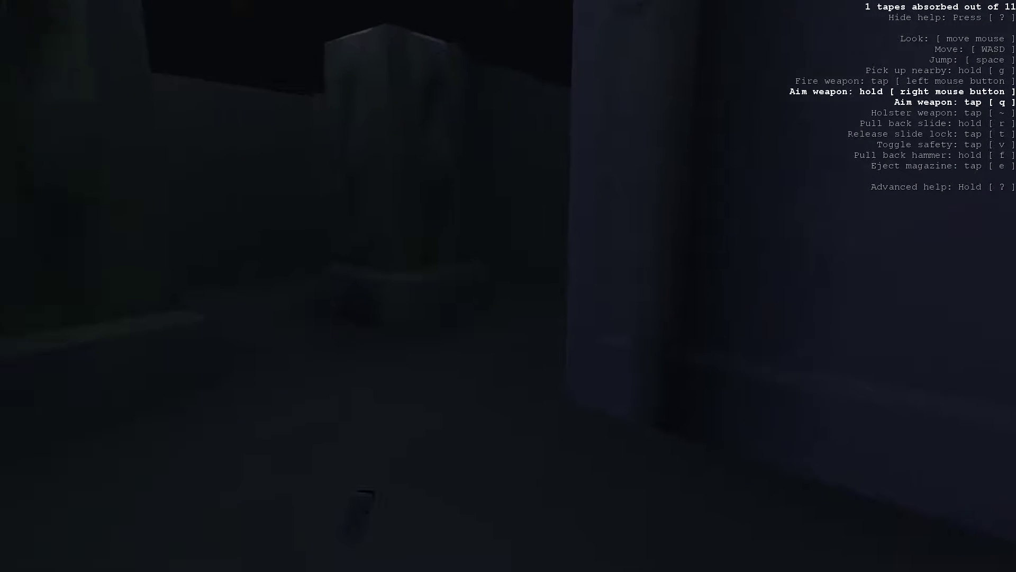
key("w")
key("w")
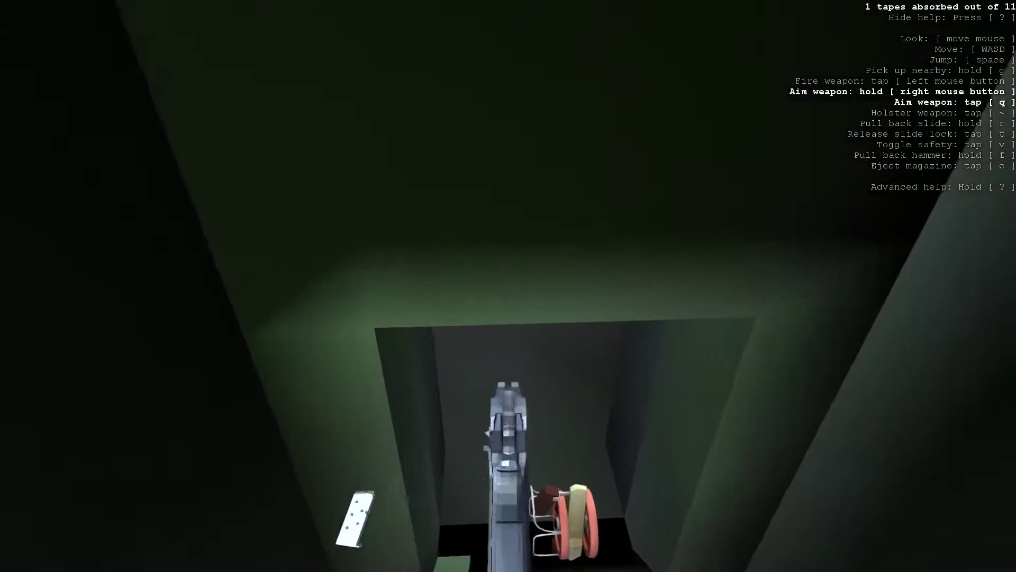
key("w")
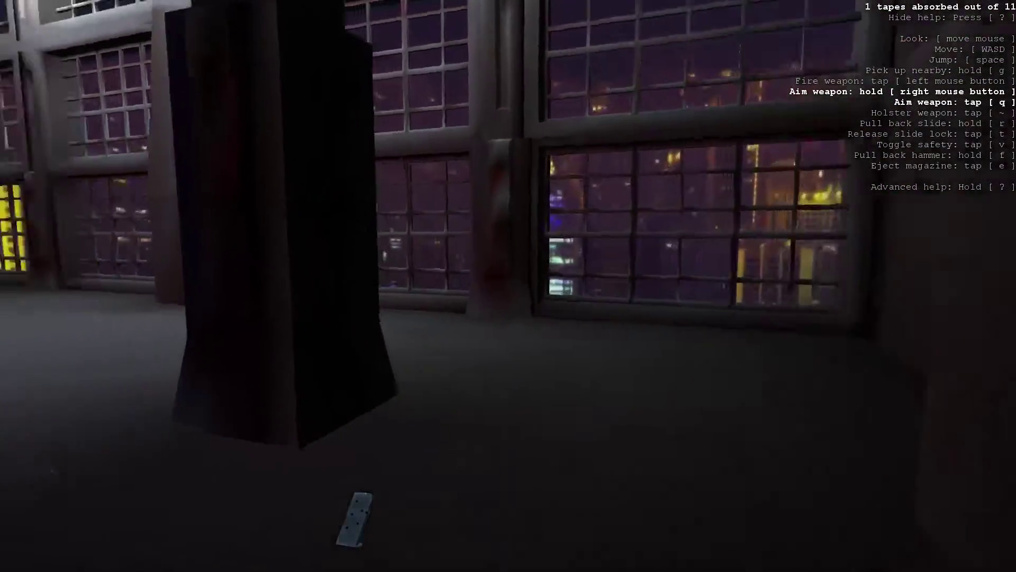
key("w")
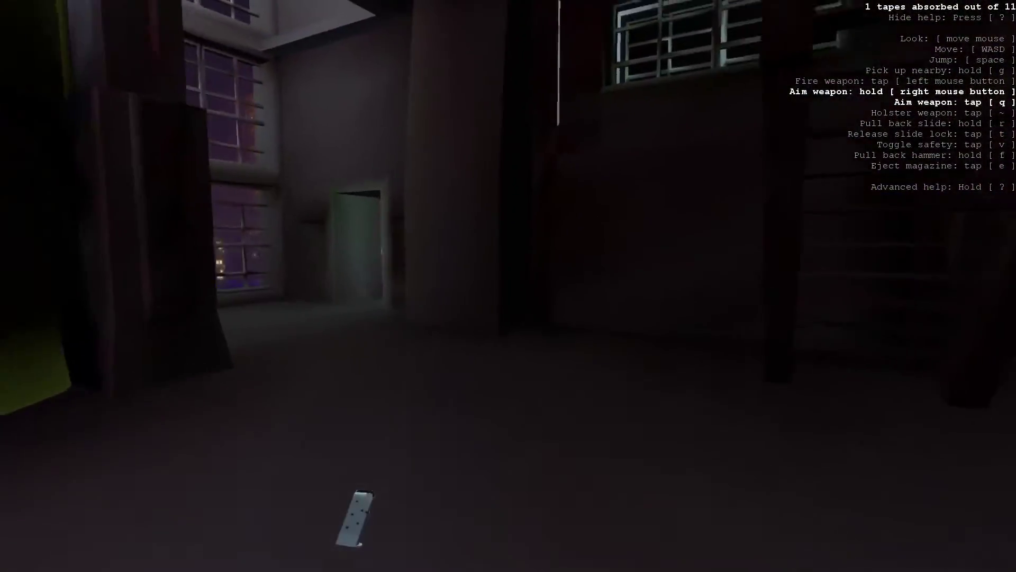
key("w")
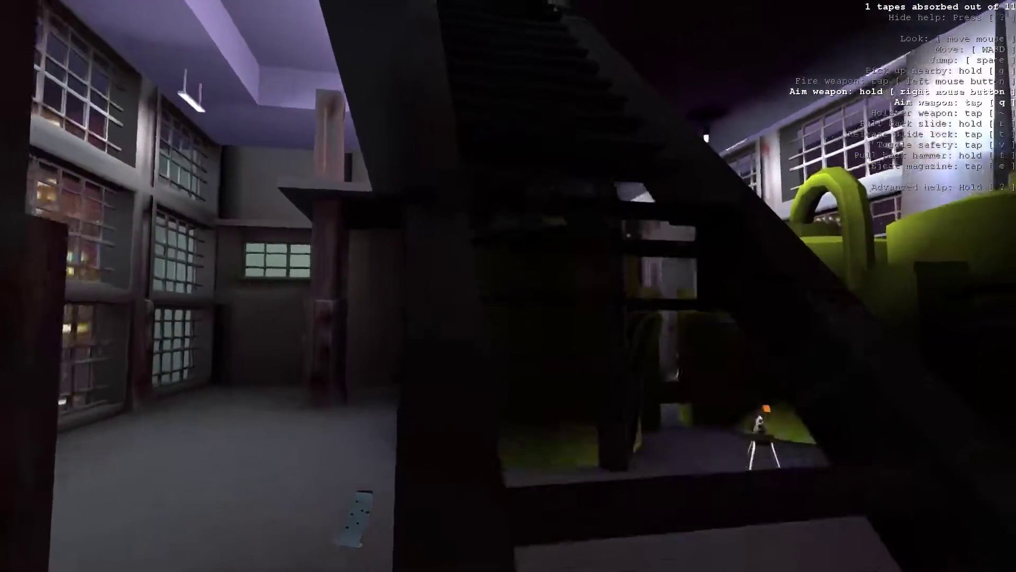
key("w")
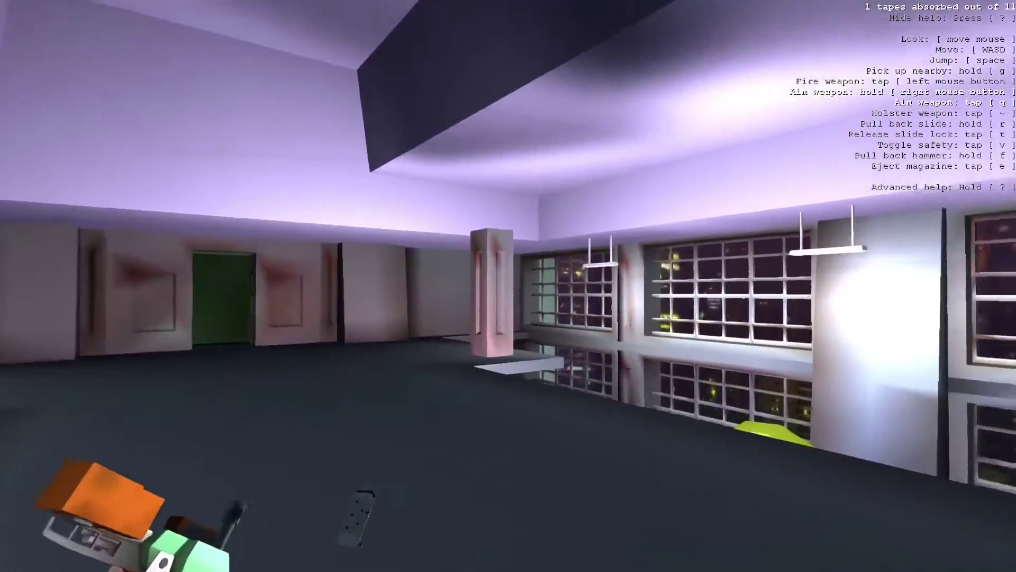
key("w")
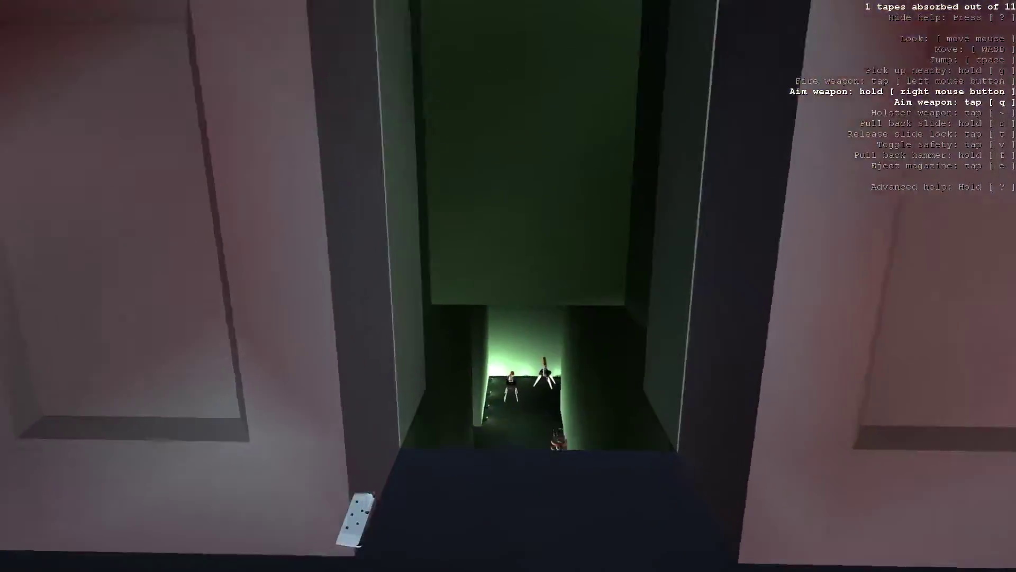
key("w")
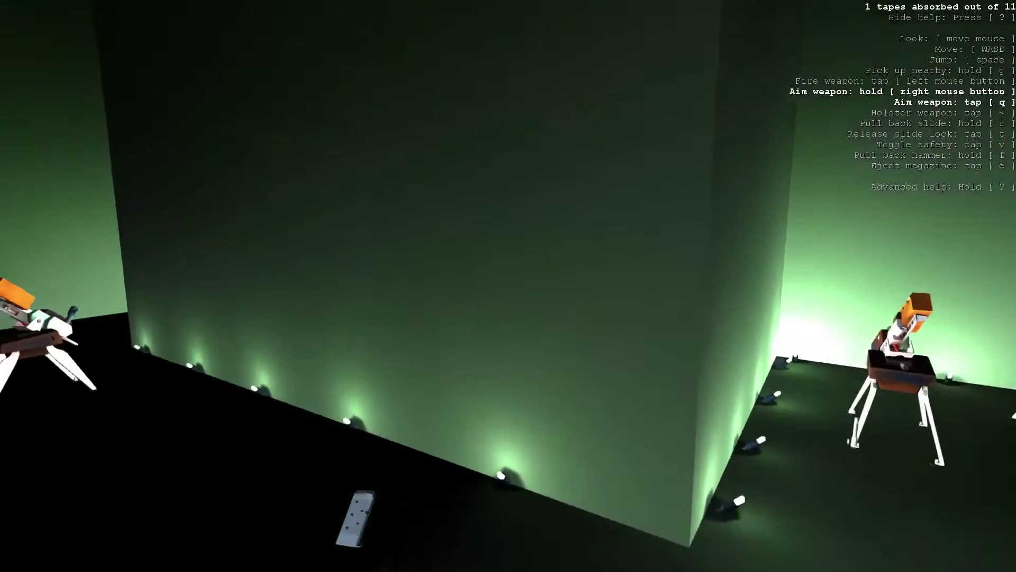
key("w")
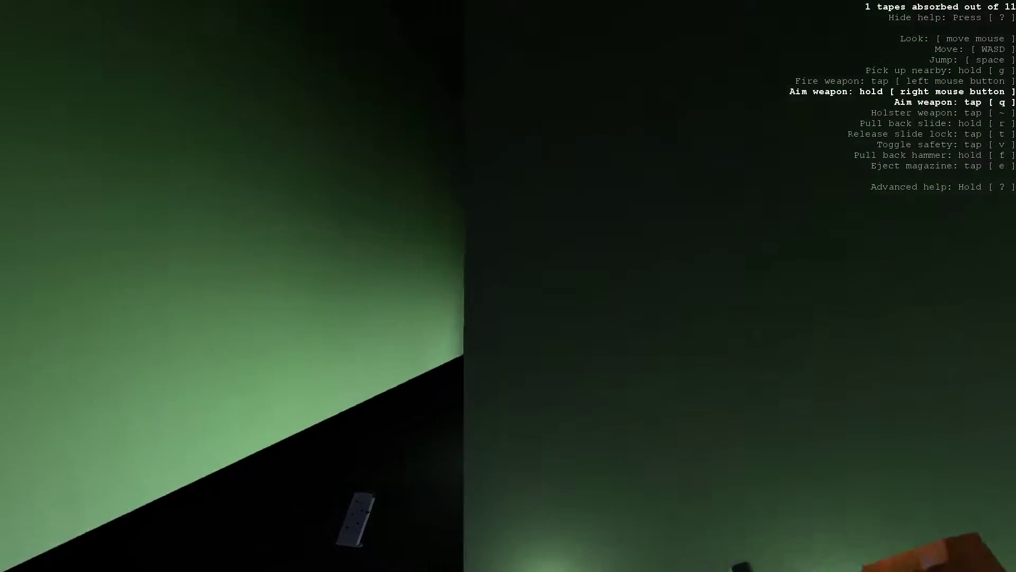
key("w")
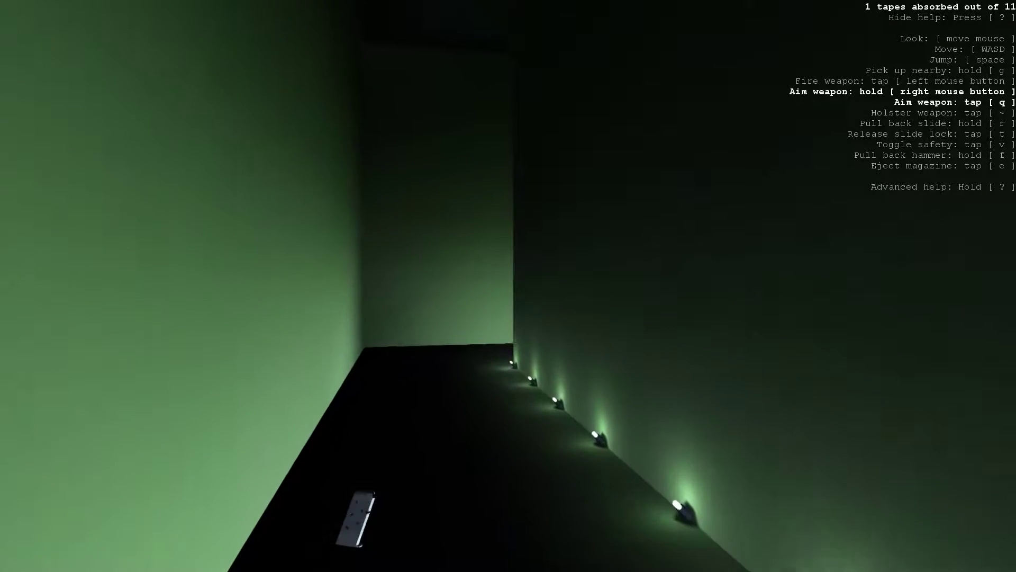
key("w")
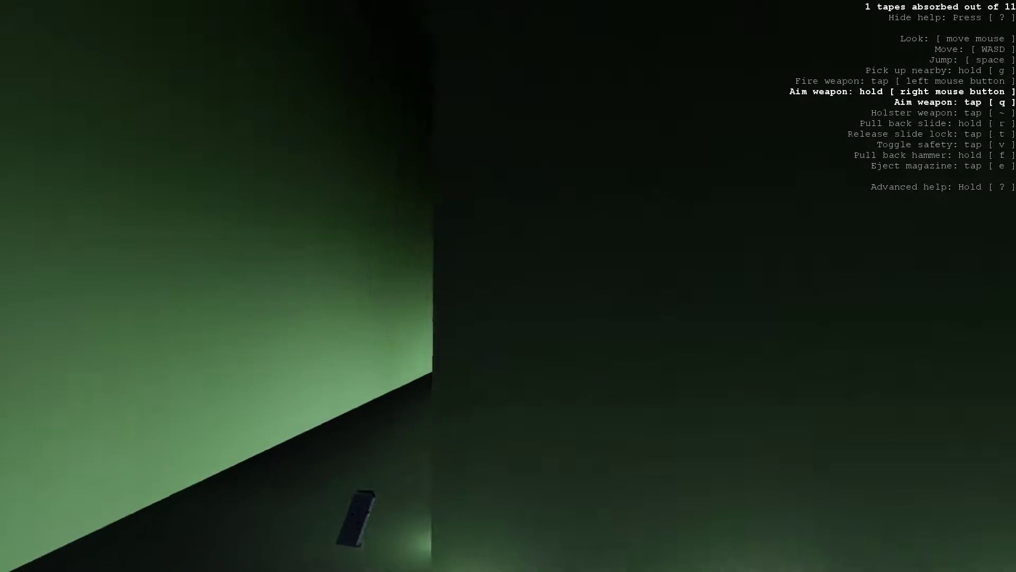
key("w")
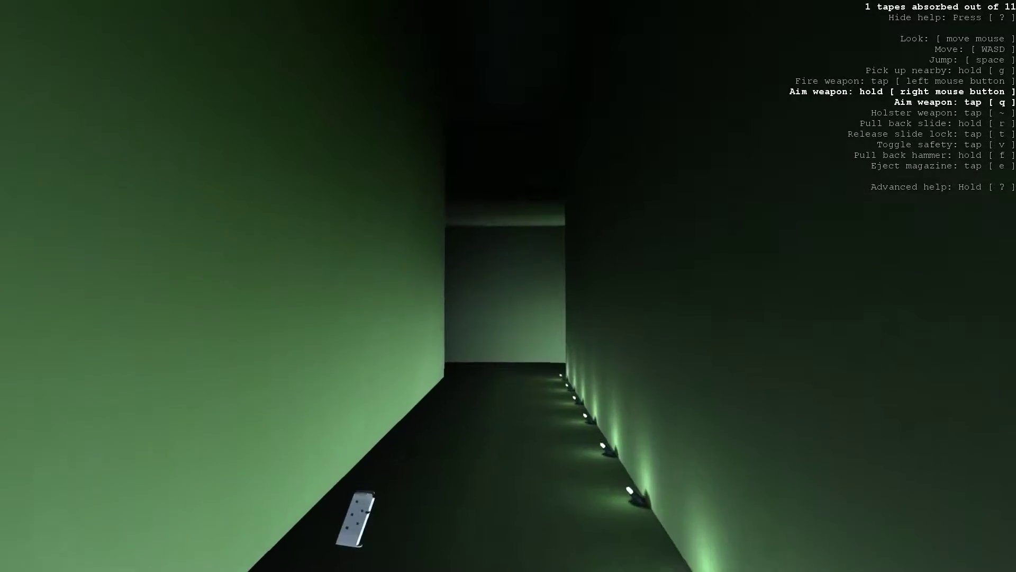
key("w")
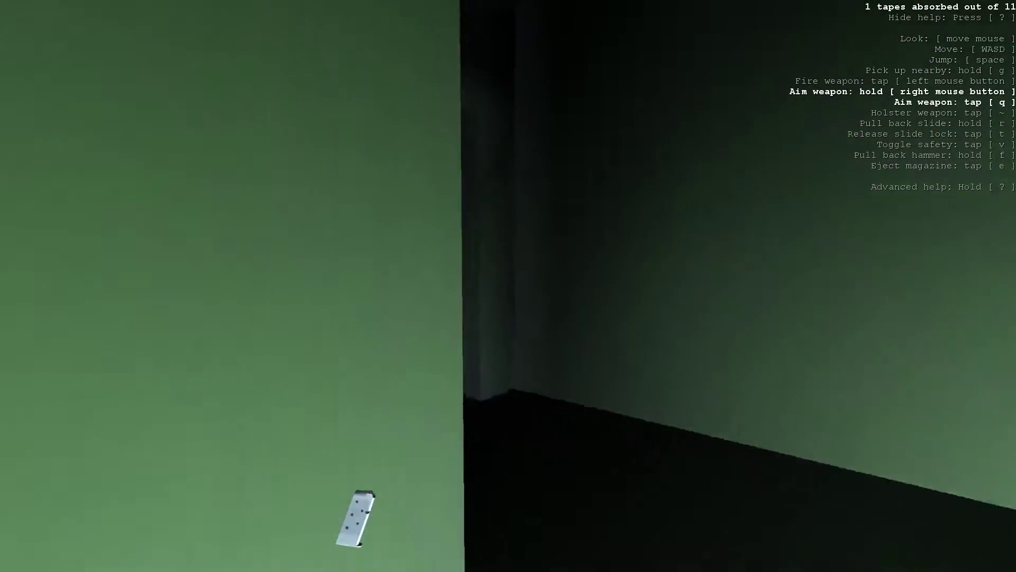
key("w")
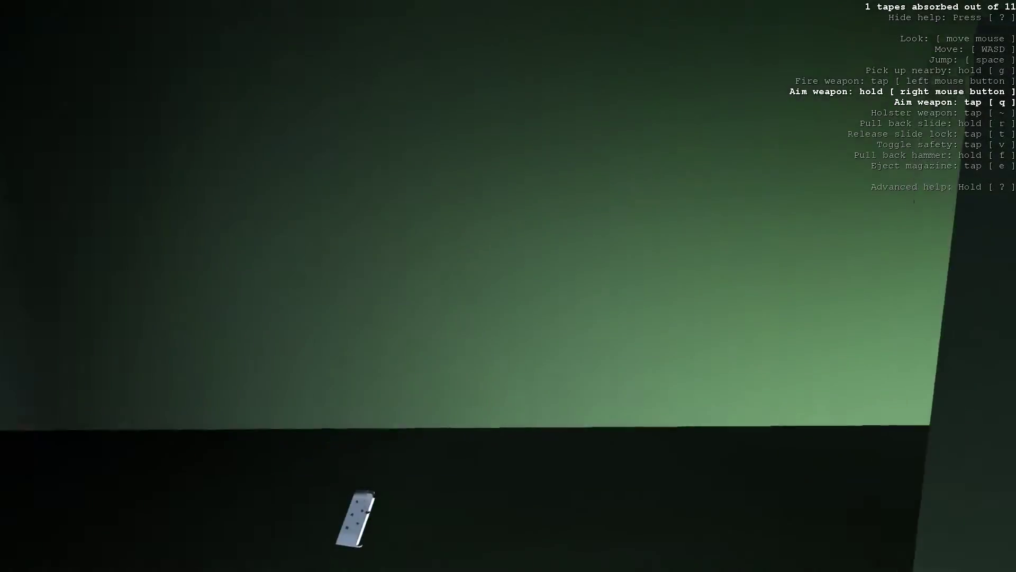
key("w")
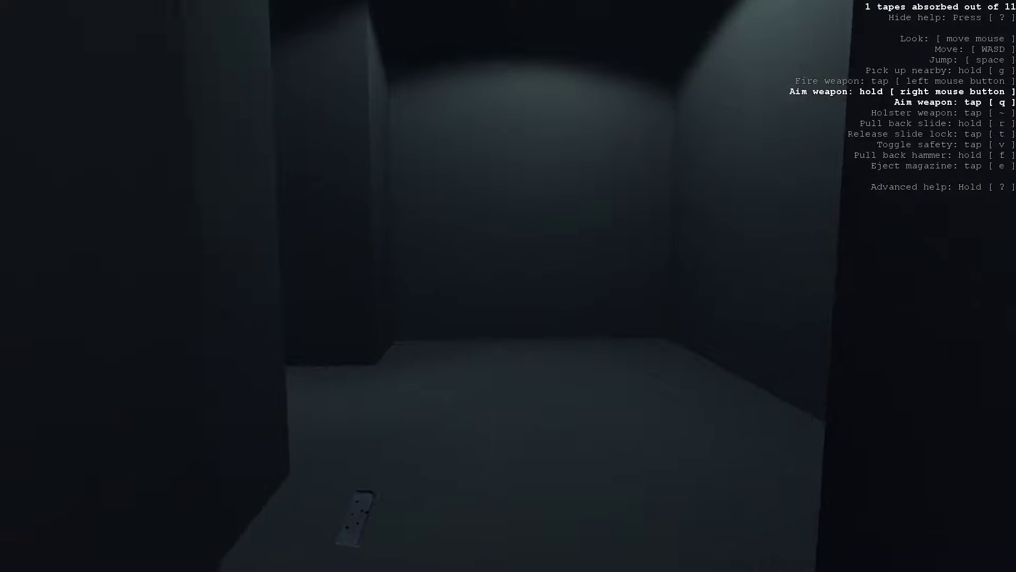
key("w")
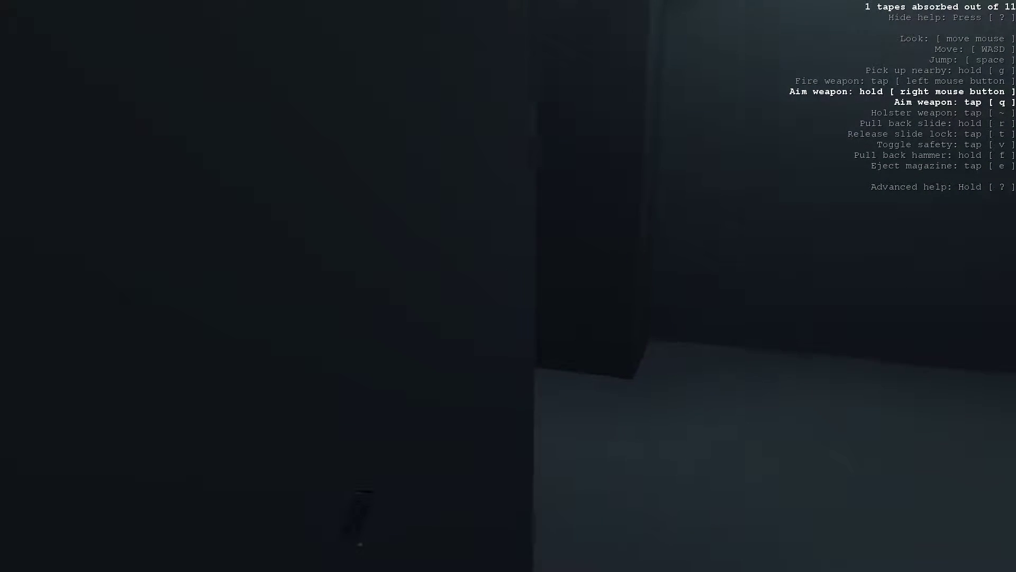
key("w")
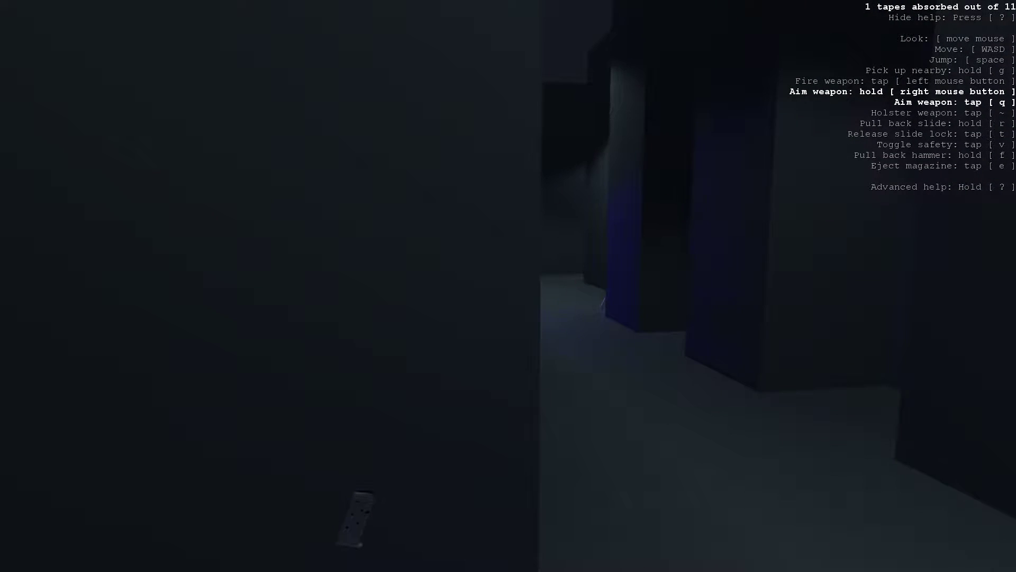
key("w")
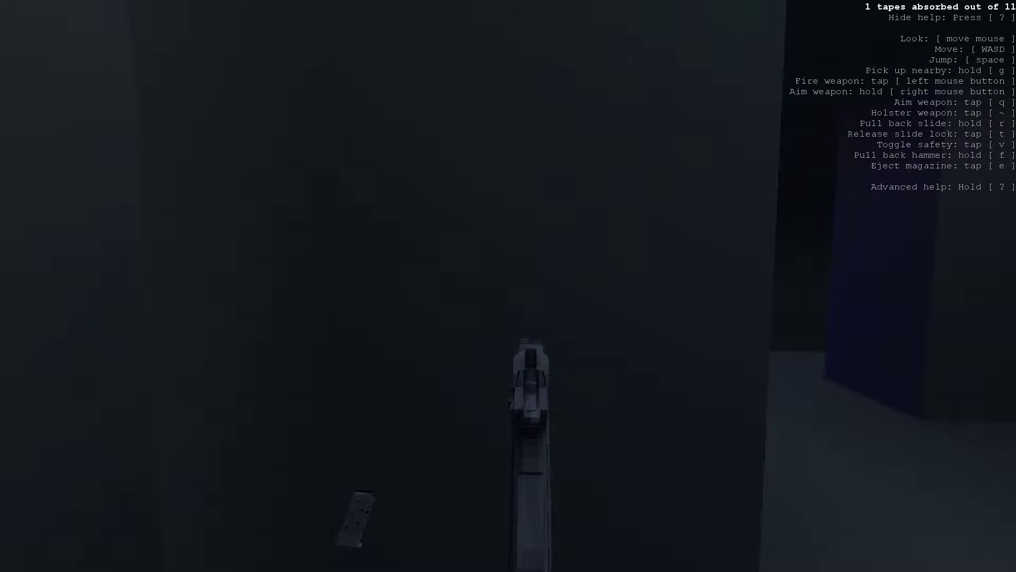
key("q")
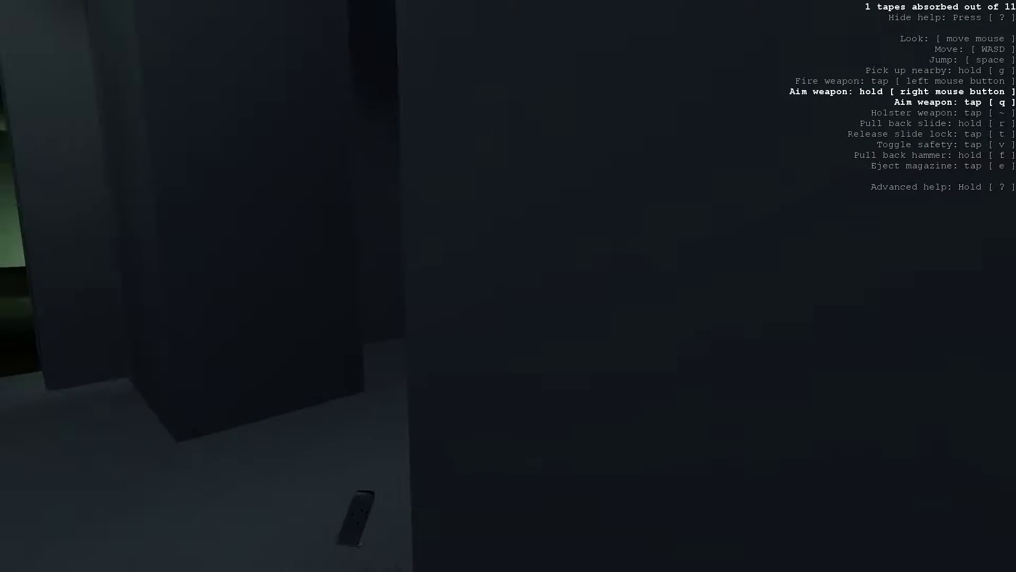
key("w")
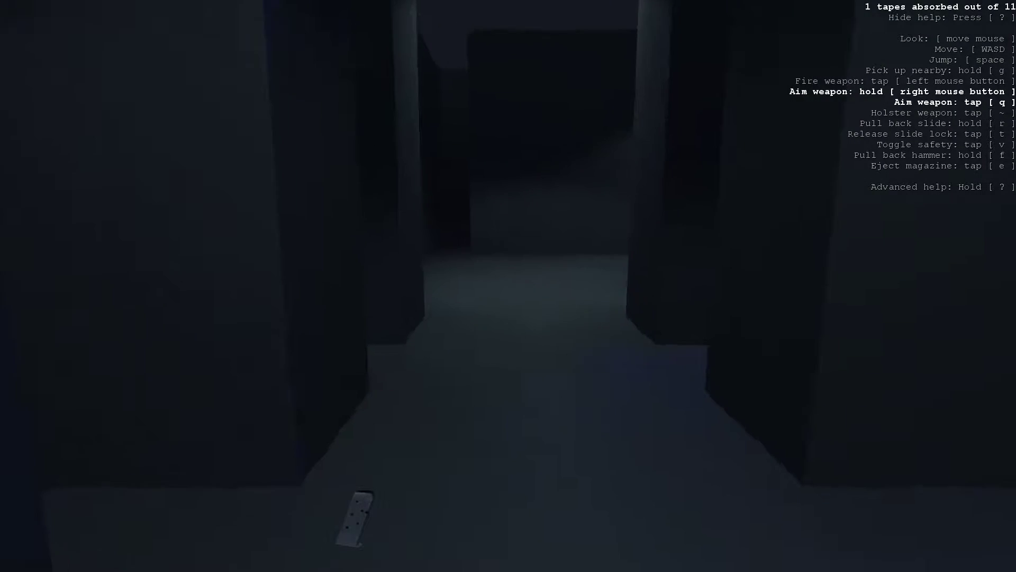
key("w")
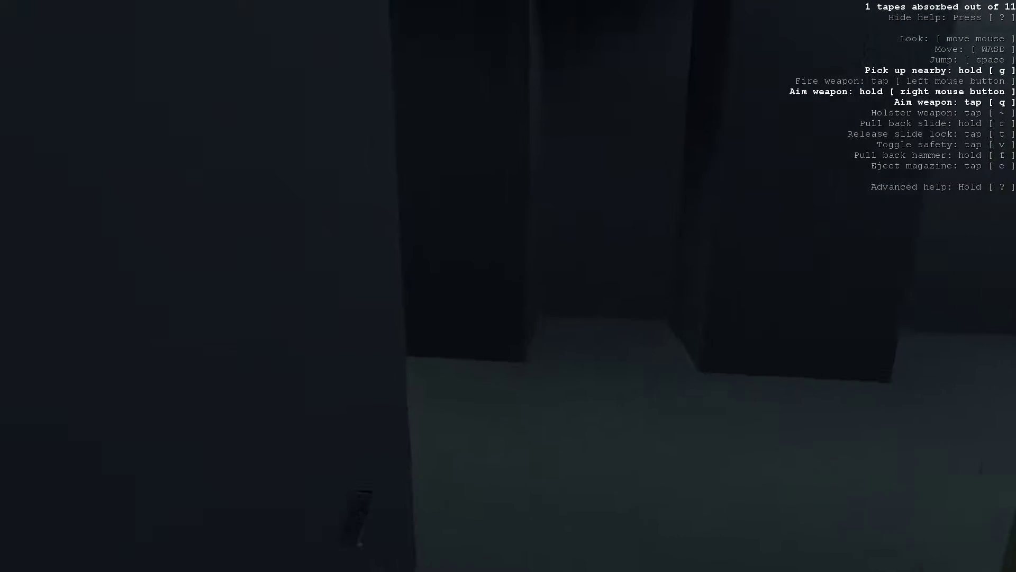
key("q")
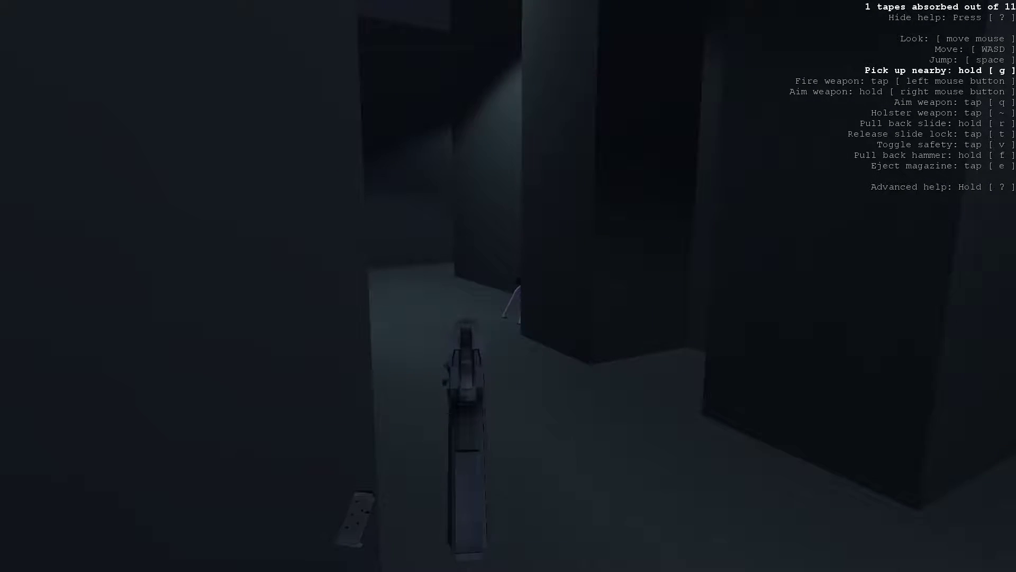
key("w")
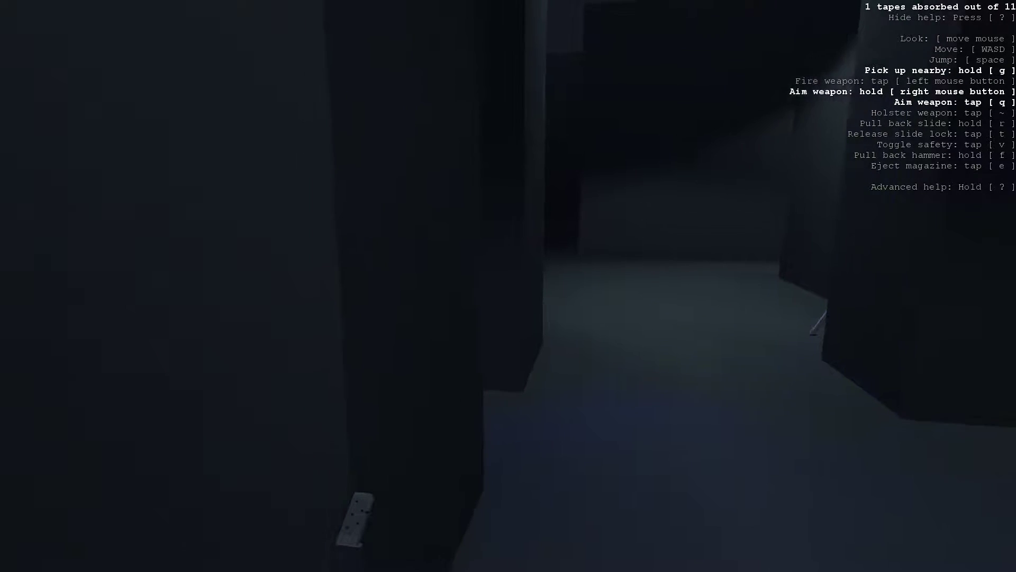
key("w")
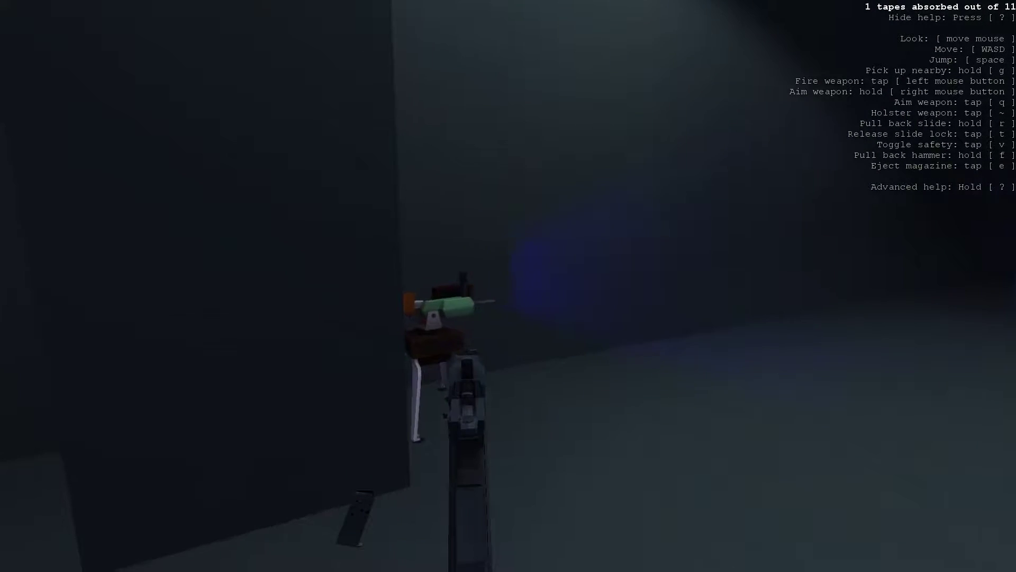
left_click(508, 285)
key("w")
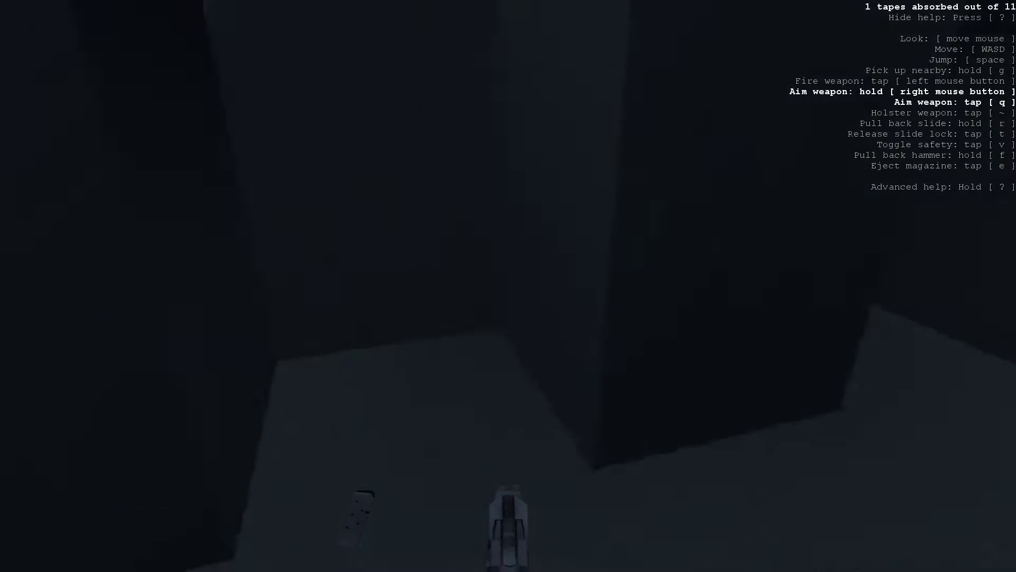
key("w")
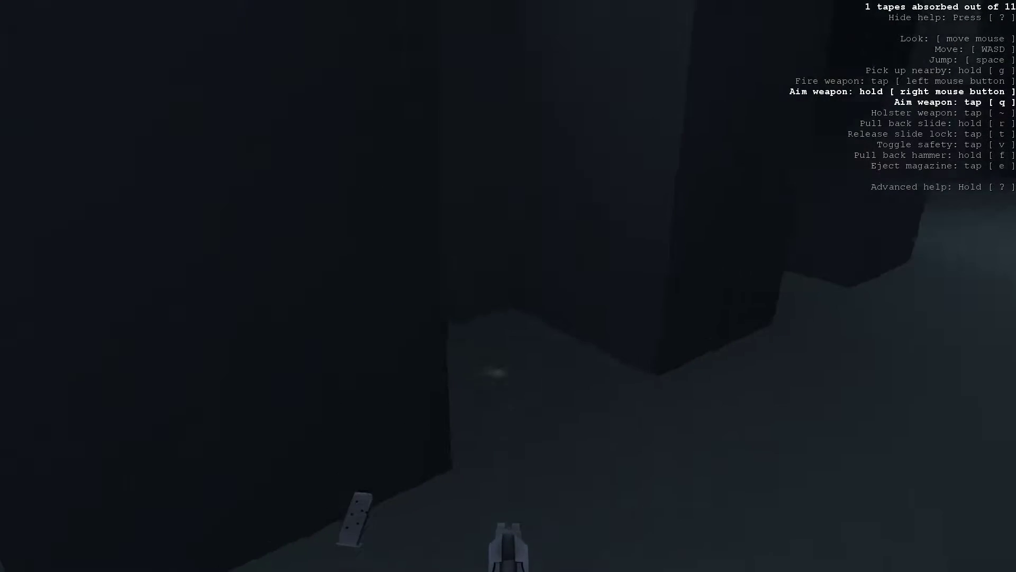
key("w")
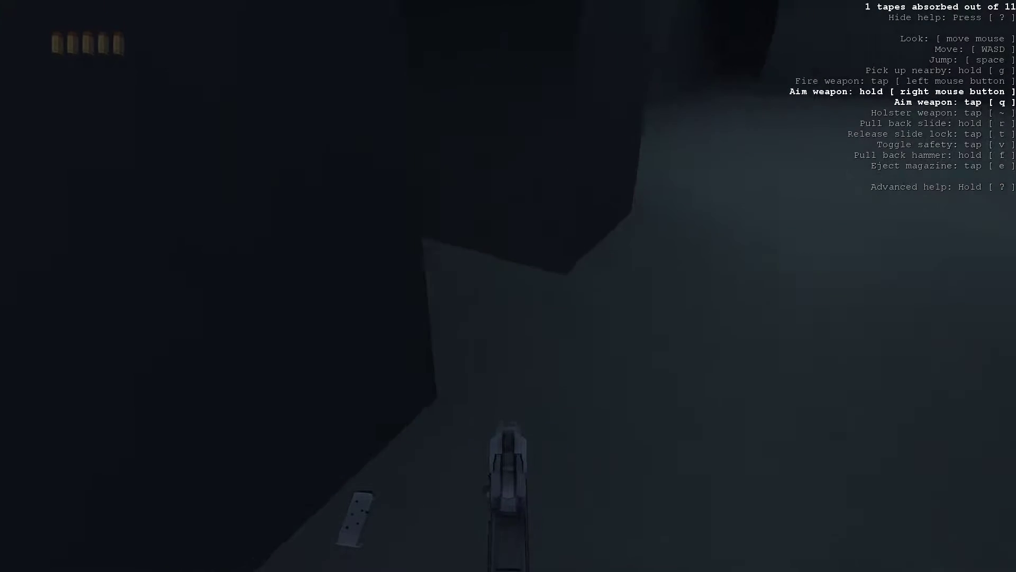
key("w")
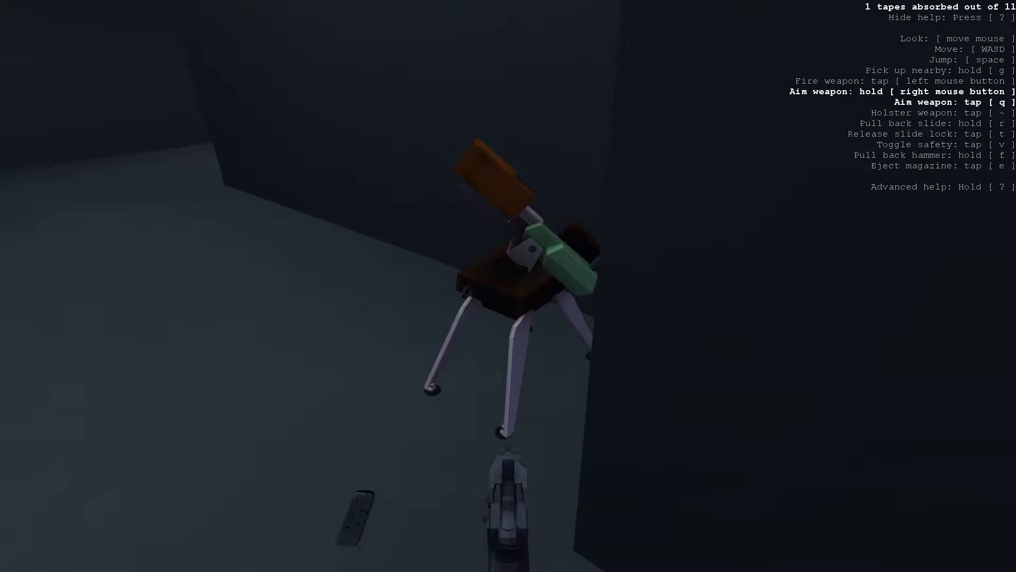
key("w")
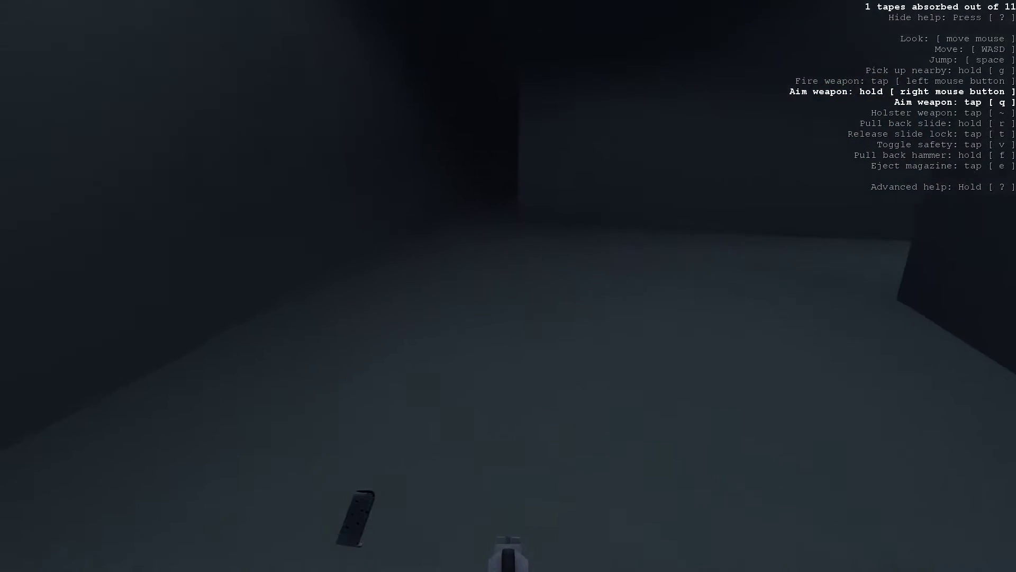
key("w")
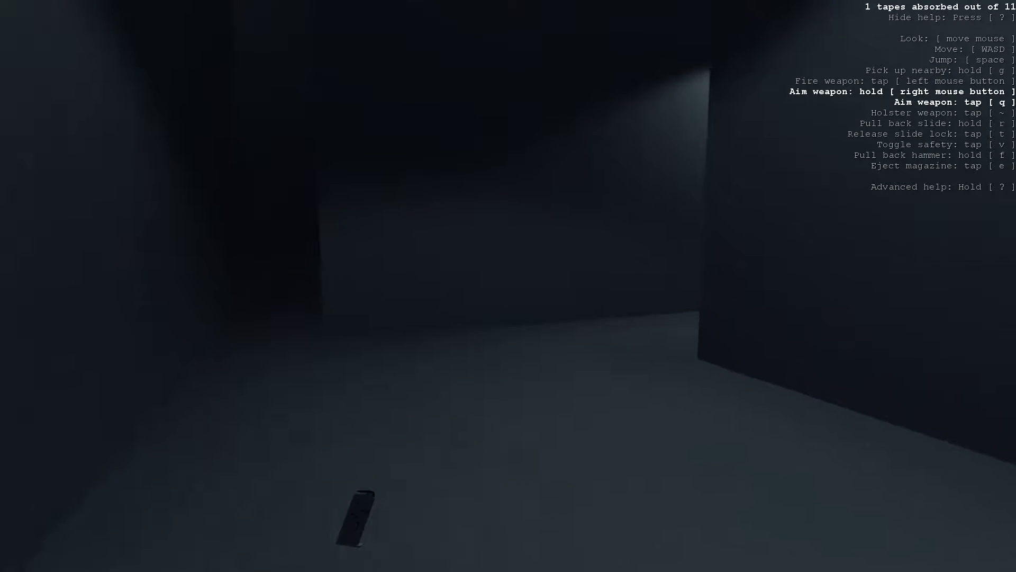
key("w")
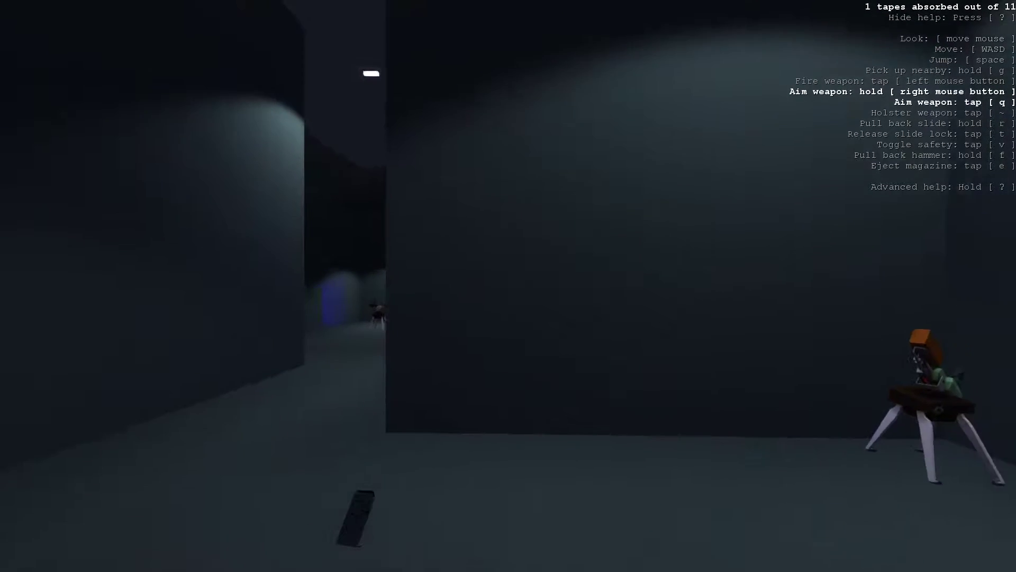
key("w")
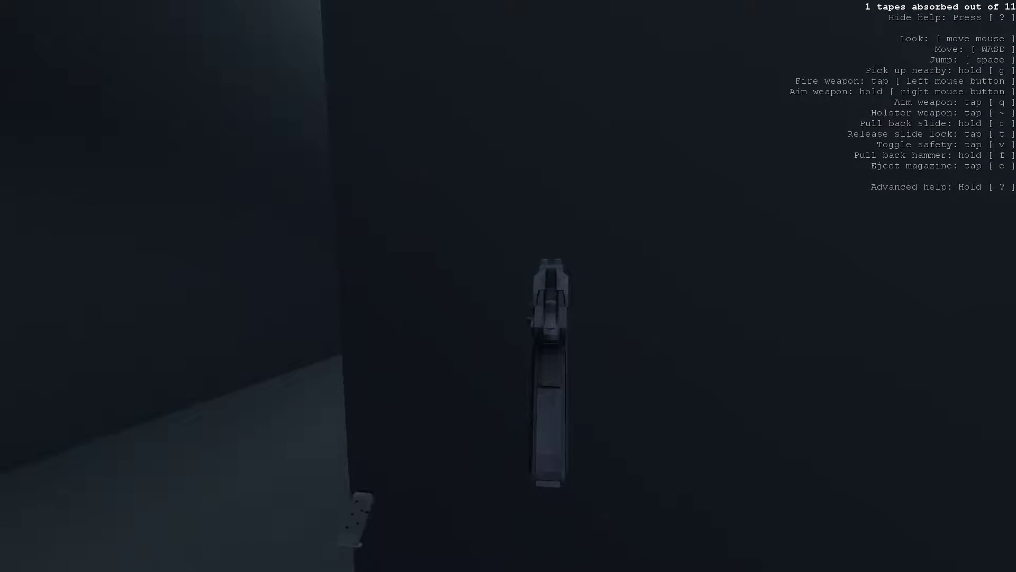
key("a")
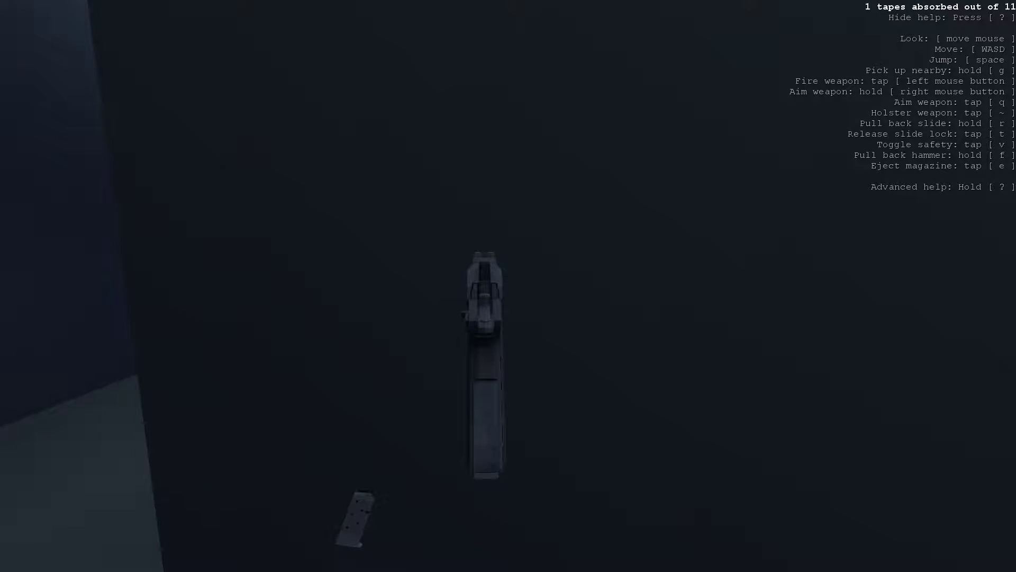
key("d")
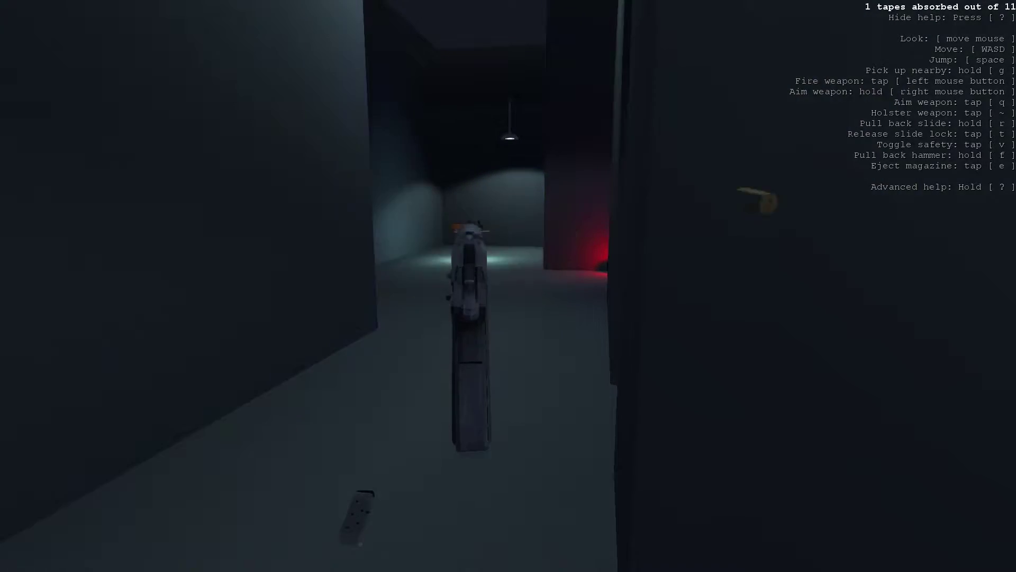
key("a")
key("d")
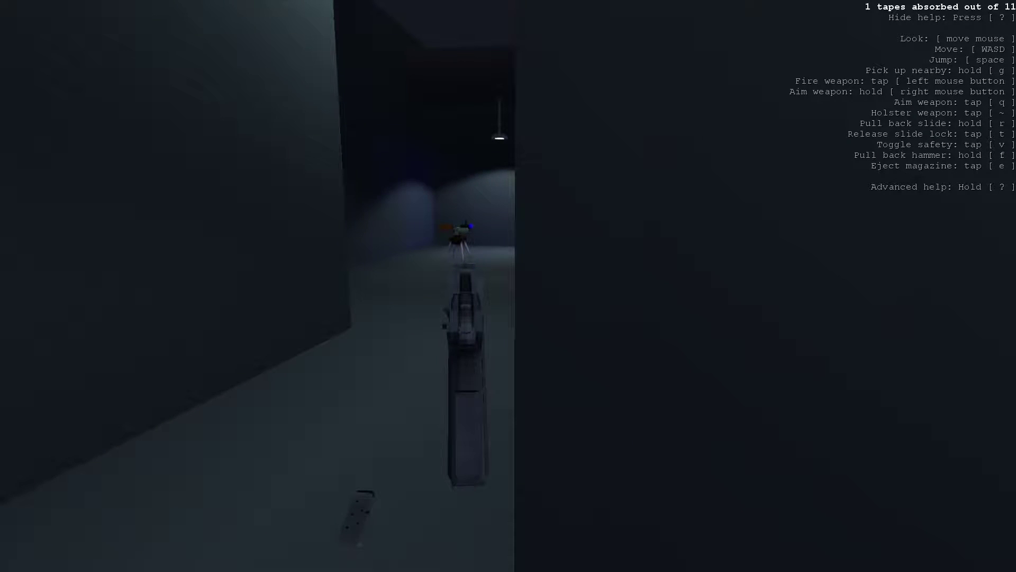
key("w")
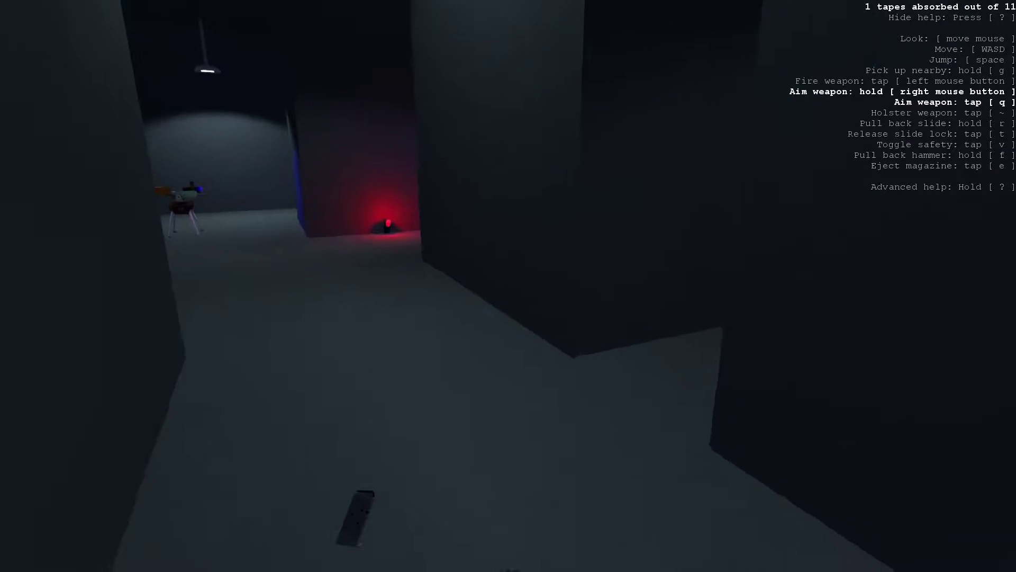
key("w")
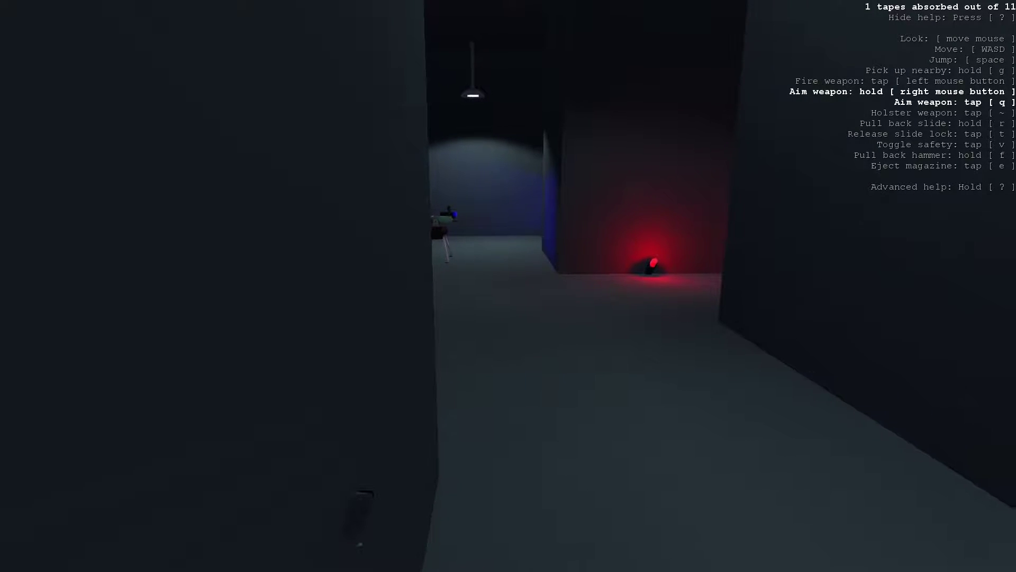
key("w")
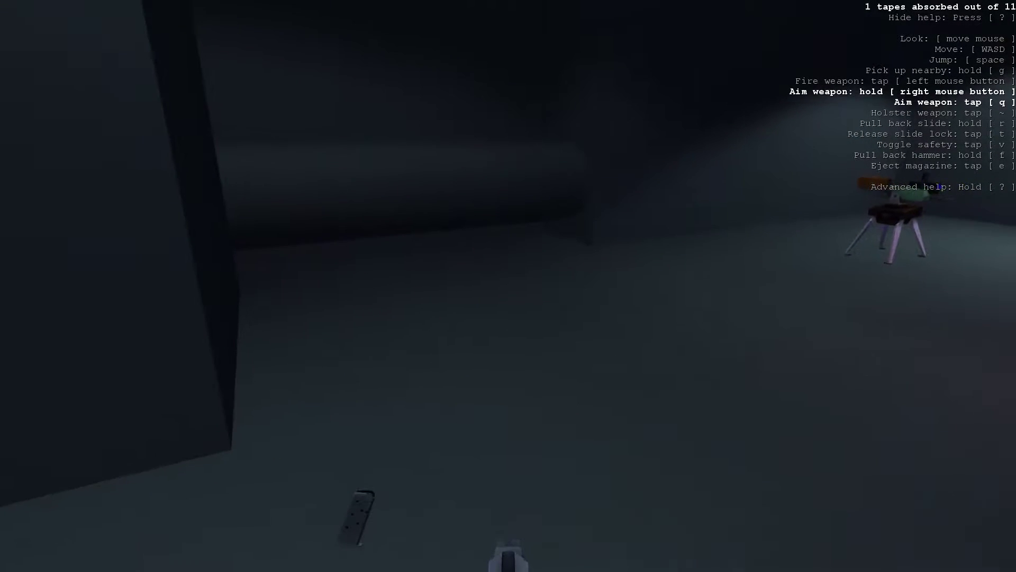
key("w")
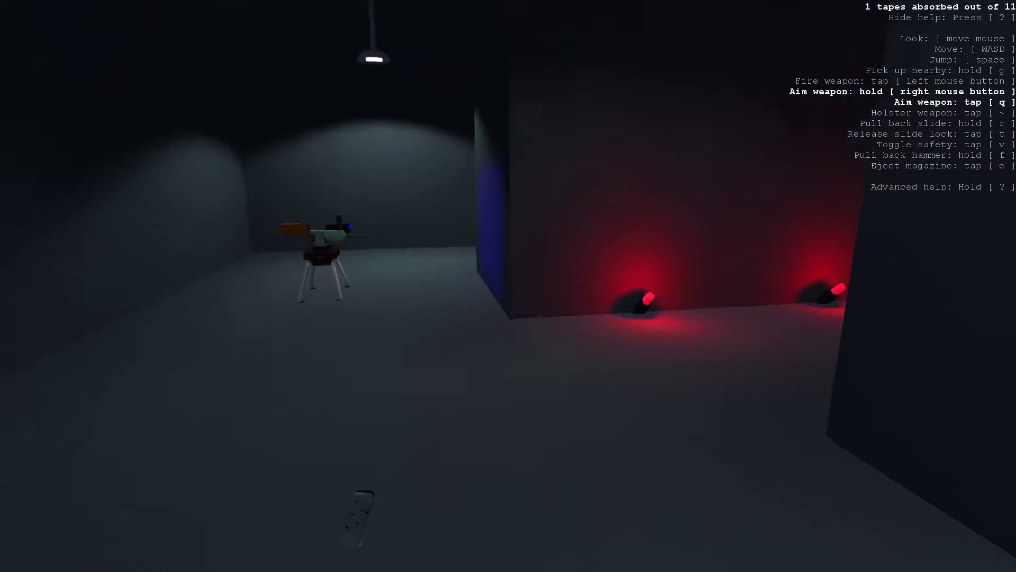
key("q")
key("w")
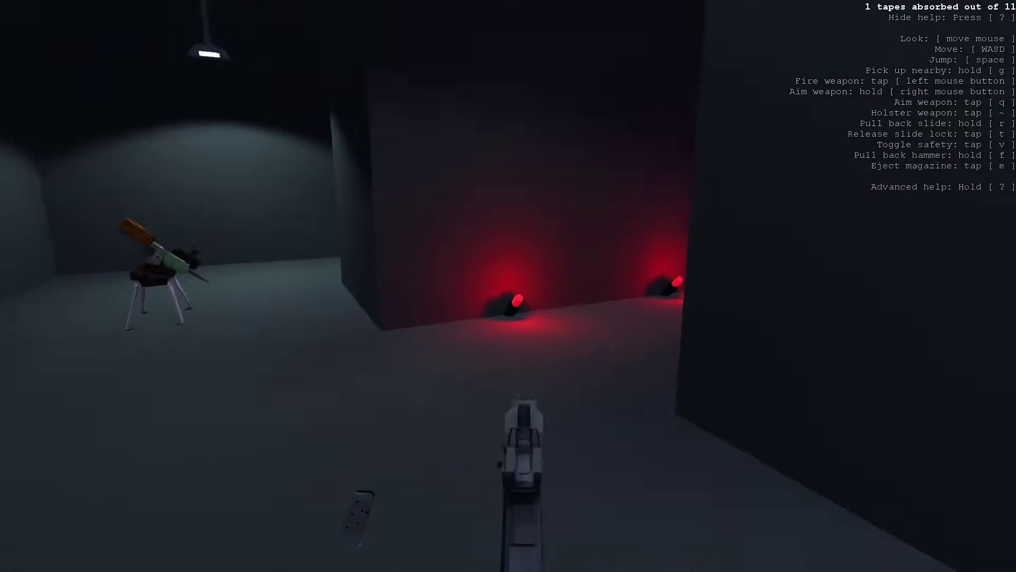
key("q")
key("w")
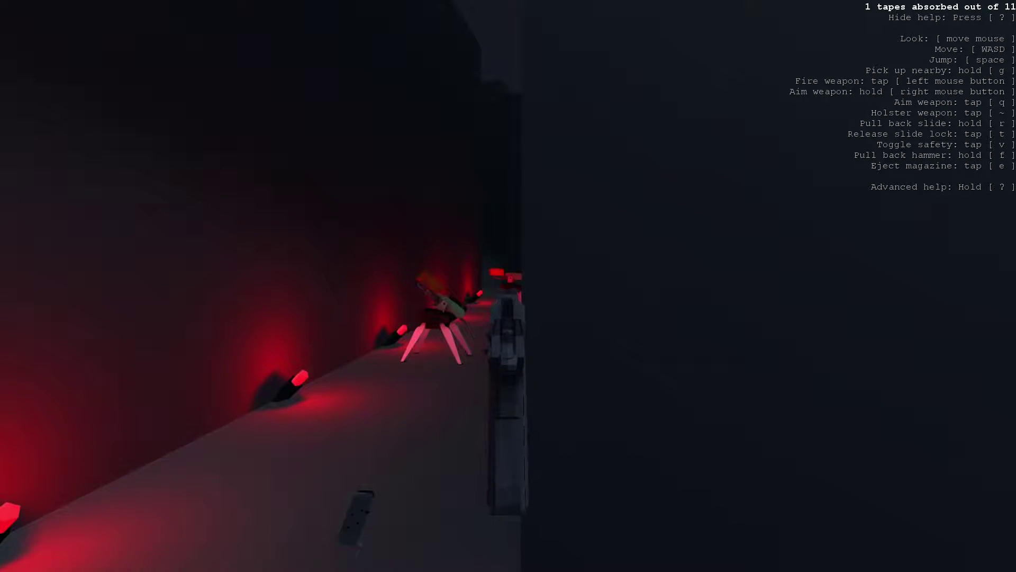
key("w")
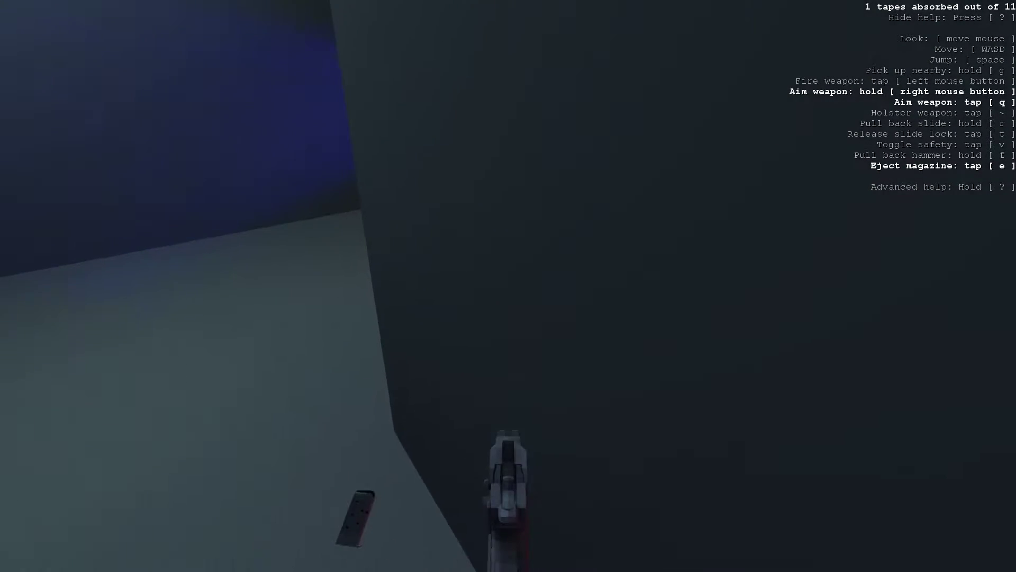
key("w")
left_click(508, 285)
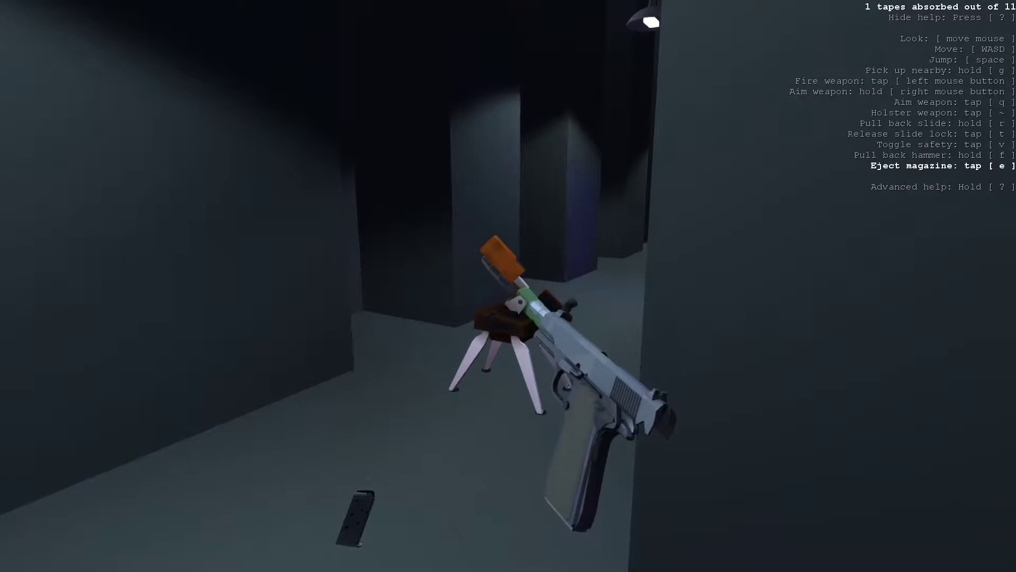
key("w")
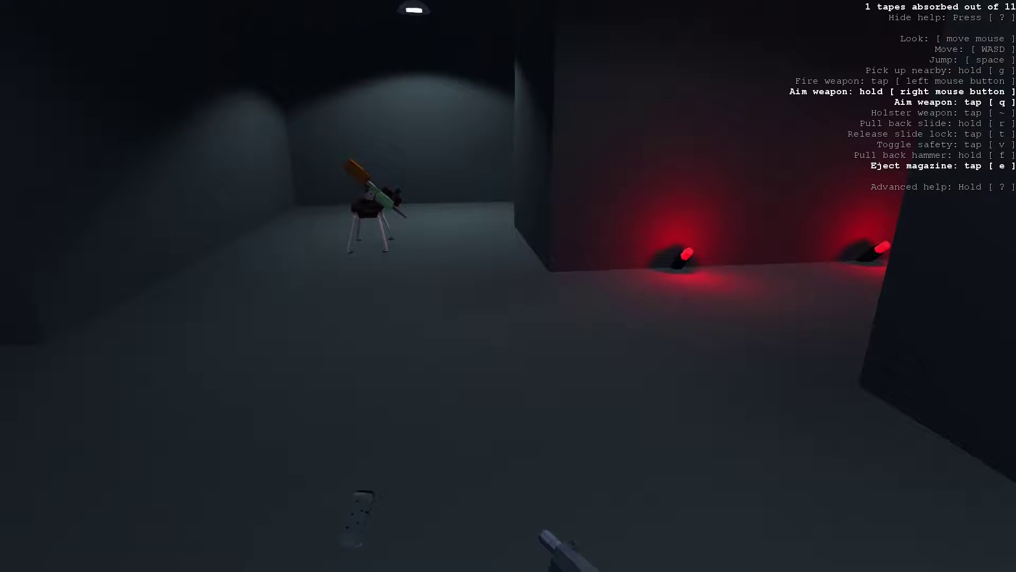
key("asciitilde")
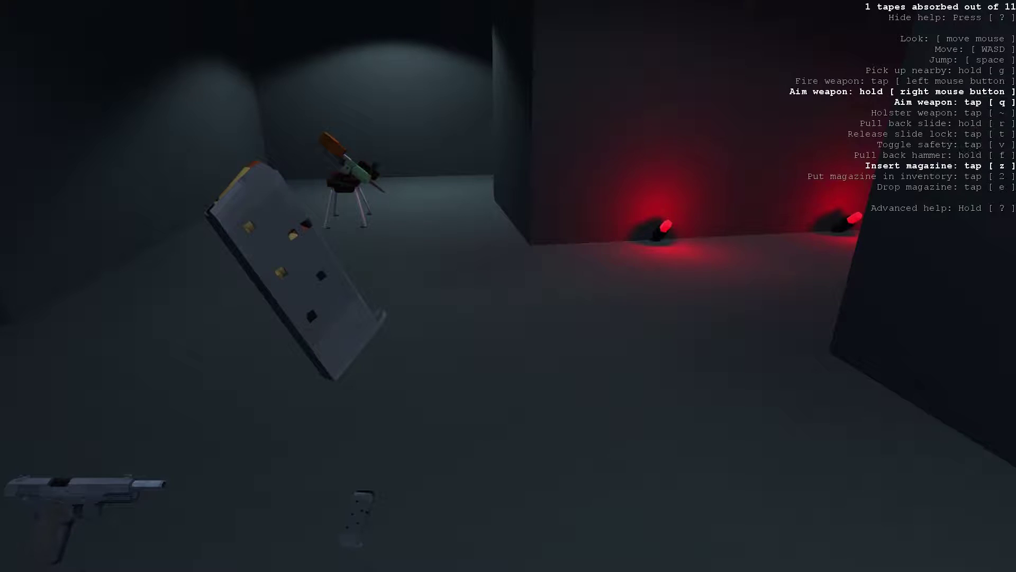
key("z")
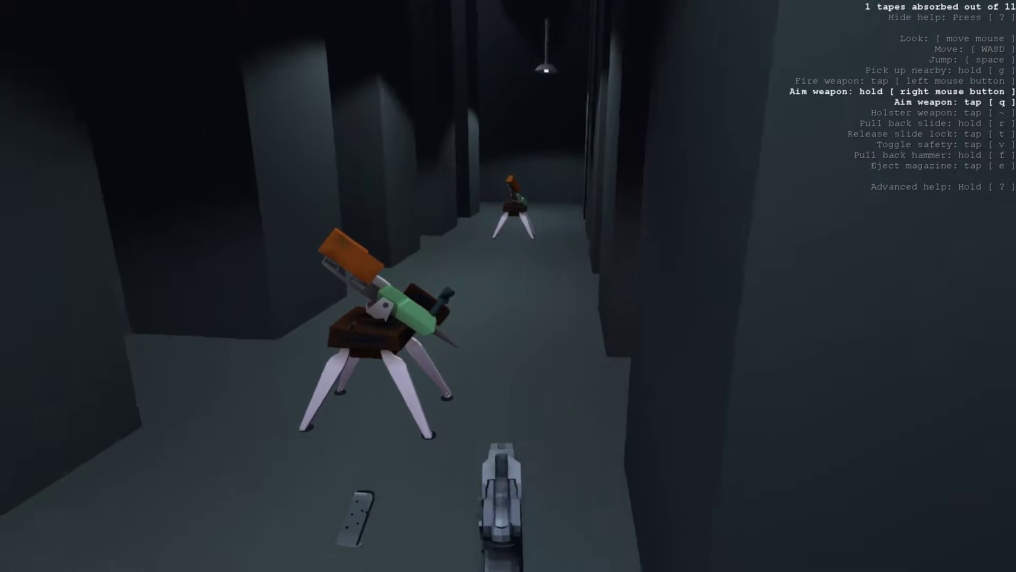
key("w")
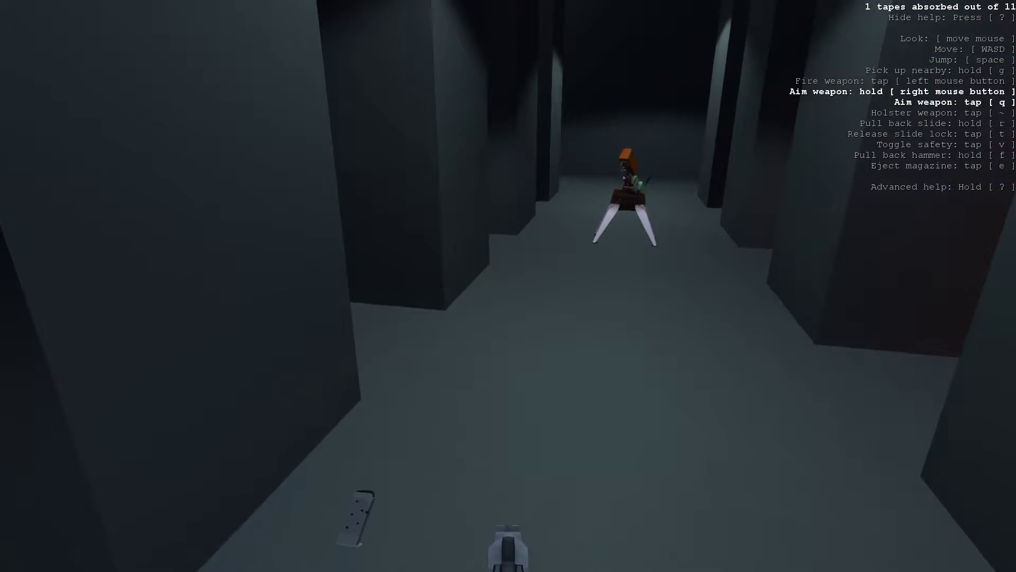
key("w")
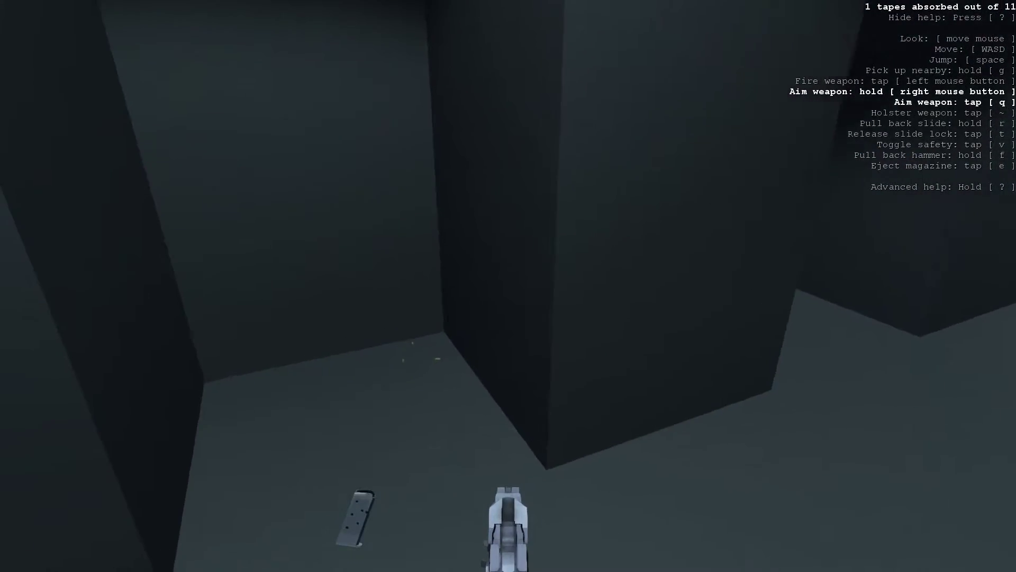
key("w")
key("w")
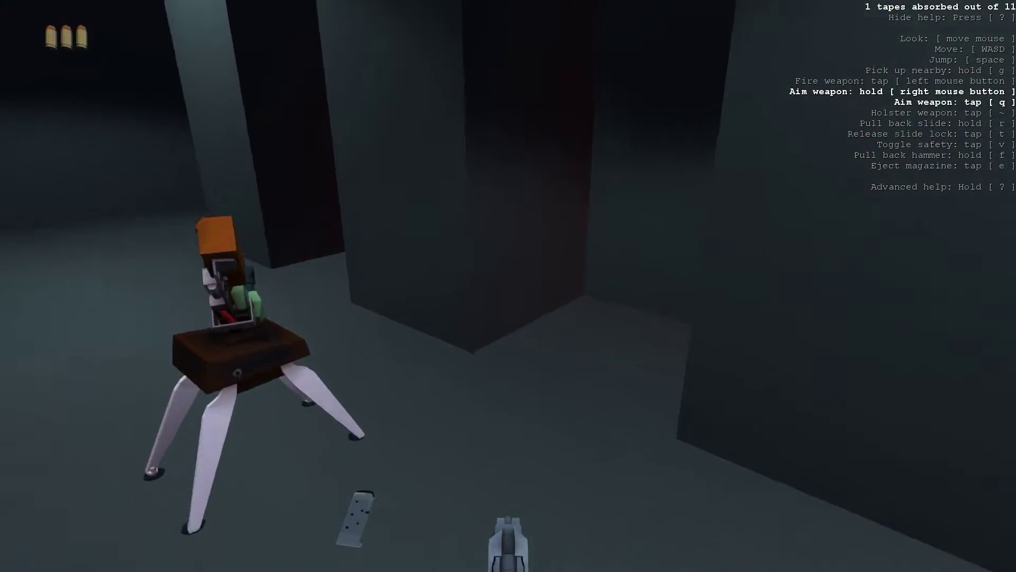
key("w")
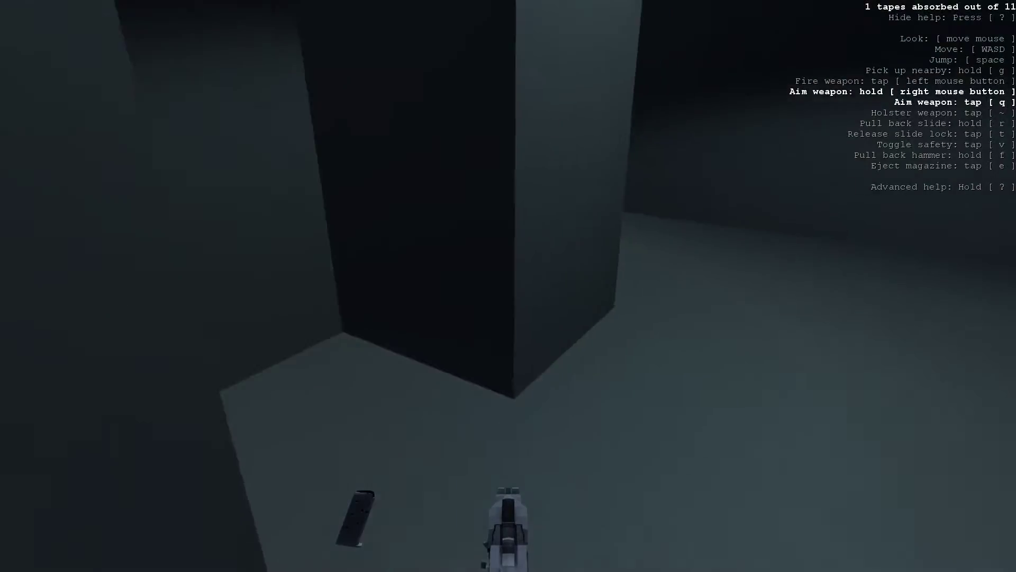
key("w")
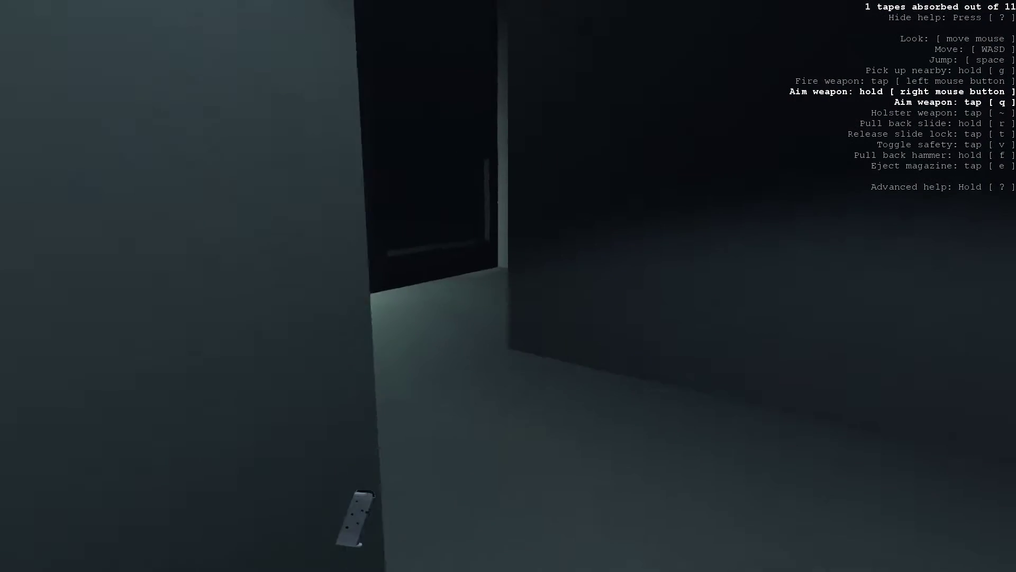
key("w")
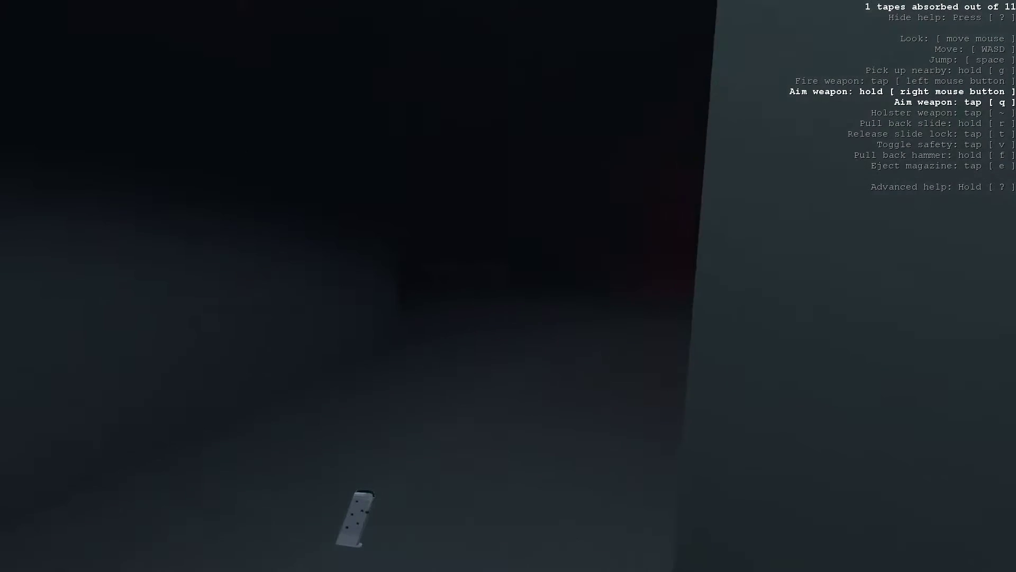
key("w")
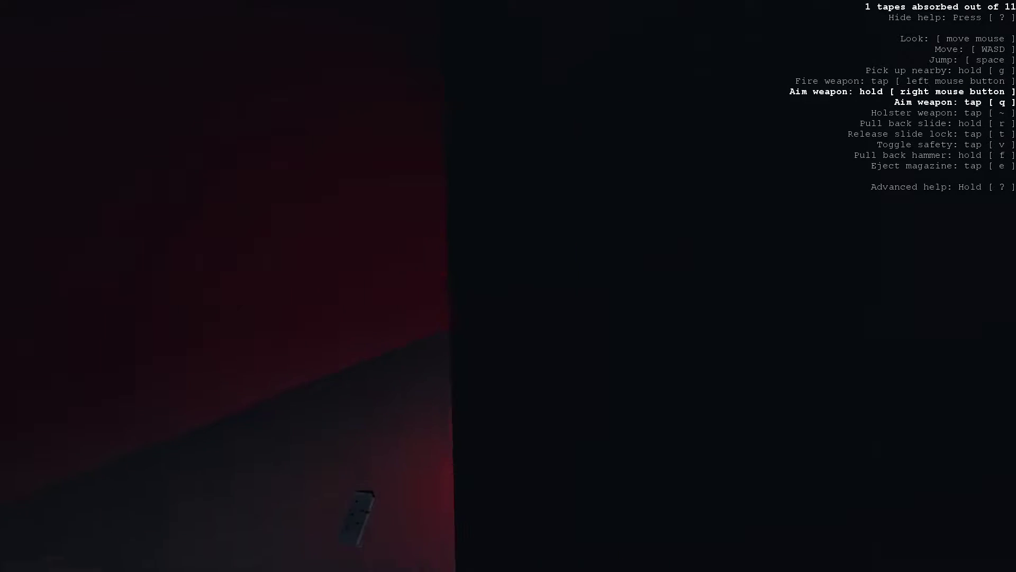
key("w")
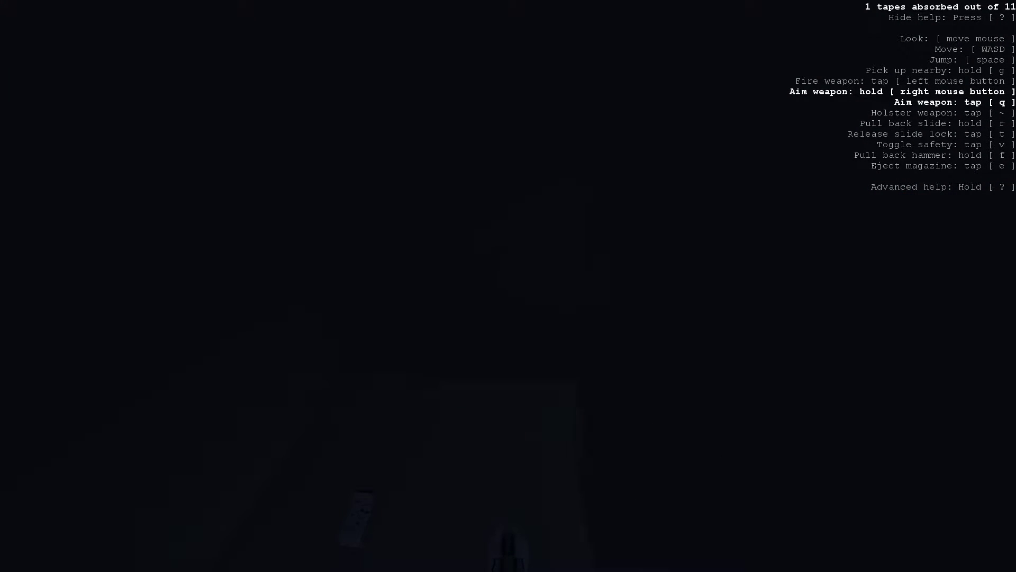
key("w")
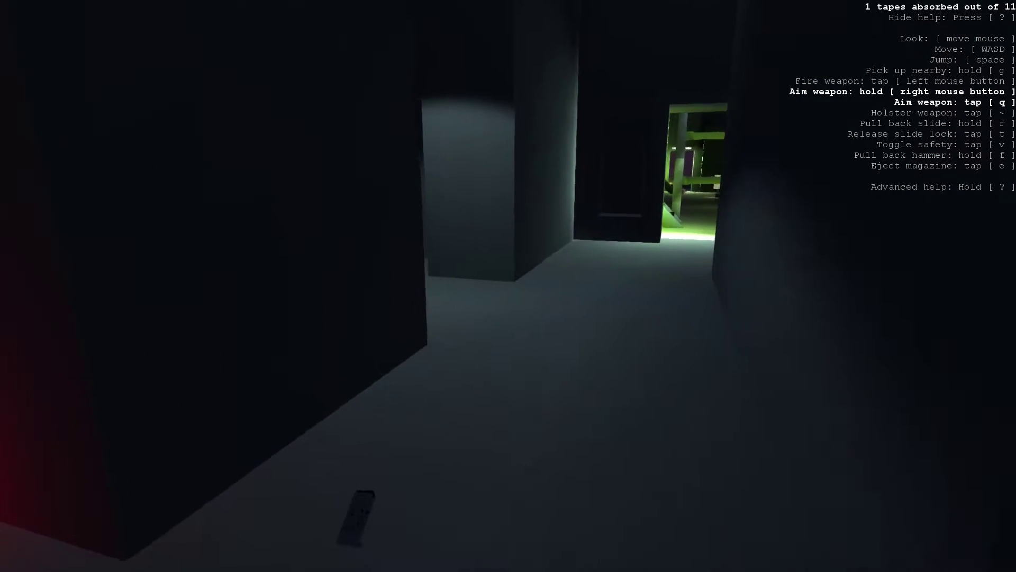
key("w")
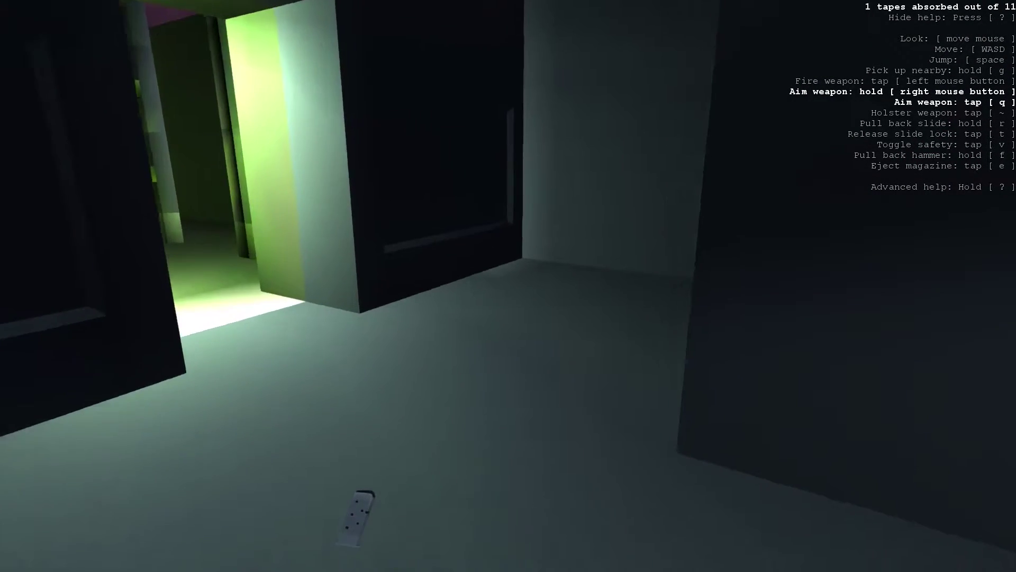
key("w")
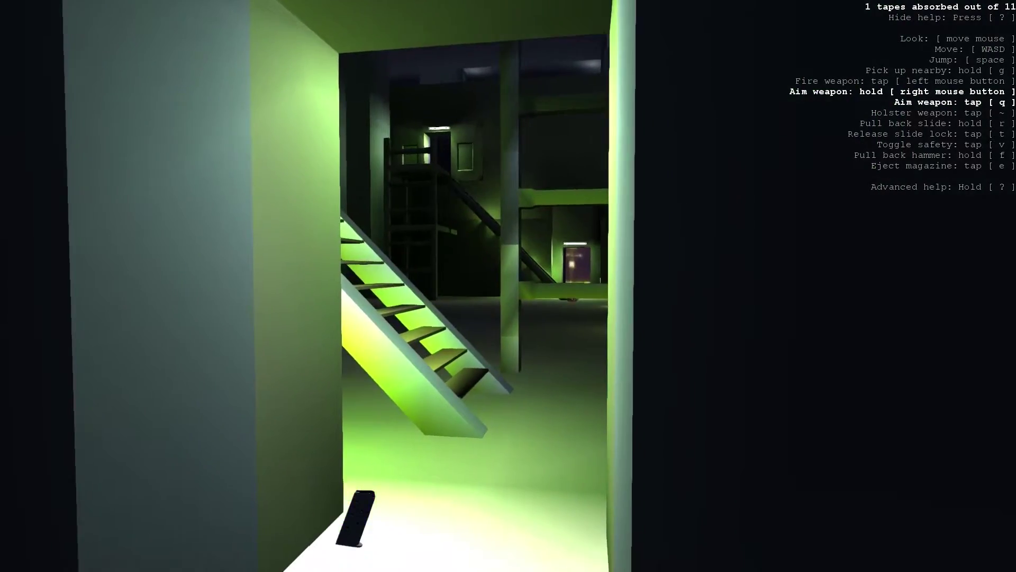
key("w")
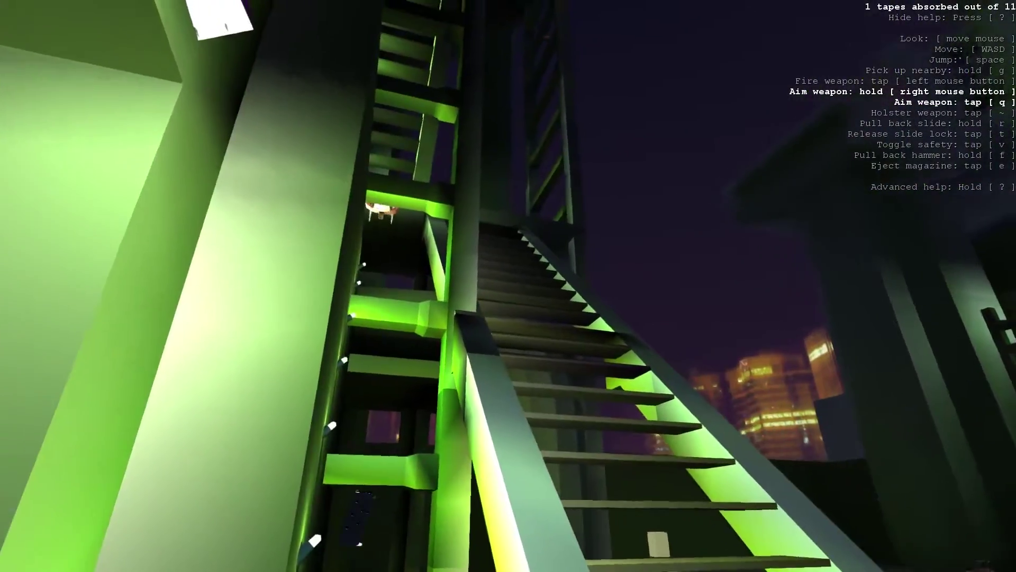
key("w")
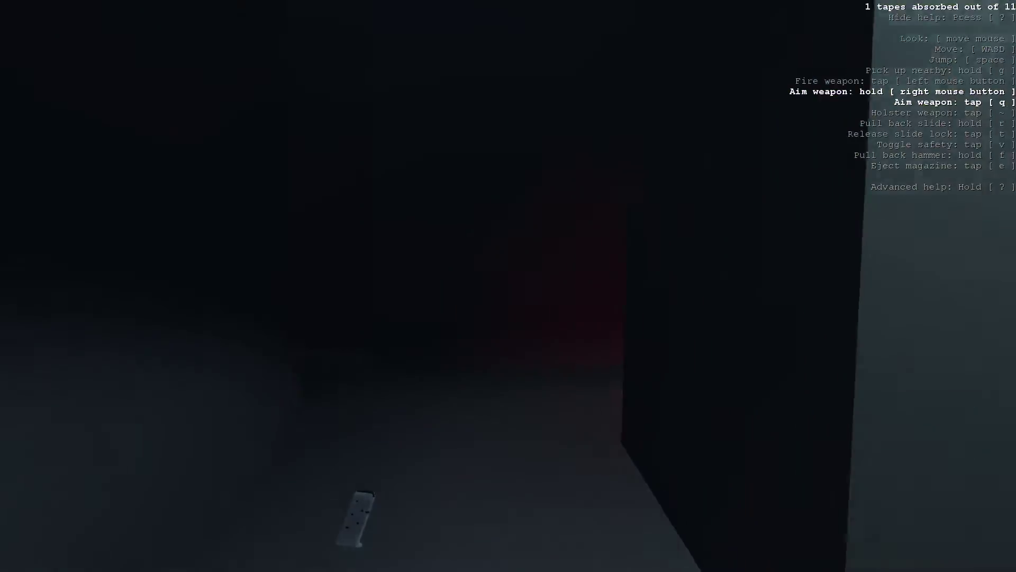
key("w")
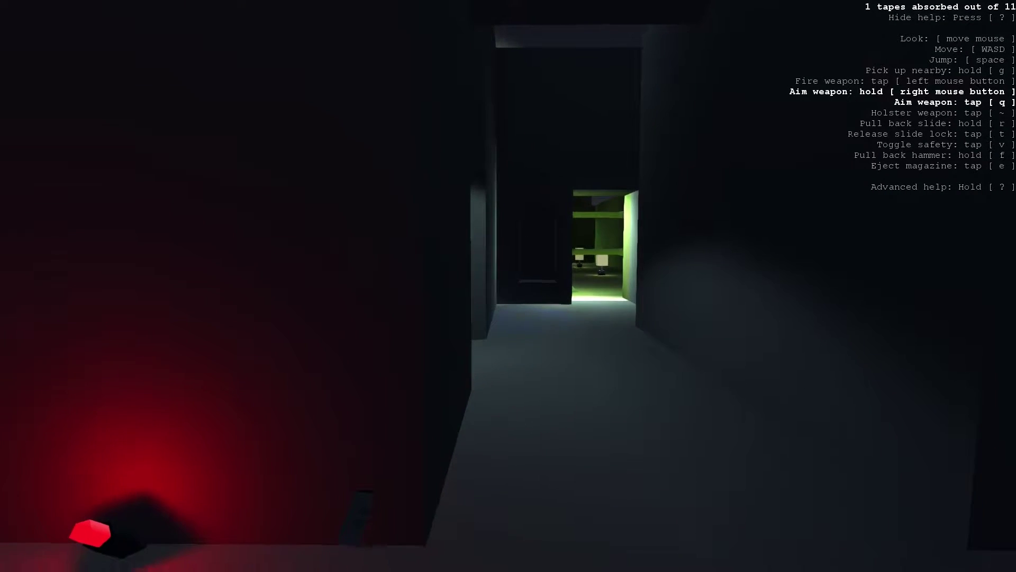
key("w")
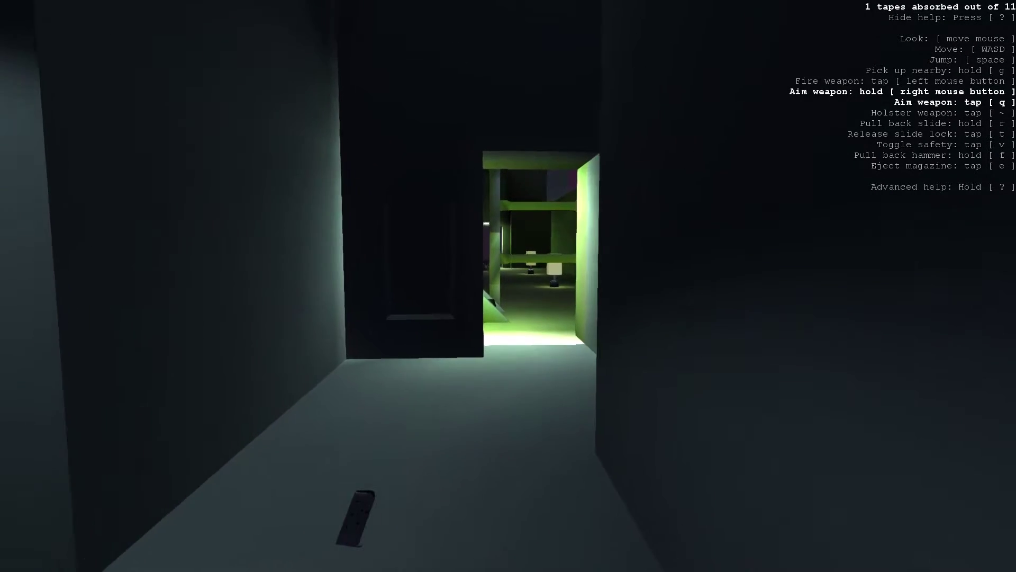
key("w")
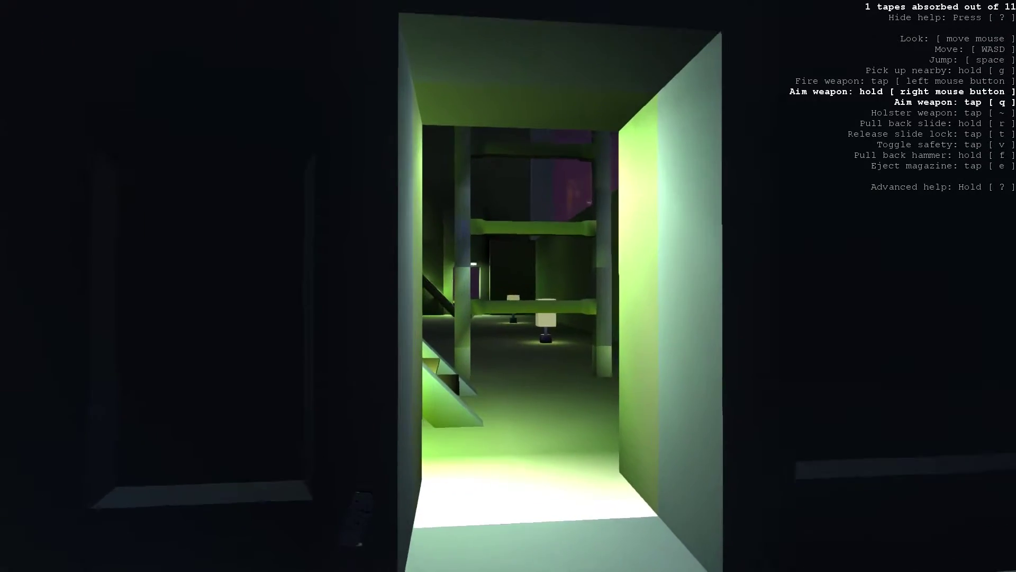
key("w")
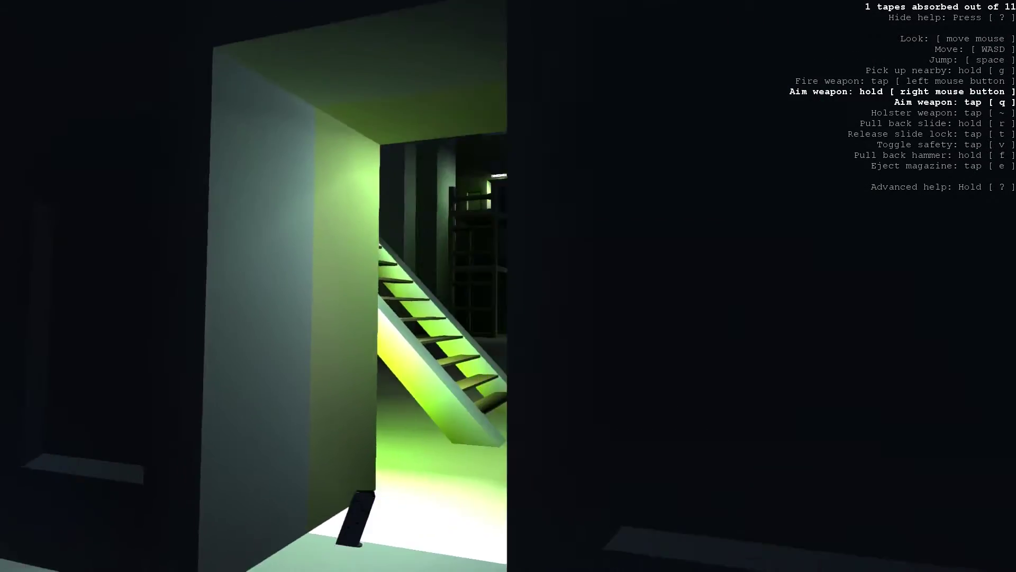
key("w")
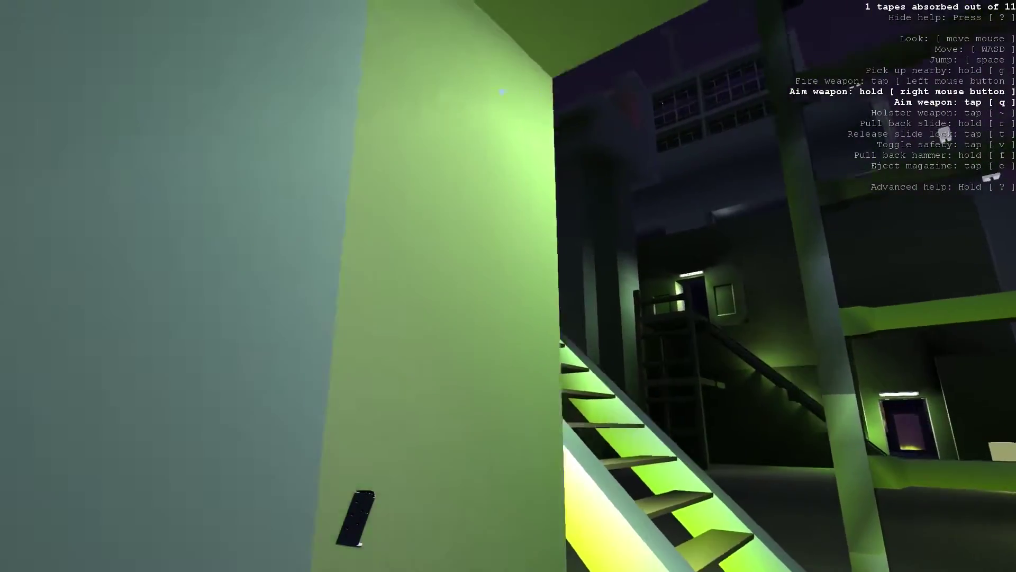
key("q")
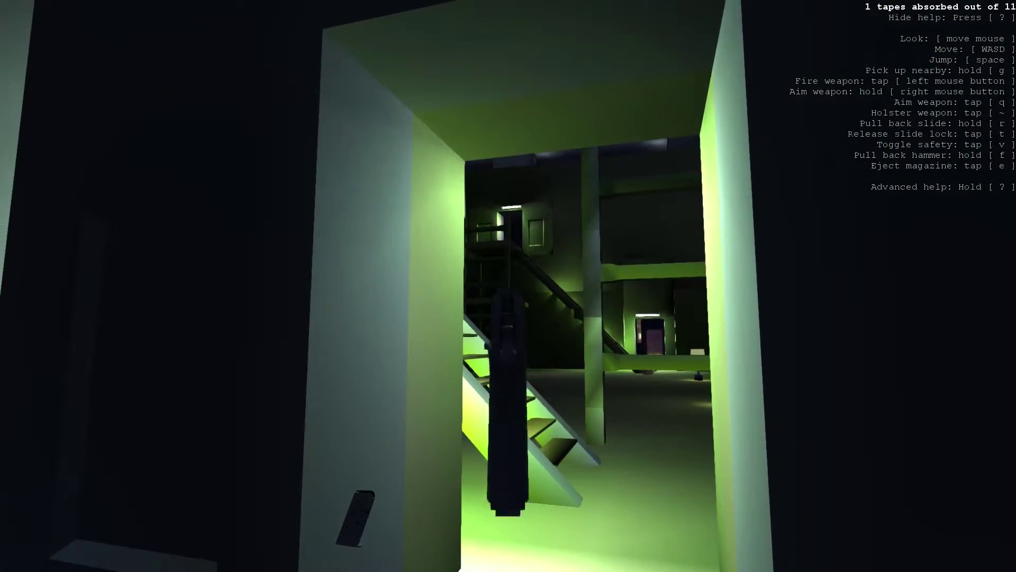
key("w")
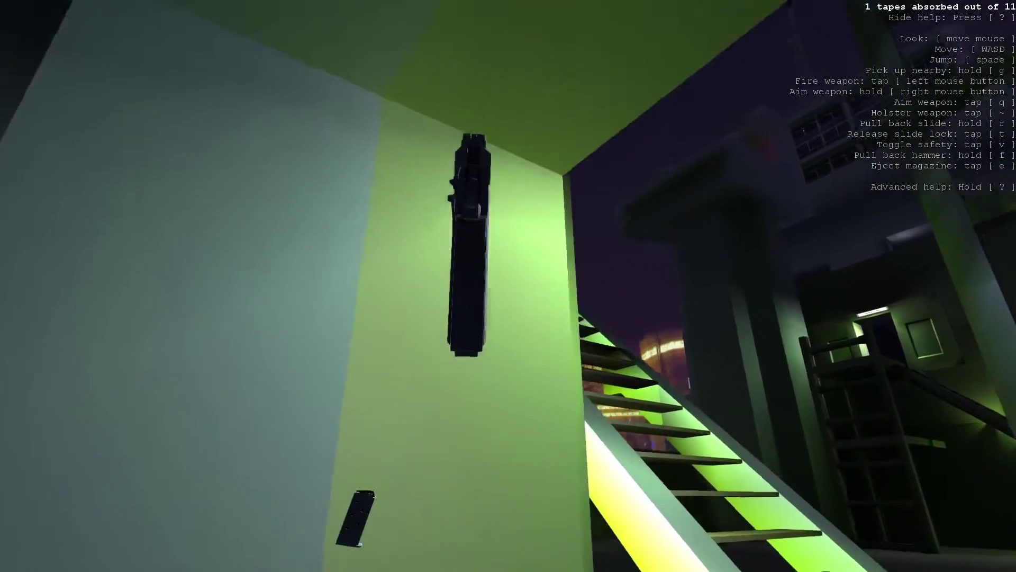
key("w")
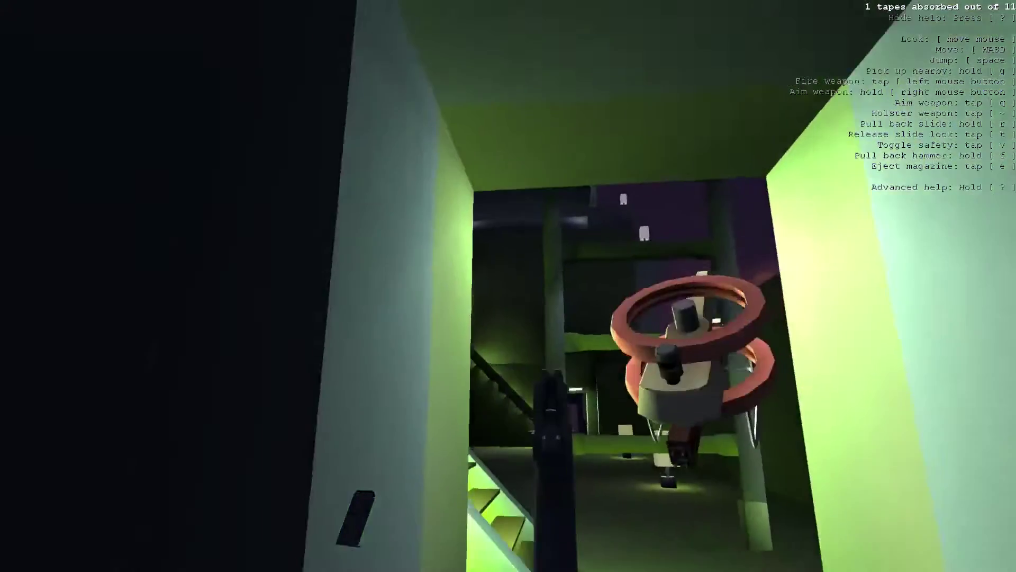
key("e")
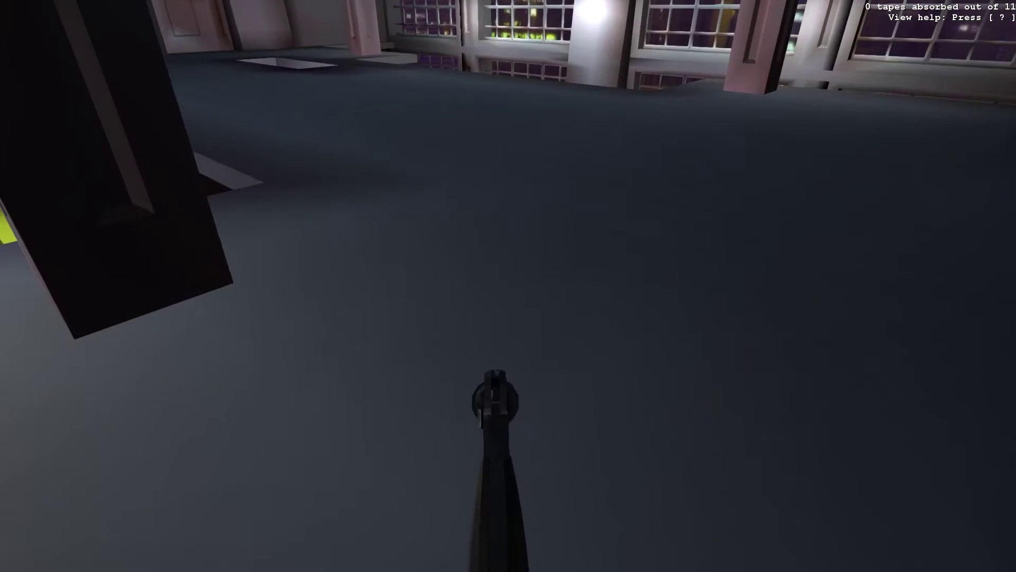
key("e")
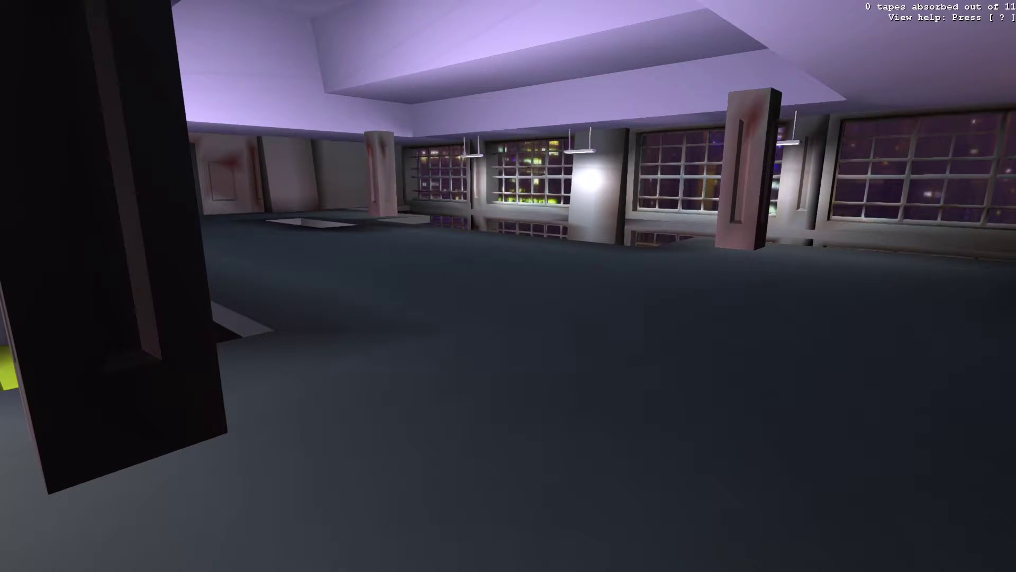
key("Left")
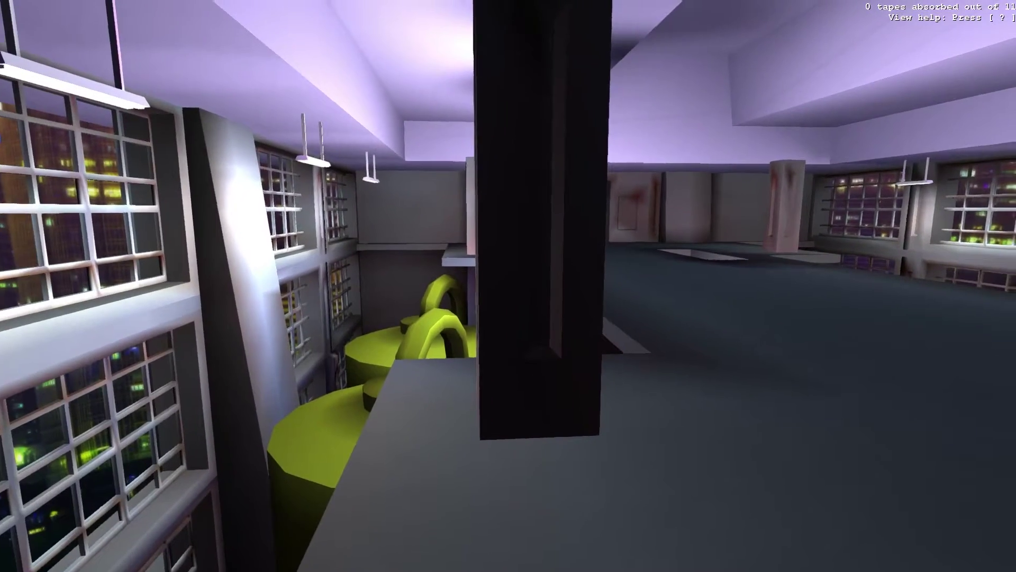
key("Right")
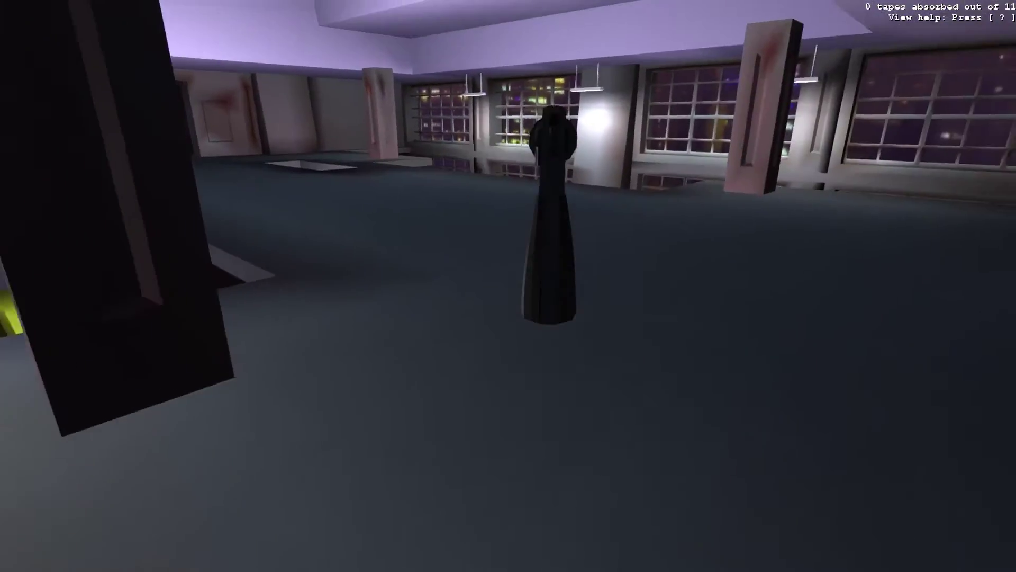
key("Left")
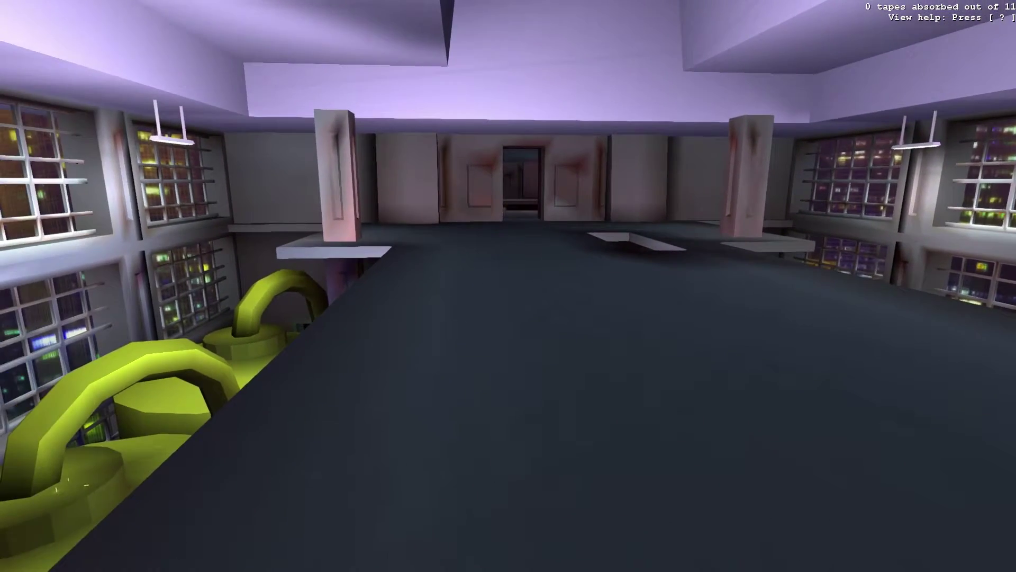
key("Down")
left_click_drag(508, 397, 508, 160)
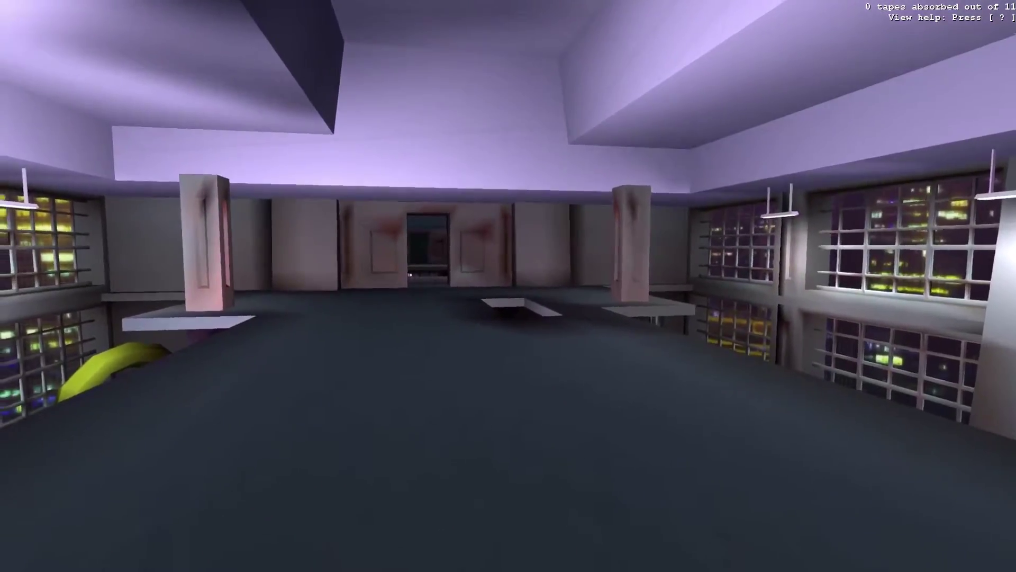
key("Up")
key("Up")
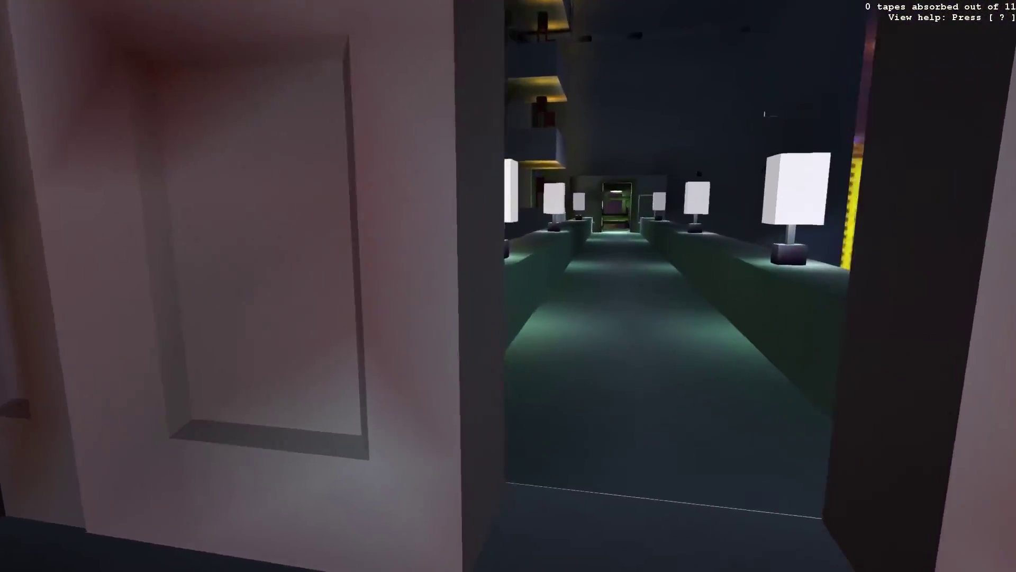
key("Up")
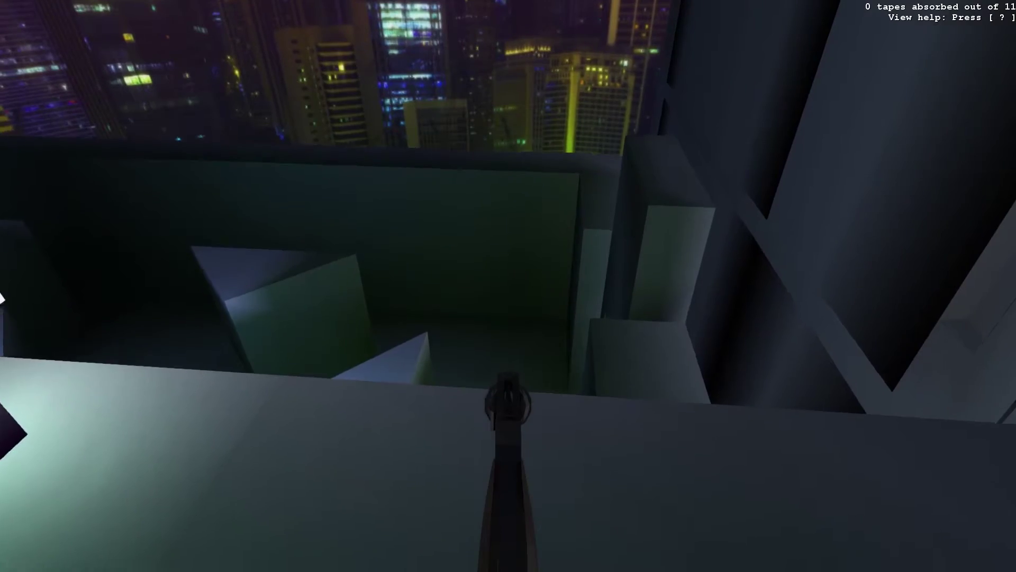
key("Up")
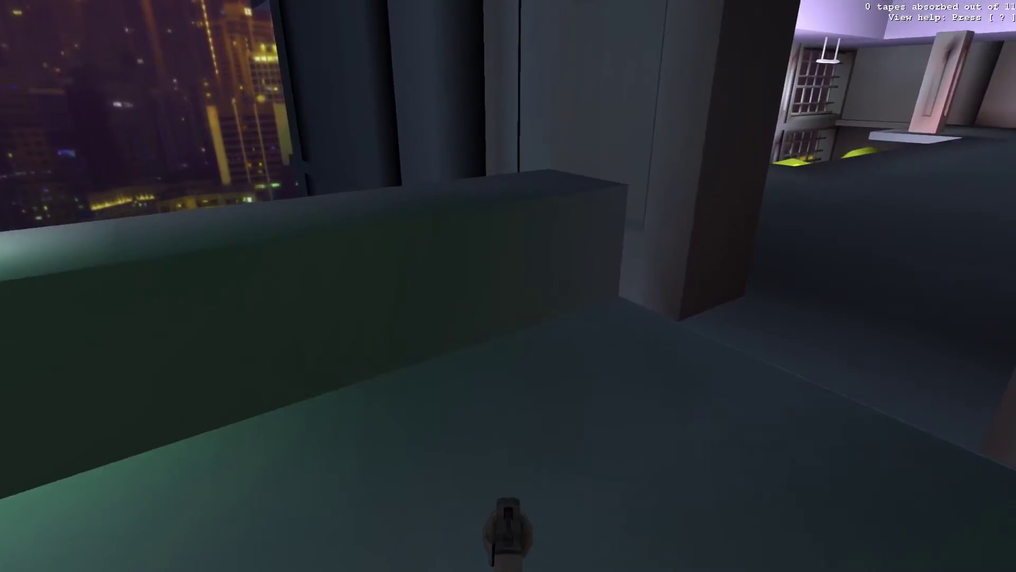
key("Up")
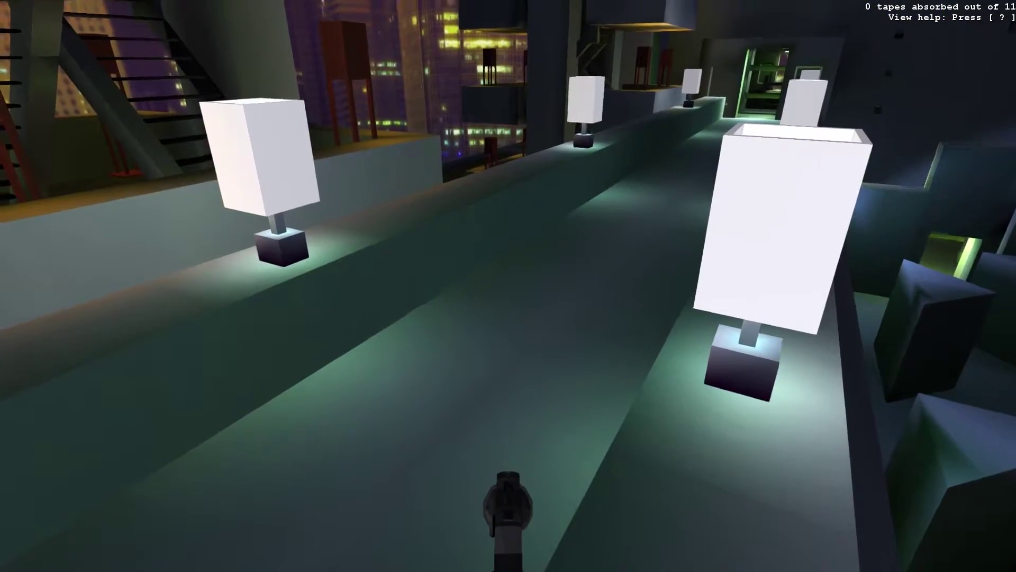
key("Up")
key("Down")
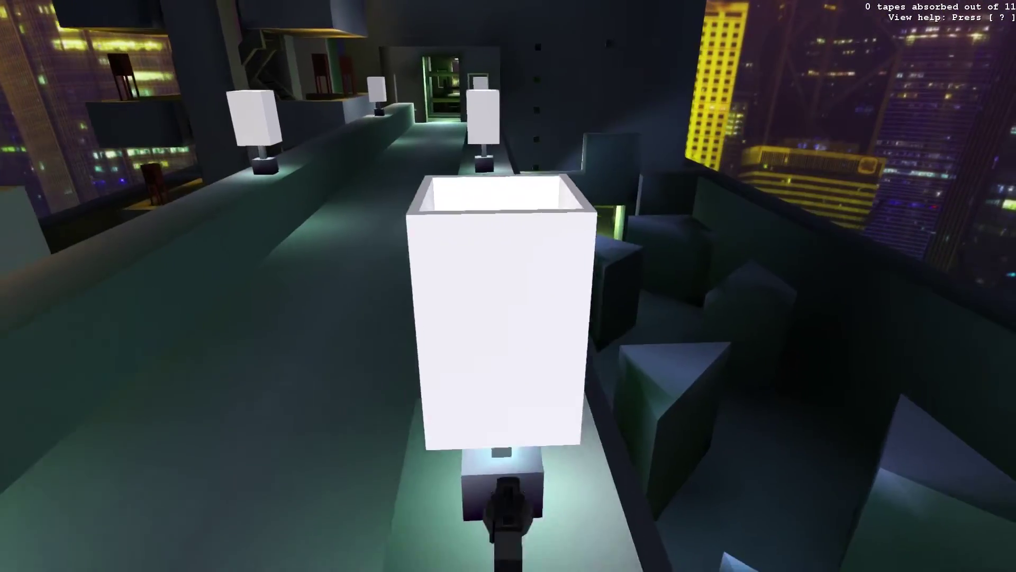
key("Up")
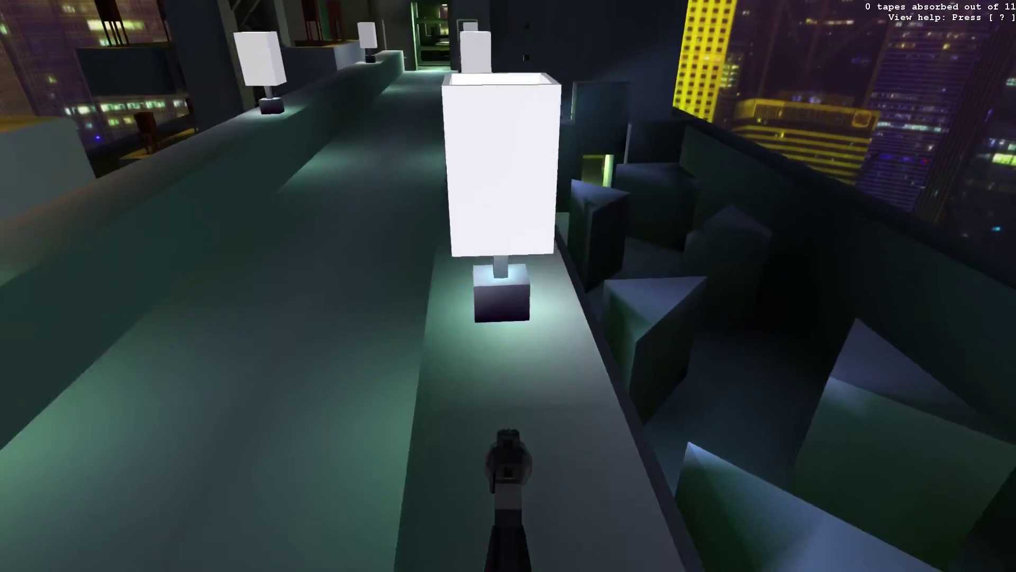
key("Down")
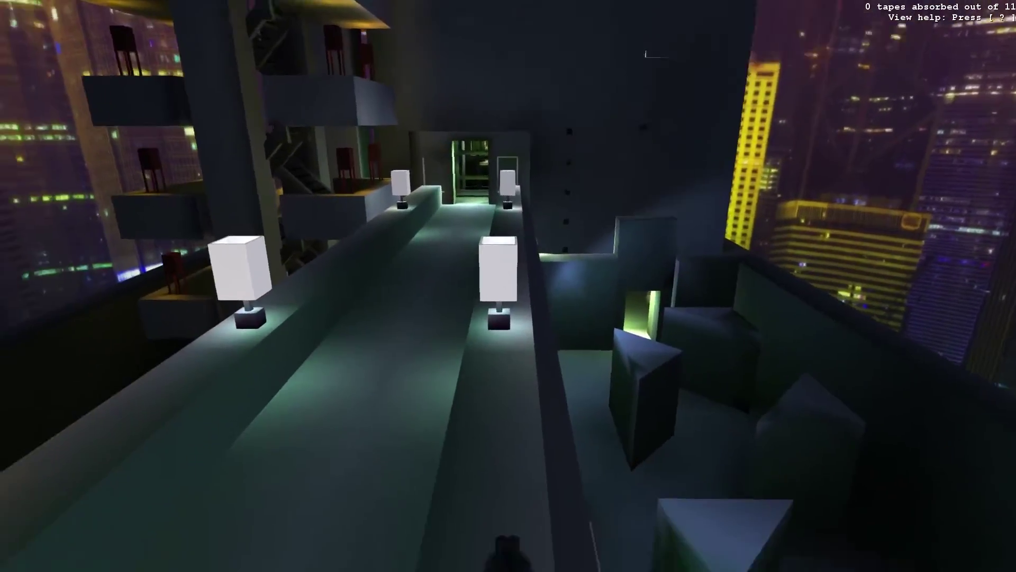
key("Up")
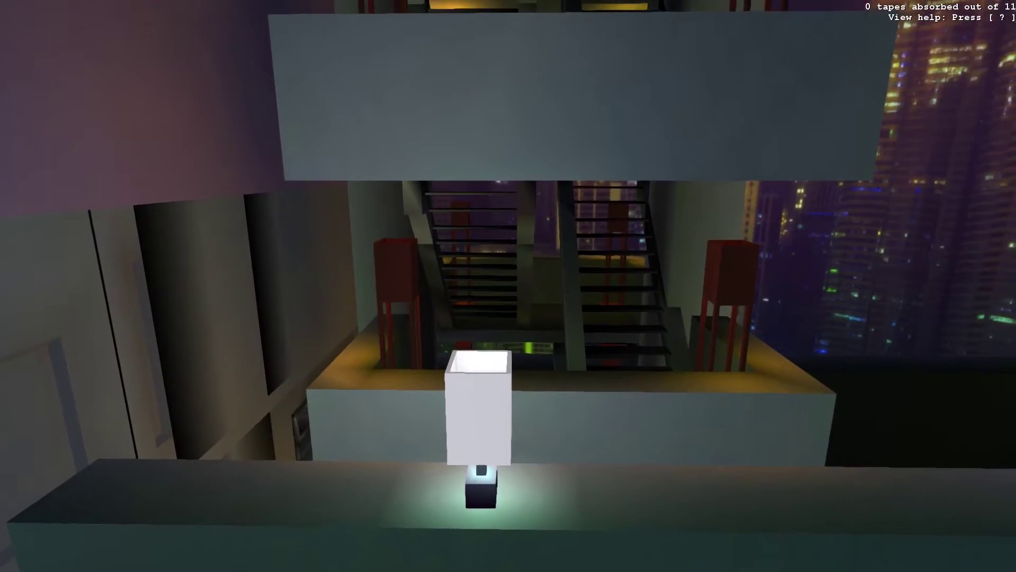
key("Up")
key("Up")
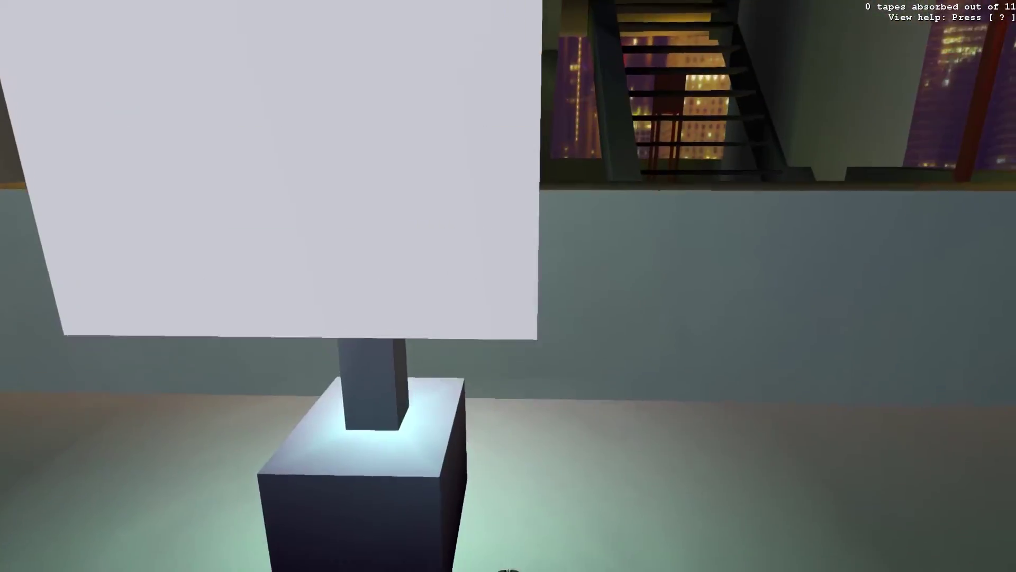
key("Left")
key("Left")
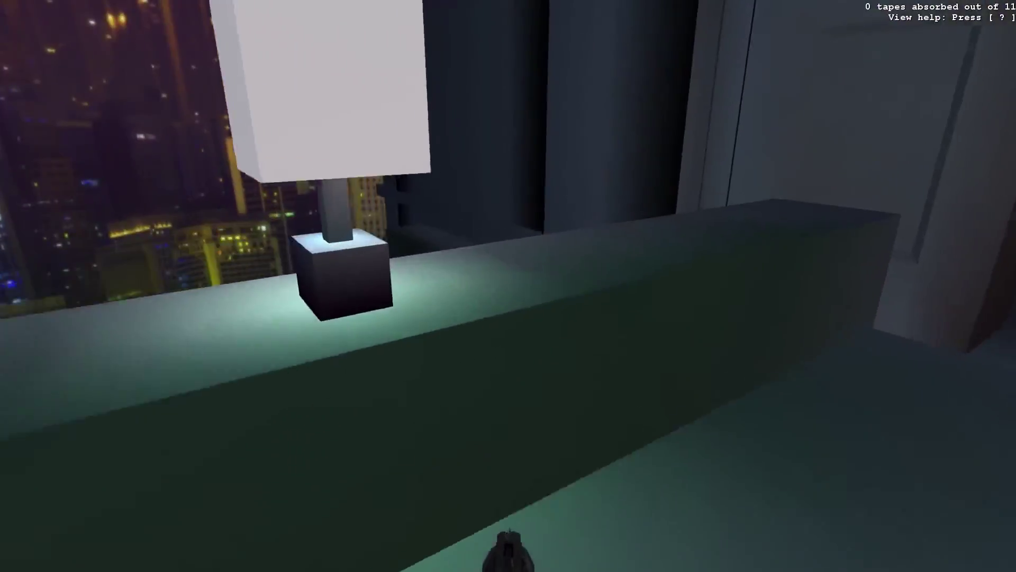
key("Up")
key("Left")
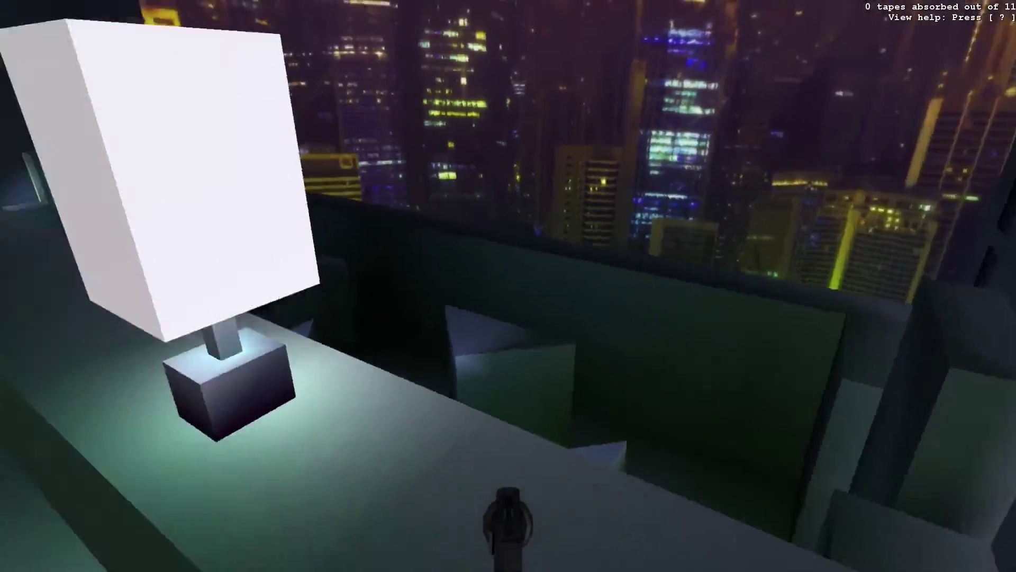
key("Right")
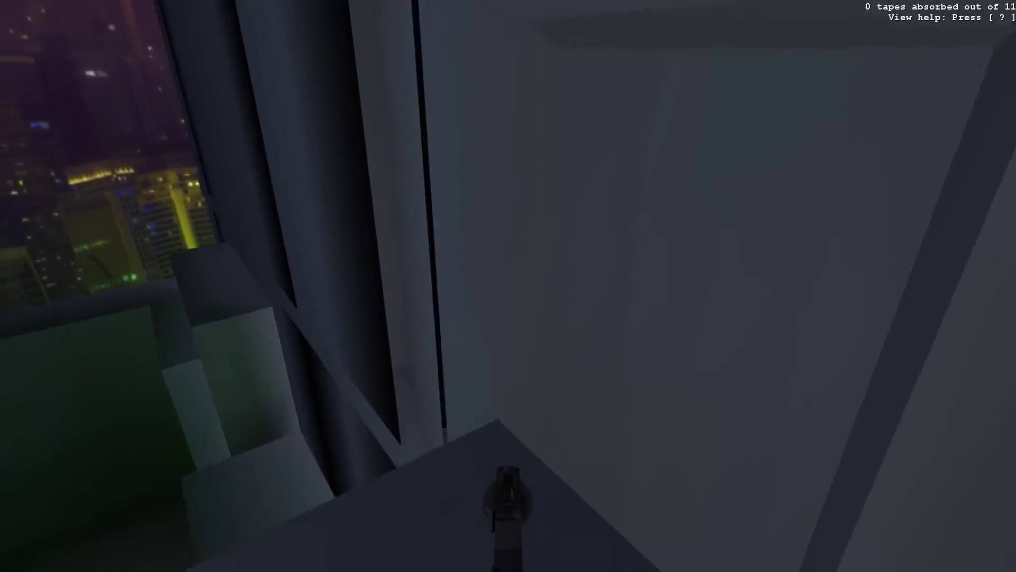
key("Right")
key("Up")
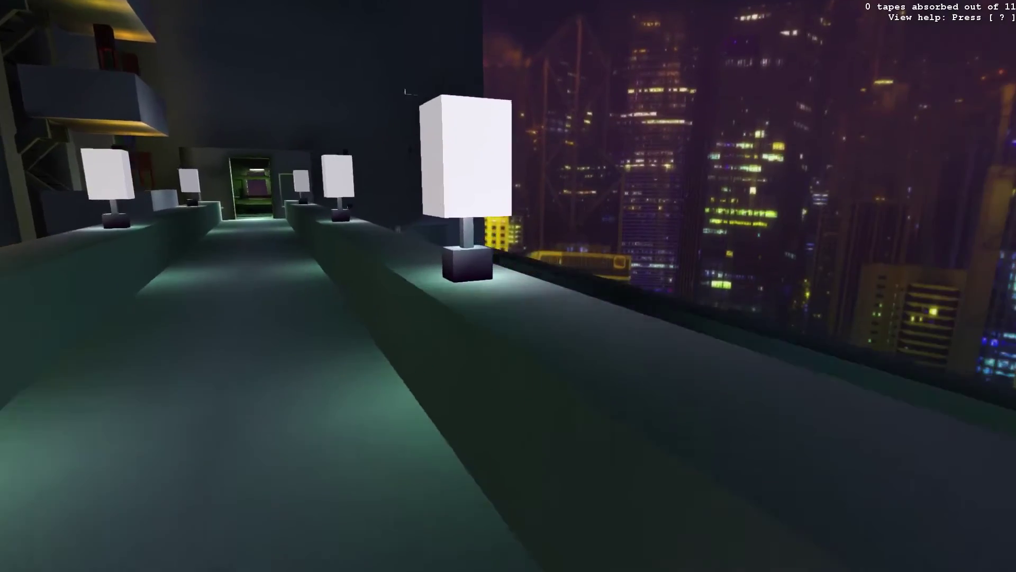
key("Up")
key("space")
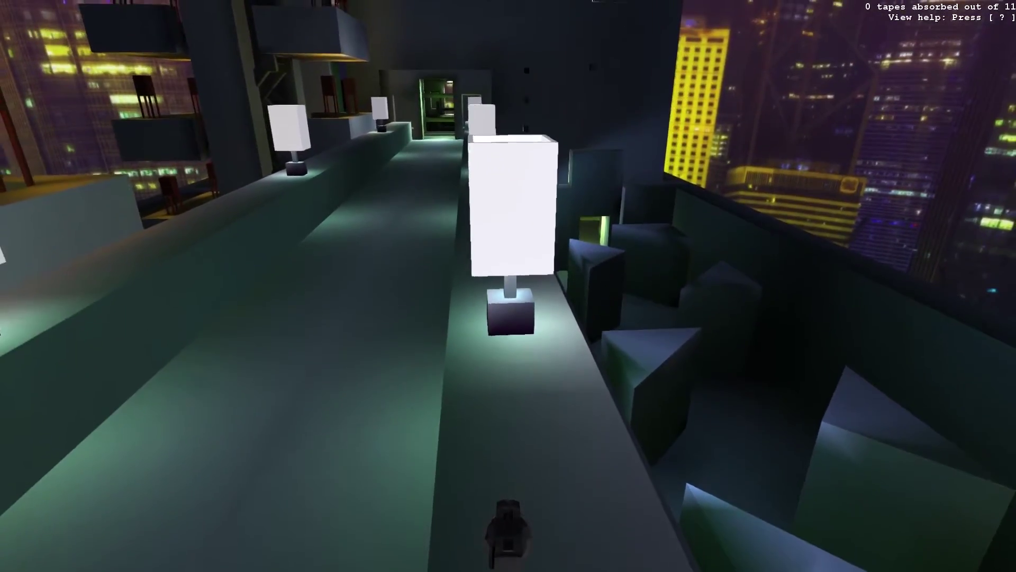
key("Up")
key("Down")
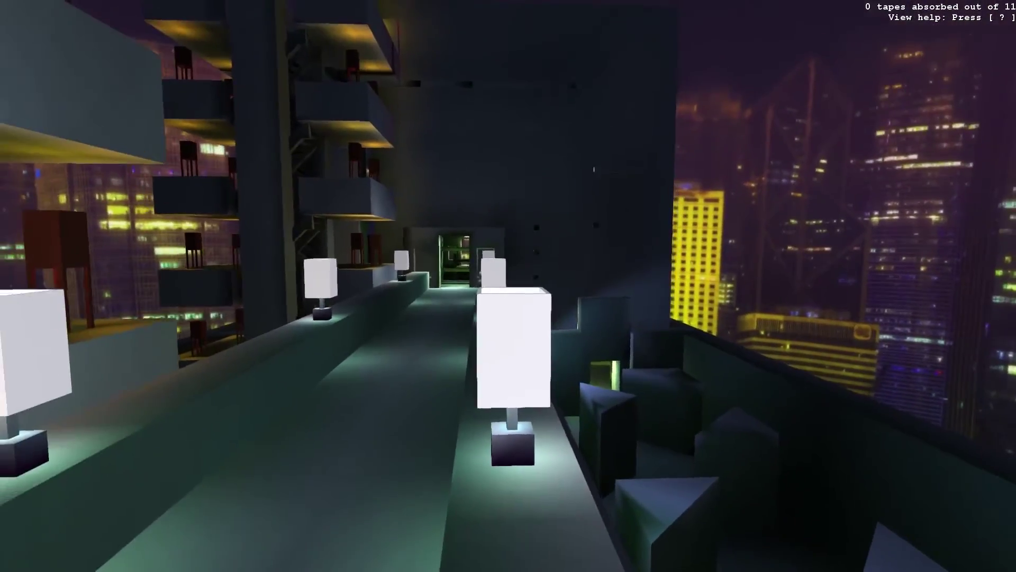
key("space")
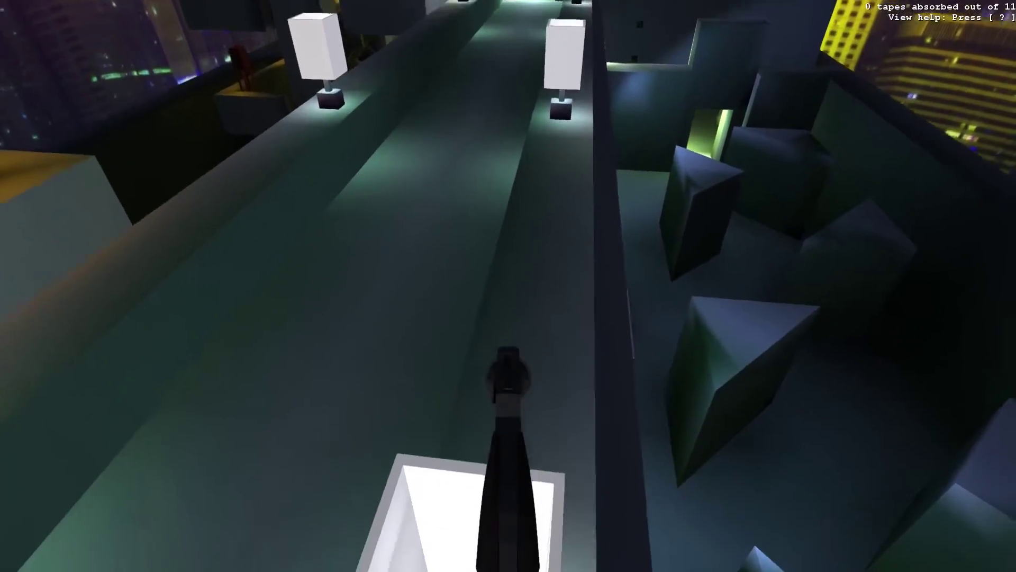
key("Down")
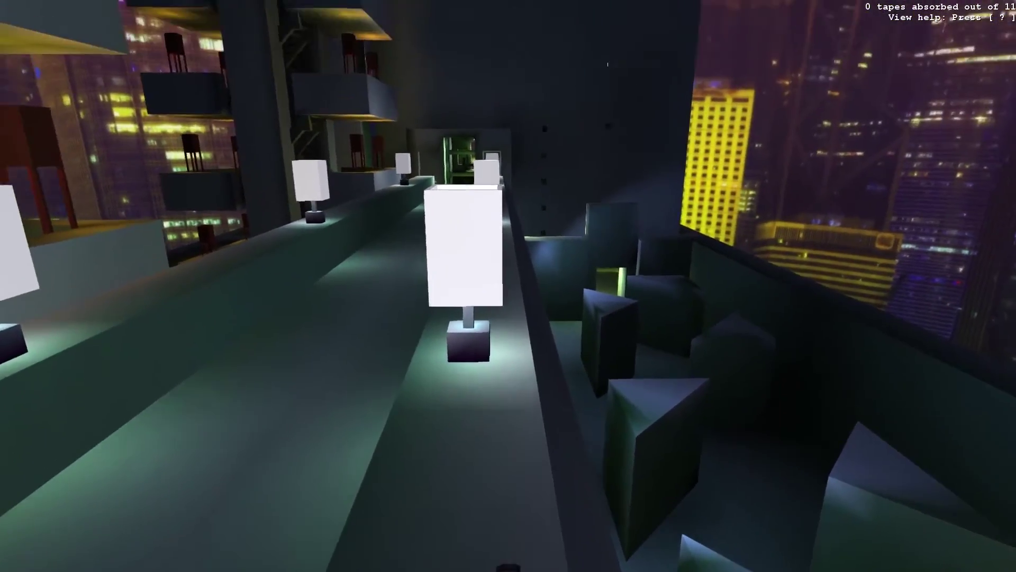
key("Up")
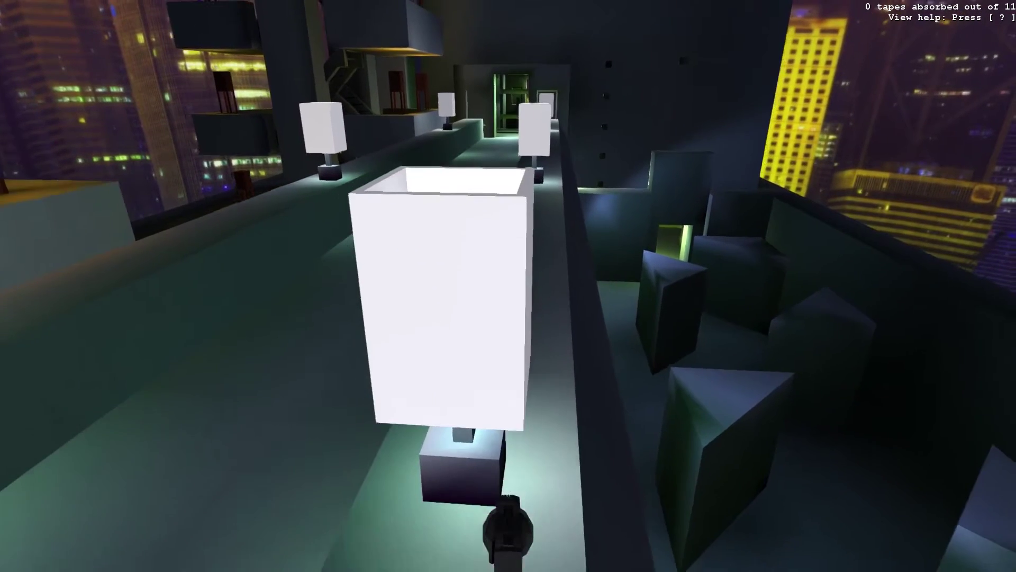
key("Right")
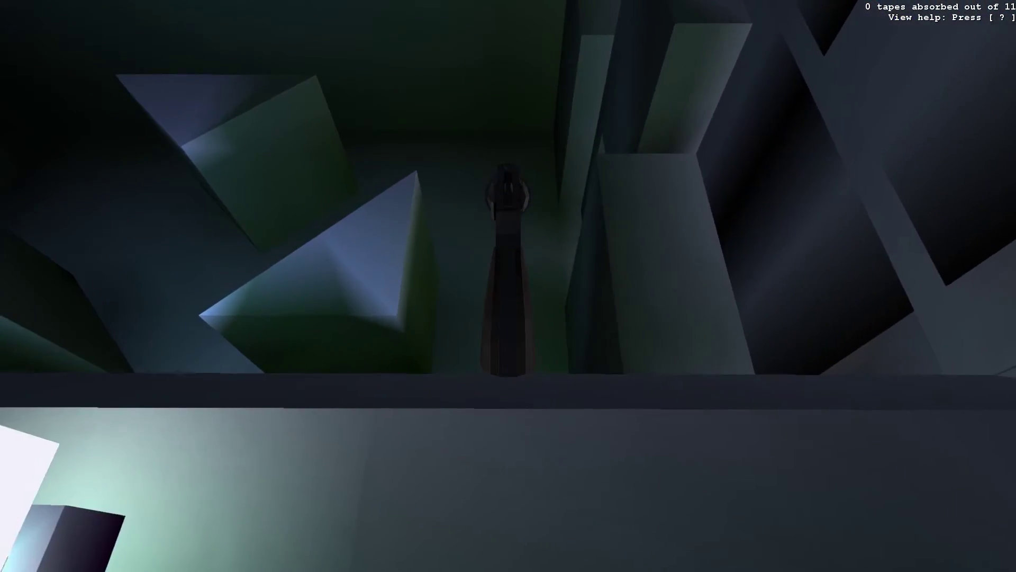
key("Down")
key("Left")
key("Up")
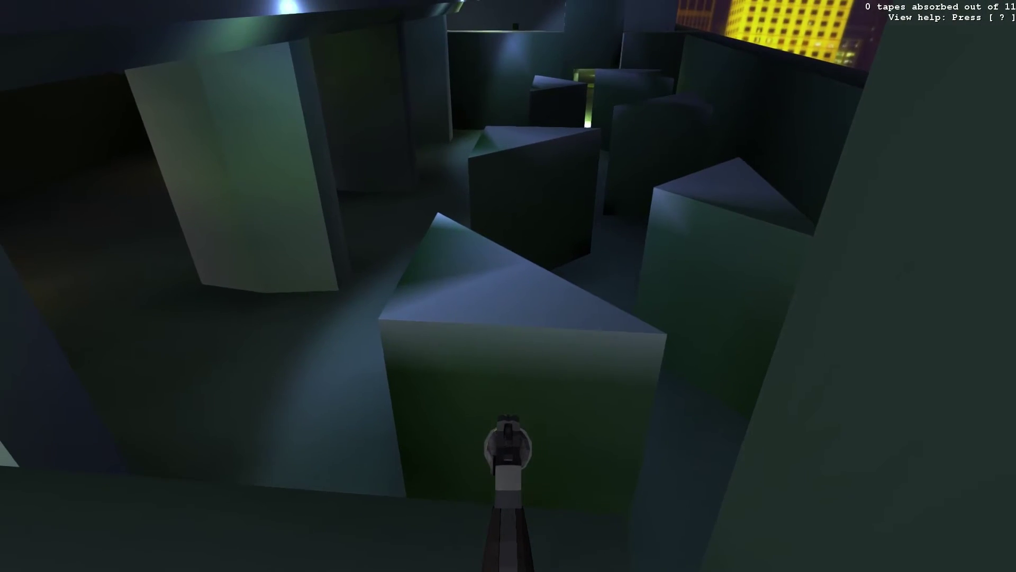
key("Up")
key("Up")
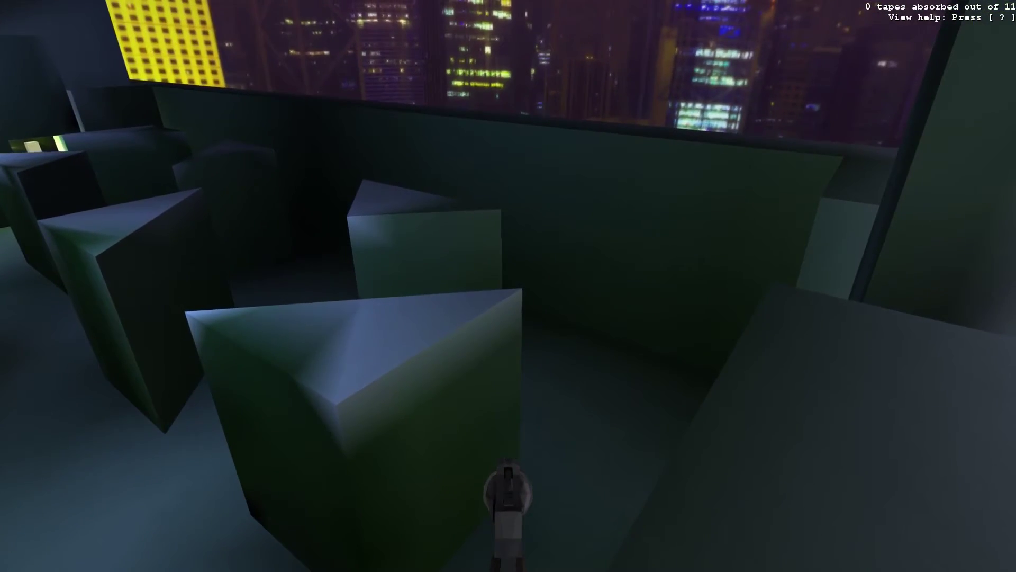